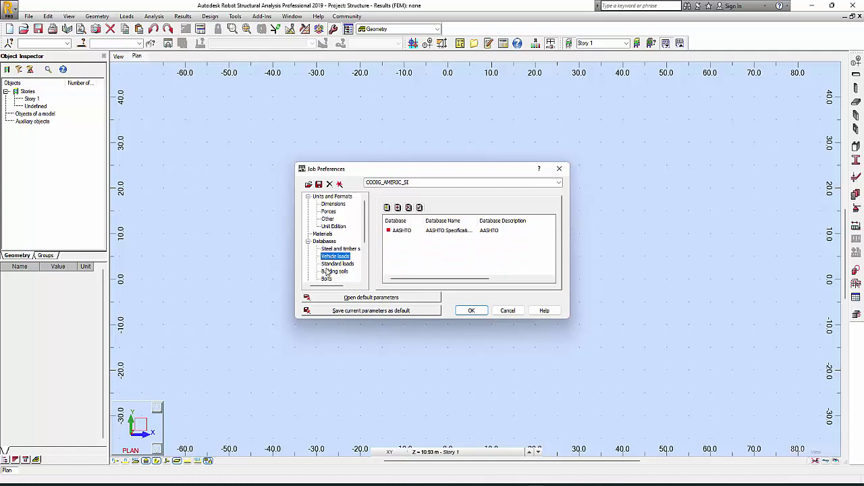
Review the building soils and bolts databases in the job preferences and accept the settings
{"action": "left_click", "coordinate": [328, 270]}
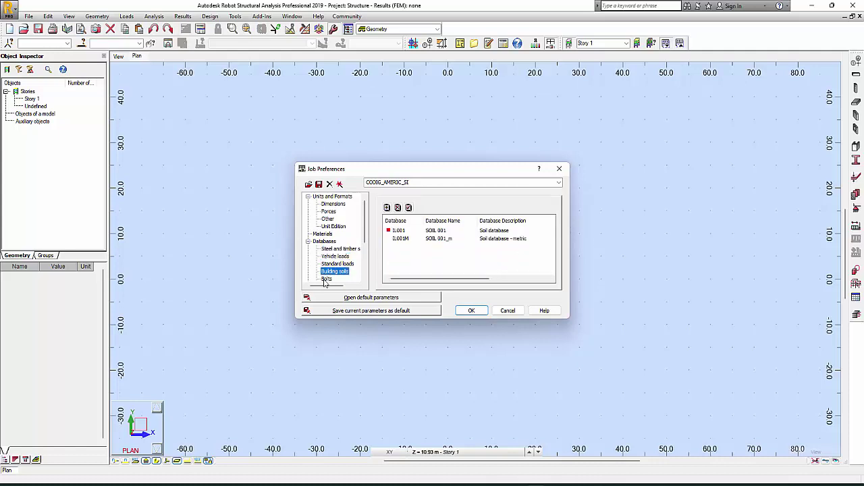
{"action": "left_click", "coordinate": [326, 279]}
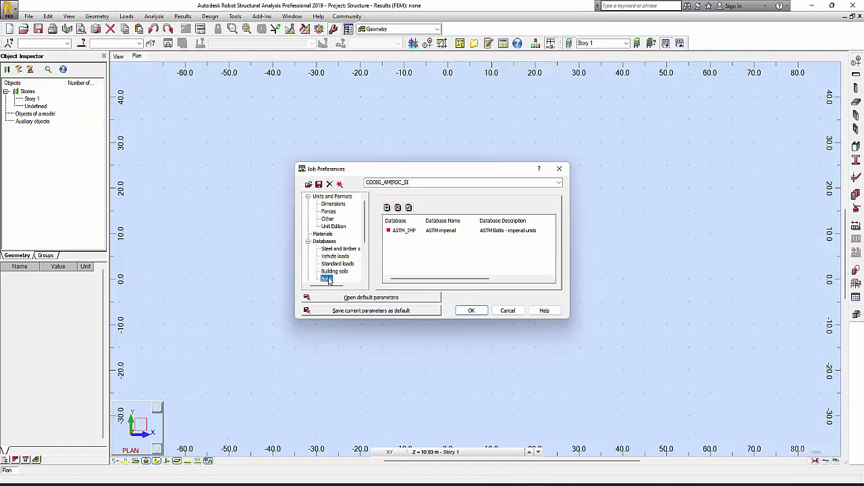
{"action": "left_click", "coordinate": [479, 311]}
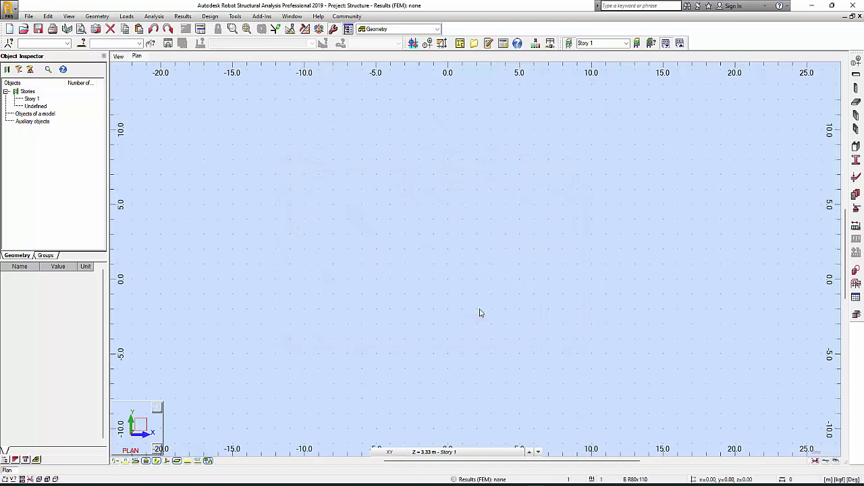
{"action": "left_click", "coordinate": [471, 452]}
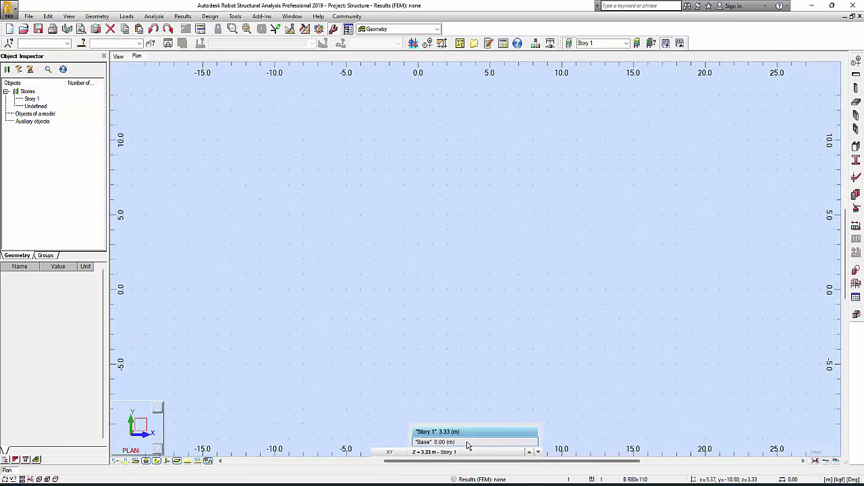
{"action": "left_click", "coordinate": [564, 407]}
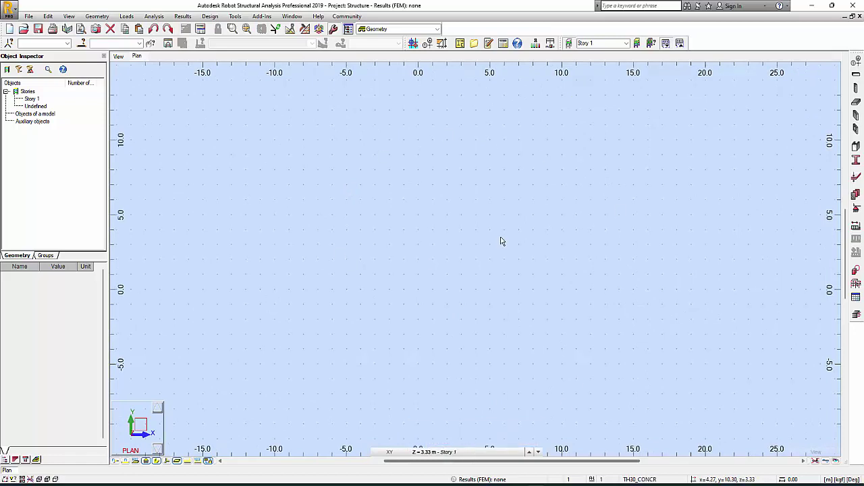
Open the structural axis definition and move its window clear of the middle of the plan
{"action": "left_click", "coordinate": [856, 59]}
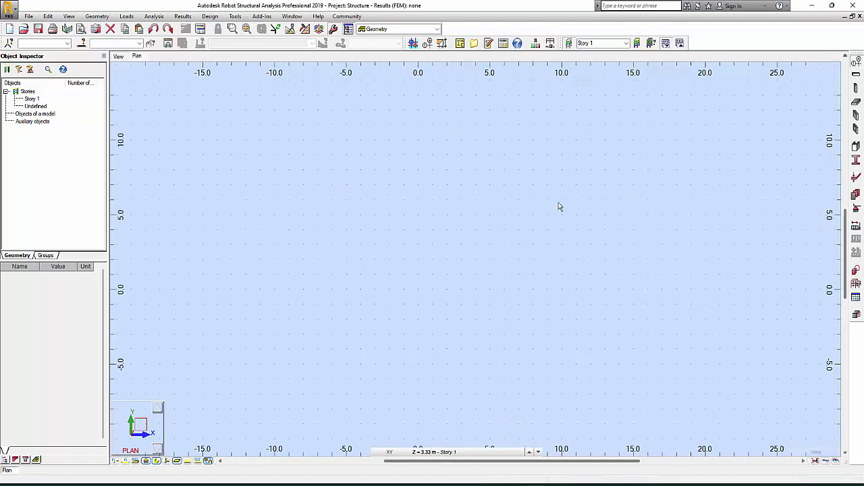
{"action": "left_click_drag", "start_coordinate": [380, 62], "coordinate": [207, 135]}
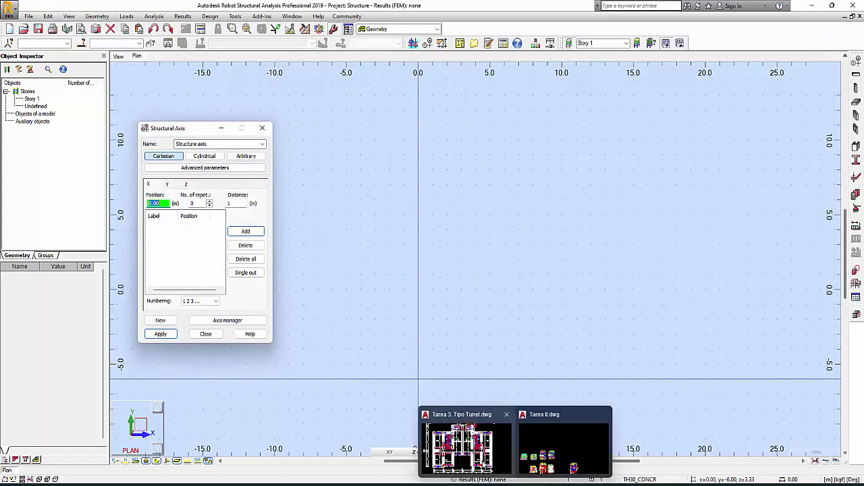
Switch to AutoCAD and examine the spacings between axes A to H in the ground-floor plan of Tarea II.dwg
{"action": "left_click", "coordinate": [558, 460]}
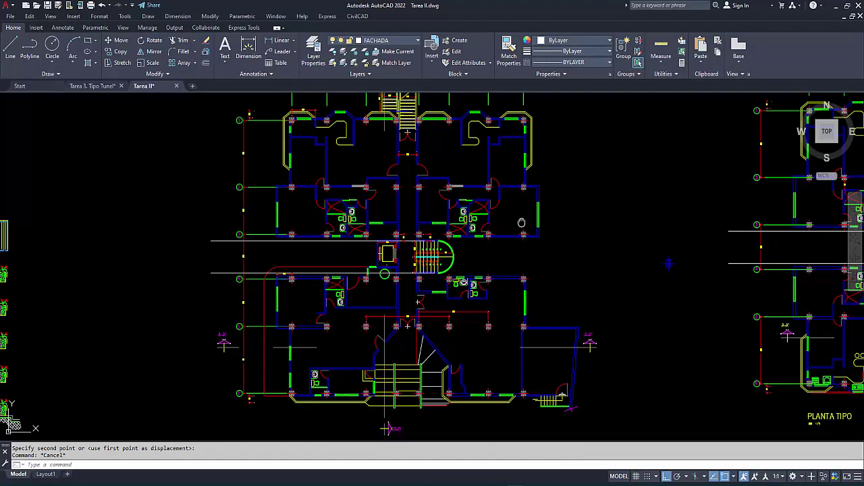
{"action": "middle_click_drag", "start_coordinate": [387, 178], "coordinate": [447, 295]}
{"action": "scroll", "coordinate": [451, 181], "scroll_direction": "up", "scroll_amount": 4}
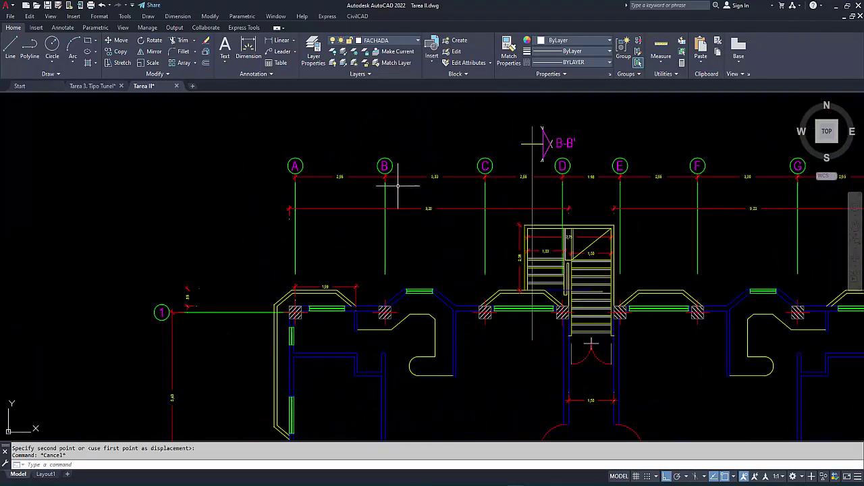
{"action": "middle_click_drag", "start_coordinate": [267, 201], "coordinate": [242, 202]}
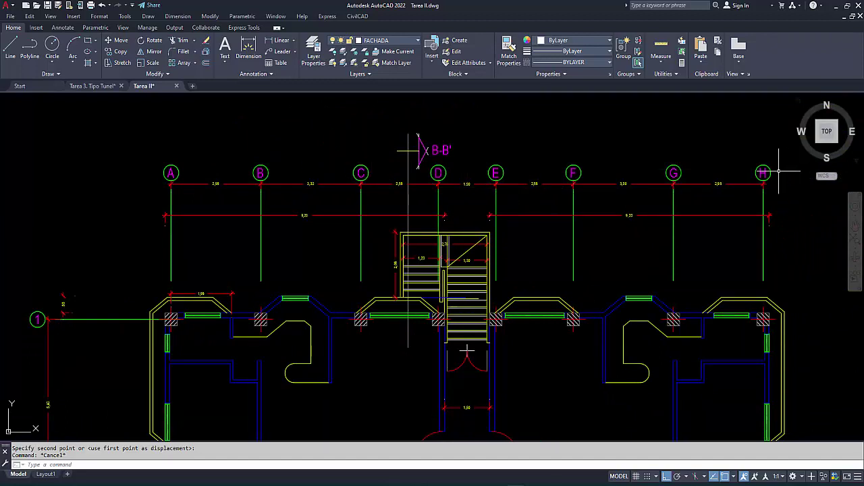
{"action": "scroll", "coordinate": [151, 191], "scroll_direction": "up", "scroll_amount": 4}
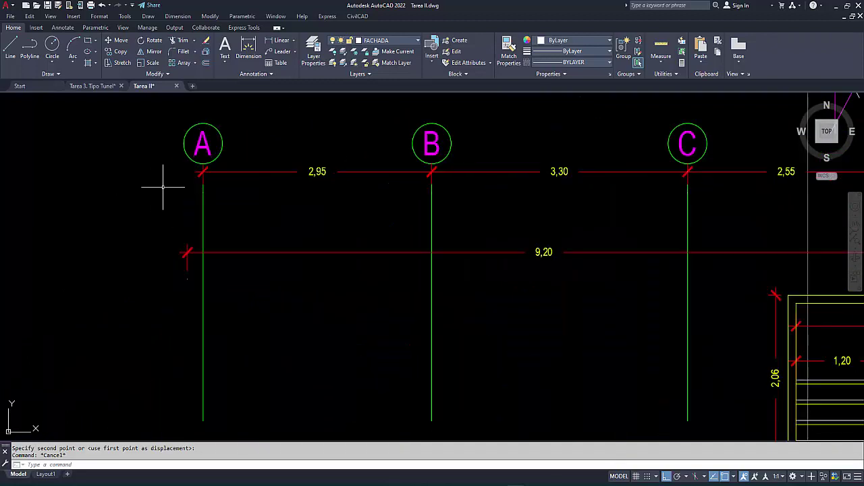
{"action": "middle_click_drag", "start_coordinate": [602, 189], "coordinate": [338, 188]}
{"action": "middle_click_drag", "start_coordinate": [540, 216], "coordinate": [348, 196]}
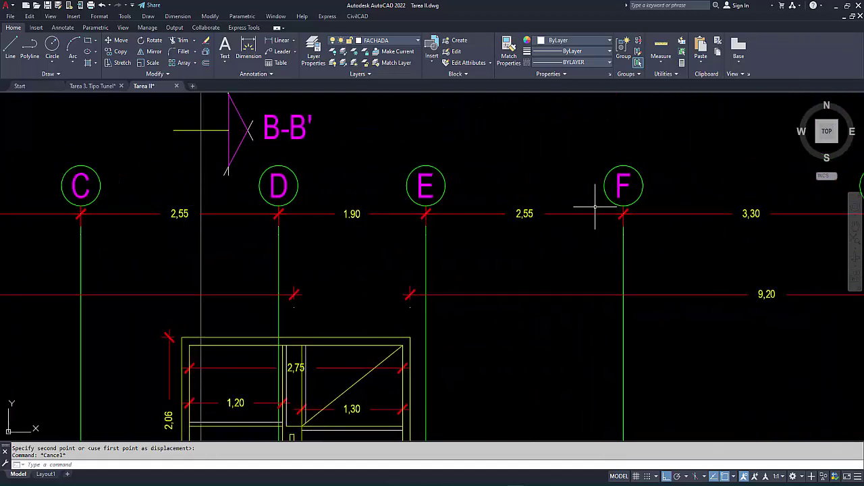
{"action": "scroll", "coordinate": [573, 201], "scroll_direction": "down", "scroll_amount": 4}
{"action": "scroll", "coordinate": [572, 201], "scroll_direction": "down", "scroll_amount": 2}
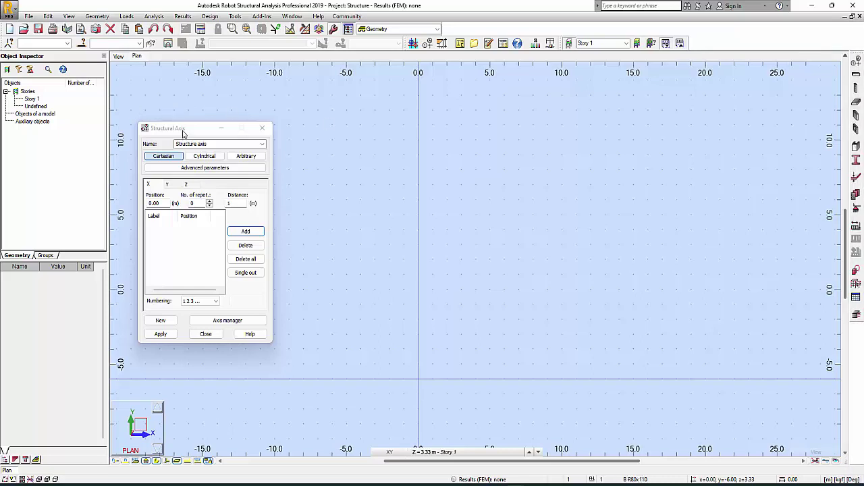
In Robot, set the X axes to A B C numbering and add axes A and B from position 0.00, 2.95 m apart
{"action": "left_click_drag", "start_coordinate": [188, 137], "coordinate": [338, 131]}
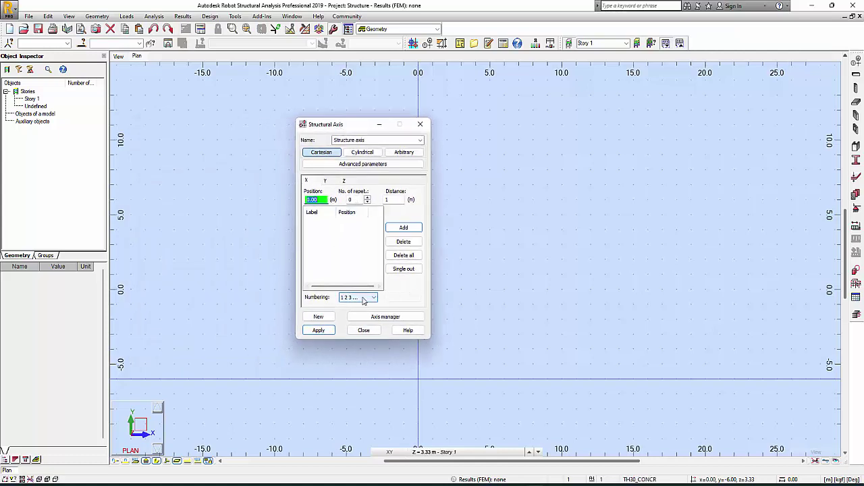
{"action": "left_click", "coordinate": [360, 297]}
{"action": "left_click", "coordinate": [355, 311]}
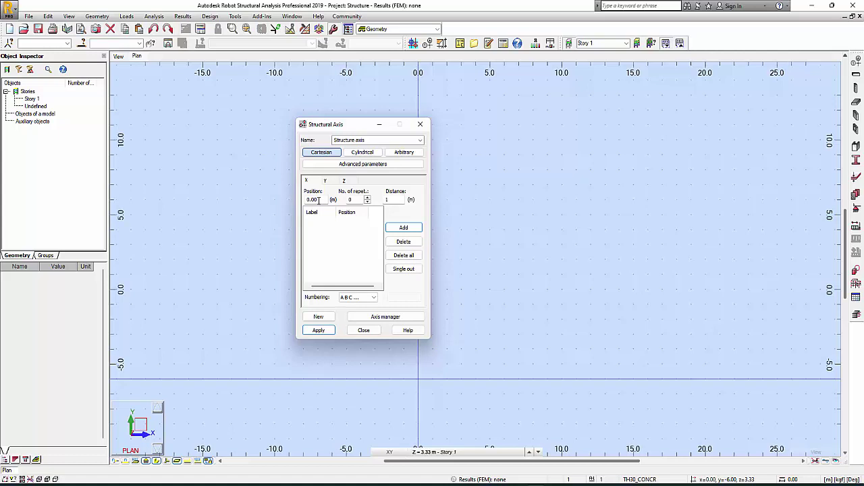
{"action": "left_click", "coordinate": [367, 197]}
{"action": "left_click", "coordinate": [380, 200]}
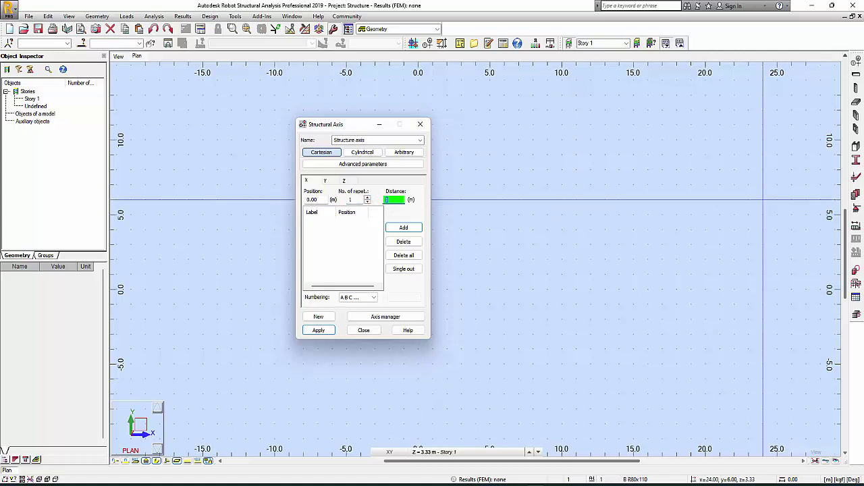
{"action": "type", "text": "2.95"}
{"action": "left_click", "coordinate": [413, 228]}
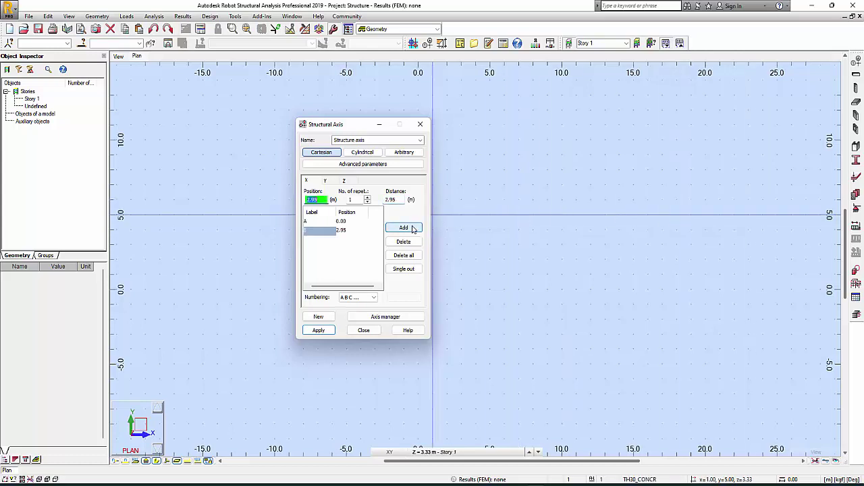
Add X axes C and D at successive distances of 3.3 m and 2.55 m
{"action": "left_click", "coordinate": [391, 200]}
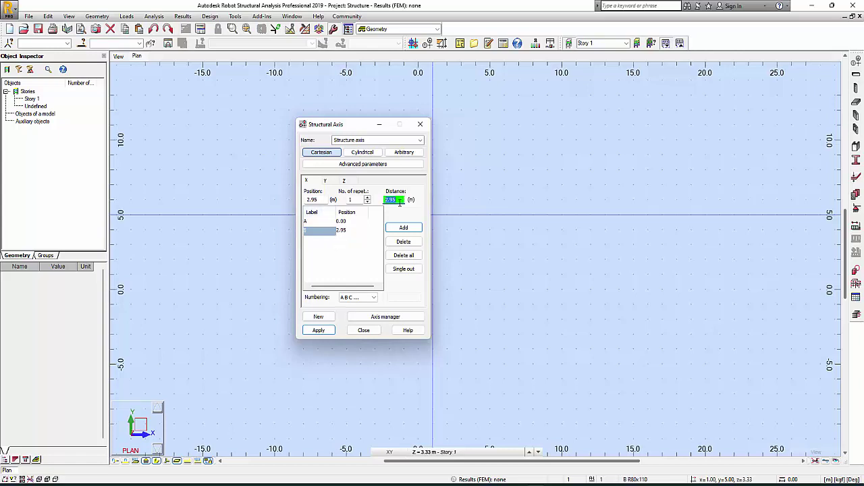
{"action": "type", "text": "3.3"}
{"action": "left_click", "coordinate": [399, 227]}
{"action": "double_click", "coordinate": [394, 199]}
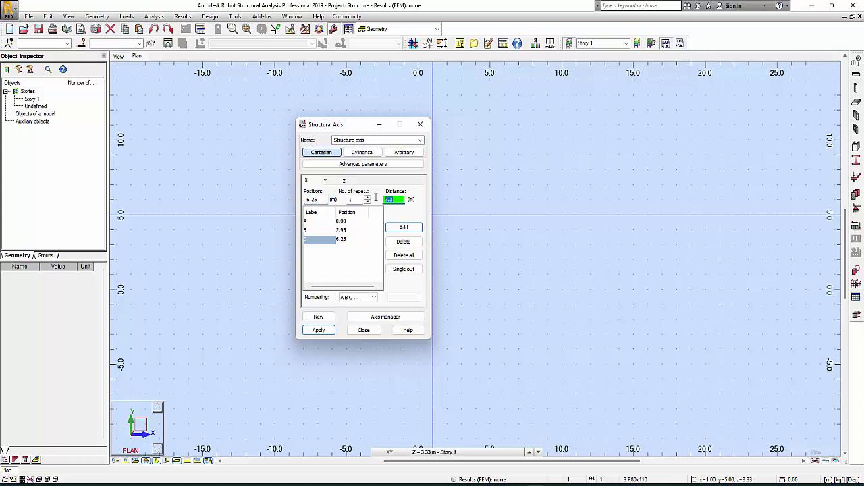
{"action": "type", "text": "2.55"}
{"action": "left_click", "coordinate": [402, 227]}
Add X axes E and F at successive distances of 1.90 m and 2.55 m
{"action": "double_click", "coordinate": [385, 199]}
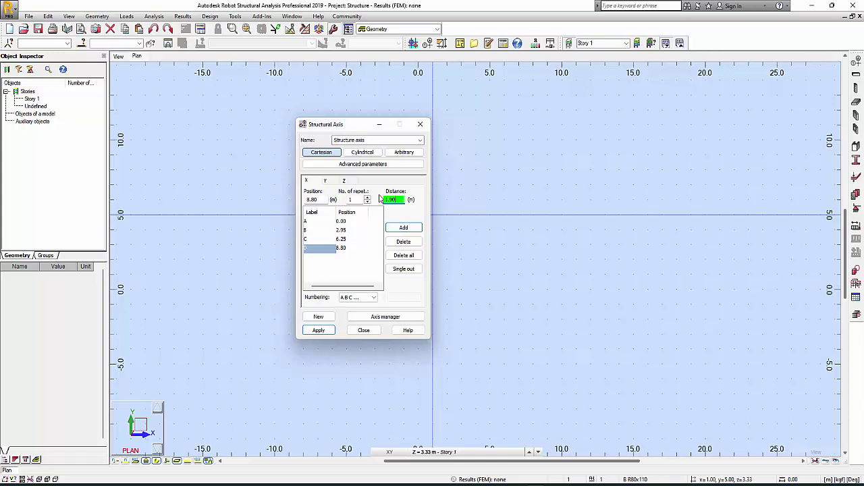
{"action": "left_click", "coordinate": [402, 227]}
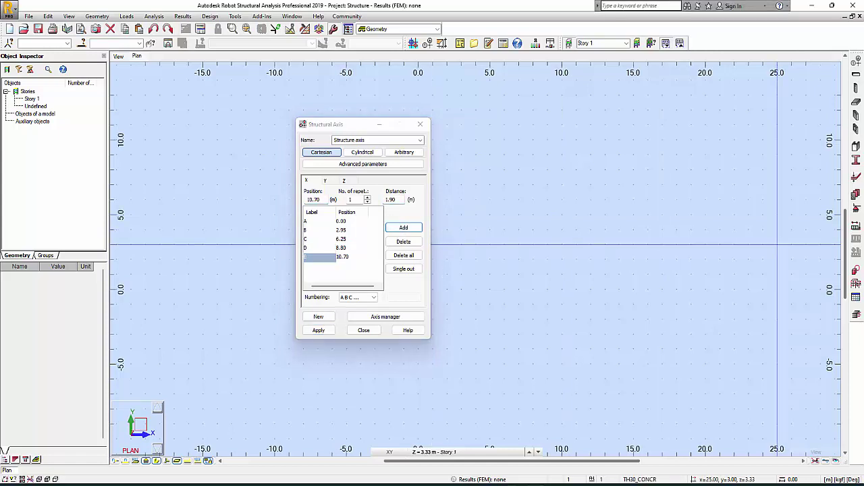
{"action": "left_click", "coordinate": [398, 199]}
{"action": "type", "text": "2.55"}
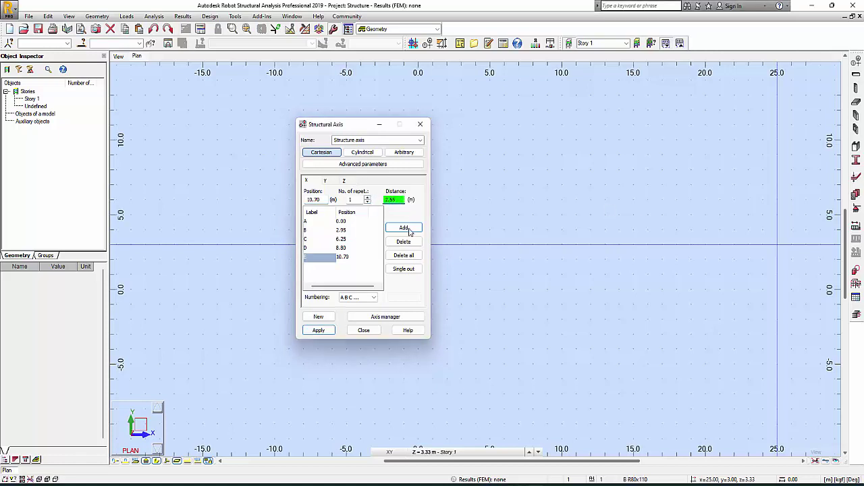
{"action": "left_click", "coordinate": [404, 228]}
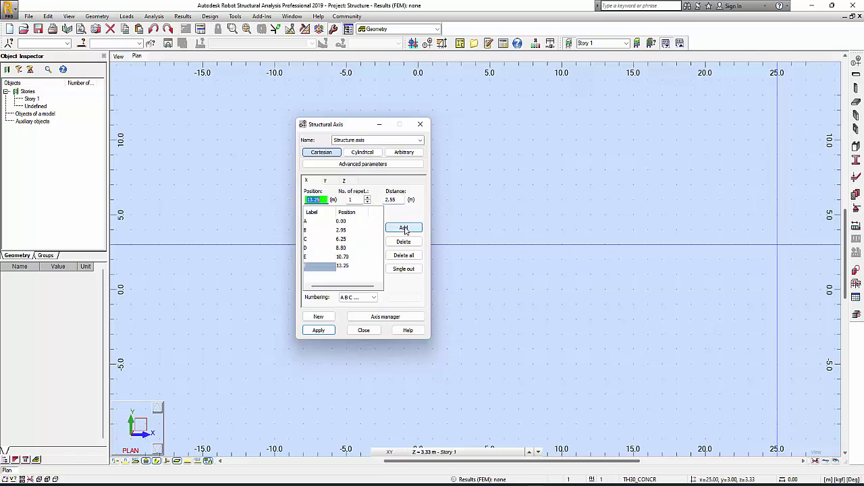
Add X axes G and H at successive distances of 3.3 m and 2.95 m
{"action": "left_click", "coordinate": [397, 200]}
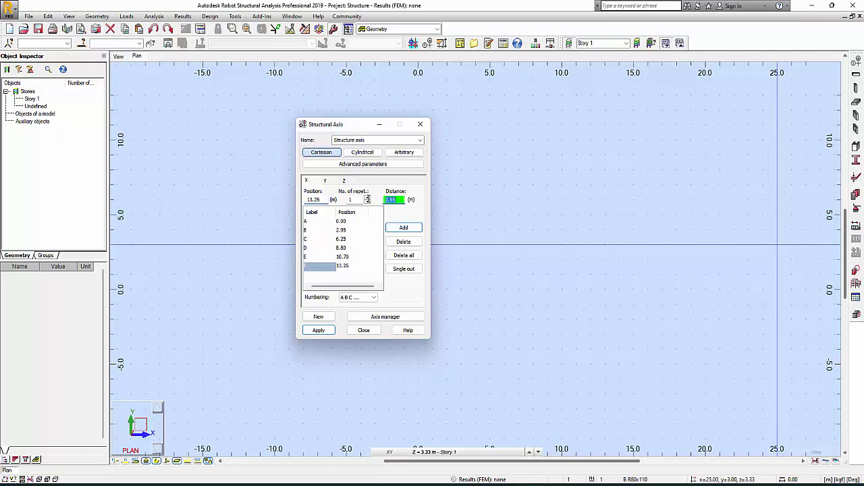
{"action": "type", "text": "3.3"}
{"action": "left_click", "coordinate": [404, 227]}
{"action": "left_click", "coordinate": [386, 200]}
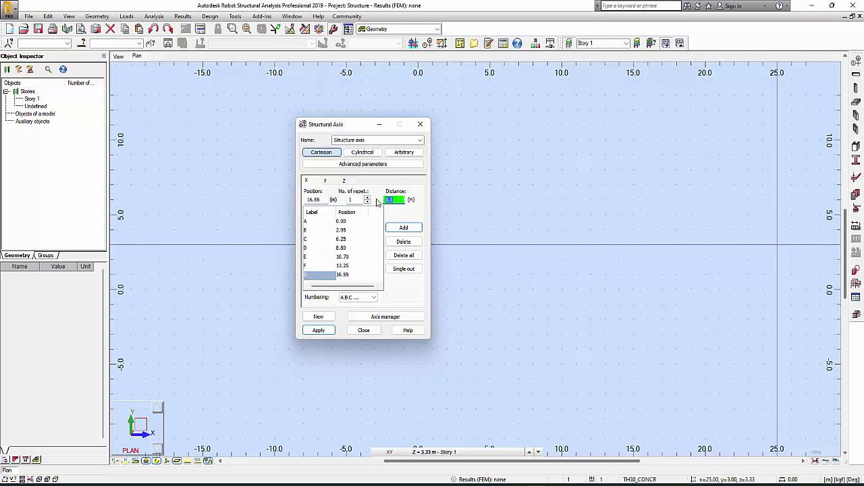
{"action": "type", "text": "2.95"}
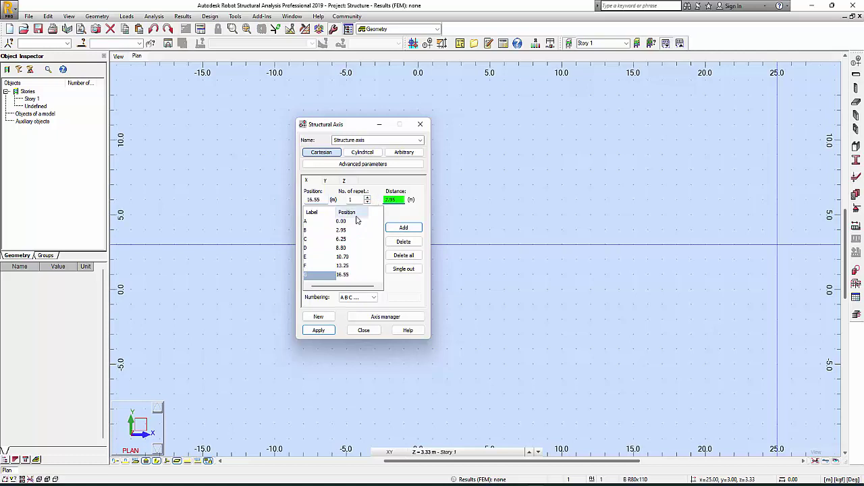
{"action": "left_click", "coordinate": [404, 227]}
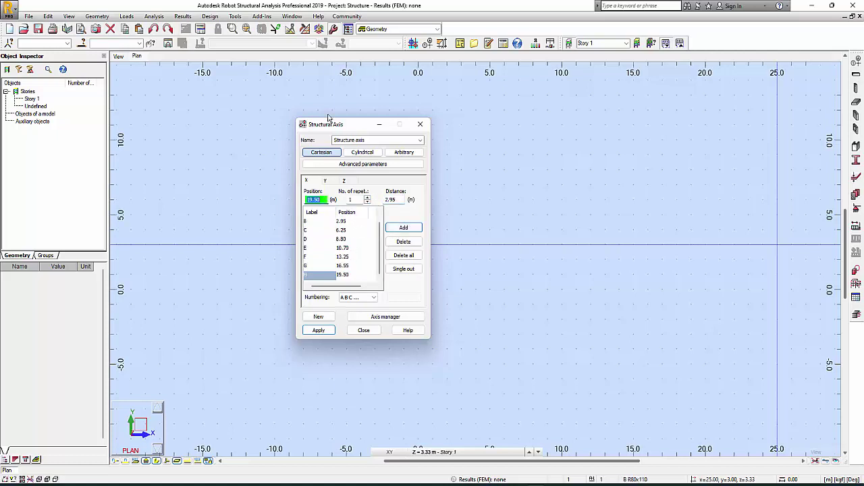
Move the axis window aside, switch to AutoCAD and check the entered X spacings against axes A to H in the ground-floor plan
{"action": "left_click_drag", "start_coordinate": [337, 125], "coordinate": [137, 130]}
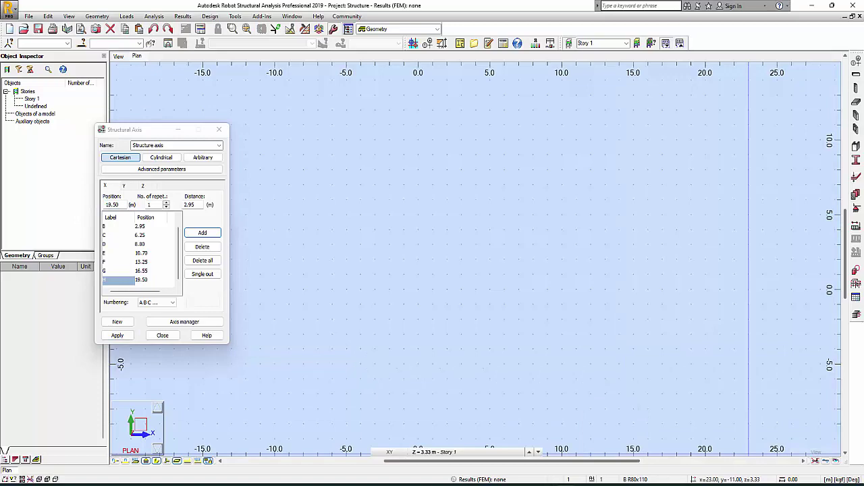
{"action": "mouse_move", "coordinate": [584, 484]}
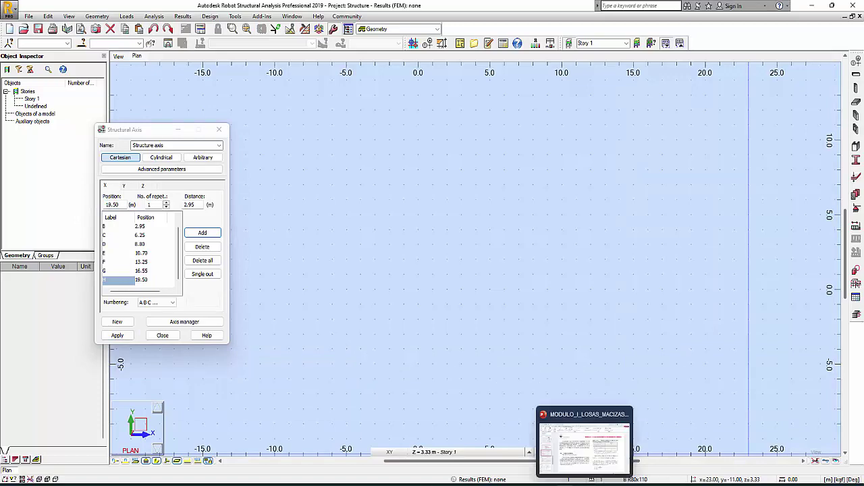
{"action": "mouse_move", "coordinate": [501, 483]}
{"action": "left_click", "coordinate": [540, 449]}
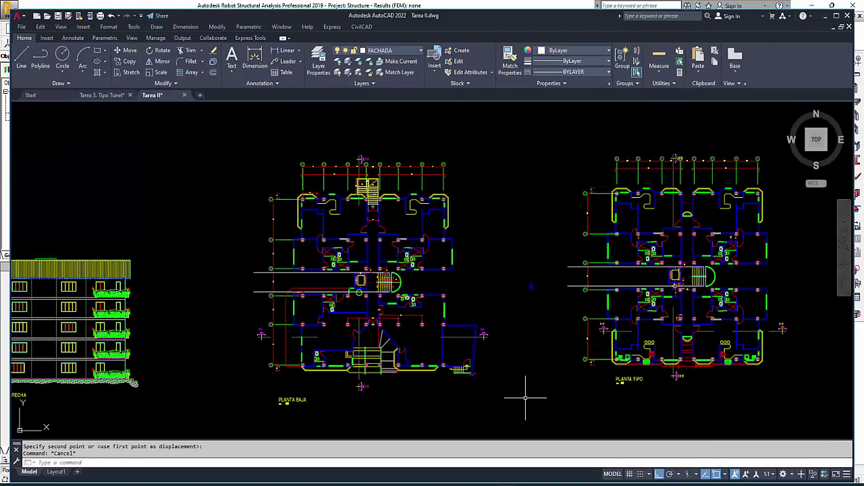
{"action": "scroll", "coordinate": [411, 175], "scroll_direction": "up", "scroll_amount": 3}
{"action": "scroll", "coordinate": [135, 157], "scroll_direction": "up", "scroll_amount": 2}
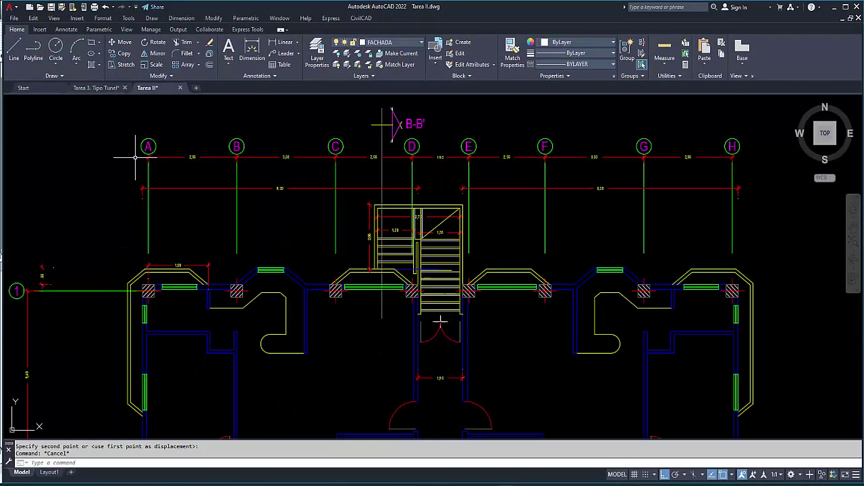
{"action": "scroll", "coordinate": [182, 162], "scroll_direction": "up", "scroll_amount": 4}
{"action": "middle_click_drag", "start_coordinate": [385, 183], "coordinate": [228, 216]}
{"action": "middle_click_drag", "start_coordinate": [588, 214], "coordinate": [333, 231]}
{"action": "middle_click_drag", "start_coordinate": [470, 227], "coordinate": [257, 231]}
{"action": "middle_click_drag", "start_coordinate": [422, 235], "coordinate": [331, 241]}
{"action": "middle_click_drag", "start_coordinate": [597, 243], "coordinate": [359, 243]}
{"action": "scroll", "coordinate": [560, 235], "scroll_direction": "down", "scroll_amount": 2}
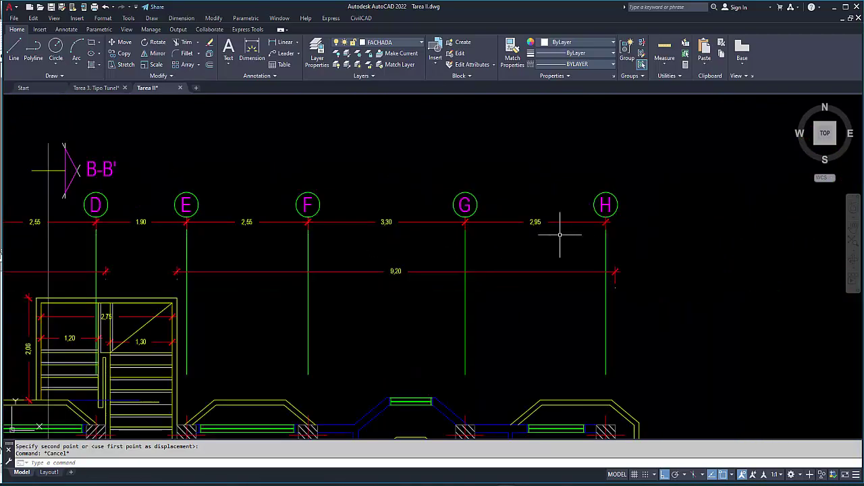
Examine the spacings between the numbered axes 1 to 6 along the side of the ground-floor plan
{"action": "scroll", "coordinate": [560, 234], "scroll_direction": "down", "scroll_amount": 3}
{"action": "scroll", "coordinate": [405, 378], "scroll_direction": "up", "scroll_amount": 4}
{"action": "middle_click_drag", "start_coordinate": [392, 423], "coordinate": [393, 212]}
{"action": "scroll", "coordinate": [326, 279], "scroll_direction": "down", "scroll_amount": 2}
{"action": "scroll", "coordinate": [329, 216], "scroll_direction": "up", "scroll_amount": 2}
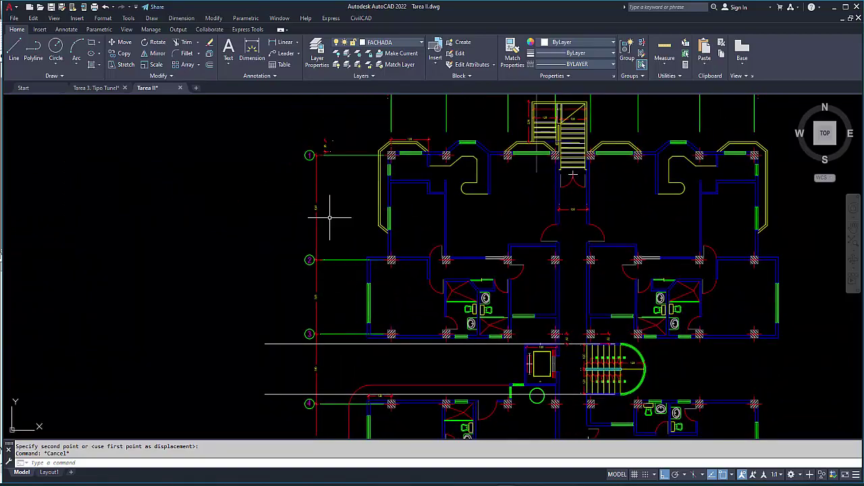
{"action": "scroll", "coordinate": [325, 155], "scroll_direction": "up", "scroll_amount": 4}
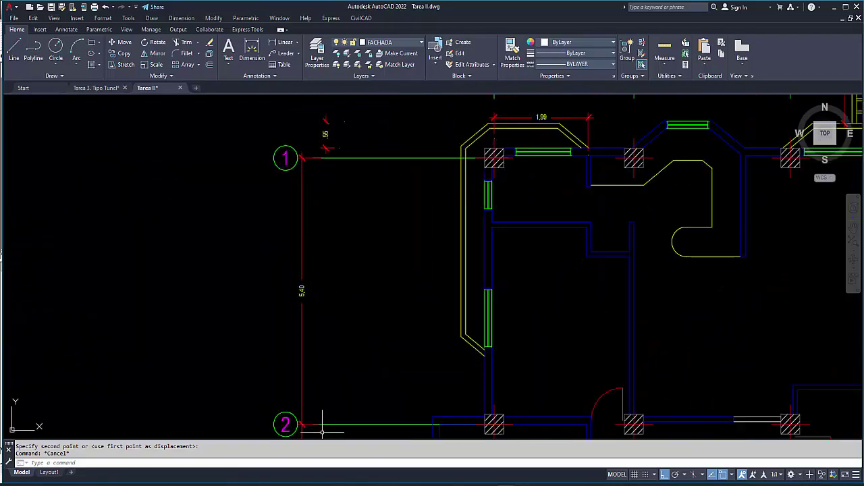
{"action": "scroll", "coordinate": [322, 430], "scroll_direction": "down", "scroll_amount": 6}
{"action": "scroll", "coordinate": [304, 226], "scroll_direction": "up", "scroll_amount": 6}
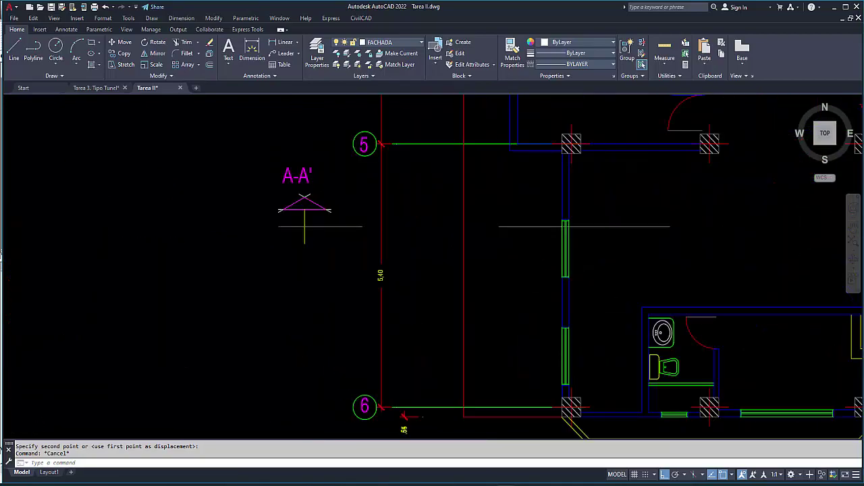
Read each spacing between the numbered axes again, working from axis 6 up to axis 1 in the floor plan
{"action": "scroll", "coordinate": [329, 357], "scroll_direction": "down", "scroll_amount": 2}
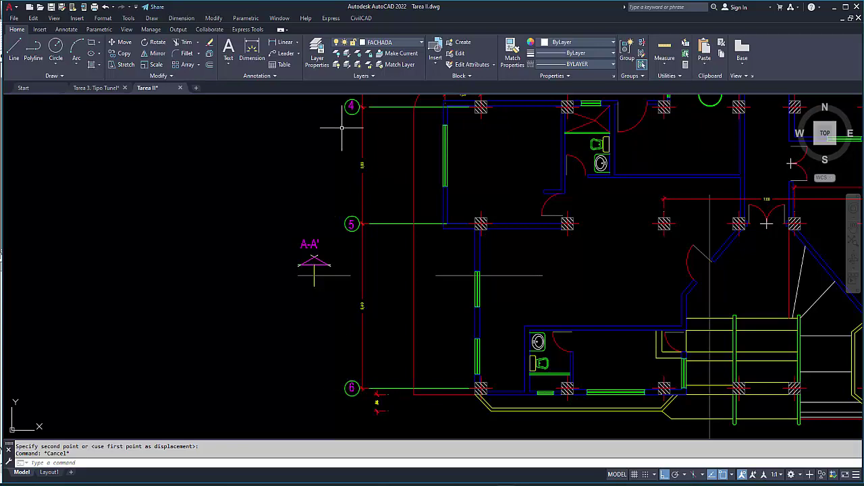
{"action": "scroll", "coordinate": [342, 127], "scroll_direction": "down", "scroll_amount": 4}
{"action": "scroll", "coordinate": [350, 362], "scroll_direction": "up", "scroll_amount": 4}
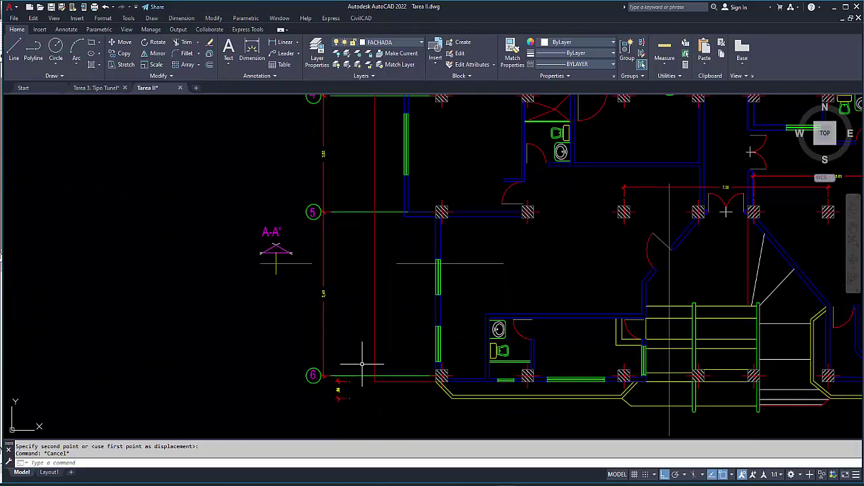
{"action": "scroll", "coordinate": [358, 273], "scroll_direction": "up", "scroll_amount": 2}
{"action": "scroll", "coordinate": [358, 273], "scroll_direction": "up", "scroll_amount": 2}
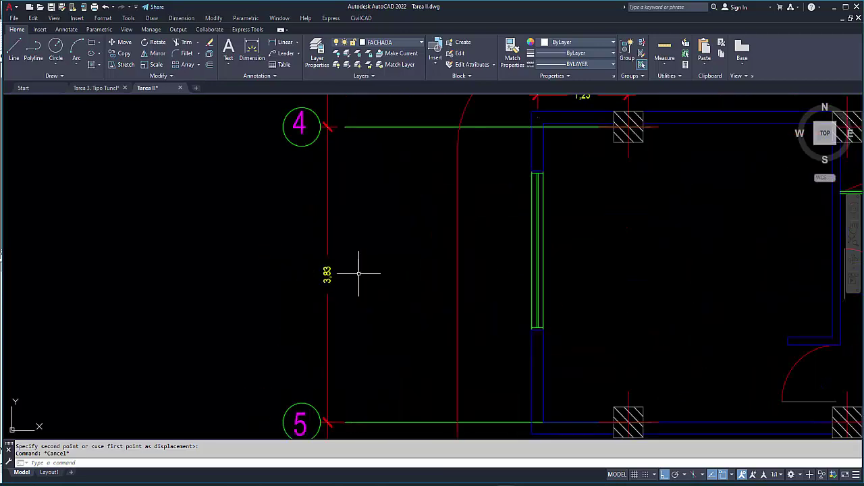
{"action": "scroll", "coordinate": [371, 319], "scroll_direction": "down", "scroll_amount": 1}
{"action": "scroll", "coordinate": [365, 187], "scroll_direction": "up", "scroll_amount": 1}
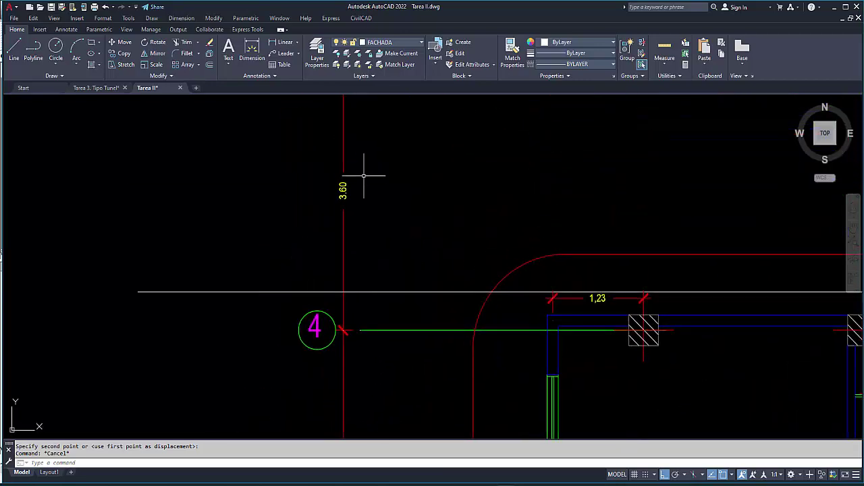
{"action": "scroll", "coordinate": [364, 176], "scroll_direction": "down", "scroll_amount": 3}
{"action": "scroll", "coordinate": [358, 189], "scroll_direction": "up", "scroll_amount": 3}
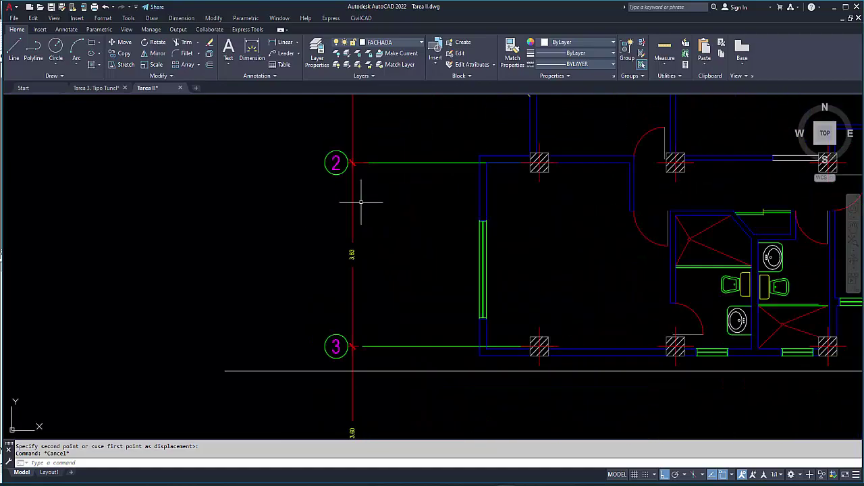
{"action": "scroll", "coordinate": [368, 196], "scroll_direction": "down", "scroll_amount": 3}
{"action": "scroll", "coordinate": [393, 183], "scroll_direction": "up", "scroll_amount": 4}
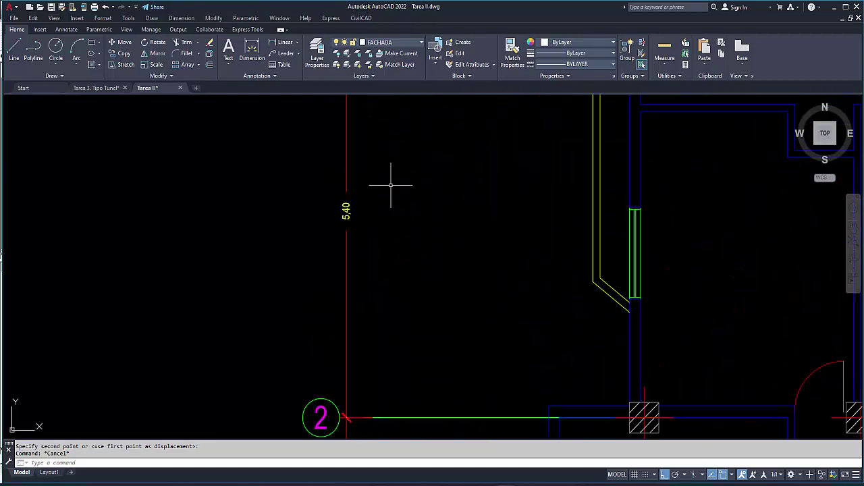
{"action": "scroll", "coordinate": [394, 187], "scroll_direction": "down", "scroll_amount": 5}
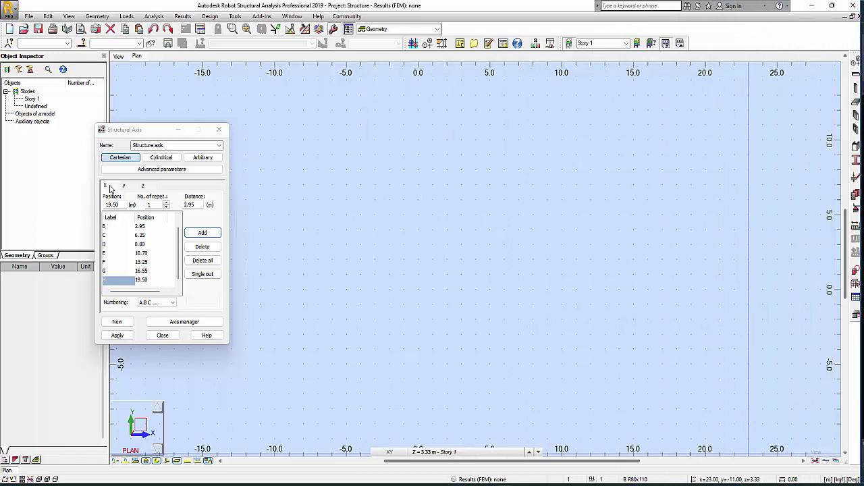
Switch to Robot Structural Analysis and add the first two Y axes from position 0.00 with one repetition at 5.4 m
{"action": "left_click", "coordinate": [124, 187]}
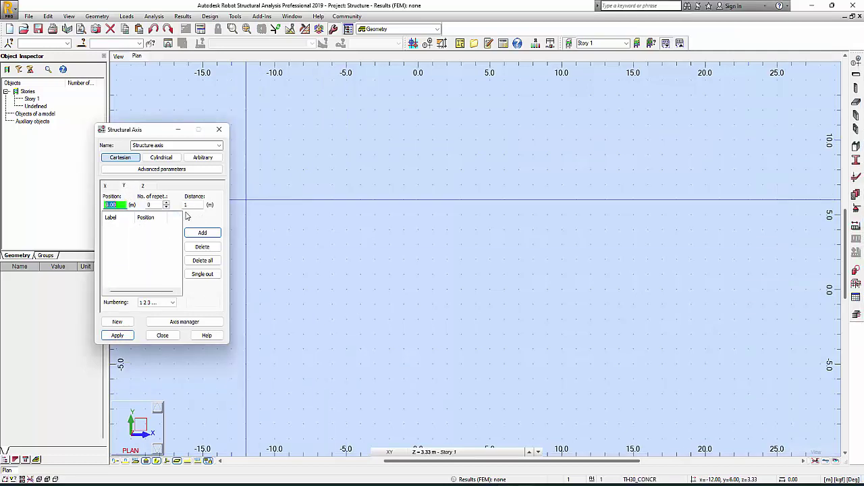
{"action": "left_click", "coordinate": [166, 203]}
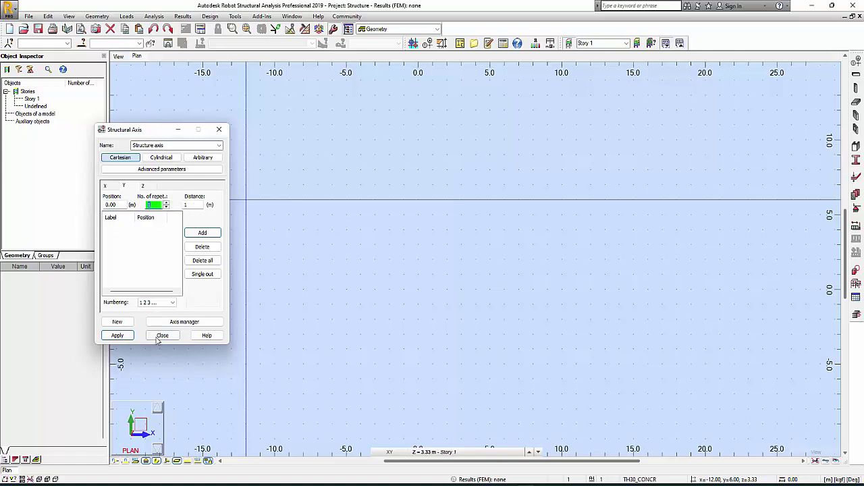
{"action": "left_click", "coordinate": [184, 205]}
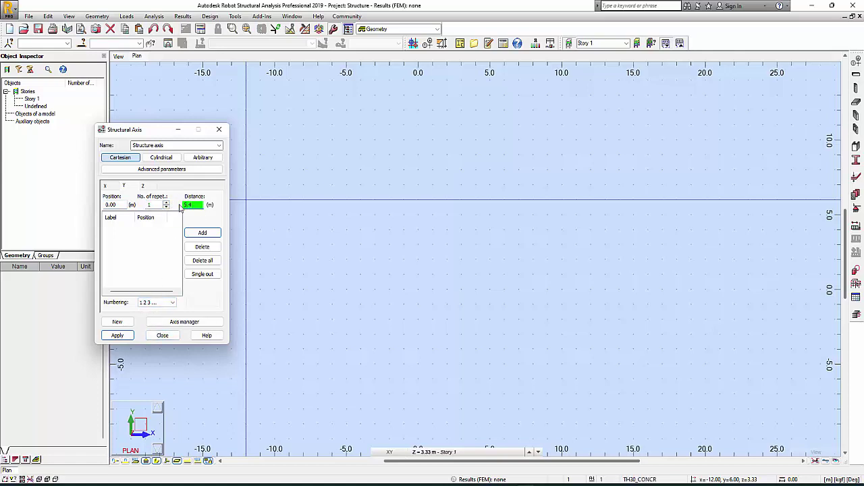
{"action": "left_click", "coordinate": [203, 232]}
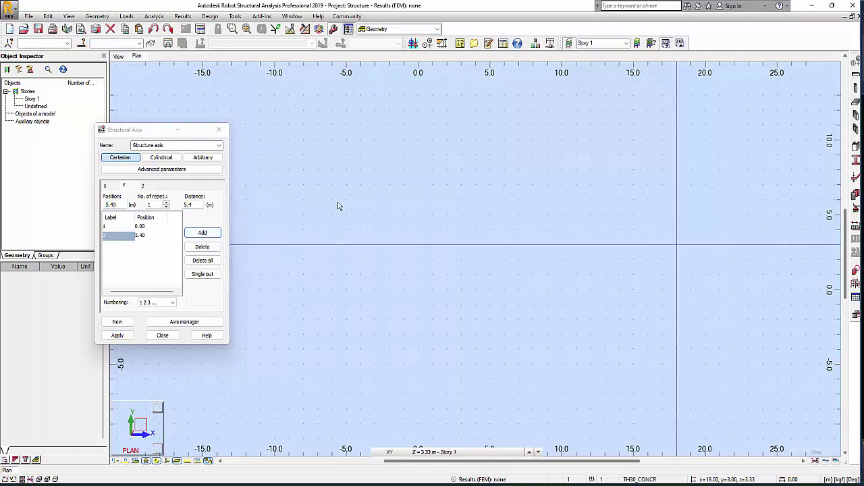
Add Y axes 3 and 4 at successive distances of 3.83 m and 3.60 m
{"action": "left_click", "coordinate": [193, 204]}
{"action": "type", "text": "3.63"}
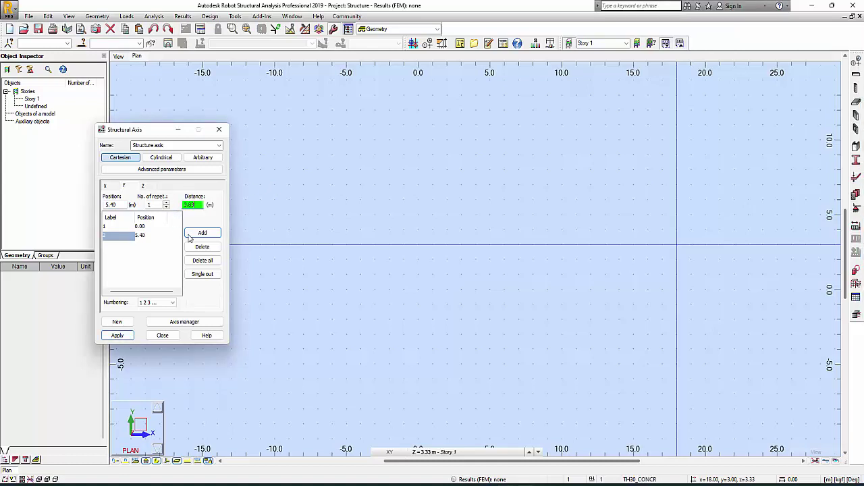
{"action": "left_click", "coordinate": [202, 233]}
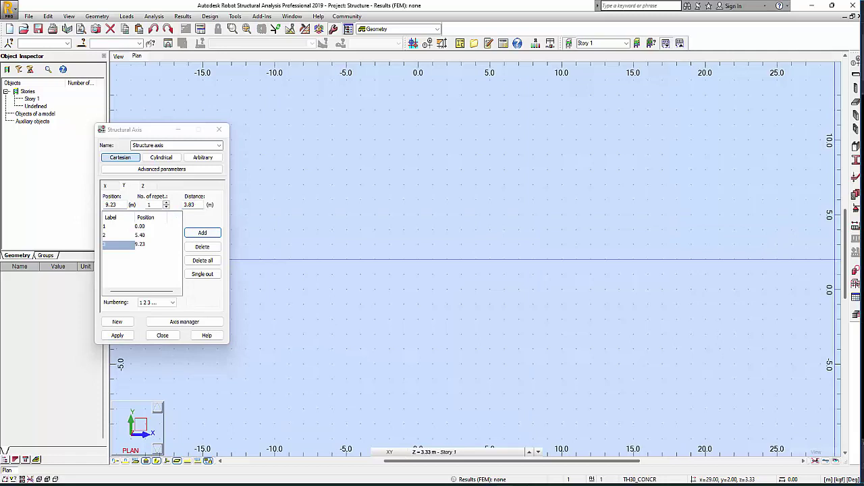
{"action": "double_click", "coordinate": [191, 205]}
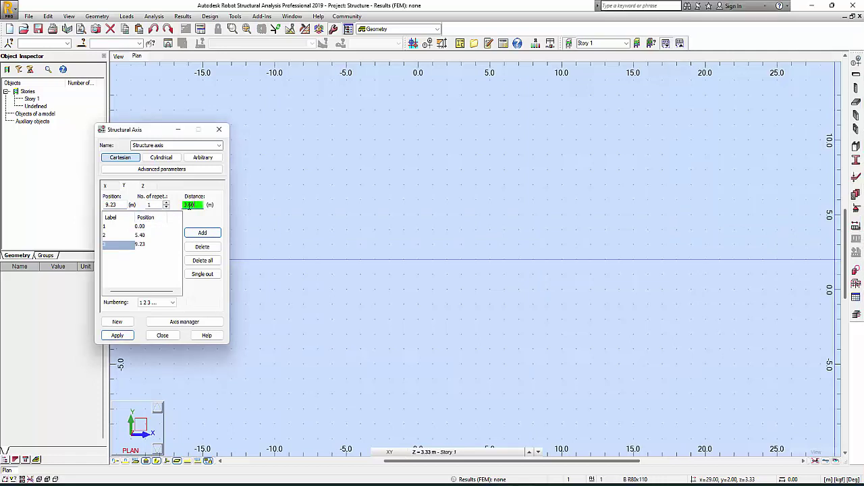
{"action": "left_click", "coordinate": [202, 232]}
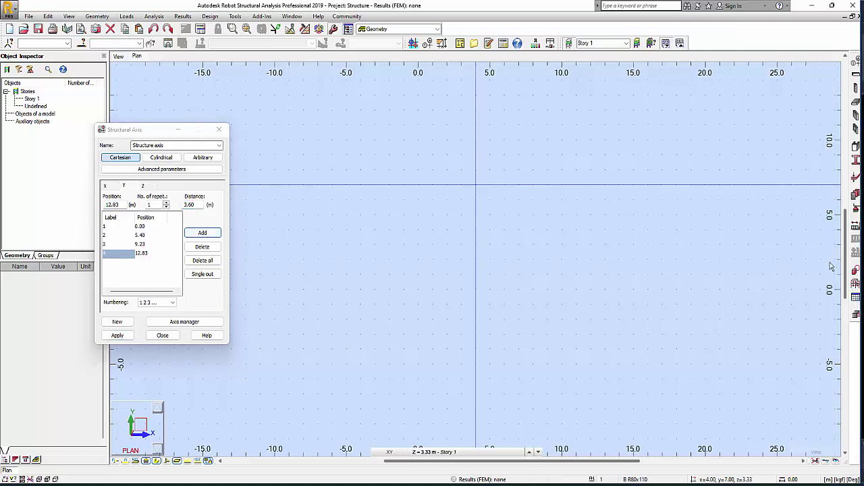
Add Y axes 5 and 6 at successive distances of 3.83 m and 5.40 m, and apply the axis grid
{"action": "double_click", "coordinate": [193, 205]}
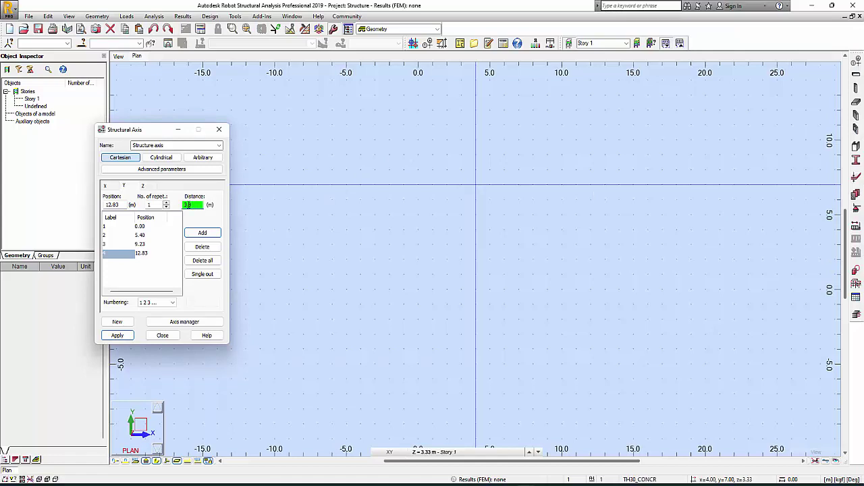
{"action": "left_click", "coordinate": [213, 231]}
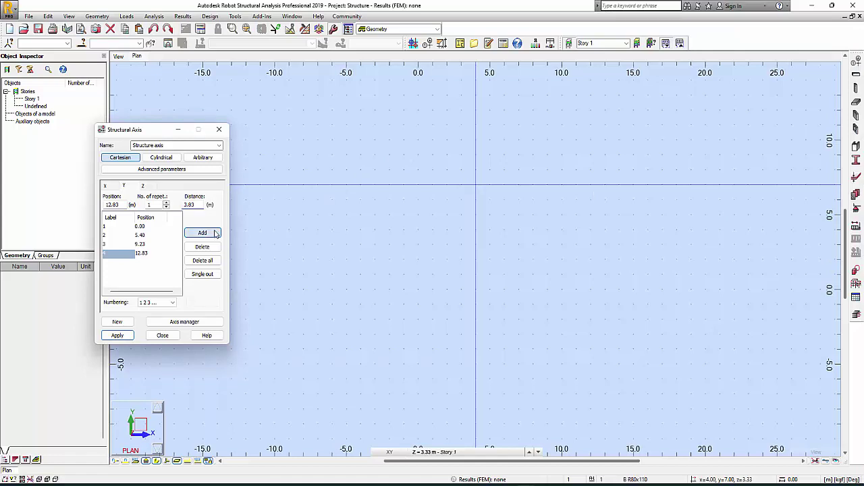
{"action": "double_click", "coordinate": [188, 204]}
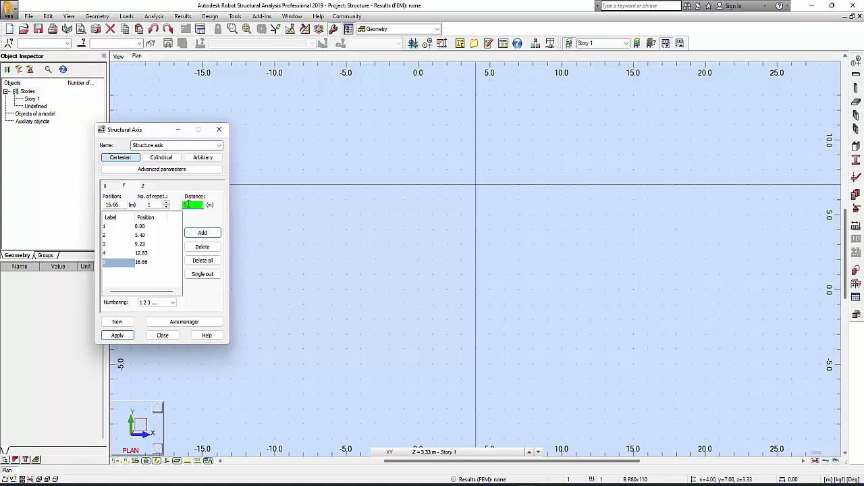
{"action": "left_click", "coordinate": [202, 233]}
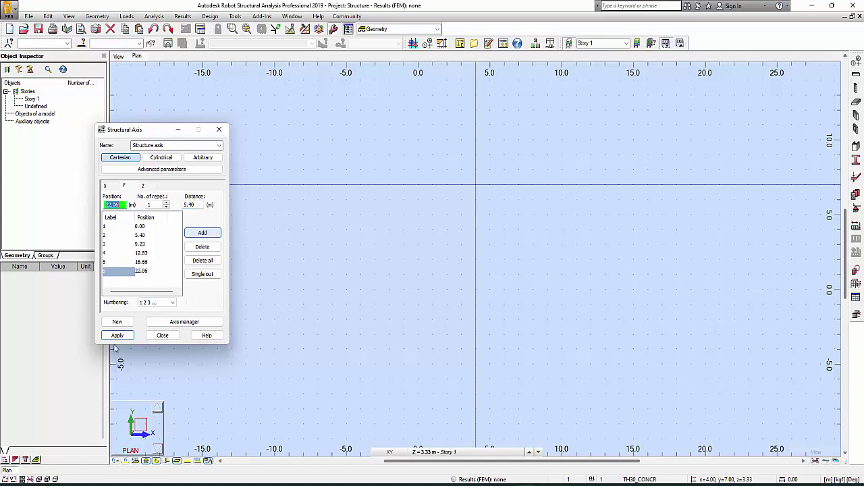
{"action": "left_click", "coordinate": [118, 335]}
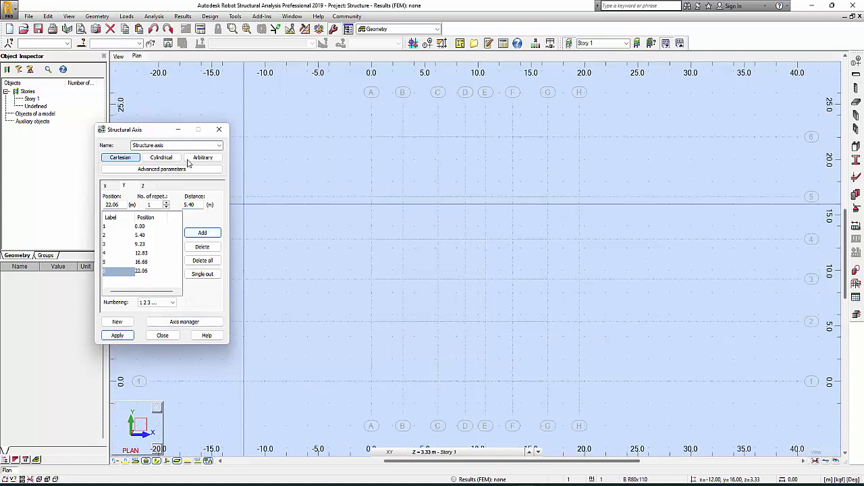
Move the axis window aside and check the order of the numbered axes in the plan view
{"action": "left_click_drag", "start_coordinate": [152, 134], "coordinate": [42, 160]}
{"action": "scroll", "coordinate": [152, 399], "scroll_direction": "up", "scroll_amount": 3}
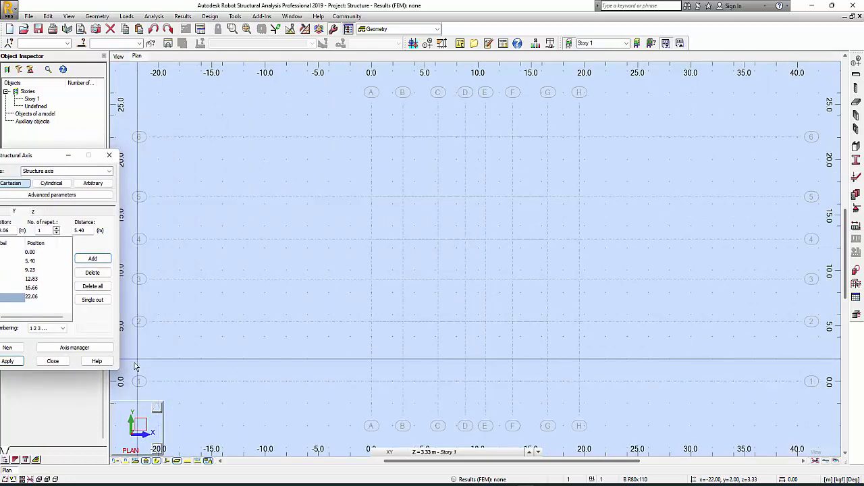
{"action": "scroll", "coordinate": [161, 390], "scroll_direction": "down", "scroll_amount": 2}
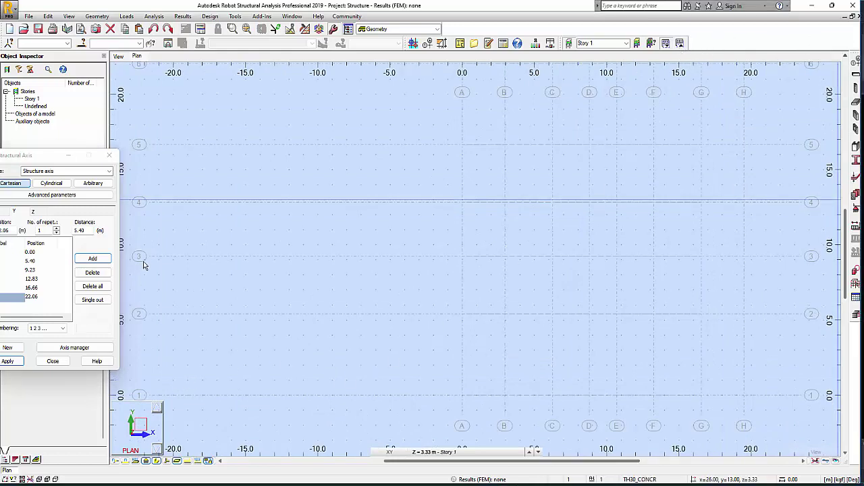
Relabel the Y axis at position 0.00 as 6 with descending numbering for the successive axes, apply the grid and close the axis definition
{"action": "left_click_drag", "start_coordinate": [11, 155], "coordinate": [300, 123]}
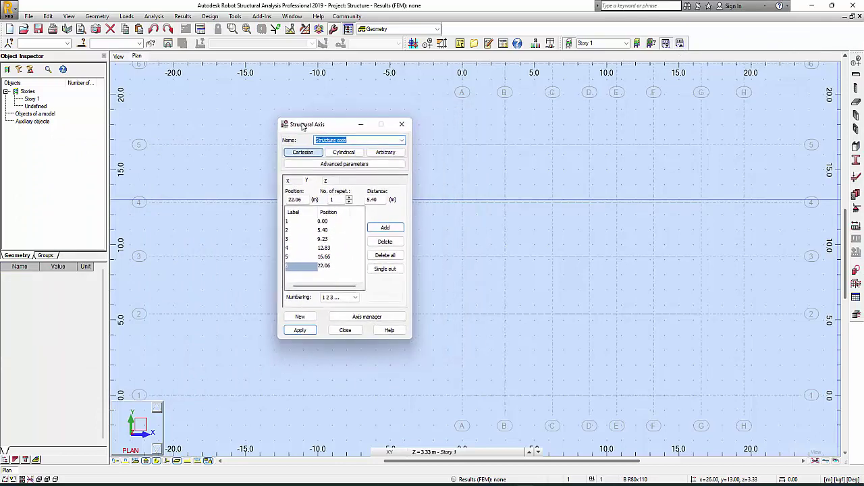
{"action": "left_click", "coordinate": [286, 223]}
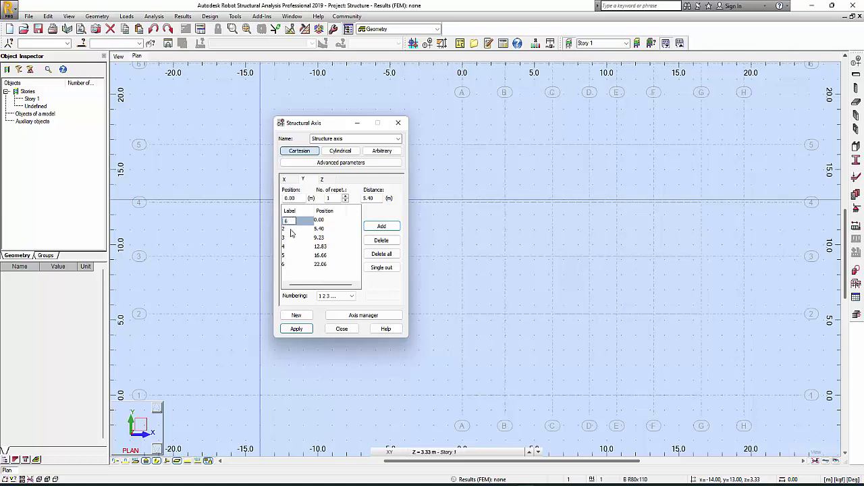
{"action": "key", "text": "Return"}
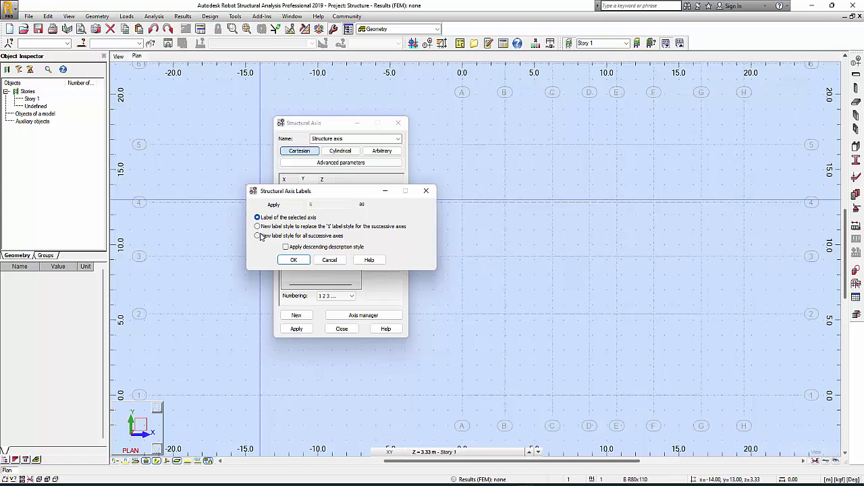
{"action": "left_click", "coordinate": [294, 260]}
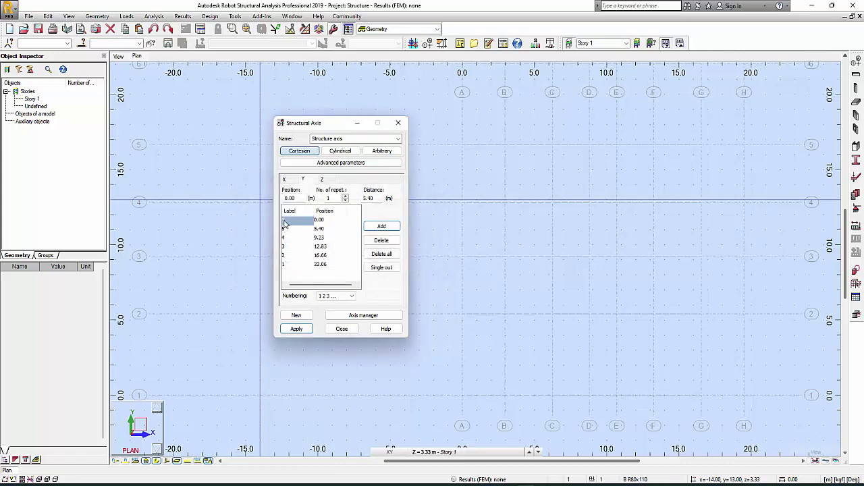
{"action": "left_click", "coordinate": [297, 328]}
{"action": "scroll", "coordinate": [154, 353], "scroll_direction": "down", "scroll_amount": 2}
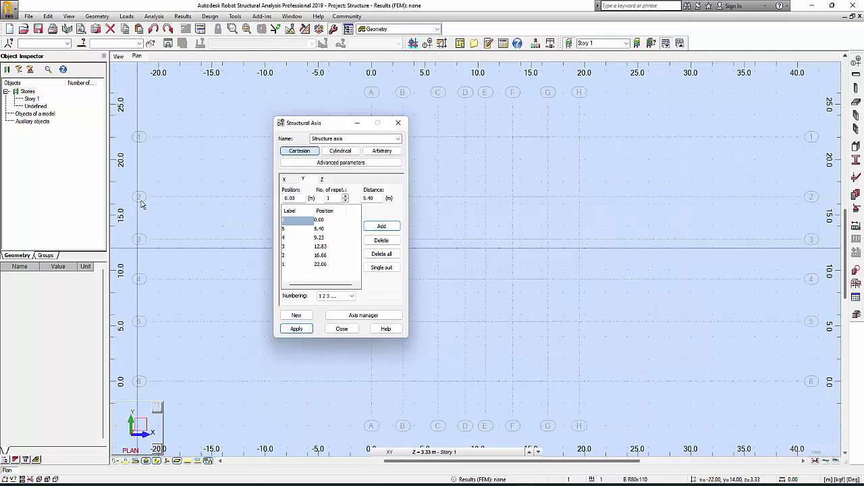
{"action": "left_click", "coordinate": [397, 123]}
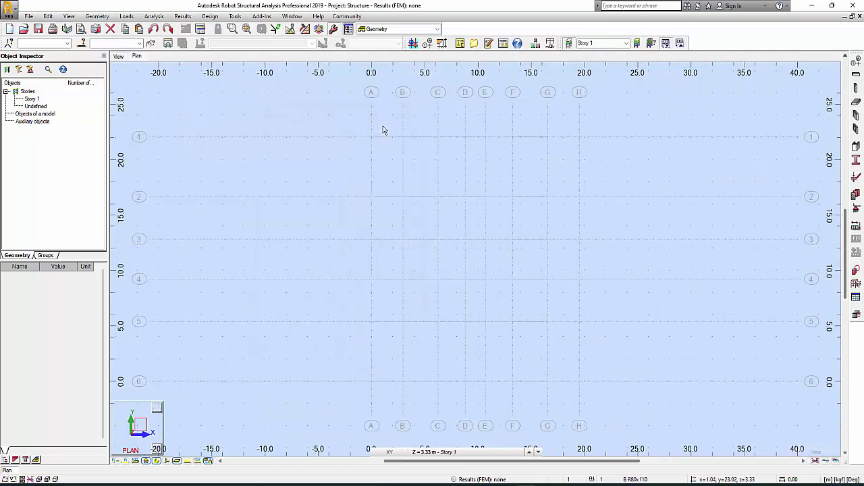
{"action": "middle_click_drag", "start_coordinate": [513, 259], "coordinate": [414, 249]}
{"action": "scroll", "coordinate": [311, 227], "scroll_direction": "up", "scroll_amount": 2}
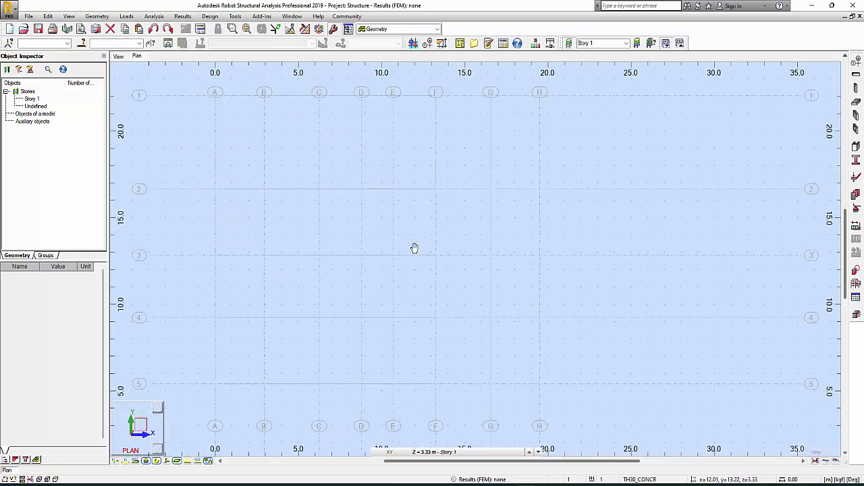
Switch to AutoCAD and examine the storey heights, slab thicknesses and floor levels in section B-B
{"action": "left_click", "coordinate": [464, 454]}
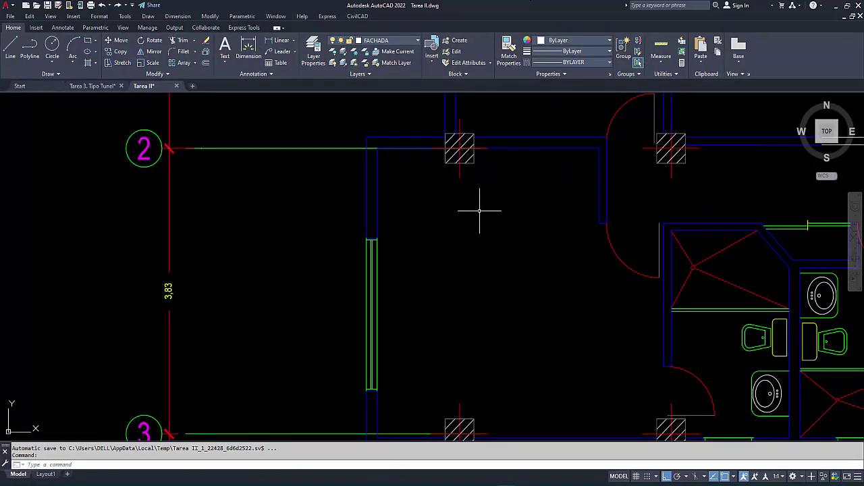
{"action": "scroll", "coordinate": [479, 212], "scroll_direction": "down", "scroll_amount": 6}
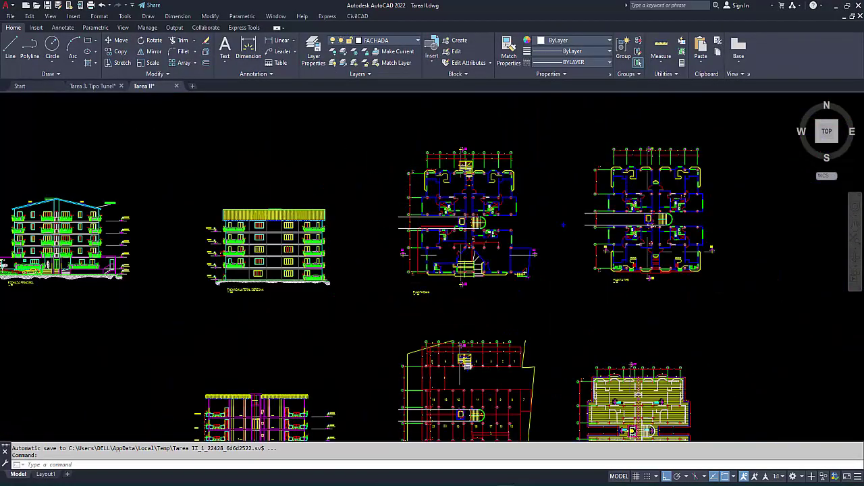
{"action": "scroll", "coordinate": [235, 242], "scroll_direction": "up", "scroll_amount": 2}
{"action": "mouse_move", "coordinate": [637, 278]}
{"action": "middle_mouse_down"}
{"action": "mouse_move", "coordinate": [177, 278]}
{"action": "mouse_move", "coordinate": [337, 202]}
{"action": "mouse_move", "coordinate": [501, 266]}
{"action": "mouse_move", "coordinate": [766, 225]}
{"action": "middle_mouse_up"}
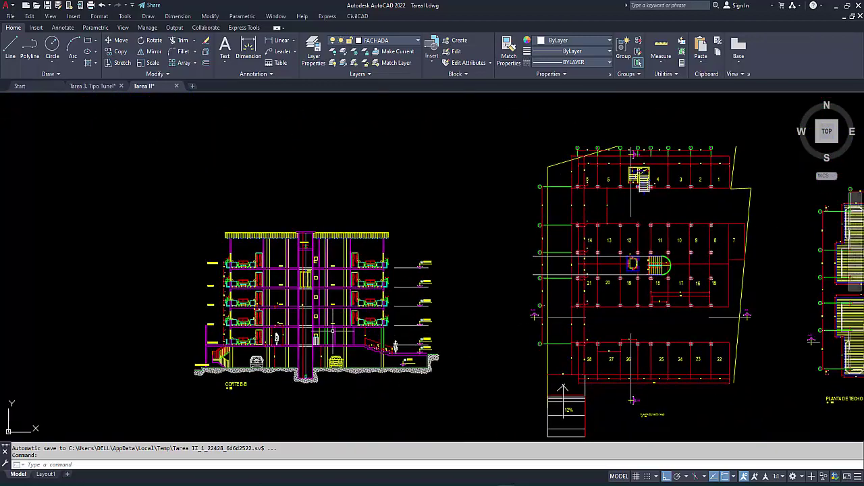
{"action": "scroll", "coordinate": [333, 331], "scroll_direction": "up", "scroll_amount": 6}
{"action": "mouse_move", "coordinate": [443, 314]}
{"action": "middle_mouse_down"}
{"action": "mouse_move", "coordinate": [474, 230]}
{"action": "mouse_move", "coordinate": [644, 268]}
{"action": "mouse_move", "coordinate": [663, 262]}
{"action": "middle_mouse_up"}
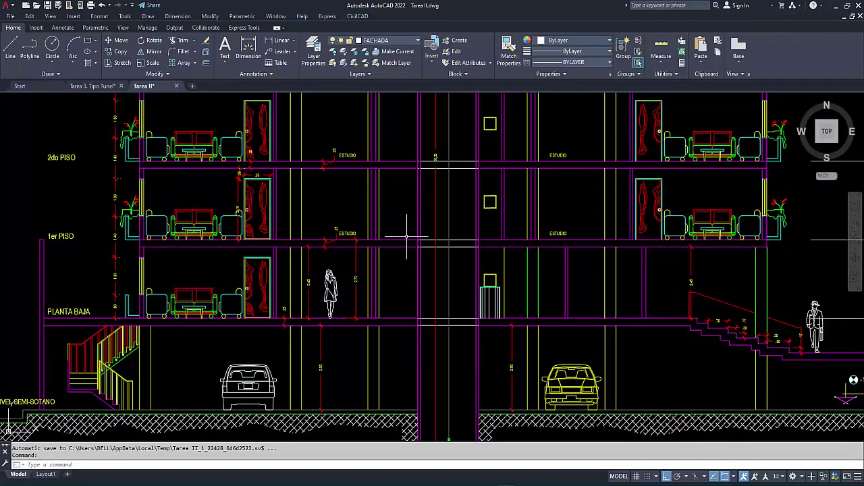
{"action": "scroll", "coordinate": [352, 252], "scroll_direction": "up", "scroll_amount": 2}
{"action": "scroll", "coordinate": [351, 252], "scroll_direction": "up", "scroll_amount": 2}
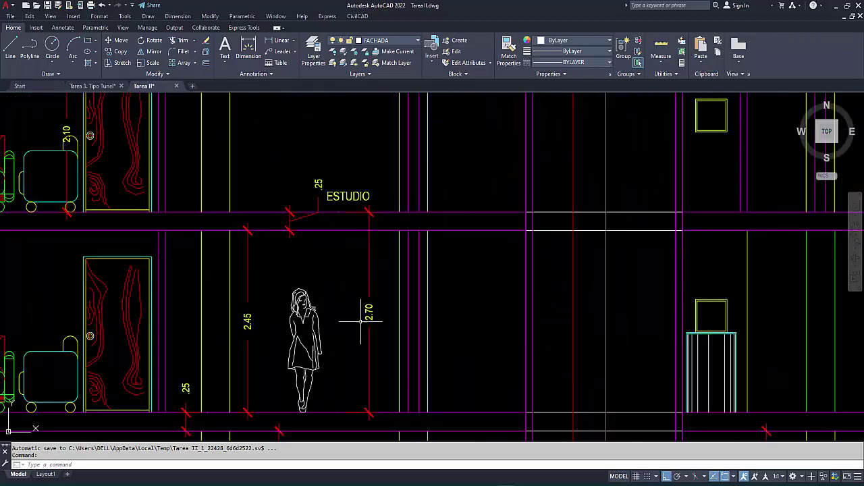
{"action": "scroll", "coordinate": [339, 236], "scroll_direction": "down", "scroll_amount": 6}
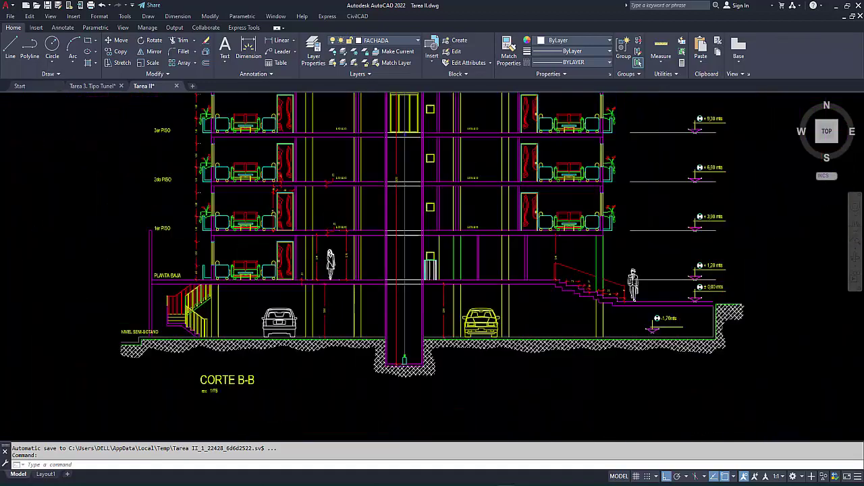
Dimension the building's overall height in section B-B, from the top of the machine room roof to ground level, placing the dimension beside the level marks
{"action": "middle_click_drag", "start_coordinate": [769, 248], "coordinate": [513, 250]}
{"action": "scroll", "coordinate": [394, 232], "scroll_direction": "down", "scroll_amount": 3}
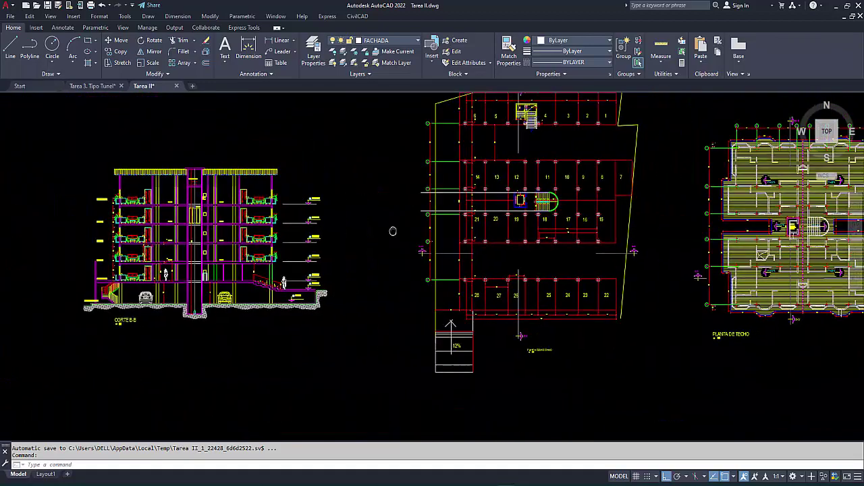
{"action": "scroll", "coordinate": [394, 232], "scroll_direction": "up", "scroll_amount": 1}
{"action": "middle_click_drag", "start_coordinate": [486, 175], "coordinate": [676, 198]}
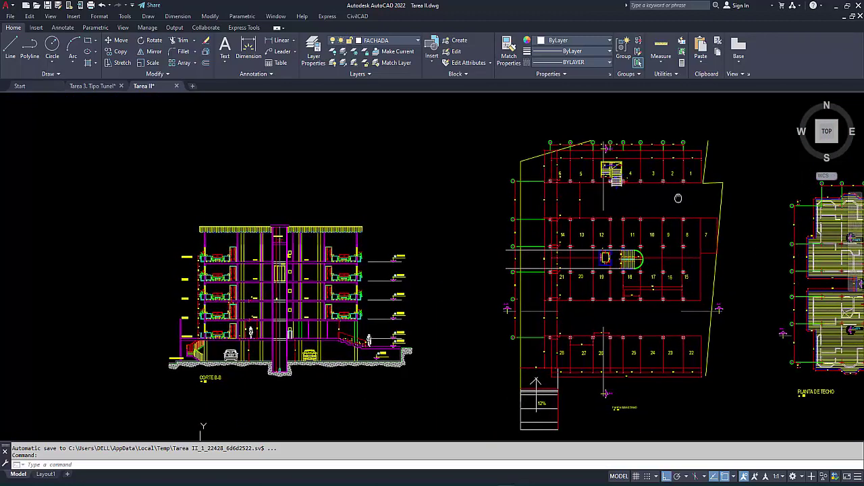
{"action": "scroll", "coordinate": [185, 245], "scroll_direction": "up", "scroll_amount": 4}
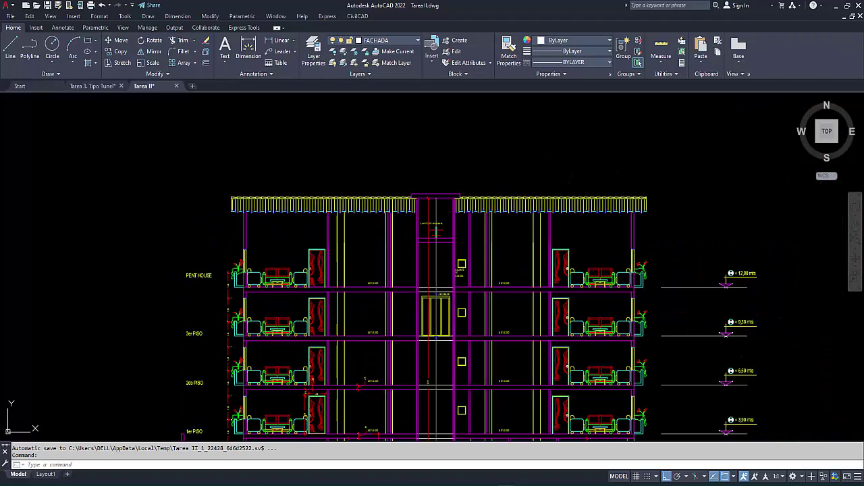
{"action": "middle_click_drag", "start_coordinate": [261, 236], "coordinate": [306, 198]}
{"action": "left_click", "coordinate": [274, 42]}
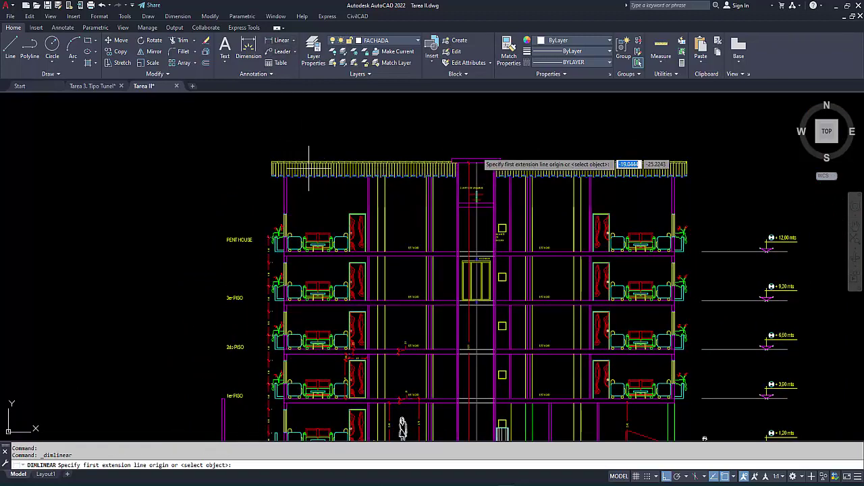
{"action": "scroll", "coordinate": [480, 163], "scroll_direction": "up", "scroll_amount": 5}
{"action": "left_click", "coordinate": [481, 176]}
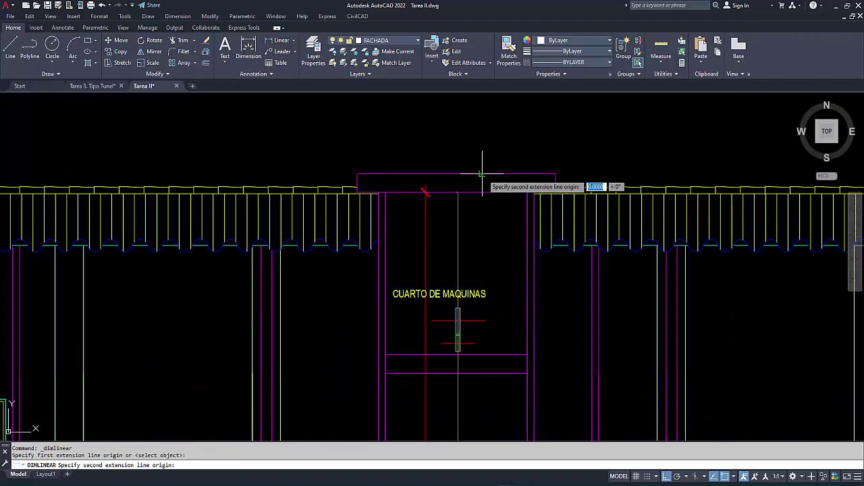
{"action": "scroll", "coordinate": [482, 173], "scroll_direction": "down", "scroll_amount": 5}
{"action": "scroll", "coordinate": [242, 250], "scroll_direction": "up", "scroll_amount": 3}
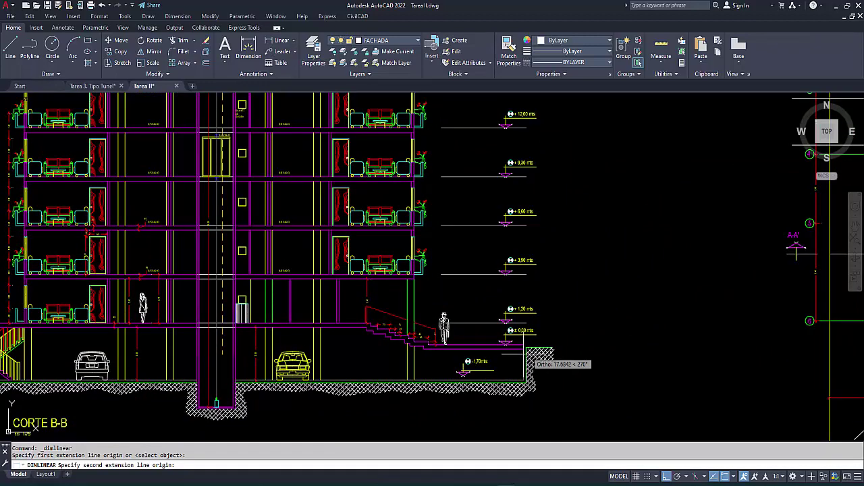
{"action": "left_click", "coordinate": [526, 346]}
{"action": "middle_click_drag", "start_coordinate": [577, 222], "coordinate": [511, 263]}
{"action": "scroll", "coordinate": [511, 264], "scroll_direction": "up", "scroll_amount": 2}
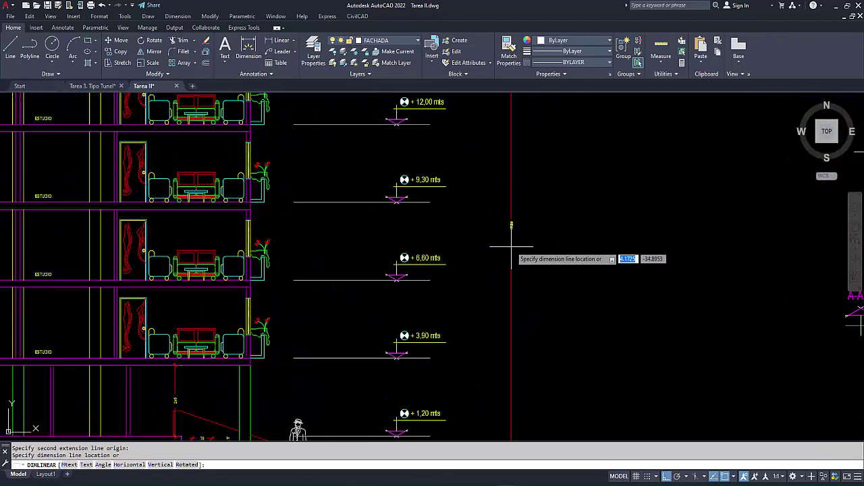
{"action": "left_click", "coordinate": [511, 243]}
{"action": "scroll", "coordinate": [517, 223], "scroll_direction": "up", "scroll_amount": 4}
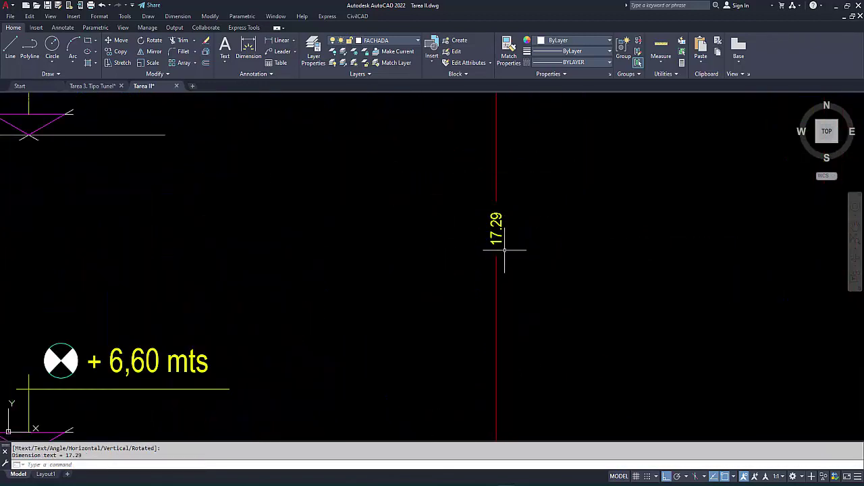
Examine the storeys and level marks of section B-B from the semi-basement up to the penthouse
{"action": "scroll", "coordinate": [505, 249], "scroll_direction": "down", "scroll_amount": 8}
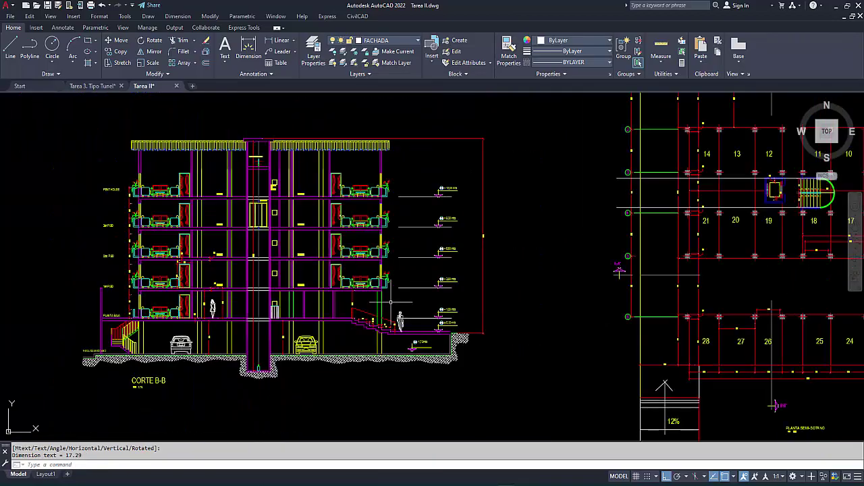
{"action": "scroll", "coordinate": [390, 302], "scroll_direction": "up", "scroll_amount": 2}
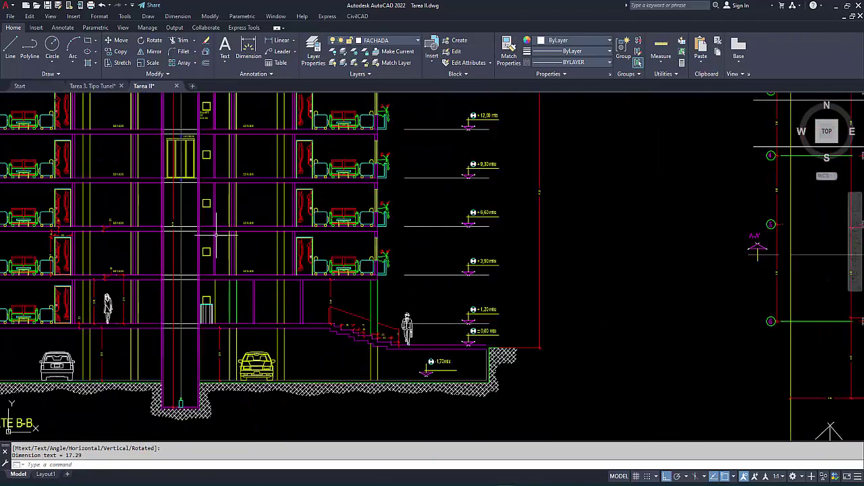
{"action": "scroll", "coordinate": [216, 234], "scroll_direction": "down", "scroll_amount": 2}
{"action": "scroll", "coordinate": [339, 275], "scroll_direction": "up", "scroll_amount": 2}
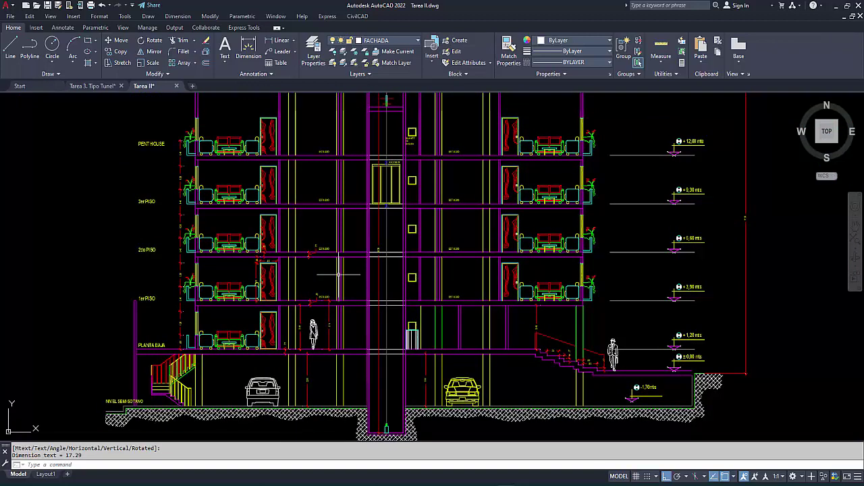
{"action": "scroll", "coordinate": [339, 274], "scroll_direction": "down", "scroll_amount": 2}
{"action": "scroll", "coordinate": [336, 259], "scroll_direction": "up", "scroll_amount": 2}
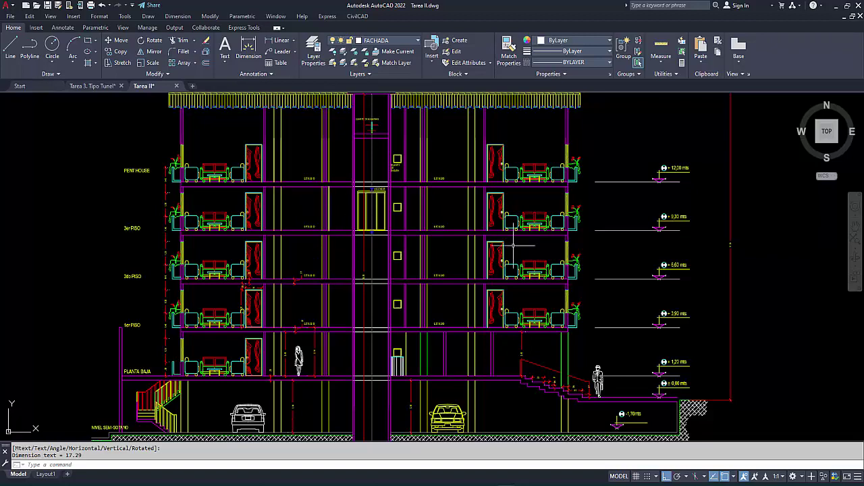
Examine the column layout around the parking spaces in the semi-basement plan and compare it with the roof plan
{"action": "scroll", "coordinate": [540, 218], "scroll_direction": "down", "scroll_amount": 5}
{"action": "middle_click_drag", "start_coordinate": [398, 267], "coordinate": [277, 266]}
{"action": "scroll", "coordinate": [439, 275], "scroll_direction": "up", "scroll_amount": 3}
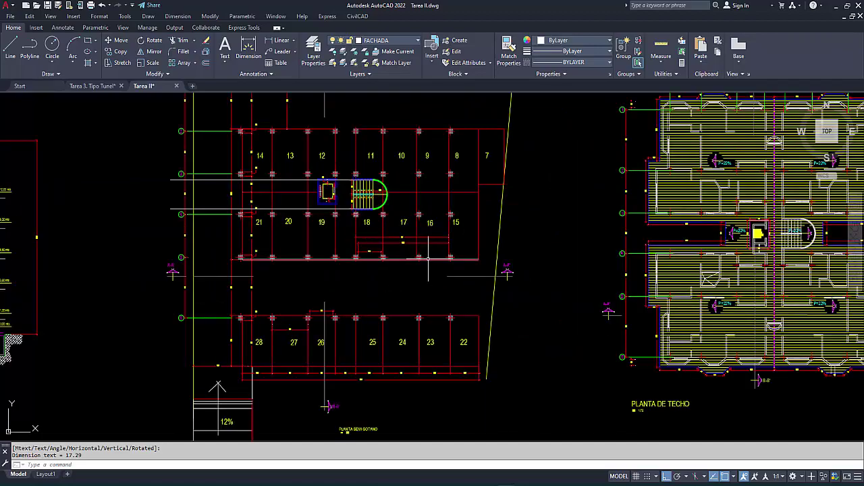
{"action": "scroll", "coordinate": [354, 263], "scroll_direction": "up", "scroll_amount": 2}
{"action": "scroll", "coordinate": [354, 263], "scroll_direction": "down", "scroll_amount": 2}
{"action": "middle_click_drag", "start_coordinate": [608, 270], "coordinate": [345, 270]}
{"action": "middle_click_drag", "start_coordinate": [277, 295], "coordinate": [405, 295]}
{"action": "scroll", "coordinate": [405, 295], "scroll_direction": "down", "scroll_amount": 3}
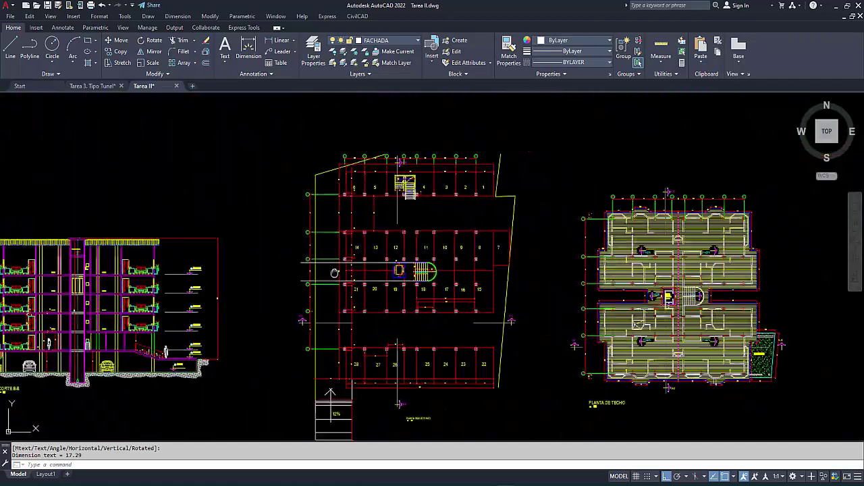
Examine the columns, walls and entrance stairs between axes 4 and 6 in the ground floor plan
{"action": "middle_click_drag", "start_coordinate": [405, 405], "coordinate": [405, 295]}
{"action": "scroll", "coordinate": [405, 295], "scroll_direction": "up", "scroll_amount": 2}
{"action": "scroll", "coordinate": [436, 243], "scroll_direction": "up", "scroll_amount": 2}
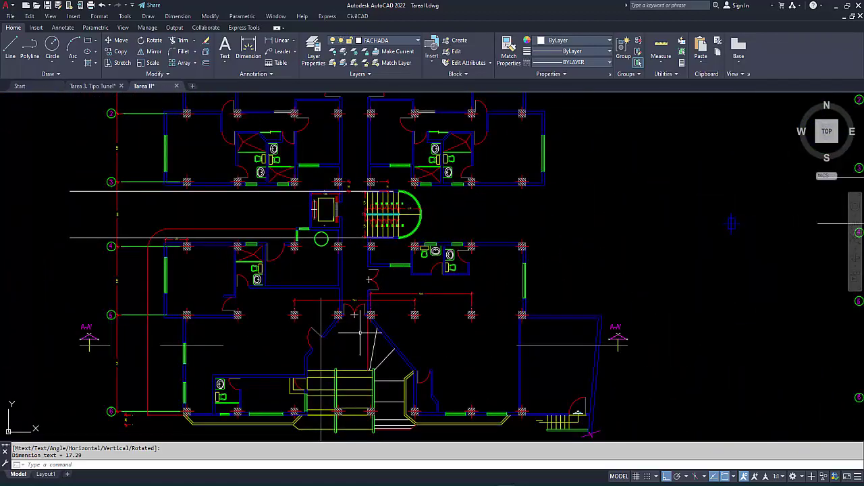
{"action": "scroll", "coordinate": [436, 240], "scroll_direction": "up", "scroll_amount": 2}
{"action": "scroll", "coordinate": [435, 237], "scroll_direction": "up", "scroll_amount": 2}
{"action": "middle_click_drag", "start_coordinate": [357, 250], "coordinate": [361, 242]}
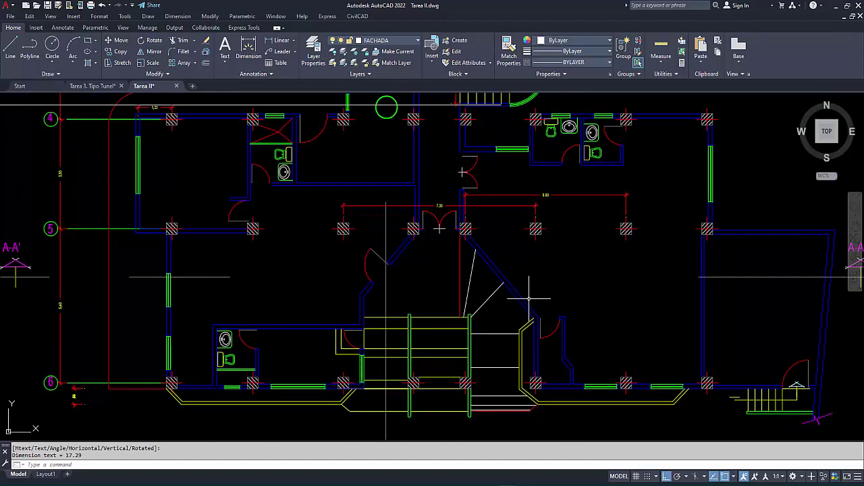
{"action": "middle_click_drag", "start_coordinate": [548, 290], "coordinate": [498, 335]}
{"action": "scroll", "coordinate": [498, 335], "scroll_direction": "down", "scroll_amount": 5}
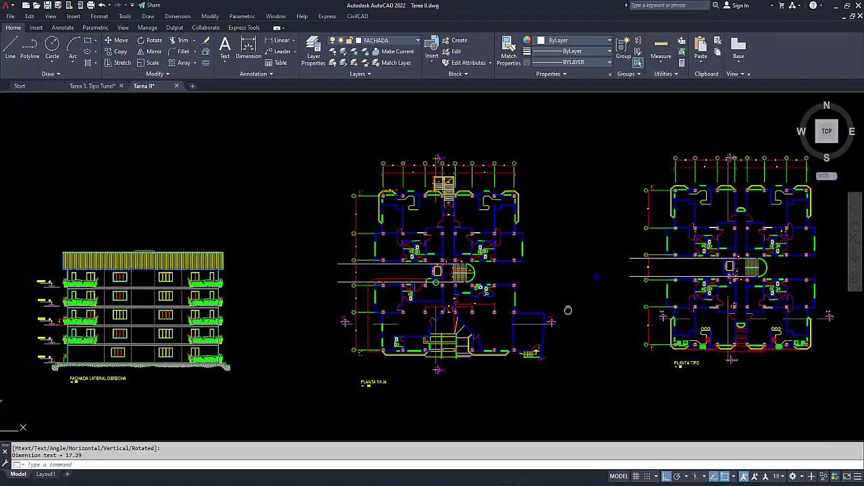
Inspect the columns along axis 5 in the typical floor plan, PLANTA TIPO, against the adjoining walls and doors
{"action": "middle_click_drag", "start_coordinate": [756, 297], "coordinate": [486, 291]}
{"action": "scroll", "coordinate": [487, 289], "scroll_direction": "up", "scroll_amount": 3}
{"action": "scroll", "coordinate": [487, 289], "scroll_direction": "up", "scroll_amount": 2}
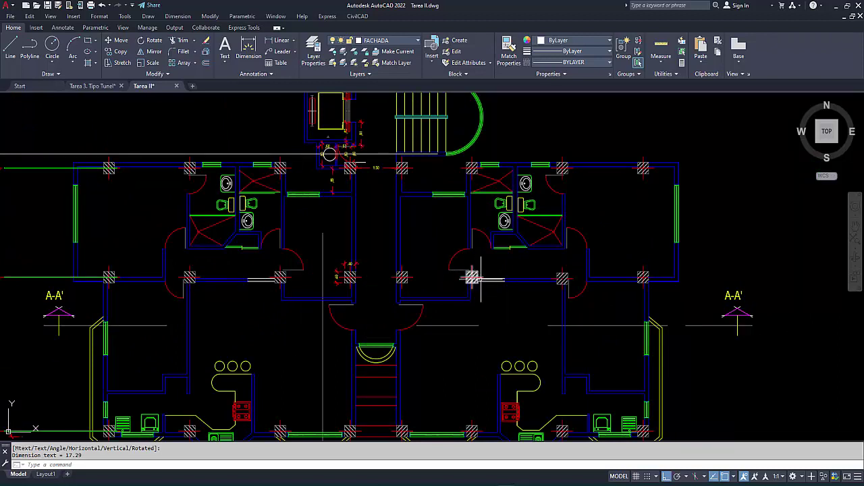
{"action": "mouse_move", "coordinate": [472, 277]}
{"action": "middle_click_drag", "start_coordinate": [439, 196], "coordinate": [562, 181]}
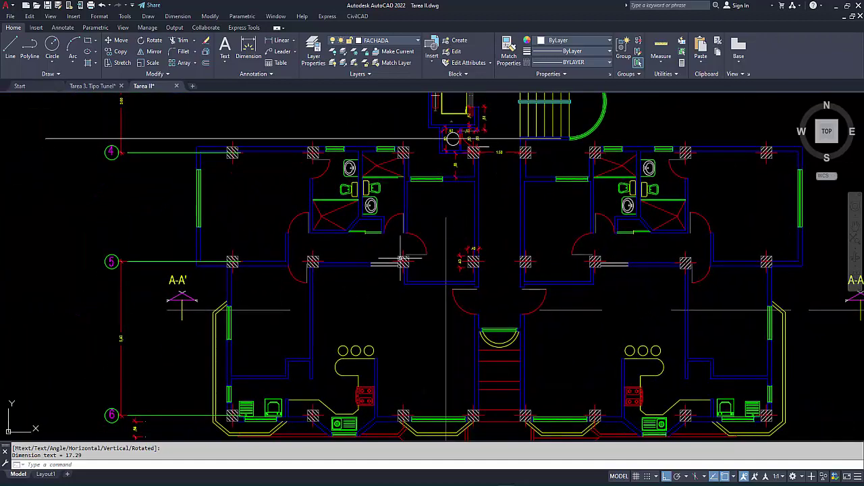
{"action": "scroll", "coordinate": [400, 260], "scroll_direction": "up", "scroll_amount": 6}
{"action": "scroll", "coordinate": [414, 252], "scroll_direction": "down", "scroll_amount": 8}
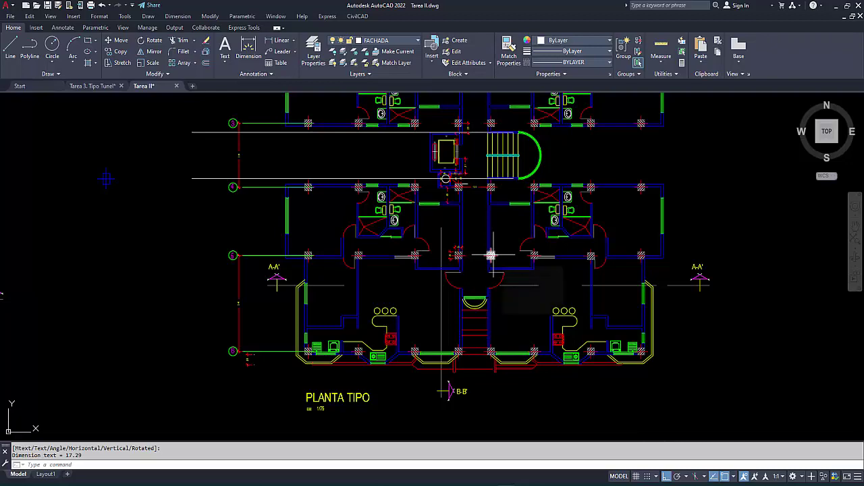
Compare the column positions on axes 4 and 5 across both apartments of the typical floor plan
{"action": "scroll", "coordinate": [452, 194], "scroll_direction": "up", "scroll_amount": 2}
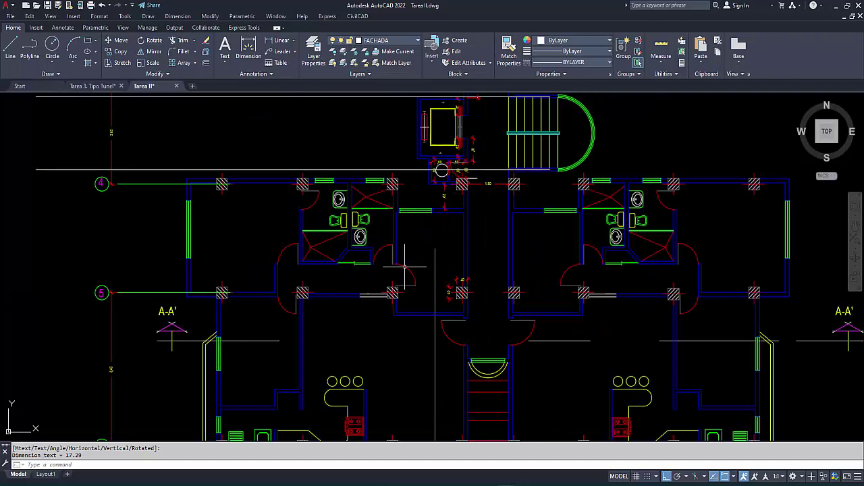
{"action": "scroll", "coordinate": [438, 153], "scroll_direction": "up", "scroll_amount": 2}
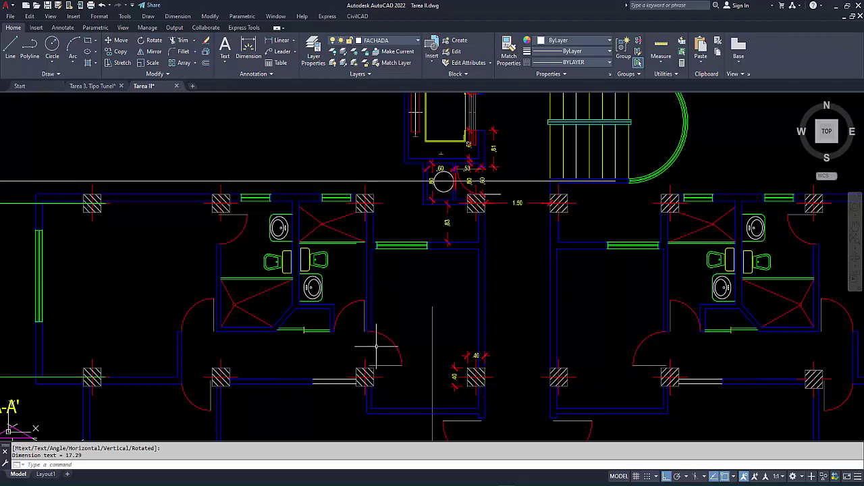
{"action": "middle_click_drag", "start_coordinate": [560, 344], "coordinate": [399, 277]}
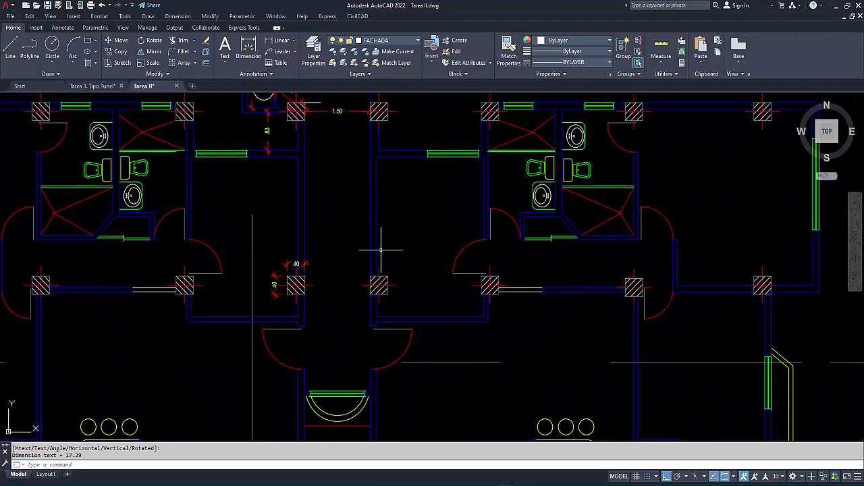
{"action": "middle_click_drag", "start_coordinate": [508, 124], "coordinate": [453, 164]}
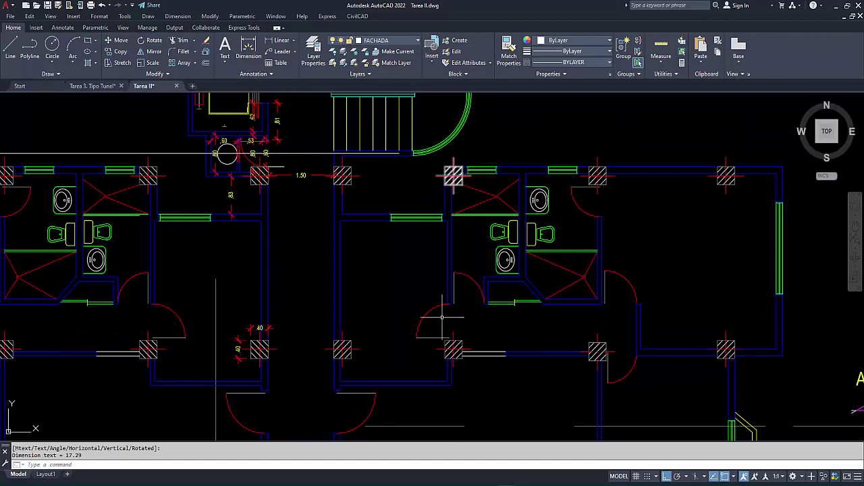
{"action": "middle_click_drag", "start_coordinate": [444, 308], "coordinate": [426, 162]}
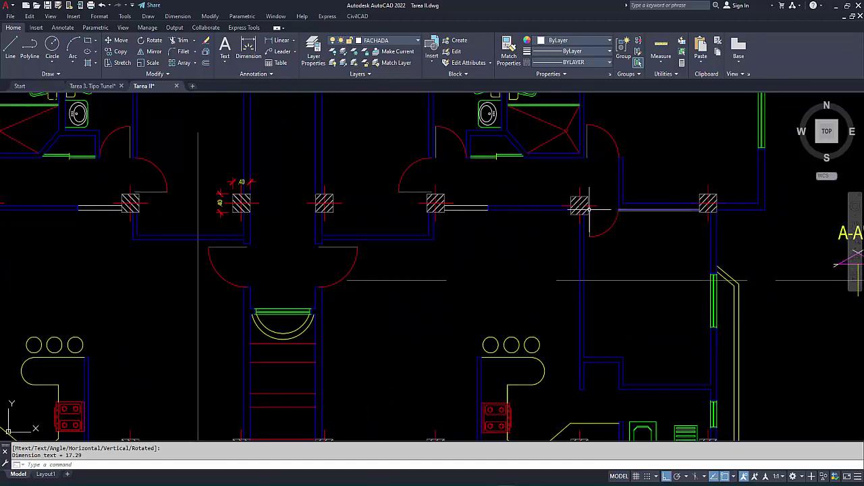
{"action": "scroll", "coordinate": [435, 185], "scroll_direction": "down", "scroll_amount": 2}
{"action": "middle_click_drag", "start_coordinate": [429, 192], "coordinate": [425, 245]}
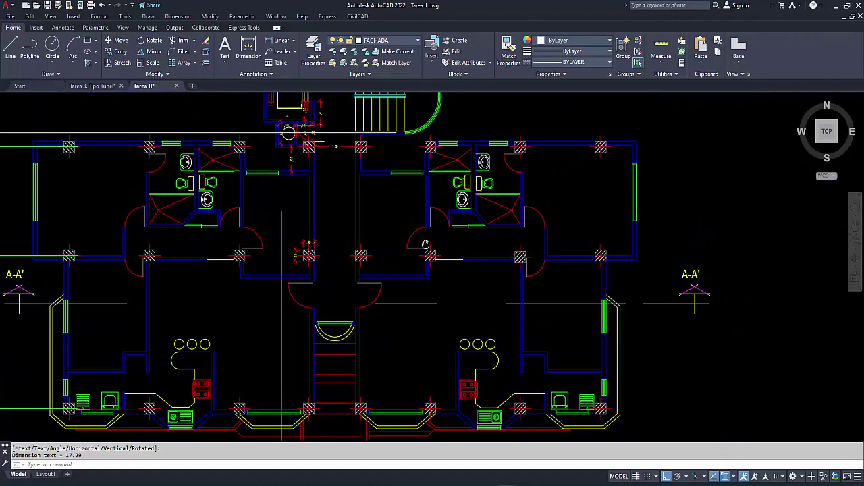
{"action": "scroll", "coordinate": [435, 226], "scroll_direction": "down", "scroll_amount": 4}
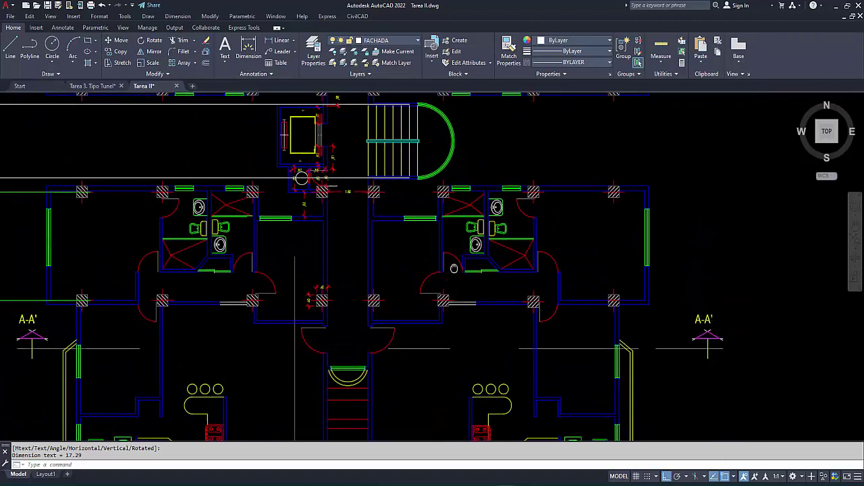
Check the columns between parking spaces 17 and 18 in the semi-basement plan, selecting the lower column block and clearing the selection
{"action": "middle_click_drag", "start_coordinate": [439, 405], "coordinate": [686, 214]}
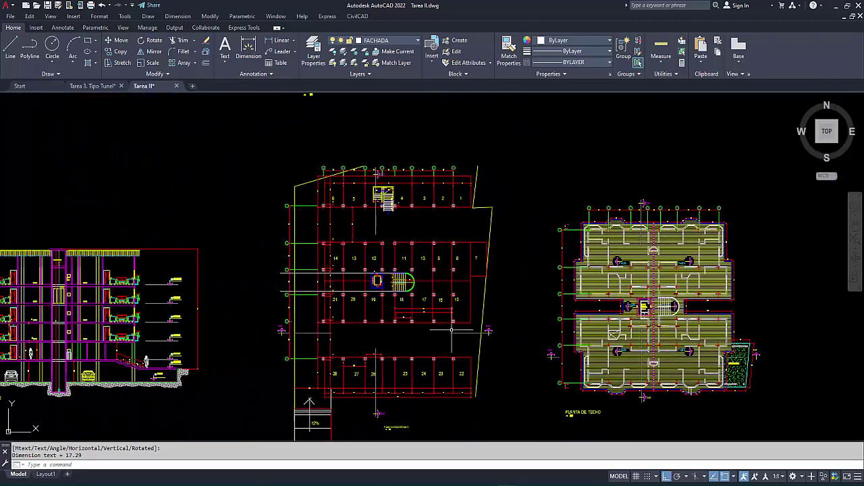
{"action": "scroll", "coordinate": [414, 304], "scroll_direction": "up", "scroll_amount": 4}
{"action": "scroll", "coordinate": [378, 293], "scroll_direction": "up", "scroll_amount": 2}
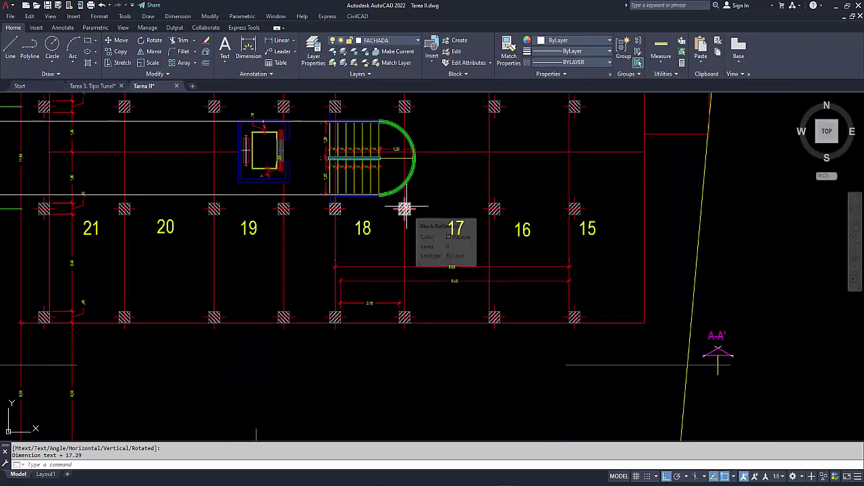
{"action": "mouse_move", "coordinate": [388, 293]}
{"action": "left_mouse_down"}
{"action": "mouse_move", "coordinate": [440, 347]}
{"action": "mouse_move", "coordinate": [405, 318]}
{"action": "mouse_move", "coordinate": [420, 344]}
{"action": "left_mouse_up"}
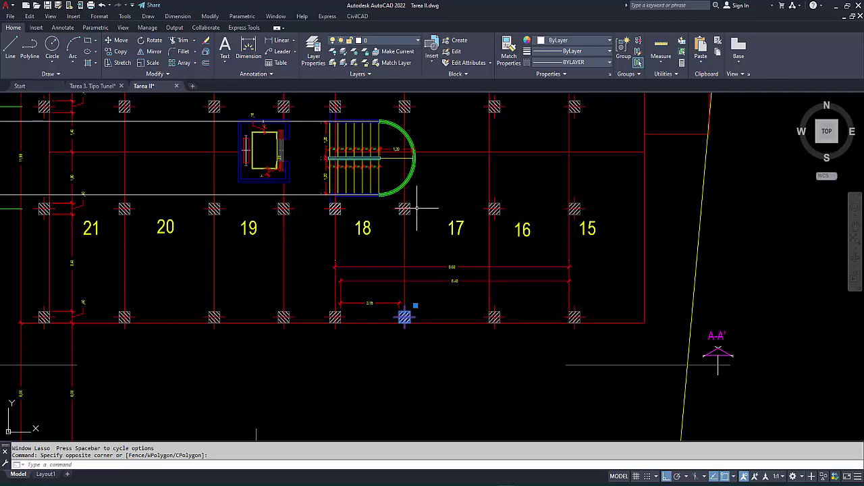
{"action": "scroll", "coordinate": [405, 307], "scroll_direction": "up", "scroll_amount": 2}
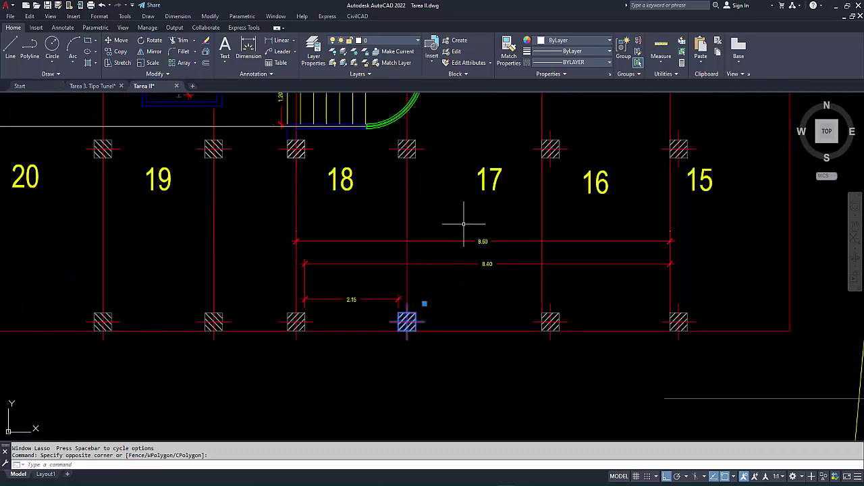
{"action": "scroll", "coordinate": [454, 230], "scroll_direction": "down", "scroll_amount": 2}
{"action": "middle_click_drag", "start_coordinate": [454, 231], "coordinate": [429, 247]}
{"action": "key", "text": "Escape"}
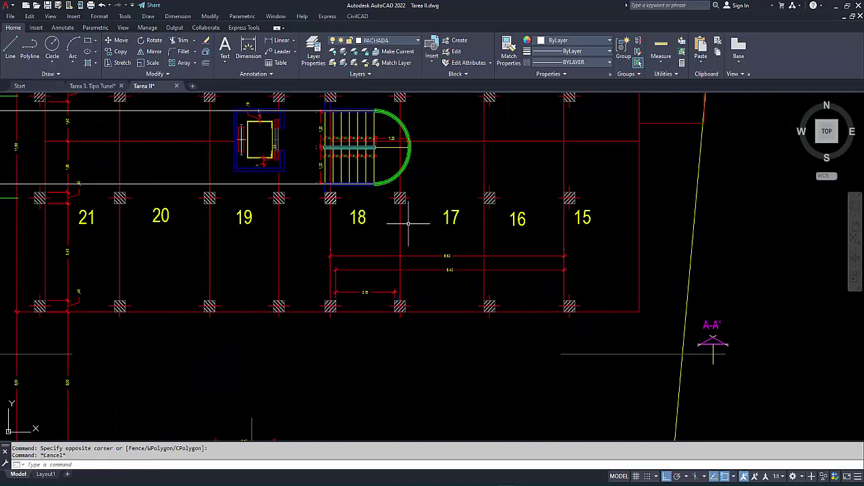
Window-select the column bay around parking space 17 in the semi-basement plan
{"action": "scroll", "coordinate": [345, 306], "scroll_direction": "up", "scroll_amount": 2}
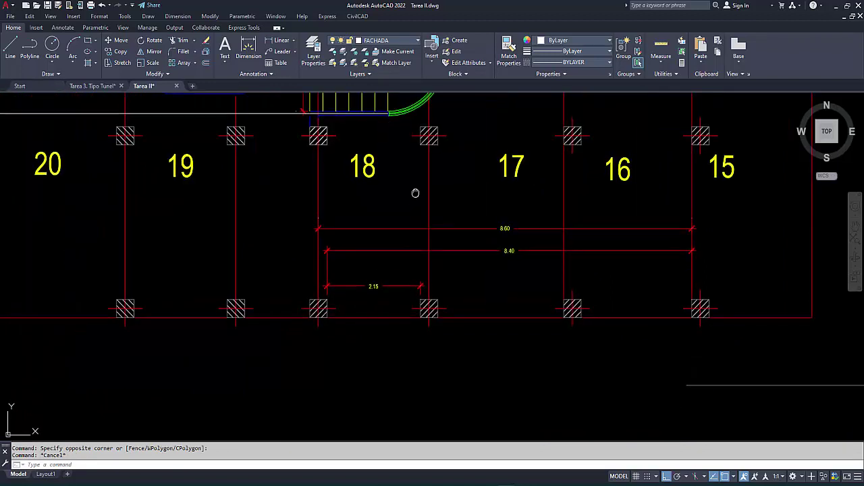
{"action": "middle_click_drag", "start_coordinate": [420, 142], "coordinate": [420, 180]}
{"action": "left_click", "coordinate": [405, 160]}
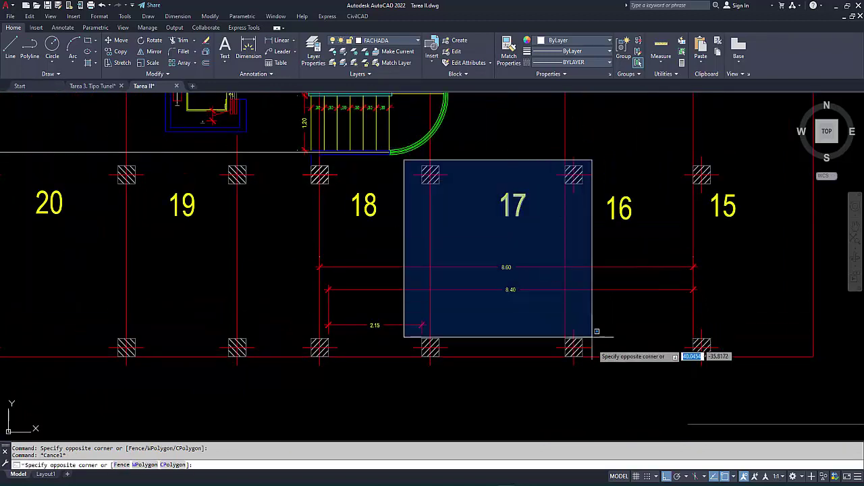
{"action": "left_click", "coordinate": [588, 379]}
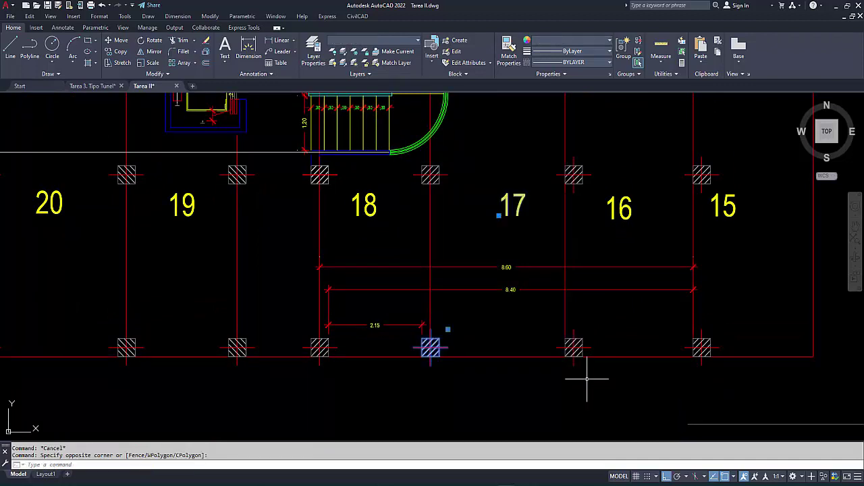
Erase the four column blocks on both sides of parking space 17 in the semi-basement plan, along with the space's number label
{"action": "key", "text": "Delete"}
{"action": "left_click", "coordinate": [430, 175]}
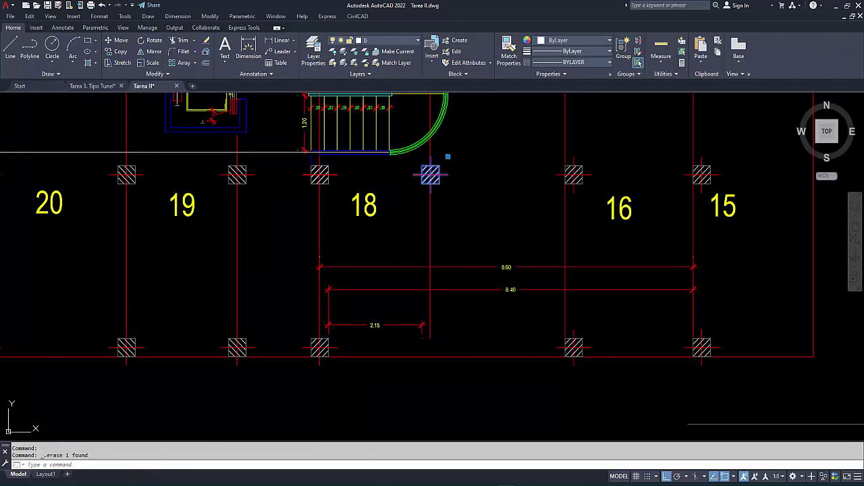
{"action": "key", "text": "Delete"}
{"action": "left_click", "coordinate": [574, 175]}
{"action": "key", "text": "Delete"}
{"action": "left_click", "coordinate": [574, 349]}
{"action": "key", "text": "Delete"}
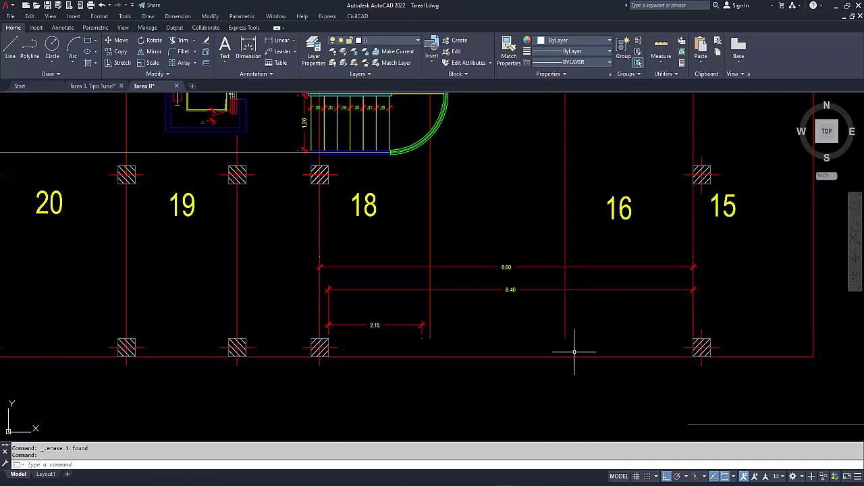
Copy the upper and lower columns between parking spaces 19 and 18 horizontally towards space 15, at distances of 2.8 and 5.6
{"action": "left_click", "coordinate": [320, 175]}
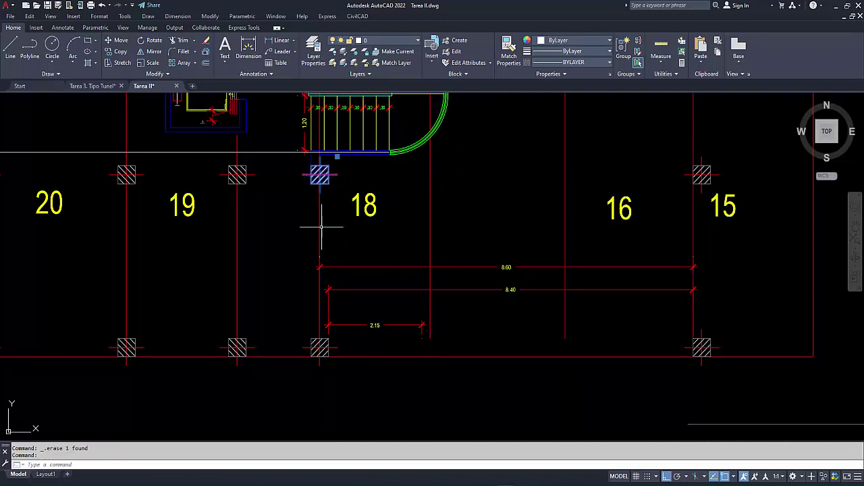
{"action": "left_click", "coordinate": [320, 347]}
{"action": "right_click", "coordinate": [488, 181]}
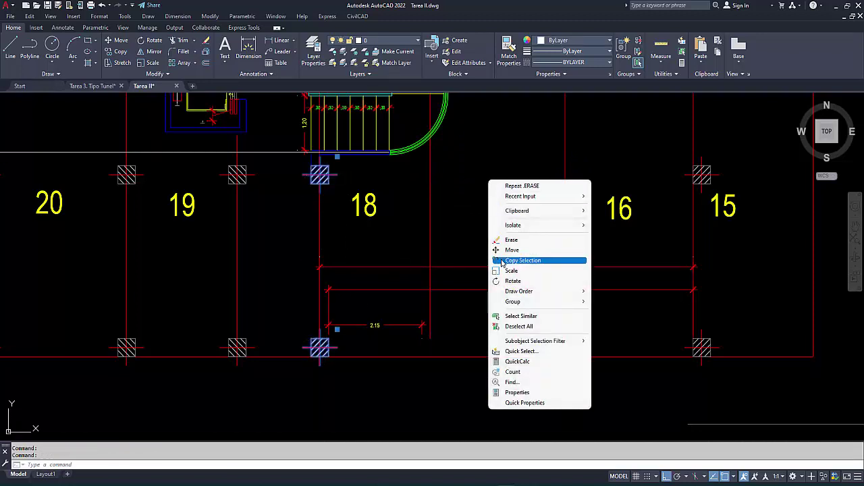
{"action": "left_click", "coordinate": [523, 261]}
{"action": "left_click", "coordinate": [468, 200]}
{"action": "type", "text": "2.8"}
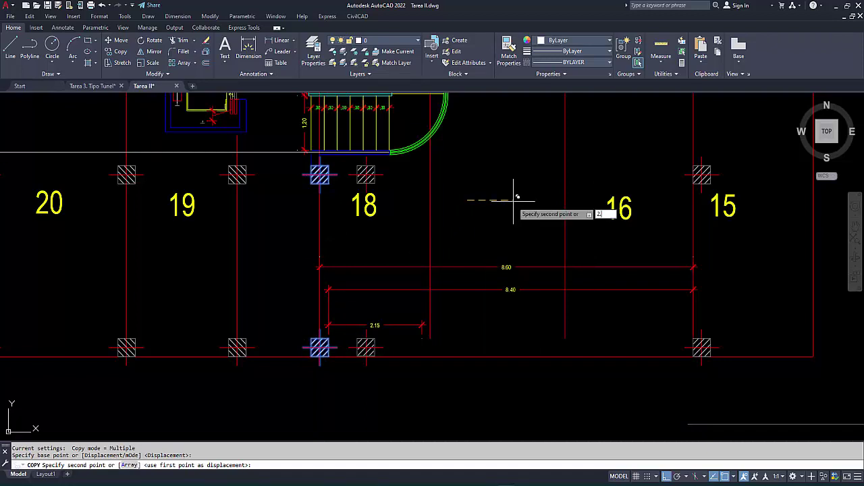
{"action": "key", "text": "Return"}
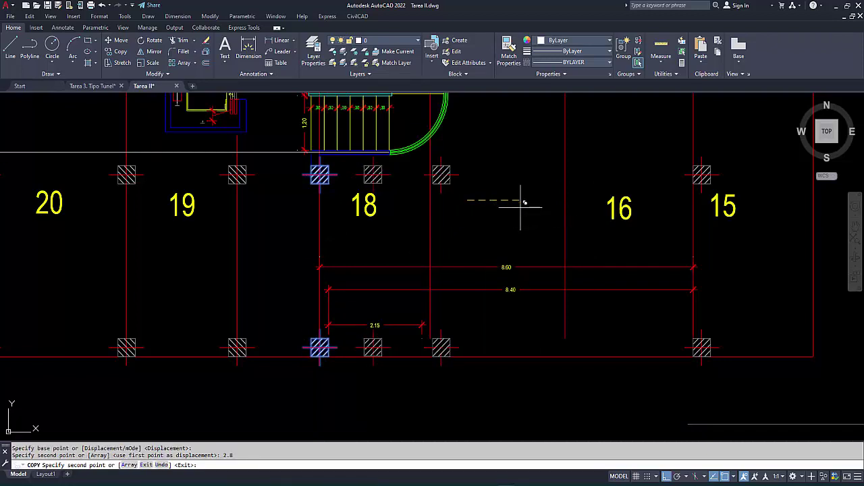
{"action": "type", "text": "5.6"}
{"action": "key", "text": "Return"}
{"action": "key", "text": "Escape"}
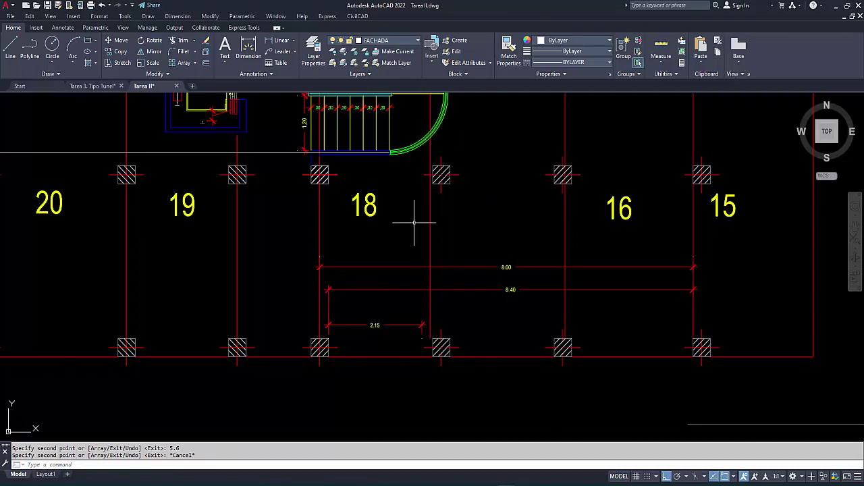
Examine the columns on axes 4 and 5 of the typical floor plan, PLANTA TIPO, around the corridor and bathrooms
{"action": "scroll", "coordinate": [486, 235], "scroll_direction": "down", "scroll_amount": 2}
{"action": "scroll", "coordinate": [444, 273], "scroll_direction": "down", "scroll_amount": 2}
{"action": "middle_click_drag", "start_coordinate": [675, 270], "coordinate": [144, 251]}
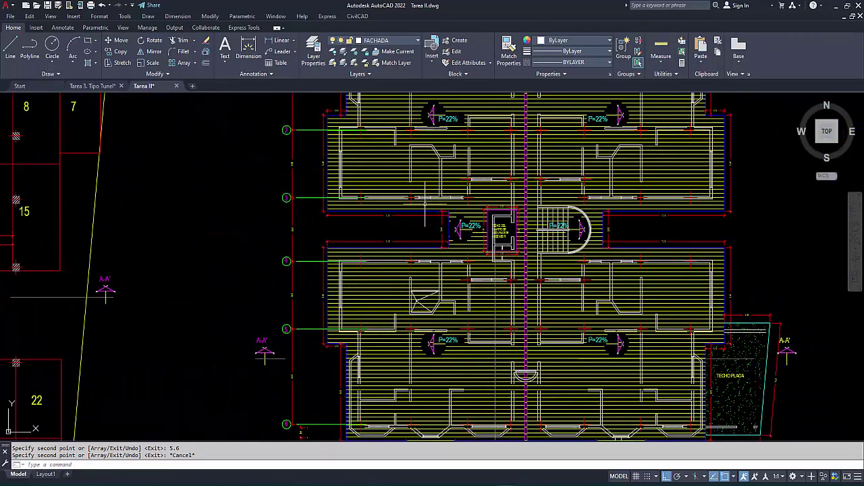
{"action": "scroll", "coordinate": [488, 353], "scroll_direction": "down", "scroll_amount": 4}
{"action": "middle_click_drag", "start_coordinate": [488, 189], "coordinate": [405, 317]}
{"action": "scroll", "coordinate": [424, 265], "scroll_direction": "up", "scroll_amount": 5}
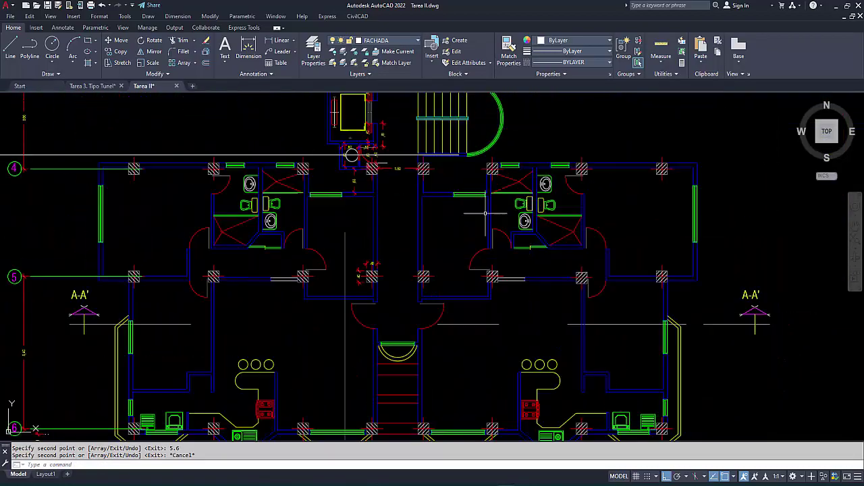
{"action": "scroll", "coordinate": [331, 253], "scroll_direction": "up", "scroll_amount": 2}
{"action": "left_click", "coordinate": [340, 240]}
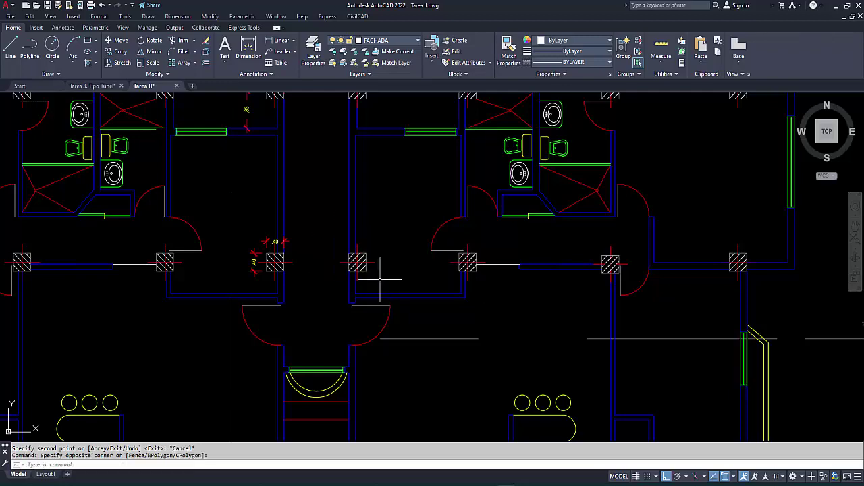
{"action": "scroll", "coordinate": [415, 240], "scroll_direction": "down", "scroll_amount": 3}
{"action": "scroll", "coordinate": [431, 248], "scroll_direction": "up", "scroll_amount": 1}
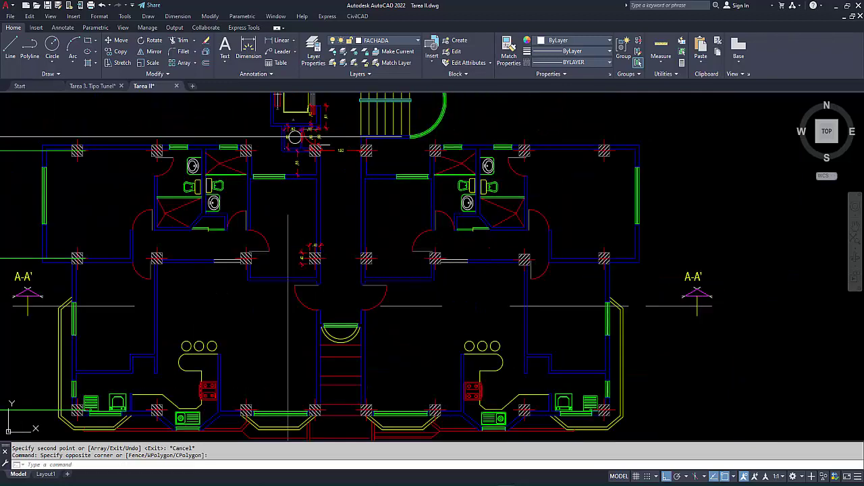
{"action": "key", "text": "Escape"}
{"action": "mouse_move", "coordinate": [426, 258]}
{"action": "middle_mouse_down"}
{"action": "mouse_move", "coordinate": [443, 199]}
{"action": "mouse_move", "coordinate": [380, 250]}
{"action": "middle_mouse_up"}
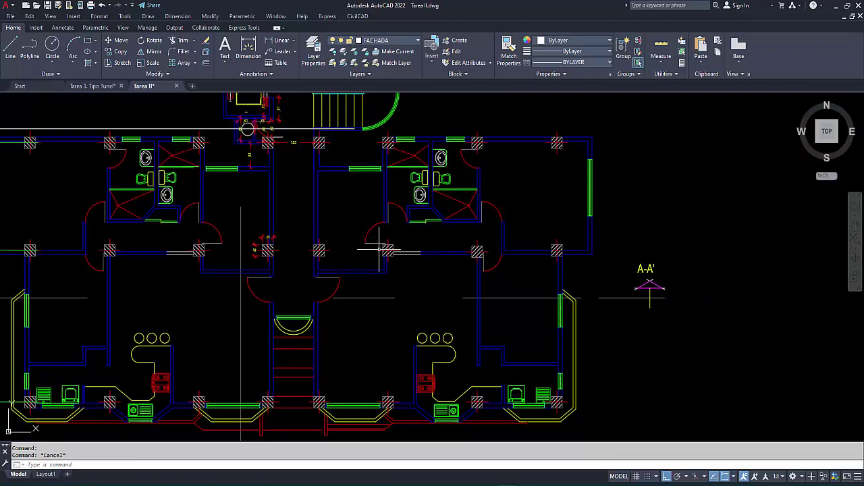
Erase the four columns where axes F and G meet axes 4 and 5 in the typical floor plan
{"action": "left_click", "coordinate": [392, 247]}
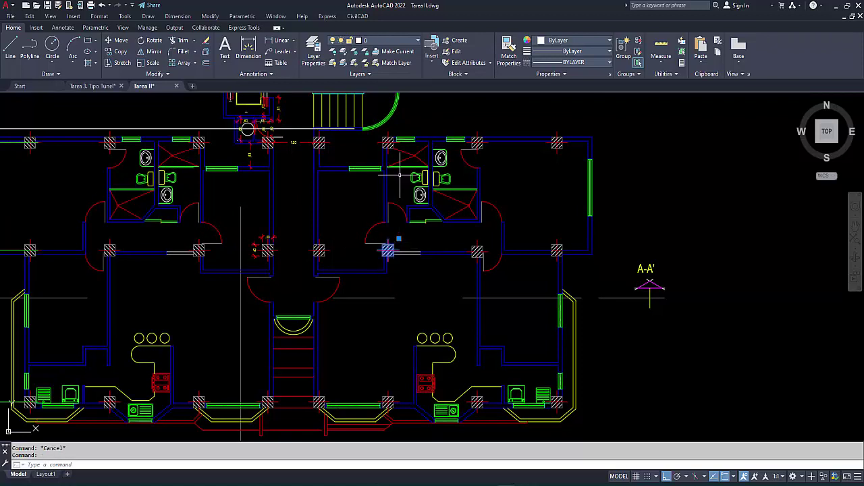
{"action": "left_click", "coordinate": [387, 142]}
{"action": "left_click", "coordinate": [475, 249]}
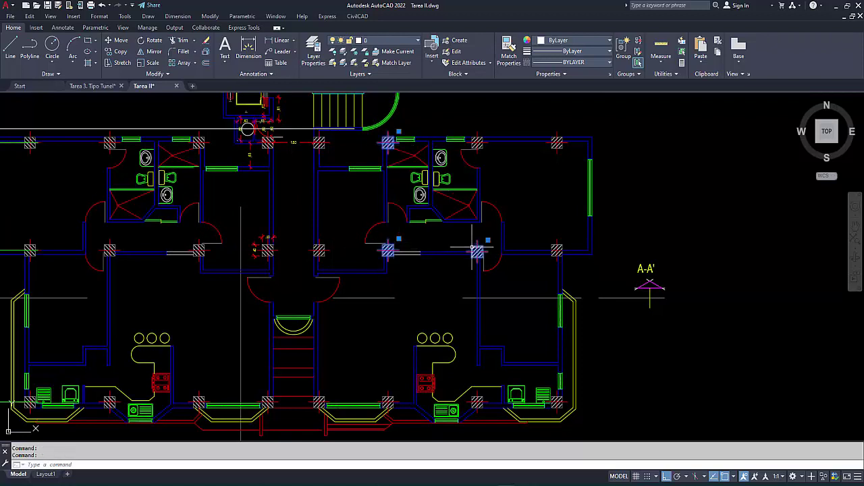
{"action": "left_click", "coordinate": [477, 142]}
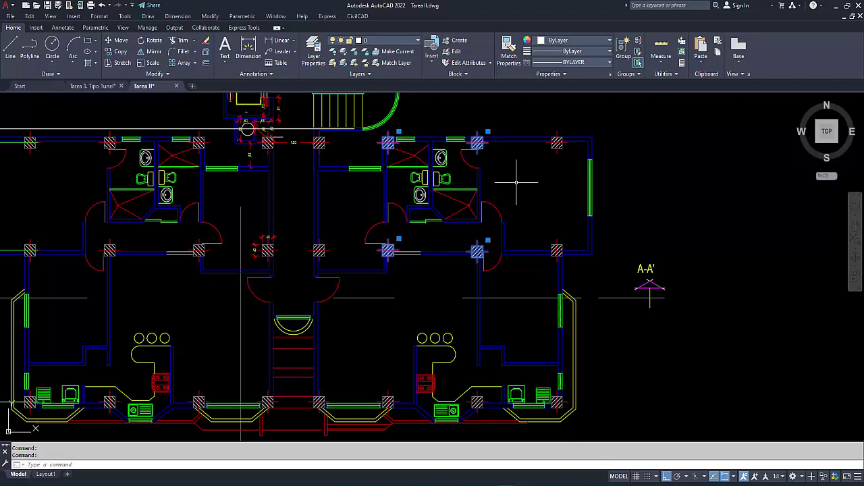
{"action": "key", "text": "Delete"}
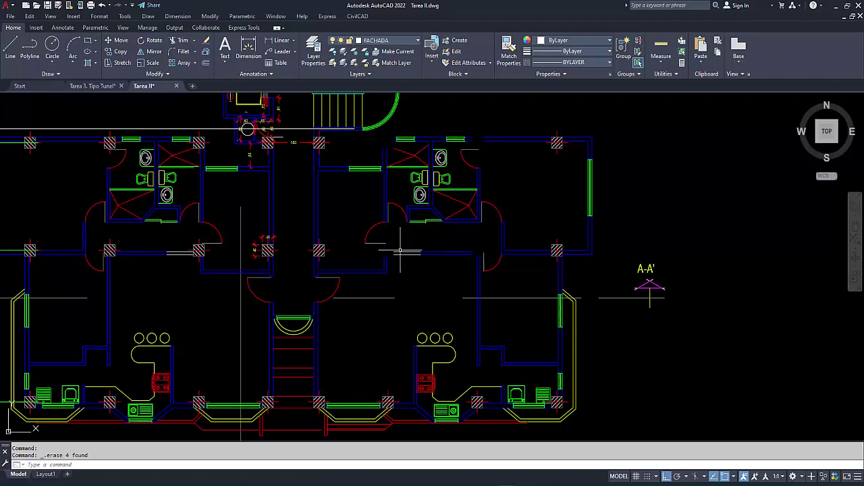
Copy the axis E columns on axes 4 and 5 horizontally towards axis H, at distances of 2.8 and 5.6
{"action": "left_click", "coordinate": [319, 249]}
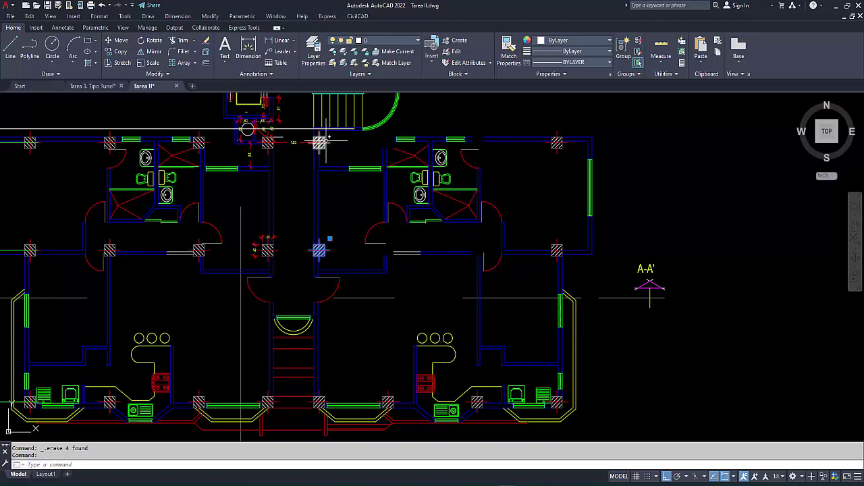
{"action": "left_click", "coordinate": [330, 145]}
{"action": "left_click", "coordinate": [317, 132]}
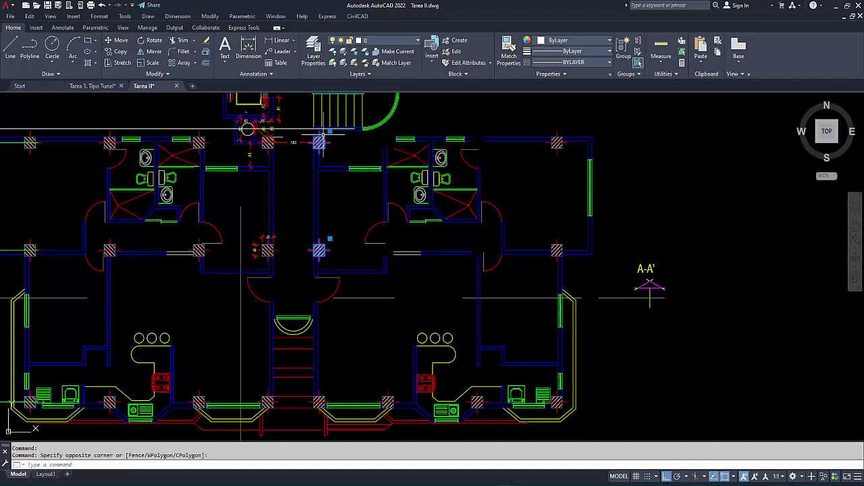
{"action": "right_click", "coordinate": [525, 171]}
{"action": "left_click", "coordinate": [548, 250]}
{"action": "left_click", "coordinate": [628, 205]}
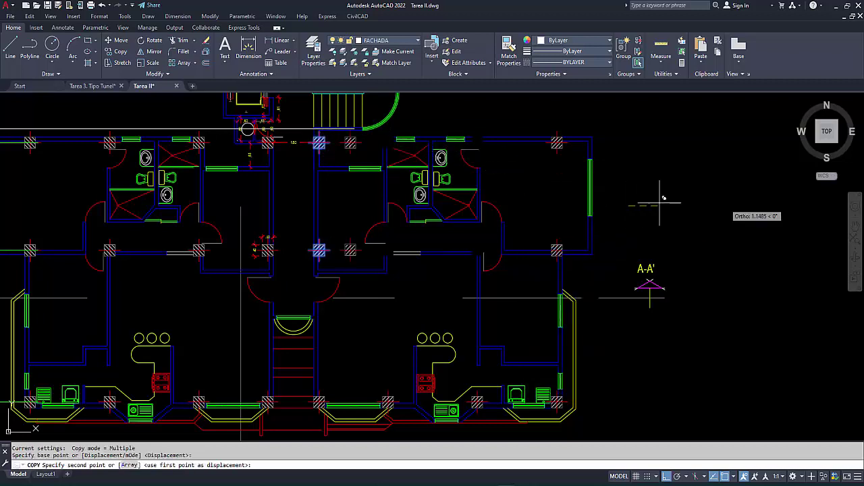
{"action": "type", "text": "2.8"}
{"action": "key", "text": "Return"}
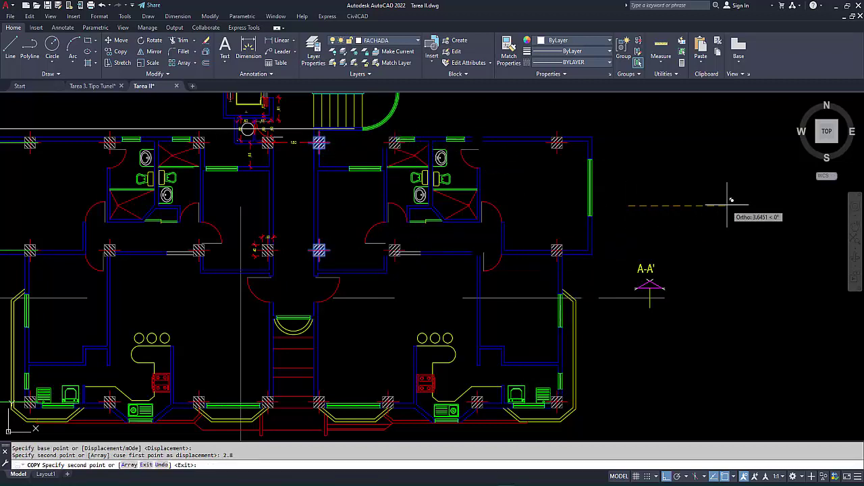
{"action": "type", "text": "5"}
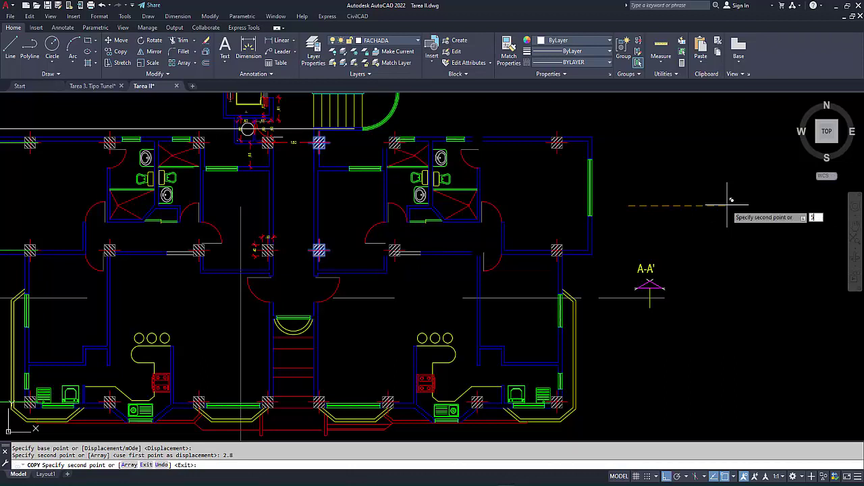
{"action": "type", "text": ".6"}
{"action": "key", "text": "Return"}
{"action": "key", "text": "Escape"}
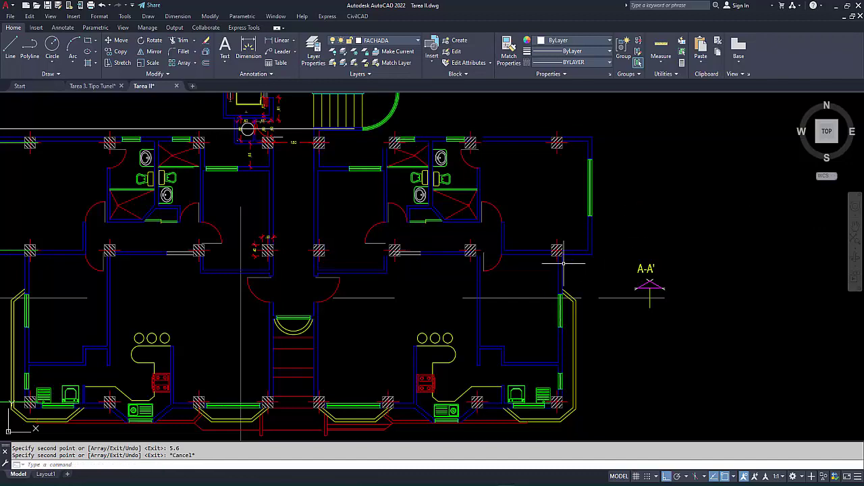
Check the copied columns on axes 4 and 5 against the bathroom windows, doors and walls of the typical floor plan
{"action": "scroll", "coordinate": [412, 241], "scroll_direction": "up", "scroll_amount": 2}
{"action": "scroll", "coordinate": [411, 241], "scroll_direction": "up", "scroll_amount": 2}
{"action": "middle_click_drag", "start_coordinate": [368, 241], "coordinate": [390, 419]}
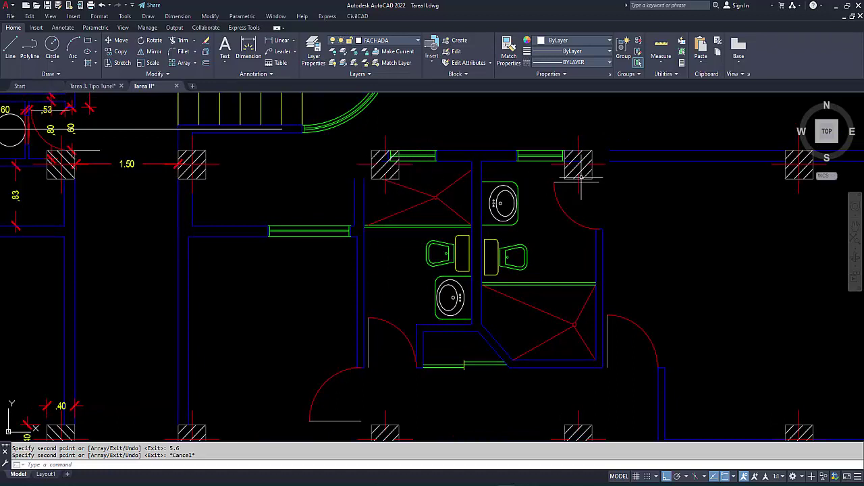
{"action": "scroll", "coordinate": [475, 169], "scroll_direction": "down", "scroll_amount": 2}
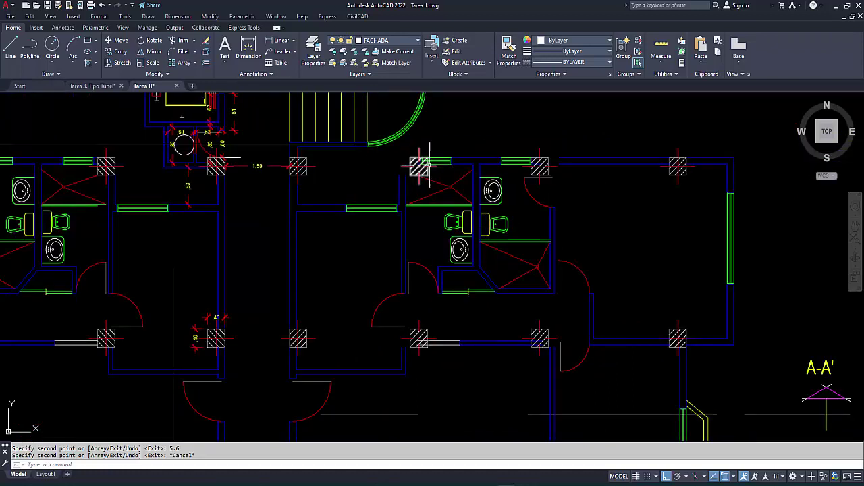
{"action": "scroll", "coordinate": [426, 162], "scroll_direction": "up", "scroll_amount": 2}
{"action": "scroll", "coordinate": [425, 162], "scroll_direction": "up", "scroll_amount": 2}
{"action": "scroll", "coordinate": [415, 236], "scroll_direction": "down", "scroll_amount": 5}
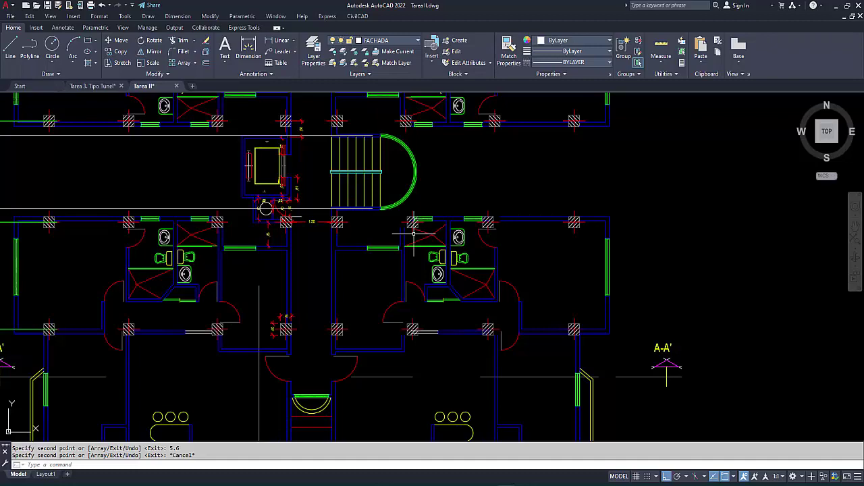
{"action": "scroll", "coordinate": [502, 194], "scroll_direction": "down", "scroll_amount": 2}
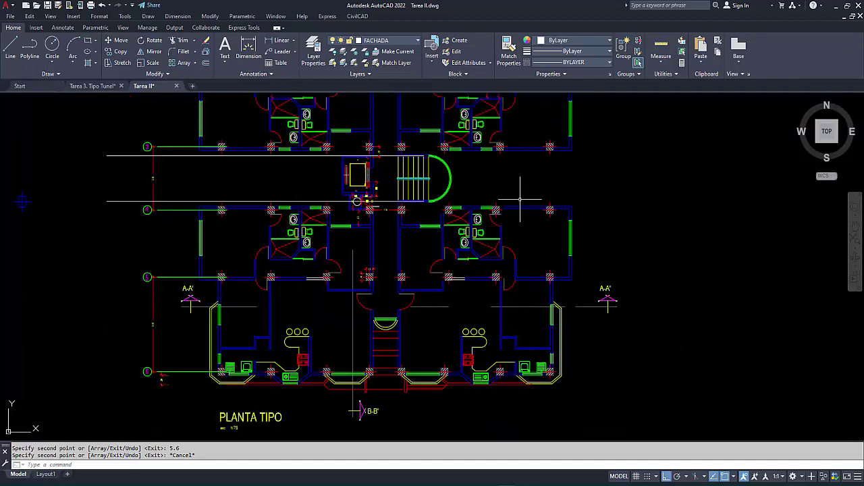
{"action": "scroll", "coordinate": [447, 214], "scroll_direction": "up", "scroll_amount": 2}
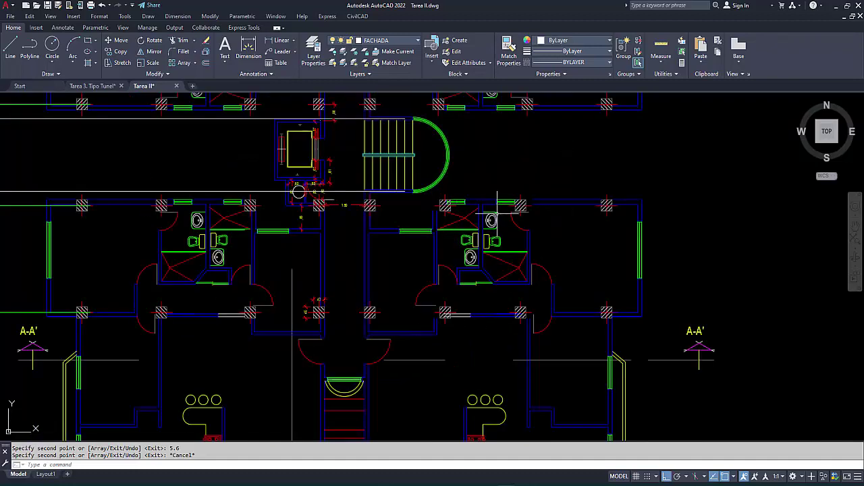
{"action": "scroll", "coordinate": [498, 215], "scroll_direction": "down", "scroll_amount": 3}
Add a linear dimension between the axis E and F columns on axis 2 of the typical floor plan
{"action": "middle_click_drag", "start_coordinate": [397, 94], "coordinate": [401, 148]}
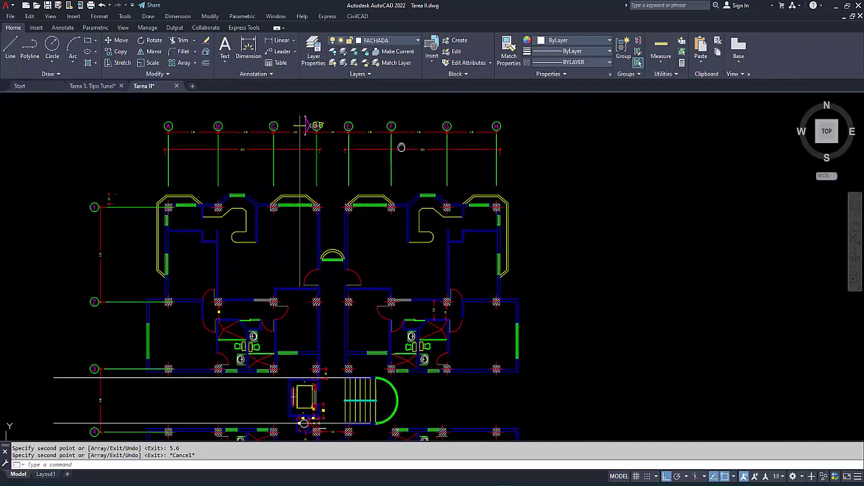
{"action": "middle_click_drag", "start_coordinate": [405, 334], "coordinate": [405, 290]}
{"action": "scroll", "coordinate": [367, 261], "scroll_direction": "up", "scroll_amount": 1}
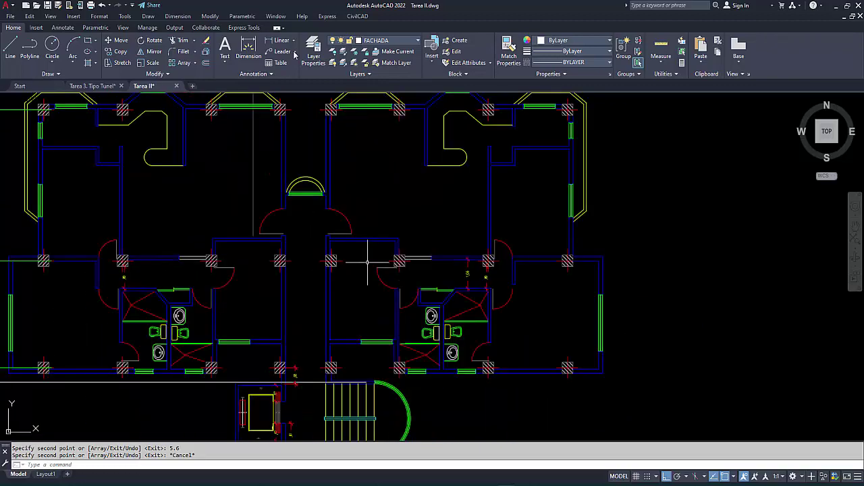
{"action": "left_click", "coordinate": [281, 40]}
{"action": "scroll", "coordinate": [331, 255], "scroll_direction": "up", "scroll_amount": 2}
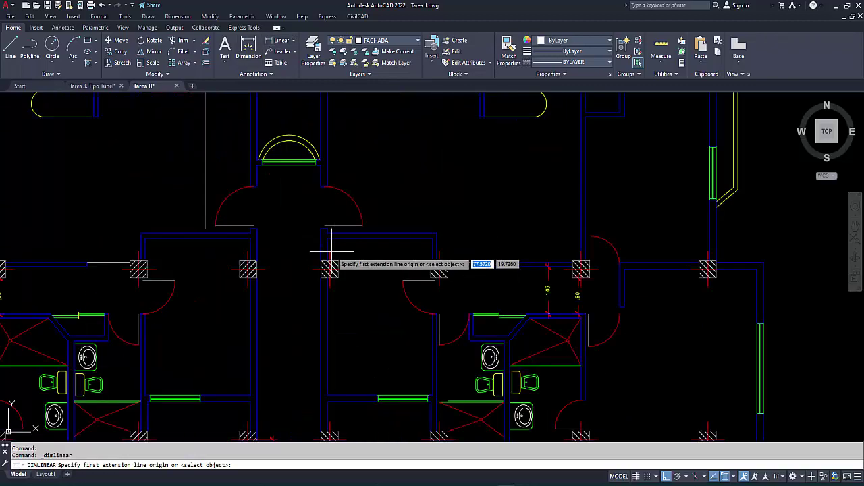
{"action": "left_click", "coordinate": [329, 251]}
{"action": "left_click", "coordinate": [440, 251]}
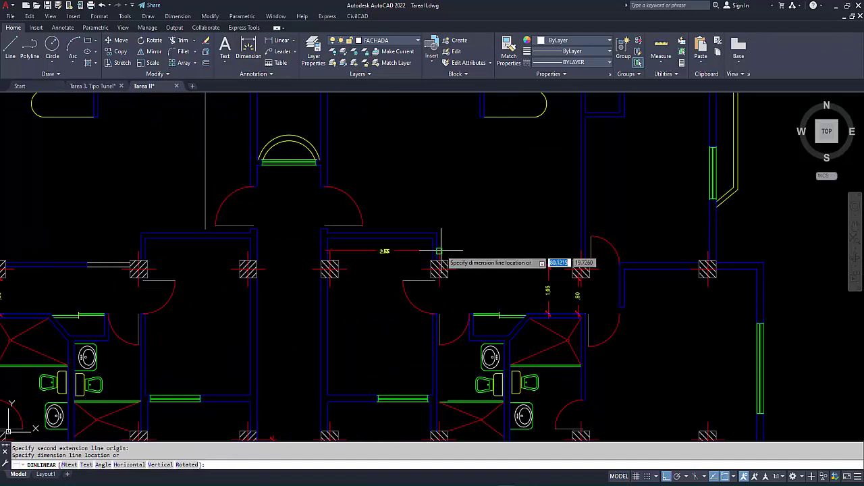
{"action": "left_click", "coordinate": [443, 185]}
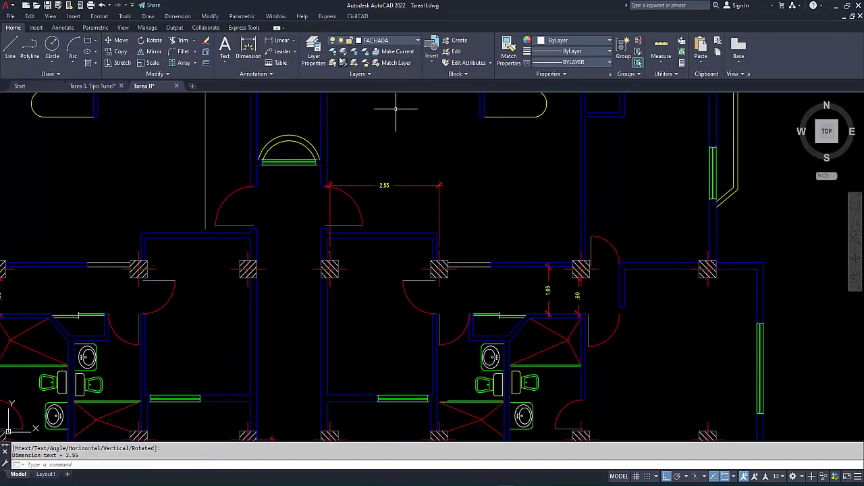
Add a linear dimension between the axis F and G columns on axis 2 of the typical floor plan
{"action": "left_click", "coordinate": [281, 40]}
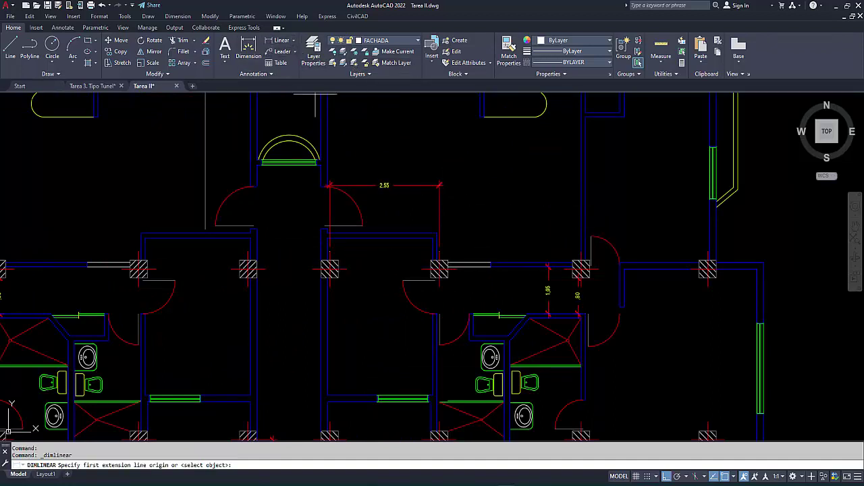
{"action": "left_click", "coordinate": [439, 251]}
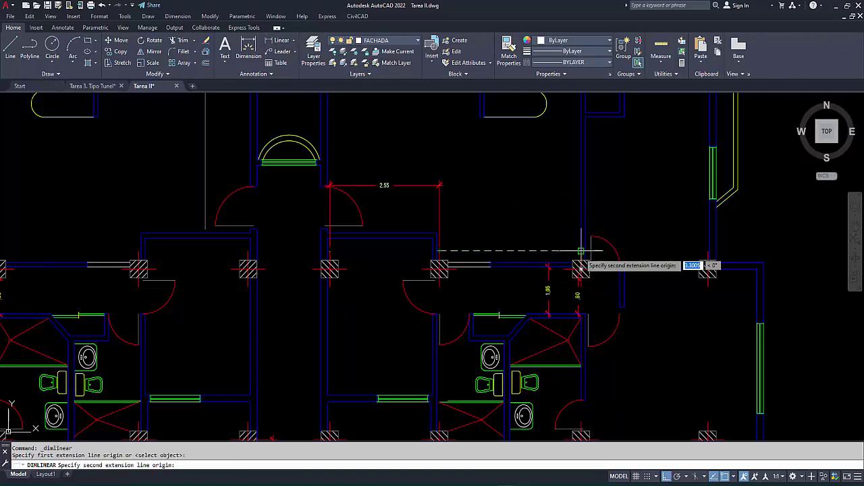
{"action": "left_click", "coordinate": [581, 251]}
{"action": "left_click", "coordinate": [509, 189]}
{"action": "key", "text": "Escape"}
{"action": "scroll", "coordinate": [460, 174], "scroll_direction": "up", "scroll_amount": 2}
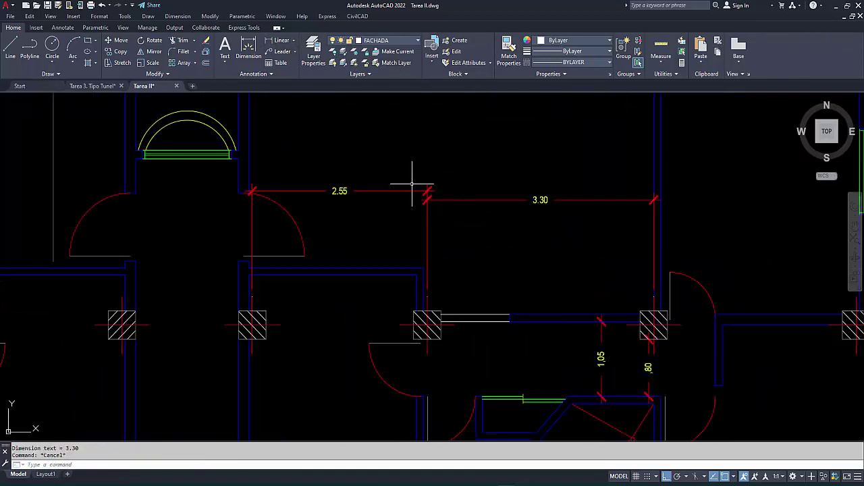
Erase the axis F column on axis 2 of the typical floor plan
{"action": "scroll", "coordinate": [411, 183], "scroll_direction": "down", "scroll_amount": 5}
{"action": "scroll", "coordinate": [410, 286], "scroll_direction": "up", "scroll_amount": 2}
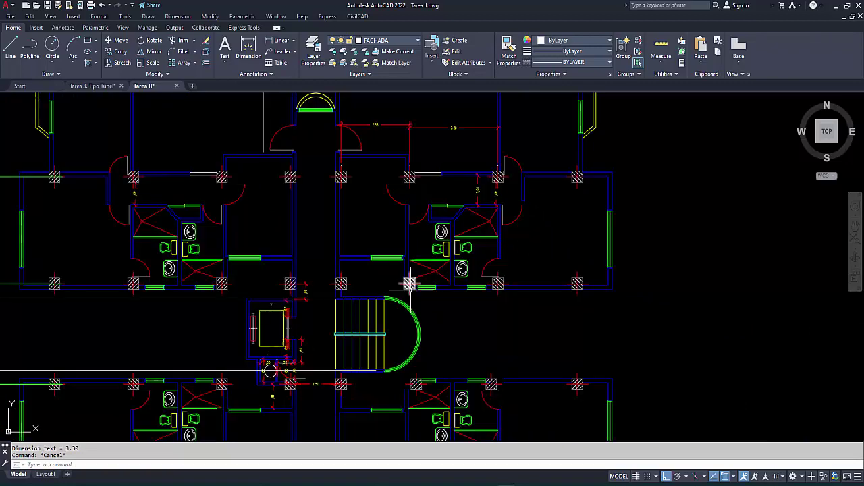
{"action": "key", "text": "Escape"}
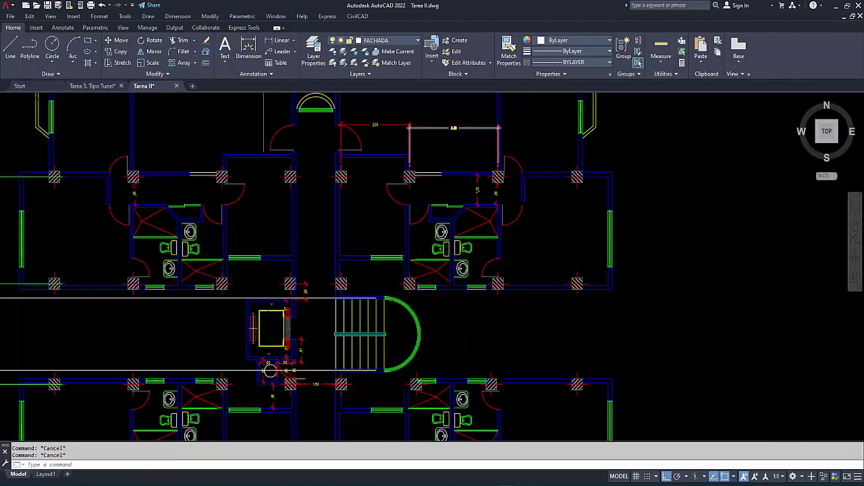
{"action": "scroll", "coordinate": [408, 190], "scroll_direction": "up", "scroll_amount": 2}
{"action": "left_click", "coordinate": [409, 187]}
{"action": "key", "text": "Escape"}
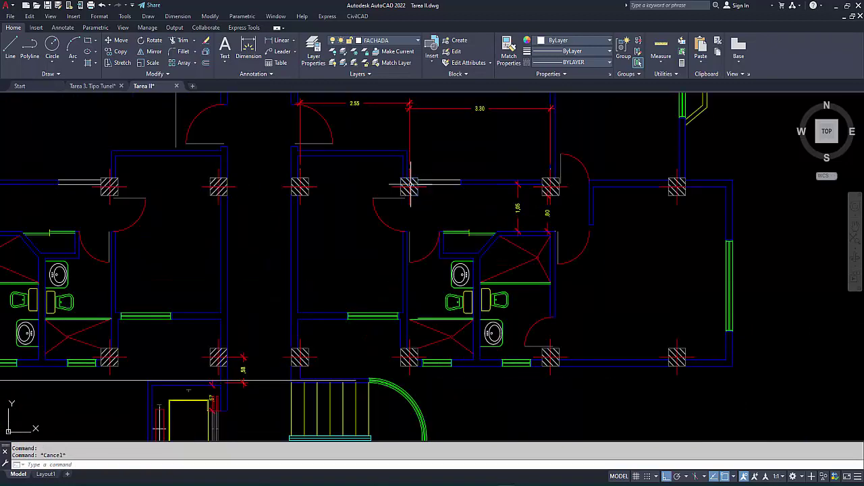
{"action": "left_click", "coordinate": [410, 188]}
{"action": "key", "text": "Delete"}
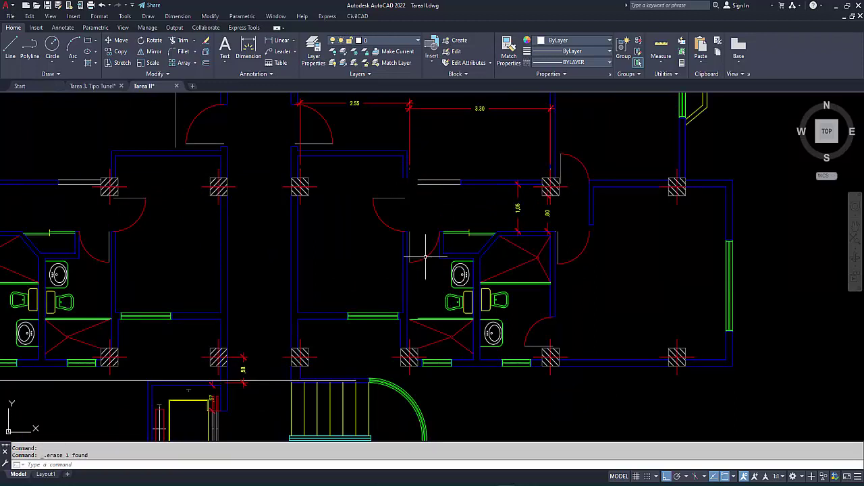
Erase the axis F and axis G columns on axis 3 of the typical floor plan
{"action": "left_click", "coordinate": [410, 356]}
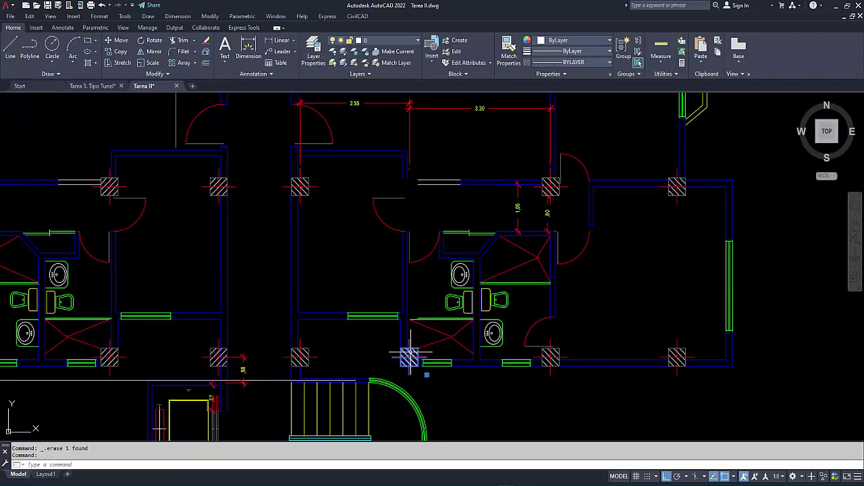
{"action": "key", "text": "Delete"}
{"action": "left_click", "coordinate": [551, 355]}
{"action": "key", "text": "Delete"}
{"action": "scroll", "coordinate": [543, 229], "scroll_direction": "down", "scroll_amount": 8}
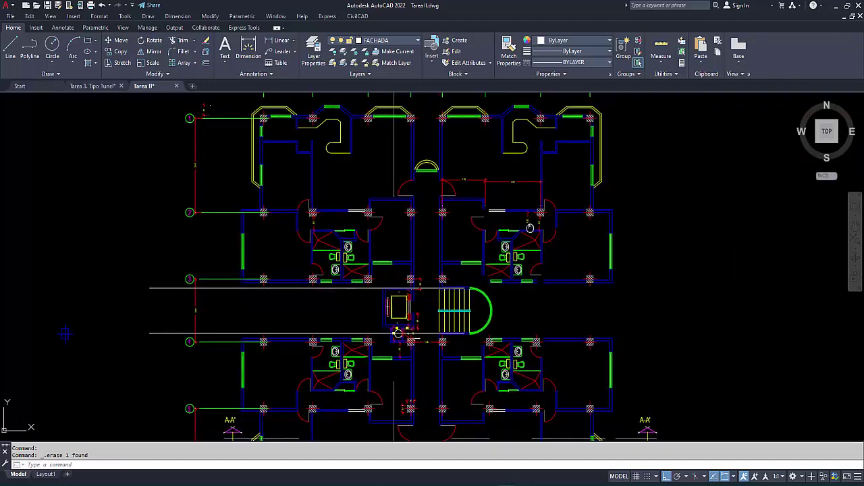
Add a linear dimension between the axis E column and the first copied column on axis 5, placing it above the axis E and F labels
{"action": "scroll", "coordinate": [457, 246], "scroll_direction": "up", "scroll_amount": 8}
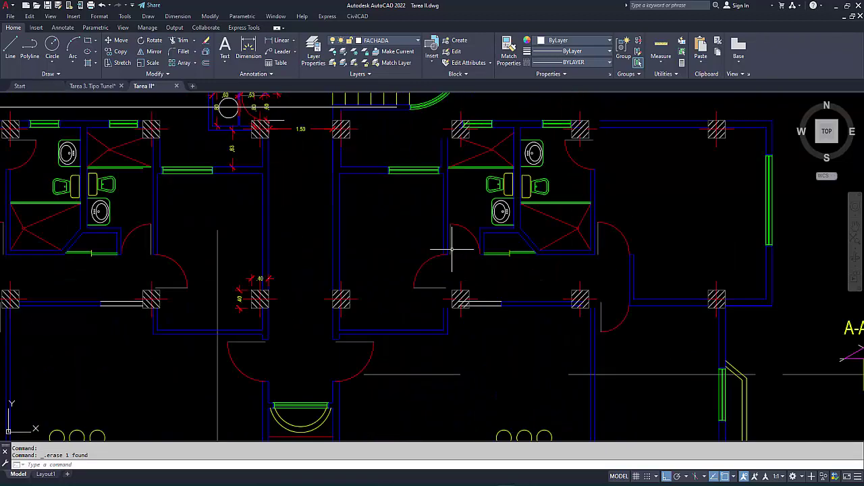
{"action": "key", "text": "Escape"}
{"action": "middle_click_drag", "start_coordinate": [431, 239], "coordinate": [380, 289]}
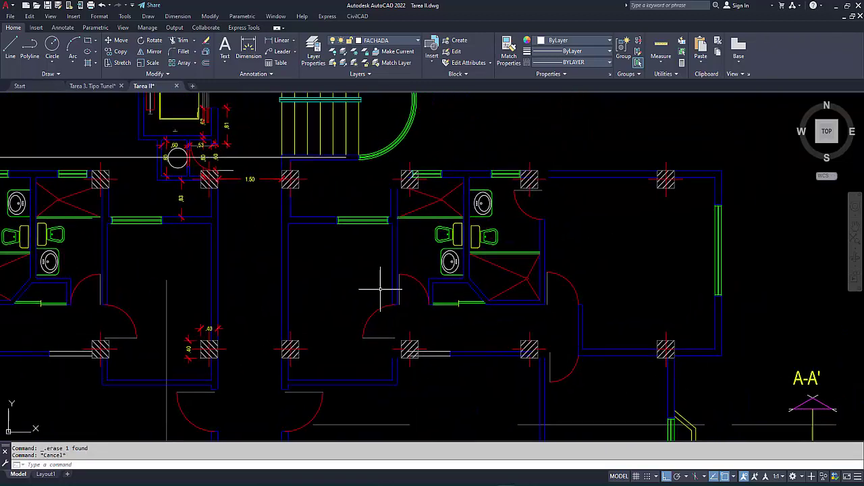
{"action": "left_click", "coordinate": [282, 41]}
{"action": "left_click", "coordinate": [290, 331]}
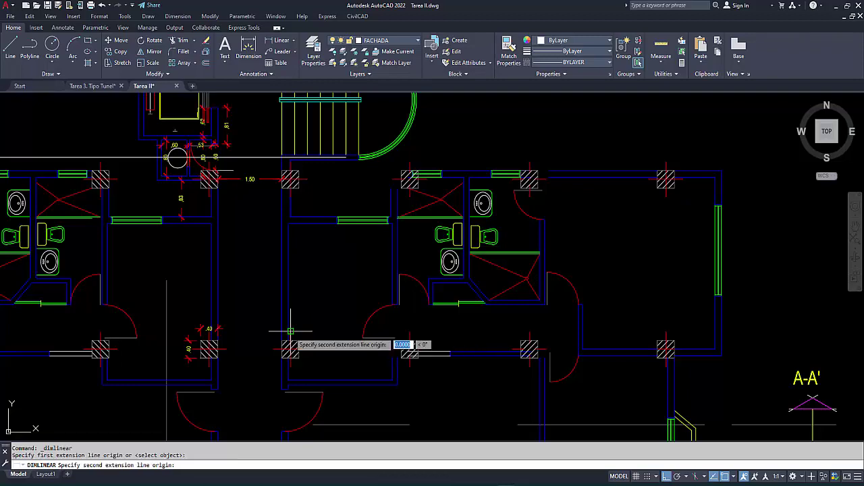
{"action": "left_click", "coordinate": [409, 330]}
{"action": "scroll", "coordinate": [410, 331], "scroll_direction": "down", "scroll_amount": 4}
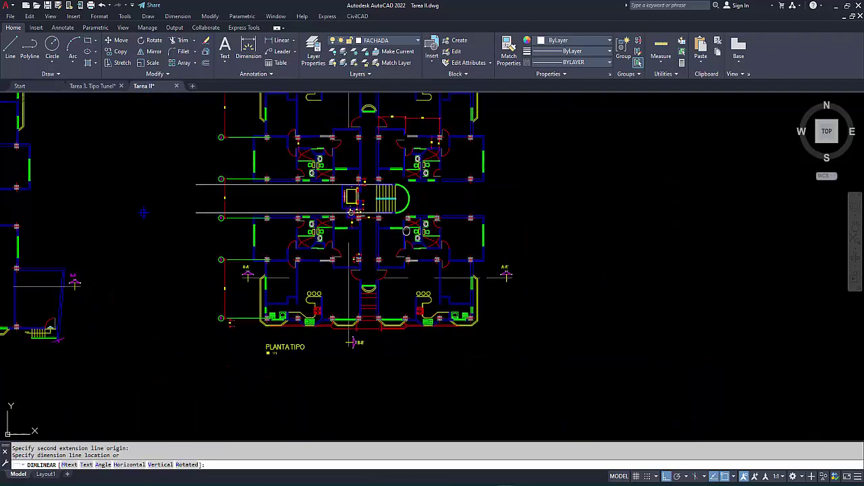
{"action": "scroll", "coordinate": [388, 199], "scroll_direction": "up", "scroll_amount": 2}
{"action": "scroll", "coordinate": [399, 157], "scroll_direction": "up", "scroll_amount": 3}
{"action": "left_click", "coordinate": [399, 157]}
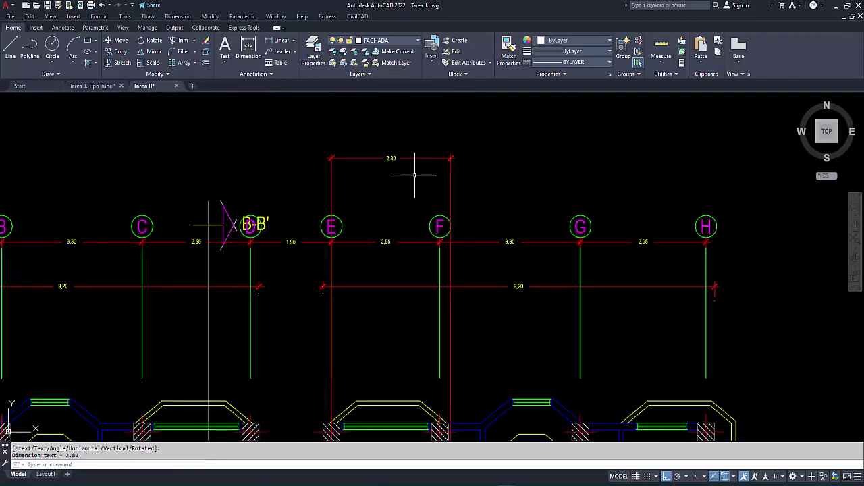
Add a linear dimension between the two copied columns on axis 5, placing it above the axis F and G labels
{"action": "scroll", "coordinate": [418, 179], "scroll_direction": "down", "scroll_amount": 3}
{"action": "scroll", "coordinate": [365, 140], "scroll_direction": "up", "scroll_amount": 5}
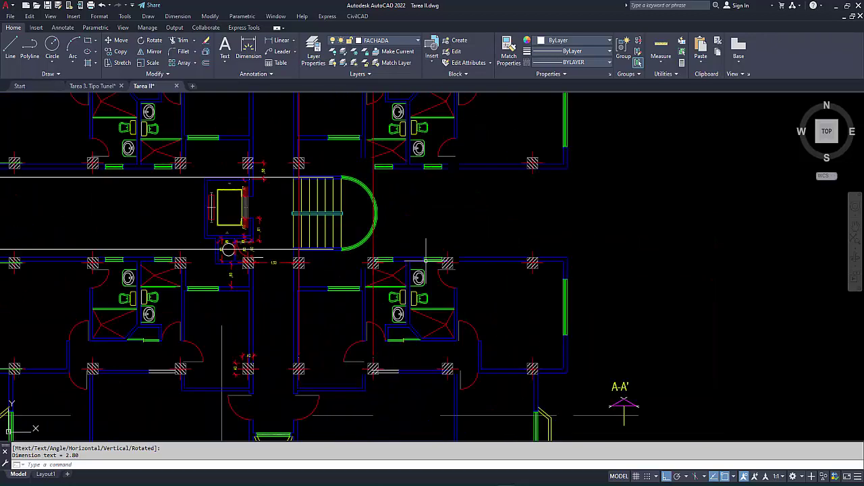
{"action": "left_click", "coordinate": [277, 41]}
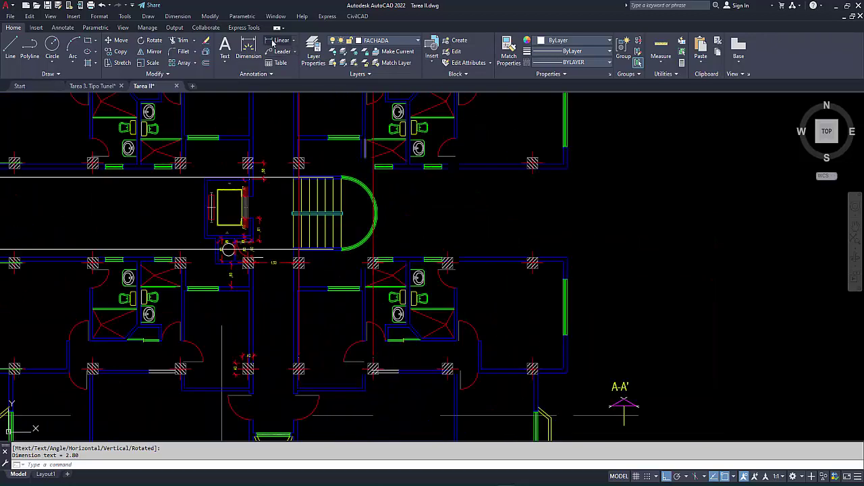
{"action": "scroll", "coordinate": [375, 378], "scroll_direction": "up", "scroll_amount": 4}
{"action": "left_click", "coordinate": [370, 362]}
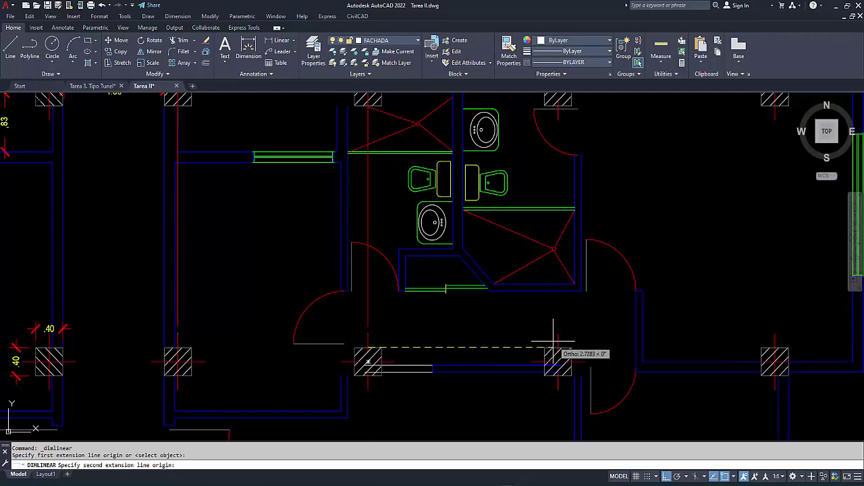
{"action": "left_click", "coordinate": [557, 361]}
{"action": "scroll", "coordinate": [540, 210], "scroll_direction": "down", "scroll_amount": 3}
{"action": "mouse_move", "coordinate": [540, 209]}
{"action": "middle_mouse_down"}
{"action": "mouse_move", "coordinate": [434, 177]}
{"action": "mouse_move", "coordinate": [438, 210]}
{"action": "mouse_move", "coordinate": [379, 252]}
{"action": "mouse_move", "coordinate": [379, 291]}
{"action": "middle_mouse_up"}
{"action": "scroll", "coordinate": [385, 173], "scroll_direction": "up", "scroll_amount": 3}
{"action": "left_click", "coordinate": [377, 158]}
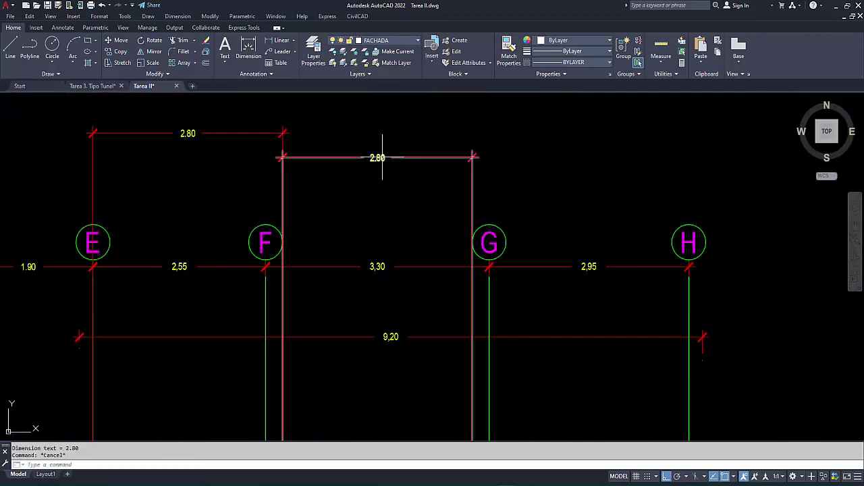
{"action": "key", "text": "Escape"}
Stretch the G–H axis dimension at its axis G end to the second copied column's extension line, giving 3.20
{"action": "left_click", "coordinate": [517, 258]}
{"action": "left_click", "coordinate": [511, 273]}
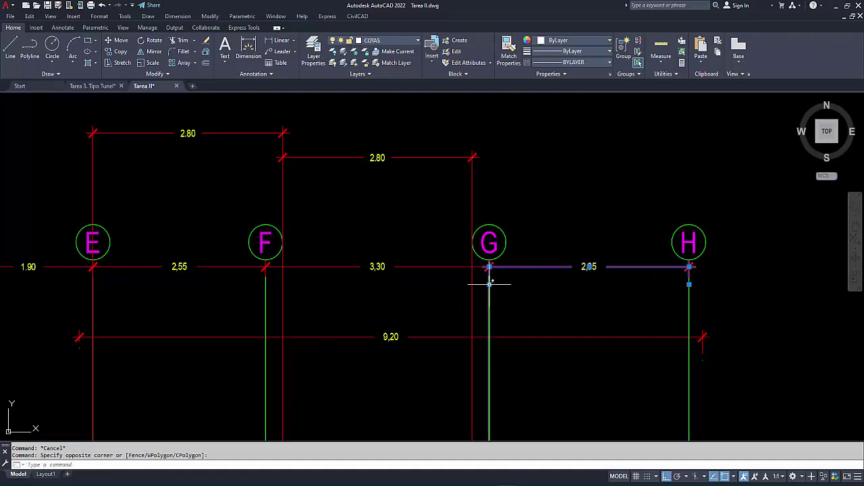
{"action": "left_click", "coordinate": [489, 267]}
{"action": "left_click", "coordinate": [489, 284]}
{"action": "key", "text": "Escape"}
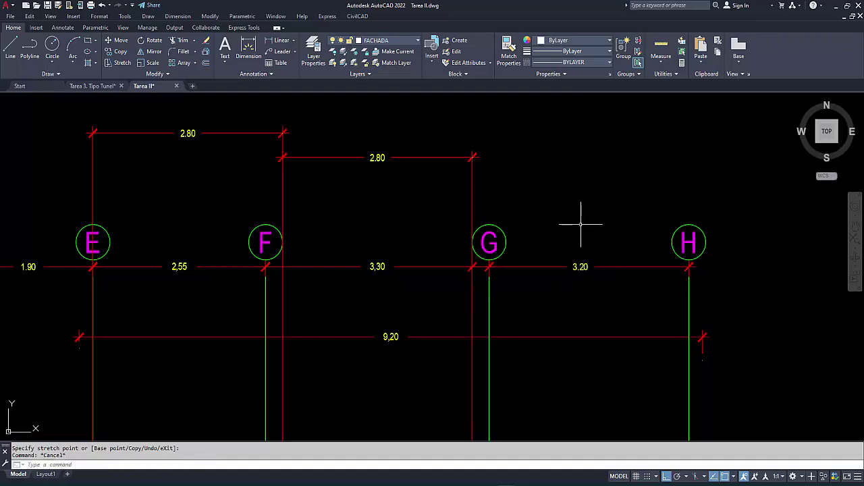
Switch to Robot Structural Analysis, open the structural axis definition and delete all the X axes
{"action": "scroll", "coordinate": [297, 196], "scroll_direction": "down", "scroll_amount": 2}
{"action": "middle_click_drag", "start_coordinate": [297, 195], "coordinate": [609, 175]}
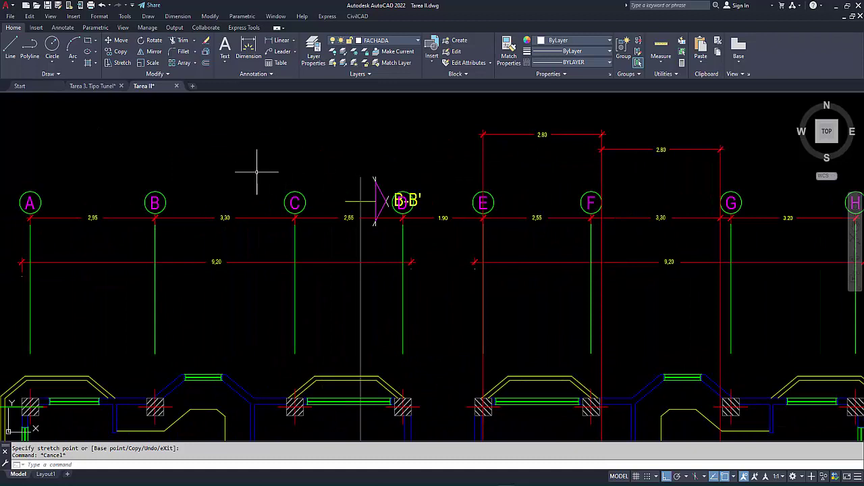
{"action": "scroll", "coordinate": [257, 172], "scroll_direction": "down", "scroll_amount": 2}
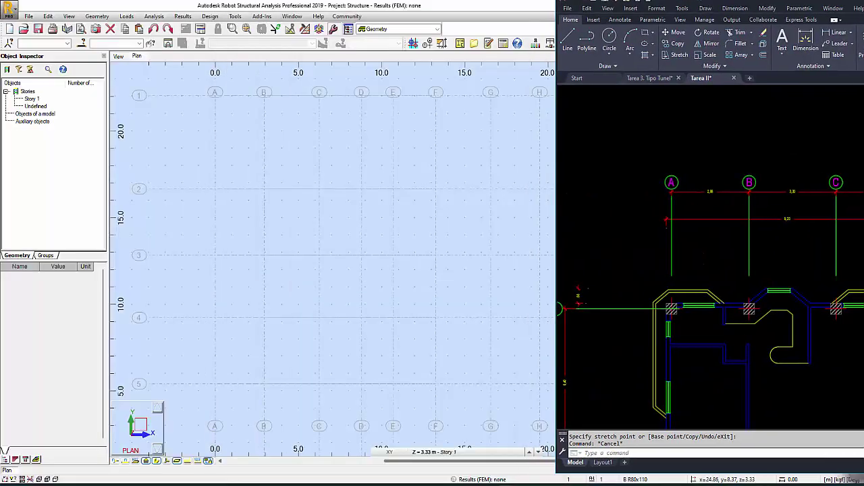
{"action": "scroll", "coordinate": [243, 110], "scroll_direction": "up", "scroll_amount": 3}
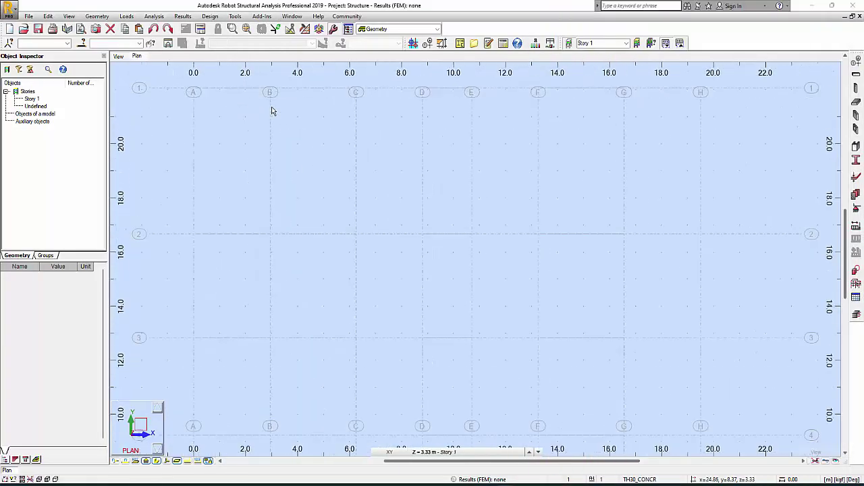
{"action": "middle_click_drag", "start_coordinate": [272, 110], "coordinate": [291, 203]}
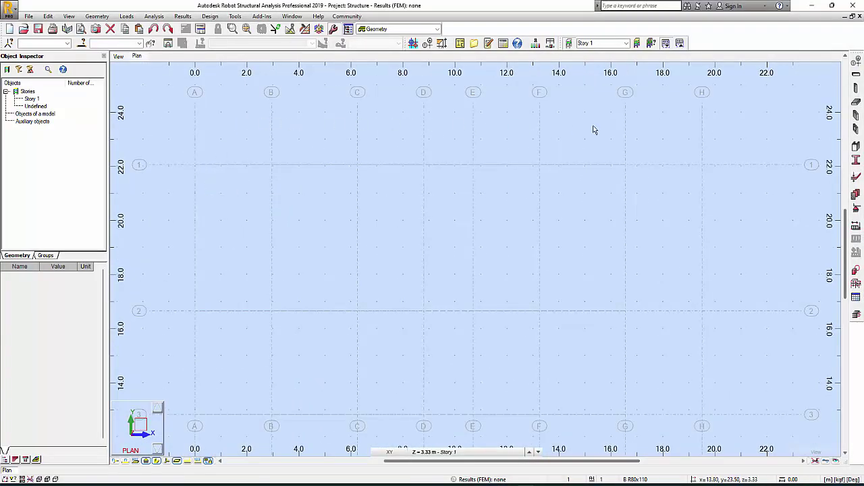
{"action": "left_click", "coordinate": [856, 61]}
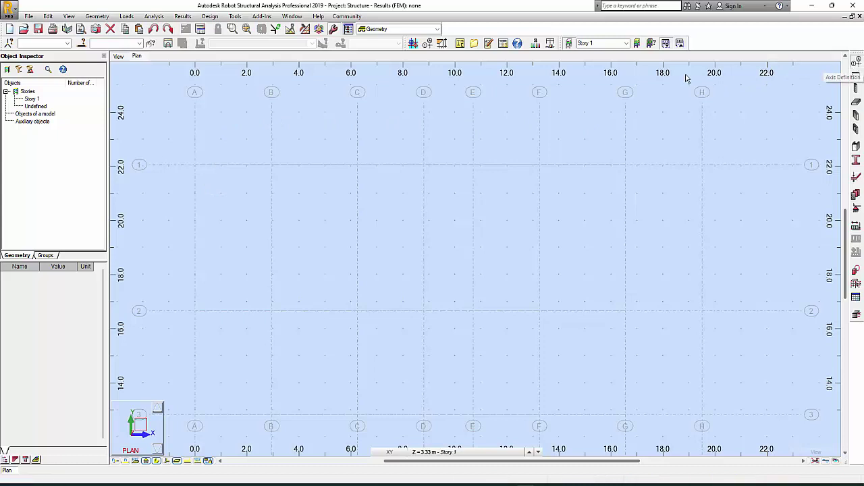
{"action": "left_click_drag", "start_coordinate": [309, 123], "coordinate": [330, 150]}
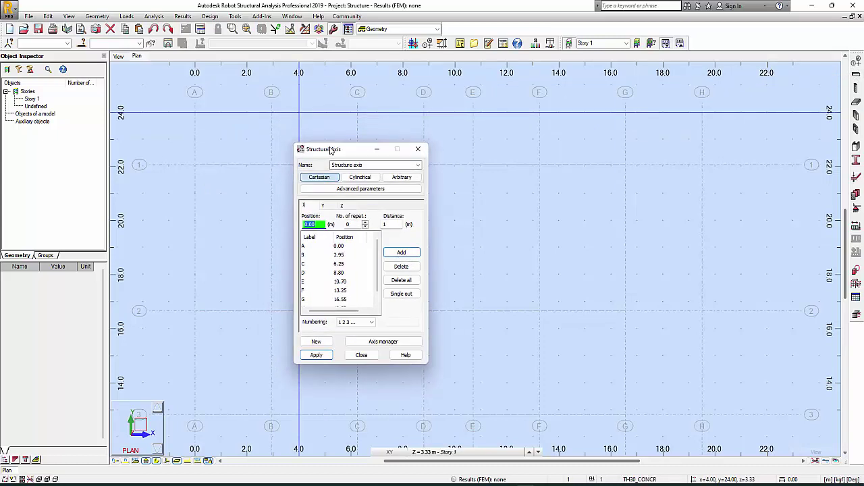
{"action": "left_click", "coordinate": [340, 247]}
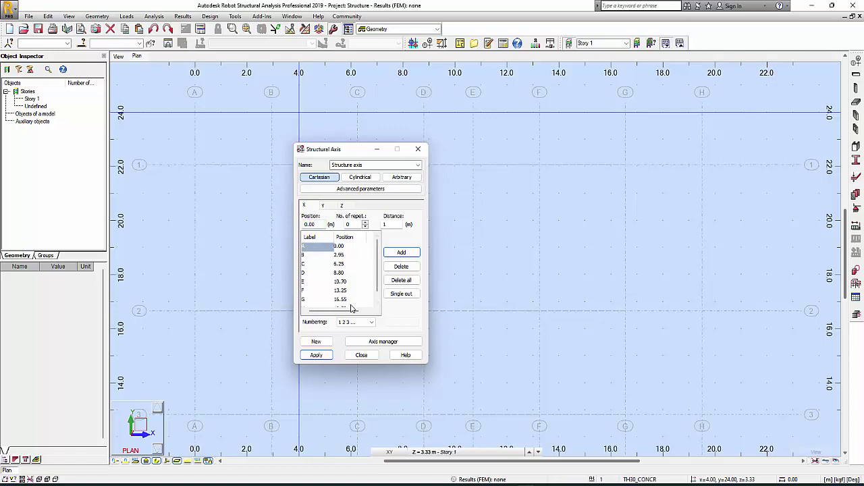
{"action": "left_click", "coordinate": [401, 279]}
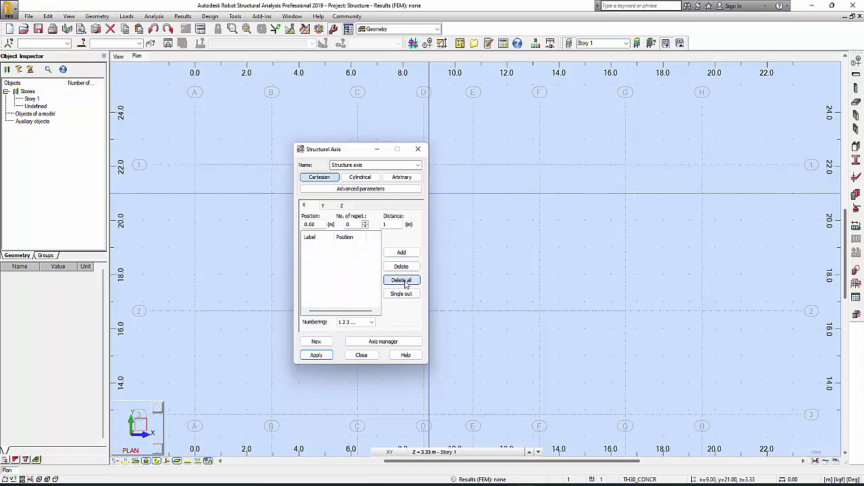
Add X axes starting at 0.00 with one repetition at 3.2 m, followed by two repetitions at 2.8 m
{"action": "left_click", "coordinate": [365, 222]}
{"action": "key", "text": "Tab"}
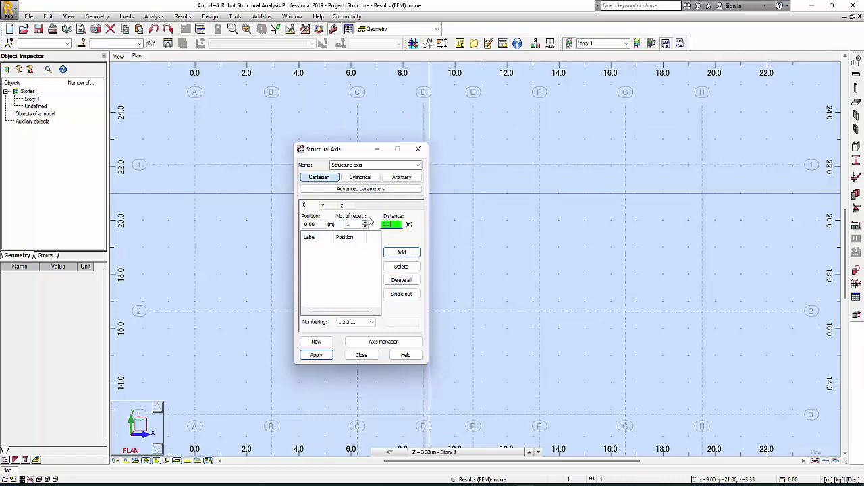
{"action": "left_click", "coordinate": [412, 255]}
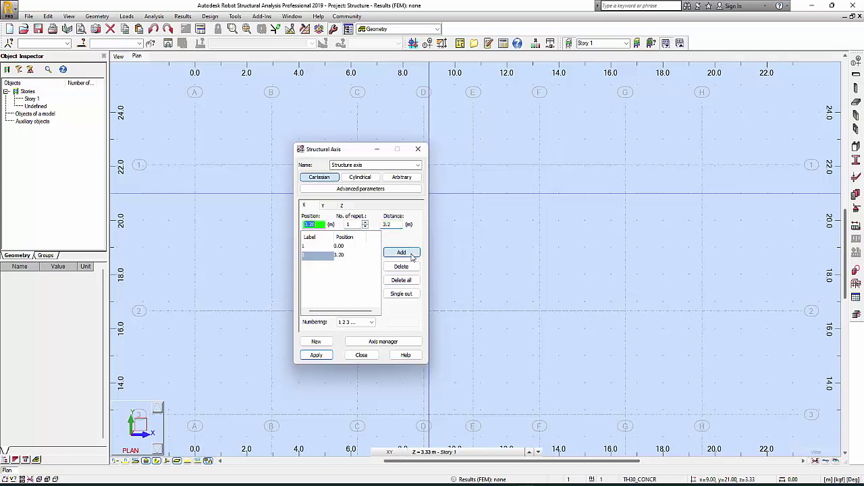
{"action": "double_click", "coordinate": [395, 224]}
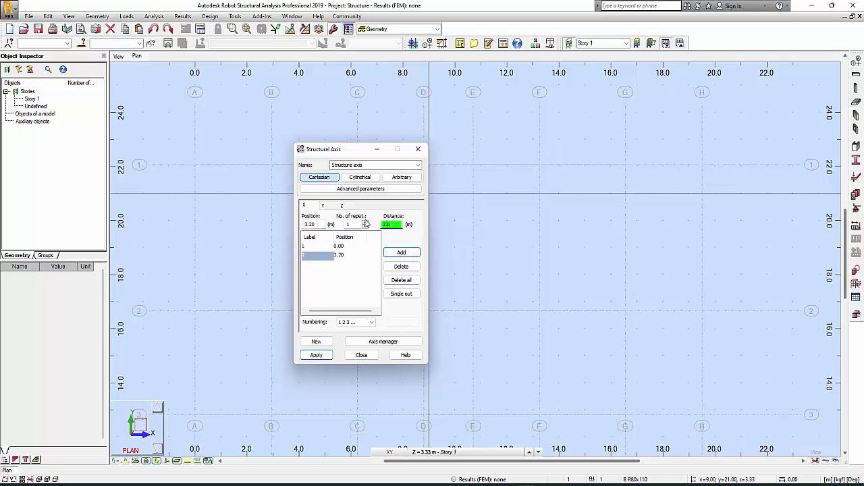
{"action": "left_click", "coordinate": [364, 223]}
{"action": "left_click", "coordinate": [399, 252]}
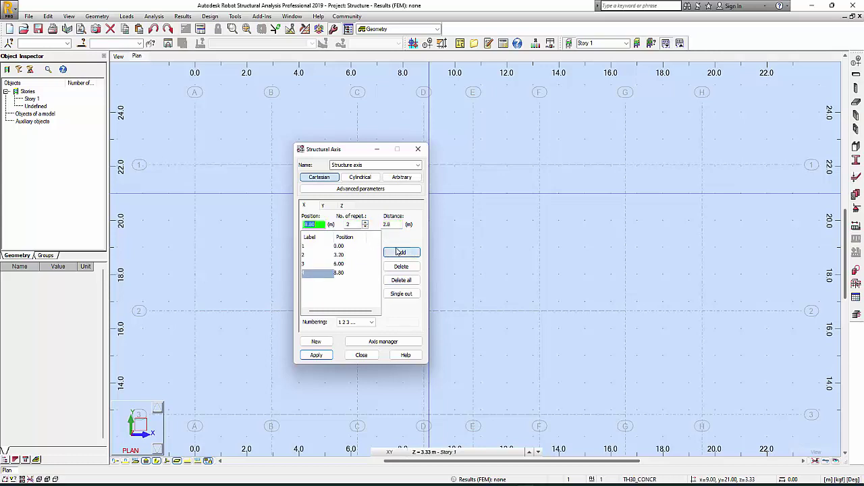
Add two more repetitions of the X axes from 8.80 m at a distance of 1.90 m
{"action": "left_click", "coordinate": [793, 273]}
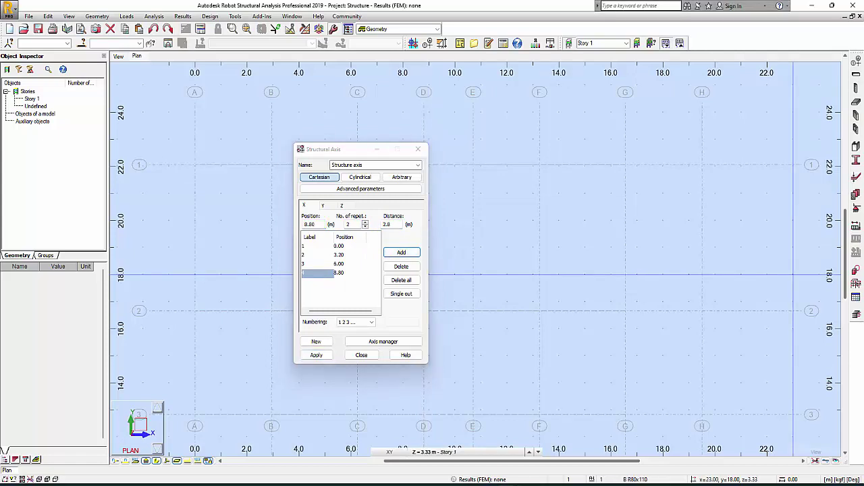
{"action": "left_click", "coordinate": [394, 224]}
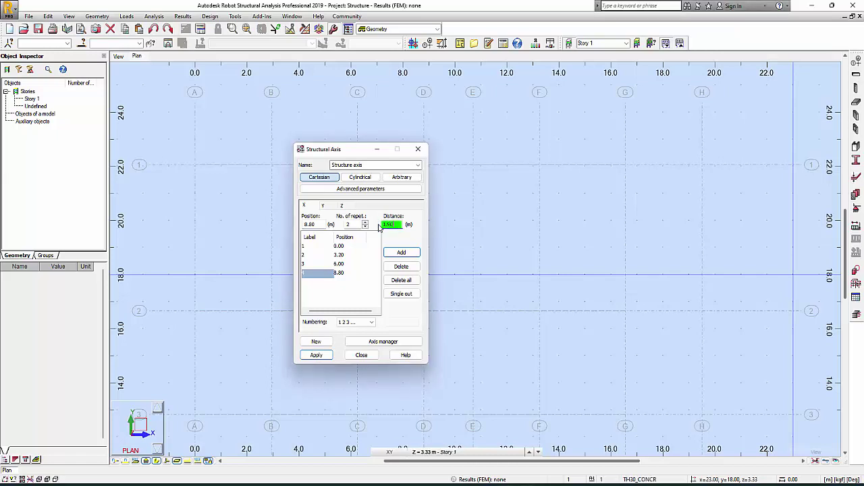
{"action": "left_click", "coordinate": [407, 254]}
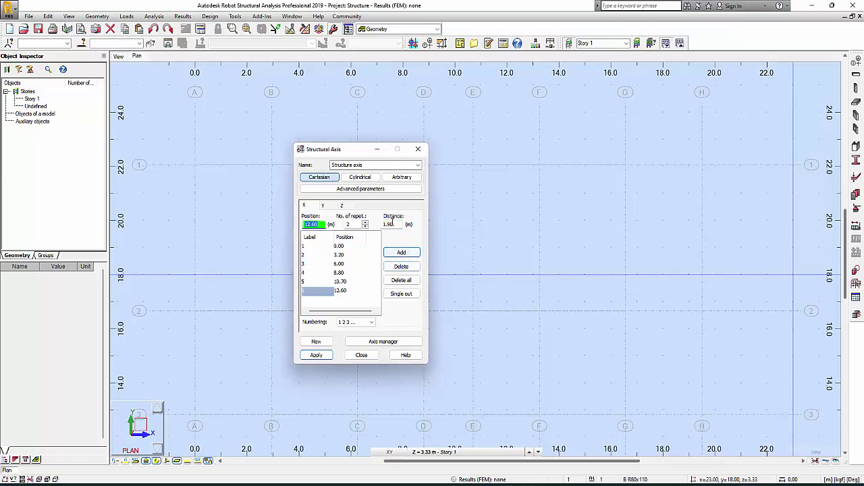
{"action": "left_click", "coordinate": [383, 224]}
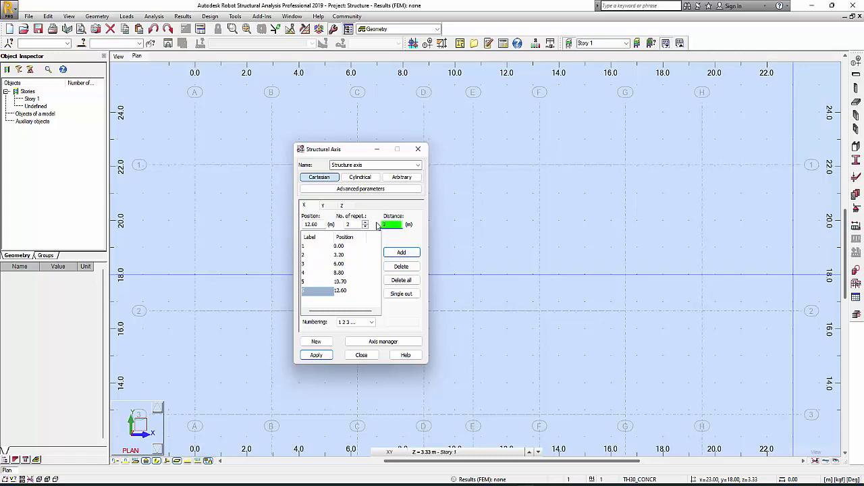
Delete all the X axes and add new ones starting at position 0 with one repetition at 3.2 m
{"action": "left_click", "coordinate": [401, 280]}
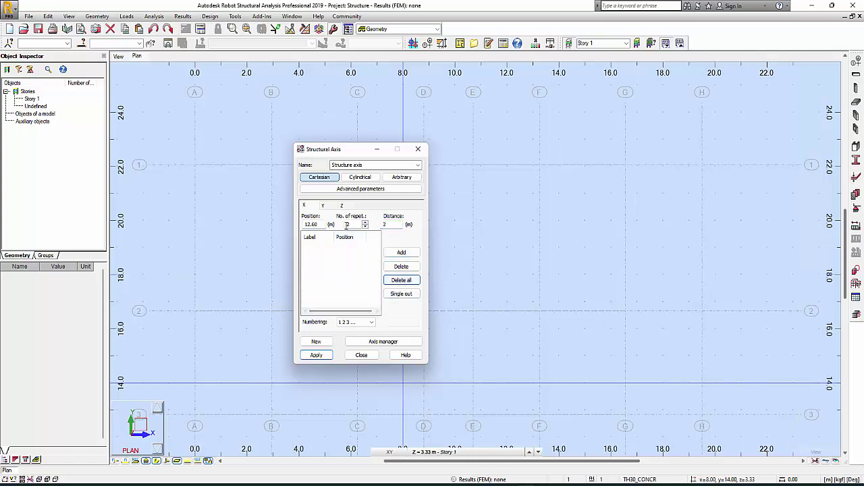
{"action": "left_click_drag", "start_coordinate": [356, 226], "coordinate": [339, 219]}
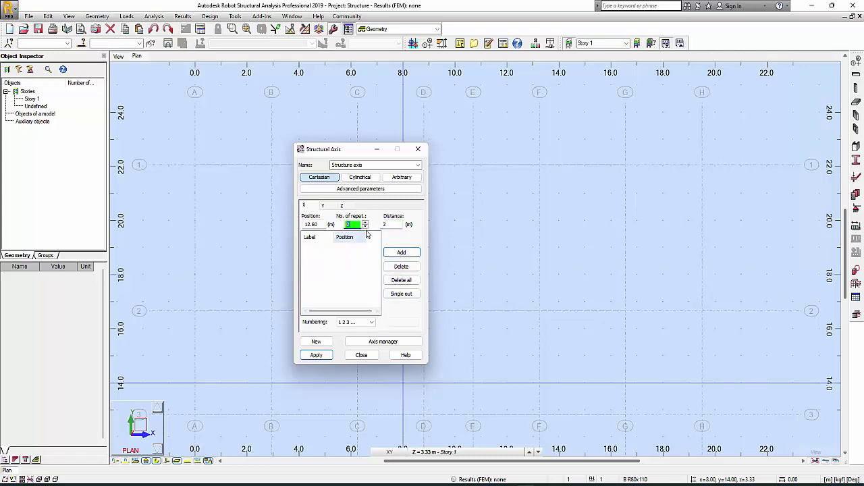
{"action": "type", "text": "1"}
{"action": "key", "text": "shift+Tab"}
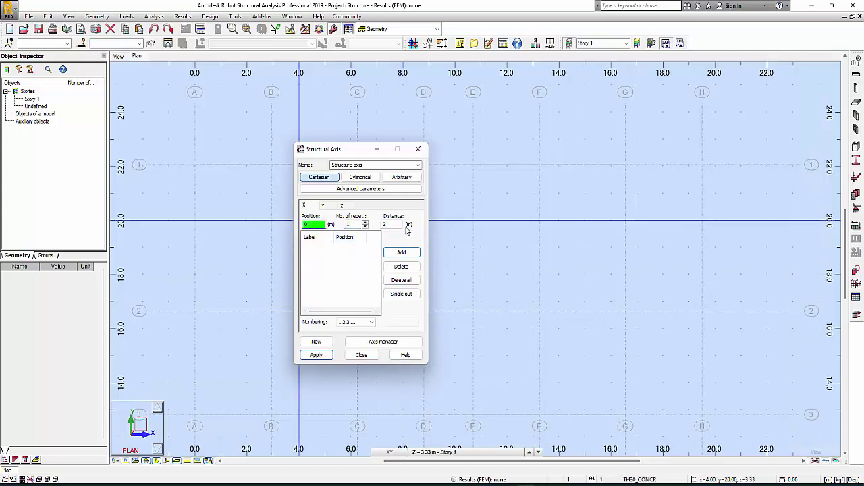
{"action": "key", "text": "Tab"}
{"action": "key", "text": "Tab"}
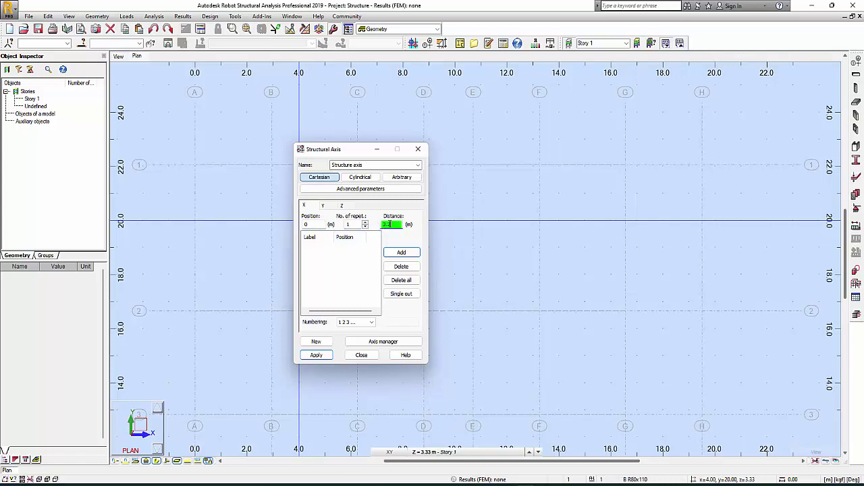
{"action": "left_click", "coordinate": [400, 252]}
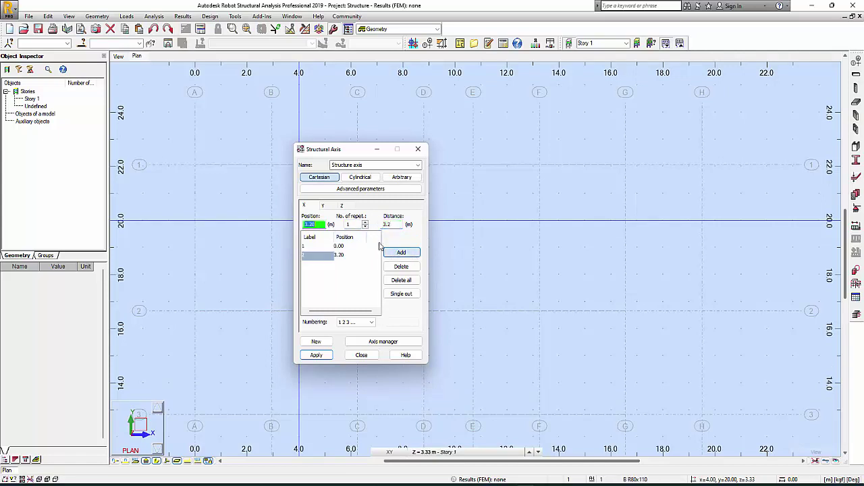
Add two X axis repetitions from 3.20 m at a distance of 2.8 m, followed by one repetition at 1.90 m
{"action": "key", "text": "Tab"}
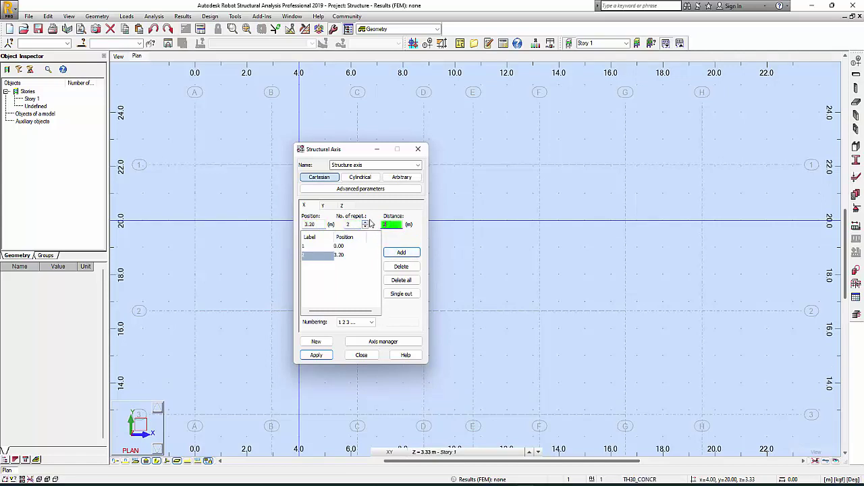
{"action": "left_click", "coordinate": [401, 252]}
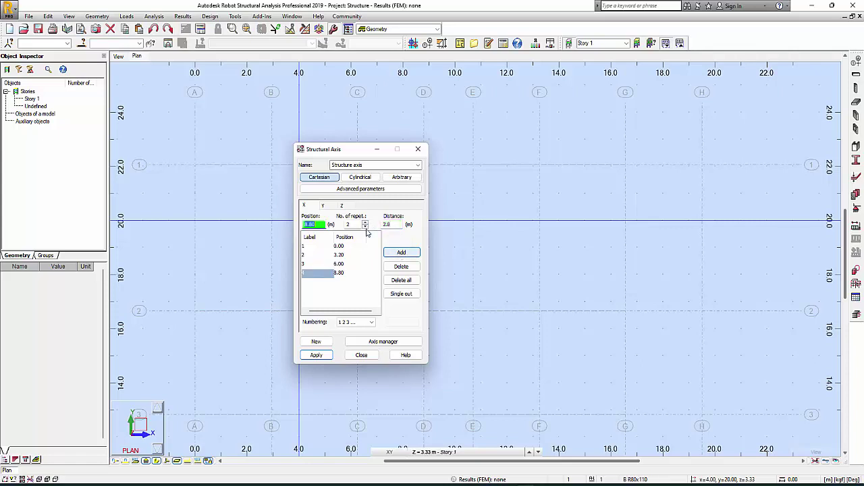
{"action": "key", "text": "Tab"}
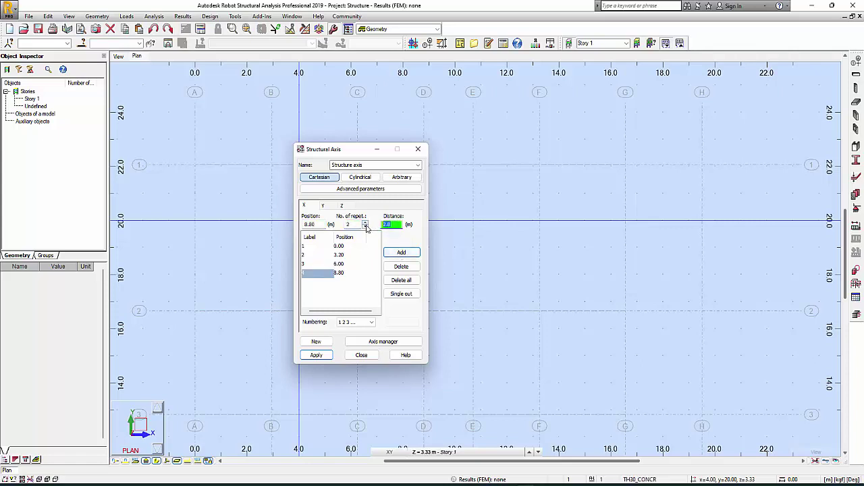
{"action": "left_click", "coordinate": [365, 227]}
{"action": "left_click", "coordinate": [394, 225]}
{"action": "left_click", "coordinate": [403, 252]}
Complete the X axes with two repetitions at 2.8 m and one at 3.2 m, and apply the axis definition
{"action": "left_click", "coordinate": [365, 223]}
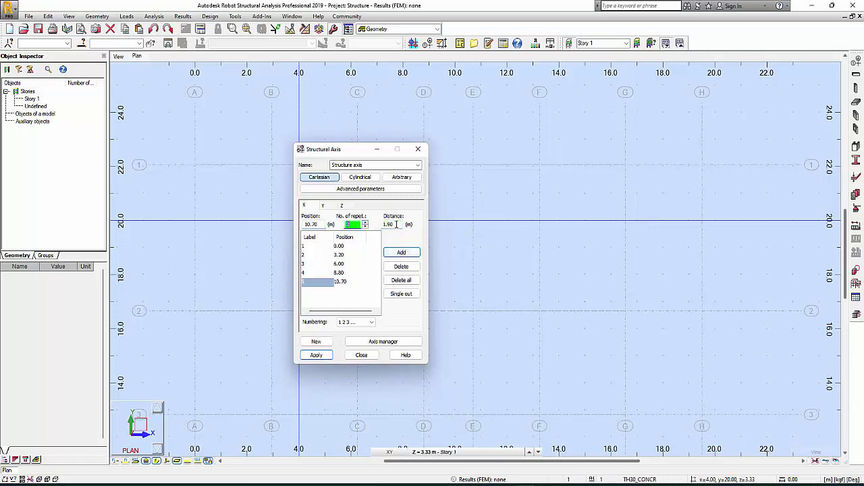
{"action": "left_click", "coordinate": [397, 224]}
{"action": "left_click", "coordinate": [400, 252]}
{"action": "left_click", "coordinate": [365, 225]}
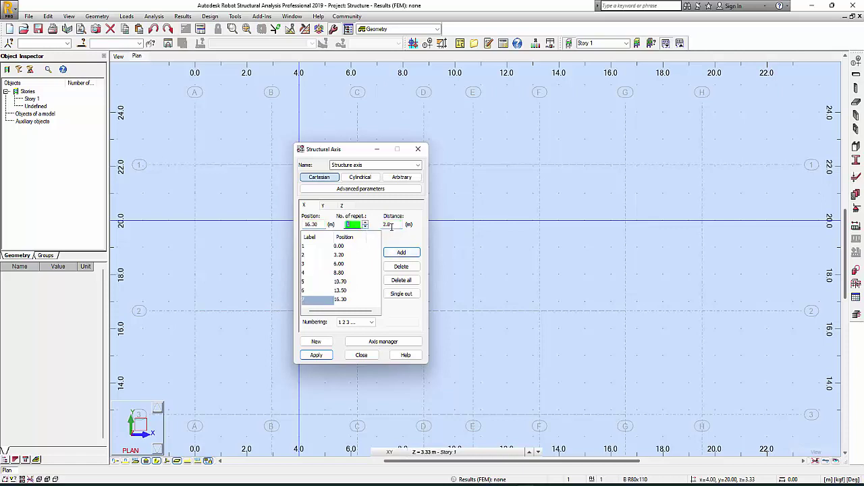
{"action": "left_click", "coordinate": [392, 226]}
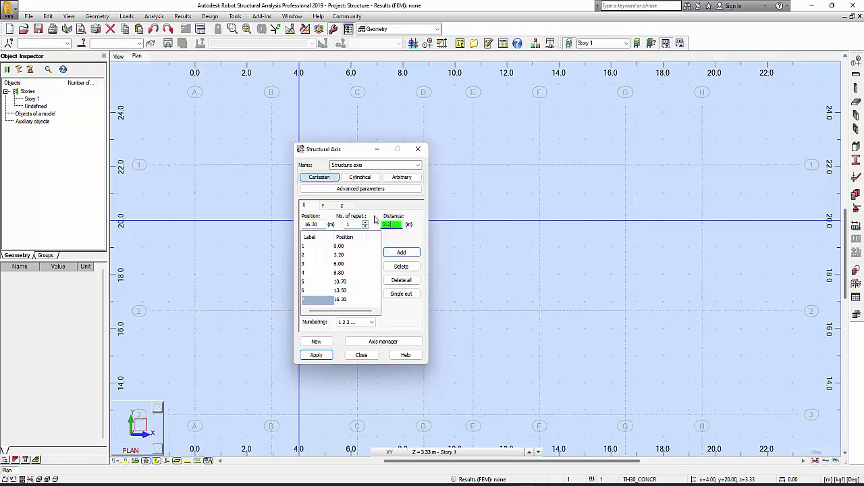
{"action": "left_click", "coordinate": [404, 252]}
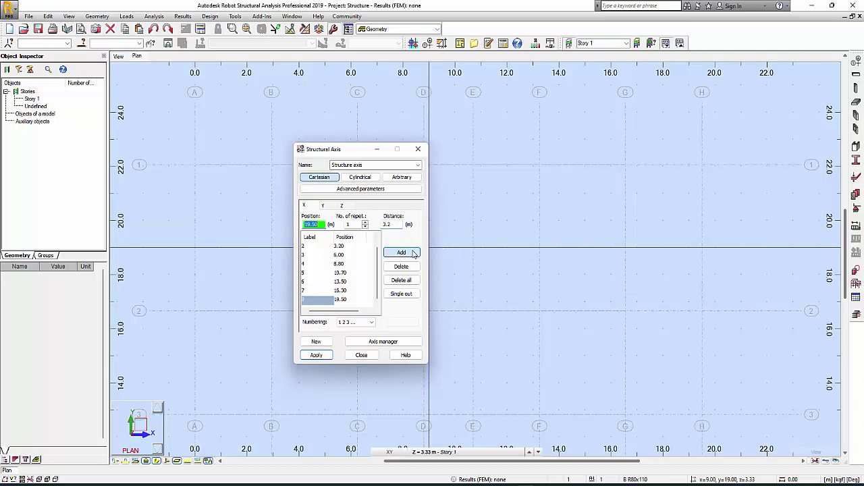
{"action": "left_click", "coordinate": [316, 355]}
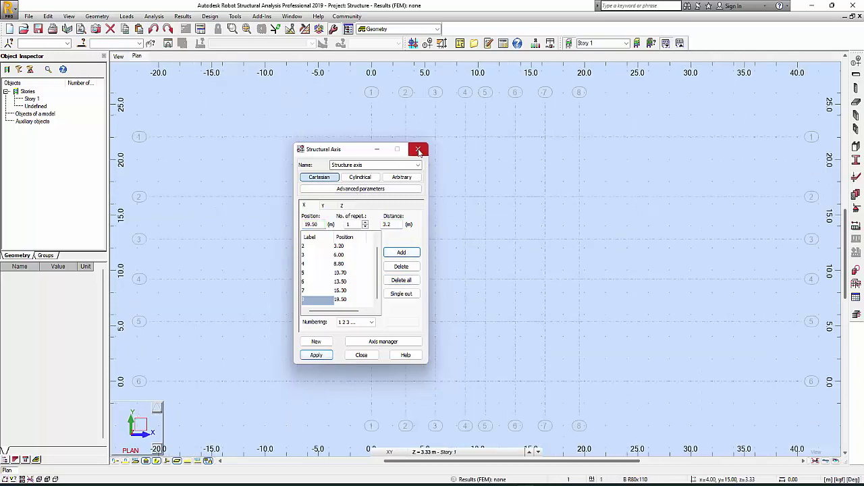
{"action": "left_click", "coordinate": [418, 149]}
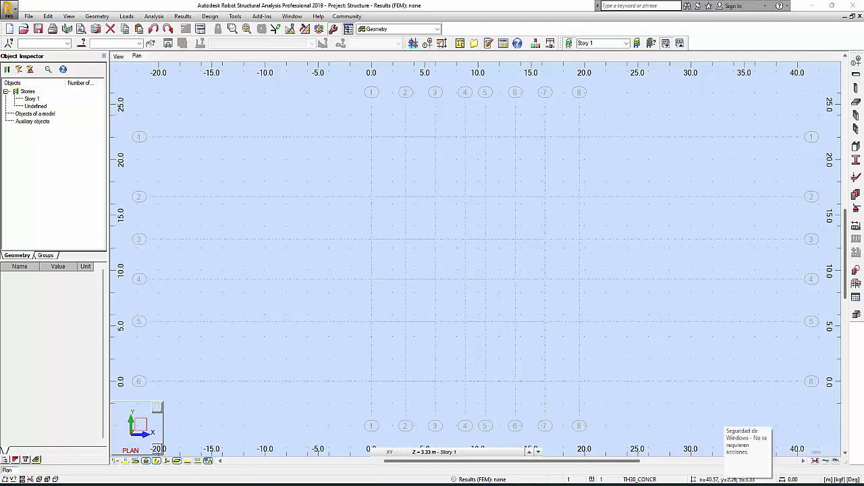
Switch to AutoCAD and examine the column positions around the stair and bathrooms in the typical floor plan
{"action": "key", "text": "alt+Tab"}
{"action": "mouse_move", "coordinate": [540, 7]}
{"action": "left_mouse_down"}
{"action": "mouse_move", "coordinate": [432, 41]}
{"action": "mouse_move", "coordinate": [540, 14]}
{"action": "left_mouse_up"}
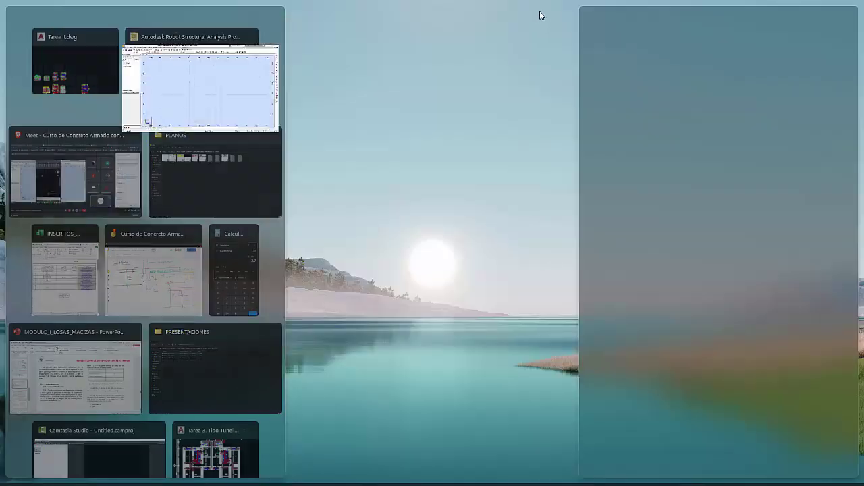
{"action": "left_click", "coordinate": [457, 141]}
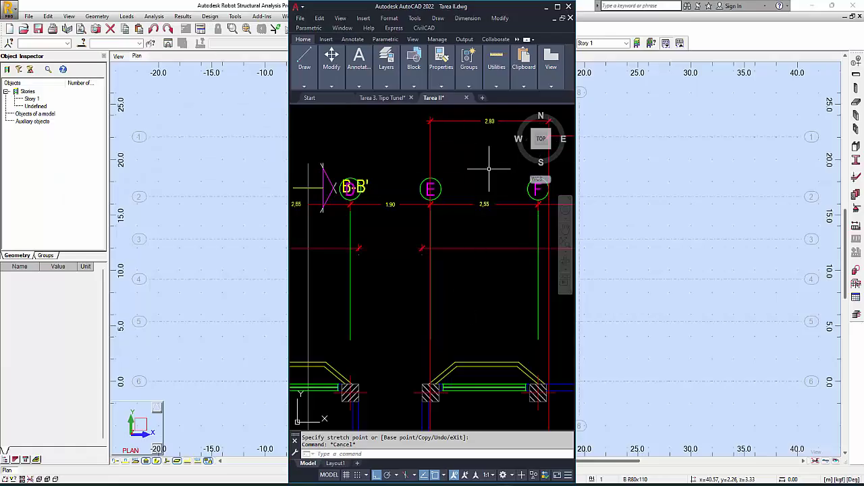
{"action": "left_click", "coordinate": [557, 6]}
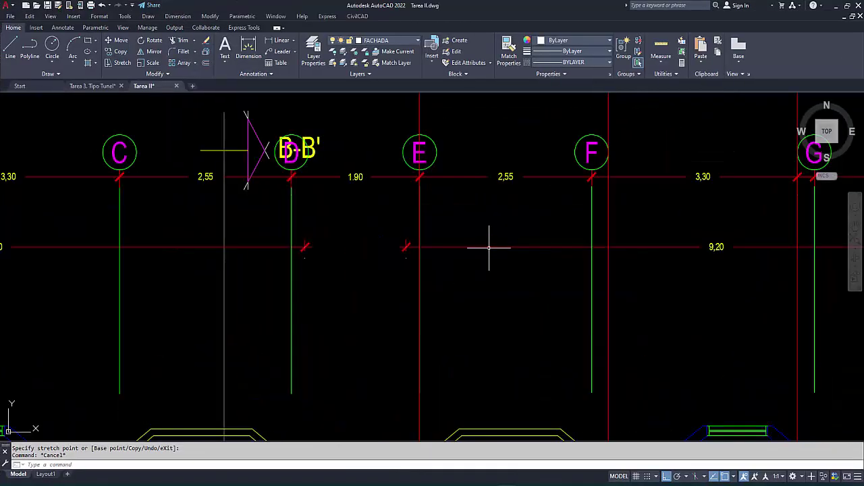
{"action": "scroll", "coordinate": [489, 247], "scroll_direction": "down", "scroll_amount": 5}
{"action": "scroll", "coordinate": [498, 236], "scroll_direction": "up", "scroll_amount": 8}
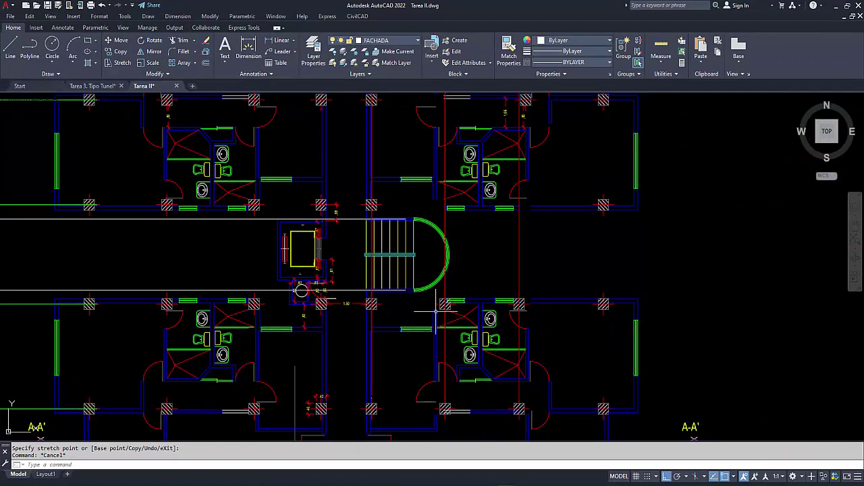
{"action": "middle_click_drag", "start_coordinate": [439, 413], "coordinate": [437, 365]}
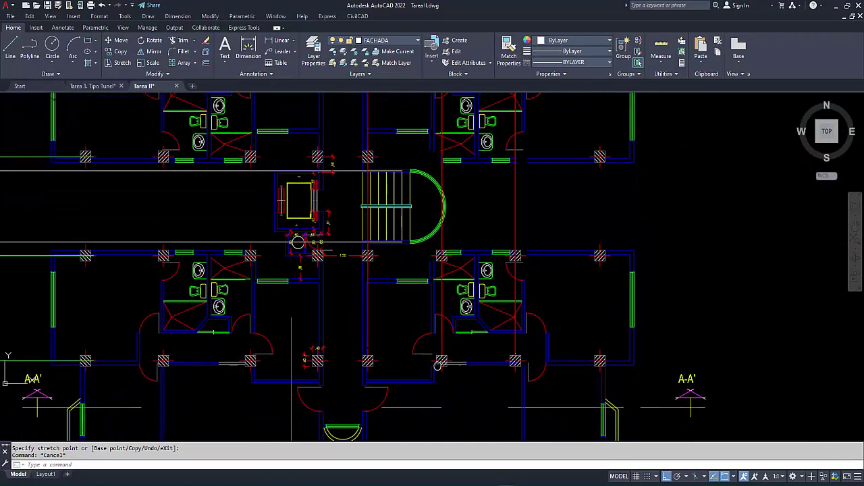
{"action": "scroll", "coordinate": [437, 365], "scroll_direction": "up", "scroll_amount": 4}
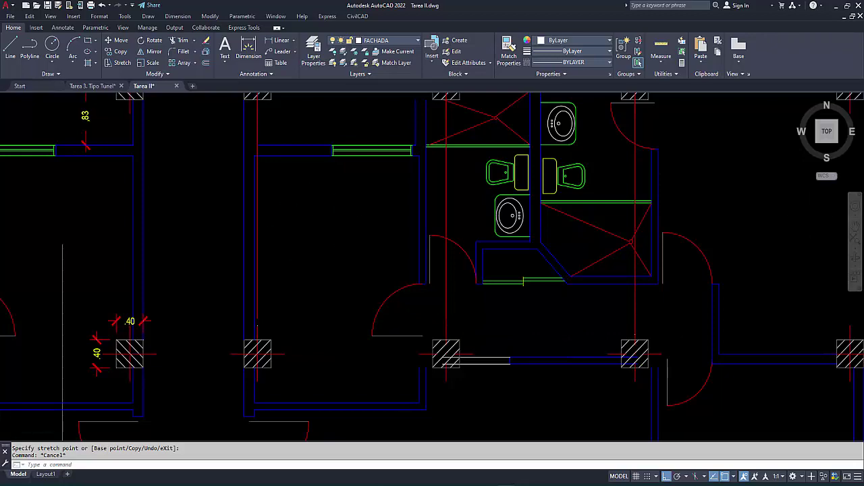
{"action": "scroll", "coordinate": [669, 197], "scroll_direction": "down", "scroll_amount": 5}
{"action": "scroll", "coordinate": [480, 206], "scroll_direction": "up", "scroll_amount": 1}
{"action": "scroll", "coordinate": [482, 203], "scroll_direction": "up", "scroll_amount": 6}
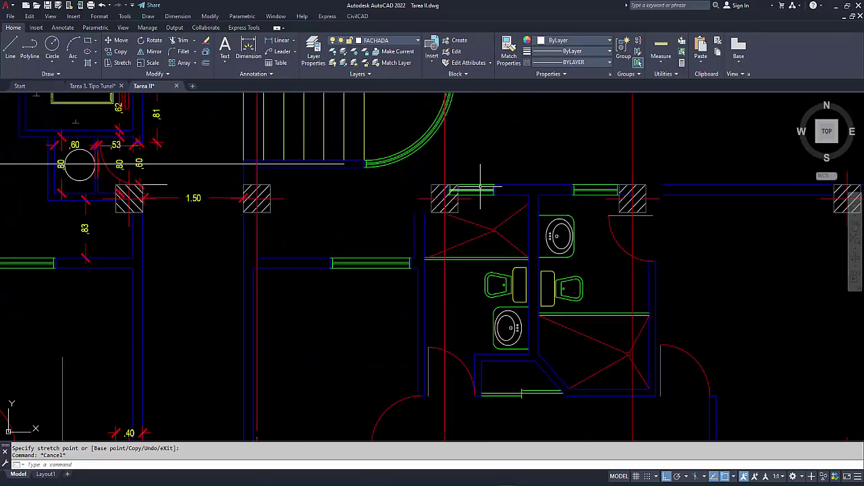
{"action": "scroll", "coordinate": [488, 176], "scroll_direction": "down", "scroll_amount": 6}
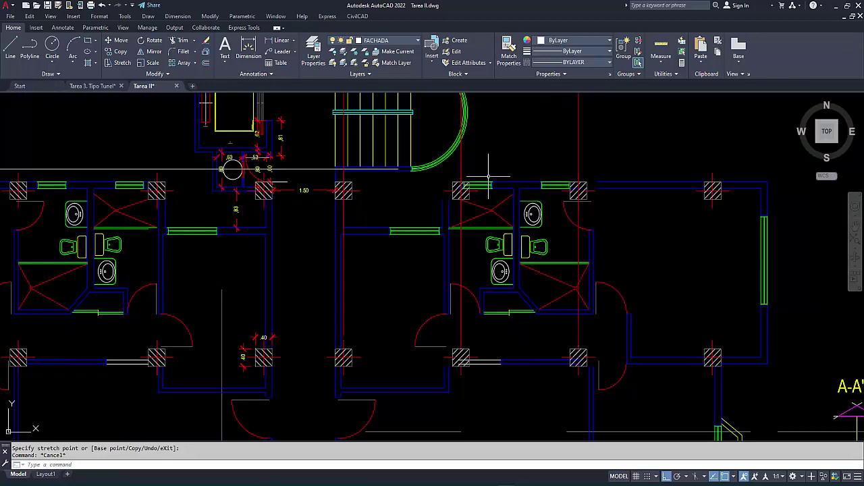
Delete the two long horizontal white lines crossing the floor plan between axes 3 and 4
{"action": "scroll", "coordinate": [418, 234], "scroll_direction": "up", "scroll_amount": 2}
{"action": "scroll", "coordinate": [203, 216], "scroll_direction": "up", "scroll_amount": 4}
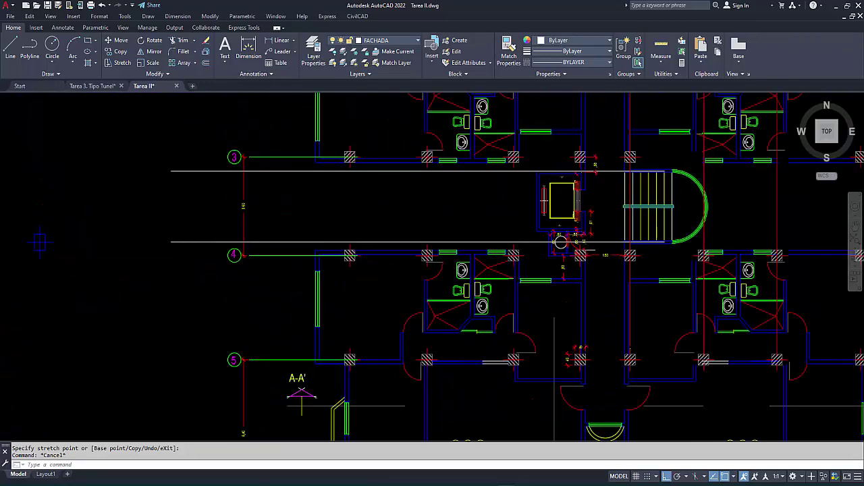
{"action": "left_click", "coordinate": [183, 253]}
{"action": "left_click", "coordinate": [132, 124]}
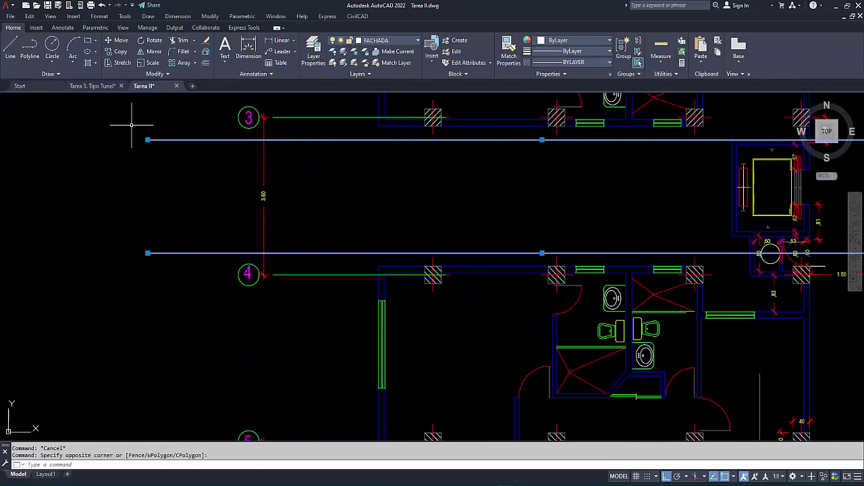
{"action": "key", "text": "Delete"}
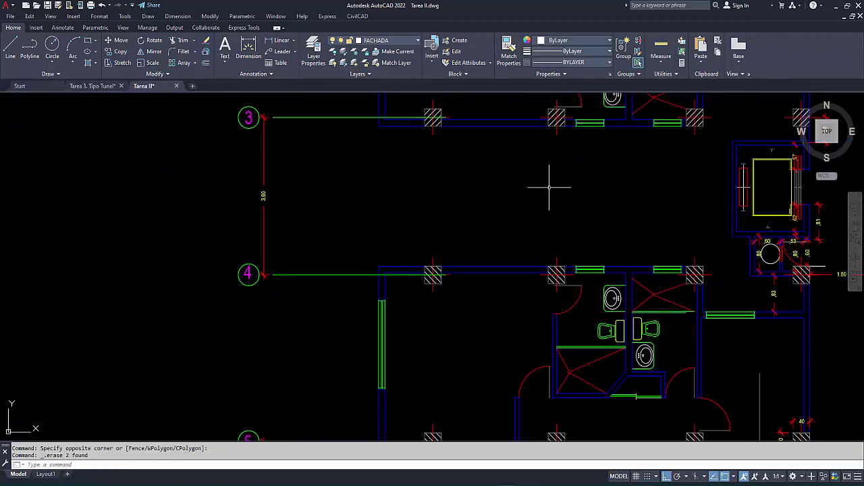
Review the overall PLANTA TIPO layout in AutoCAD and compare it with the axis grid in Robot Structural Analysis
{"action": "scroll", "coordinate": [550, 192], "scroll_direction": "down", "scroll_amount": 5}
{"action": "middle_click_drag", "start_coordinate": [643, 218], "coordinate": [450, 246]}
{"action": "scroll", "coordinate": [450, 246], "scroll_direction": "up", "scroll_amount": 2}
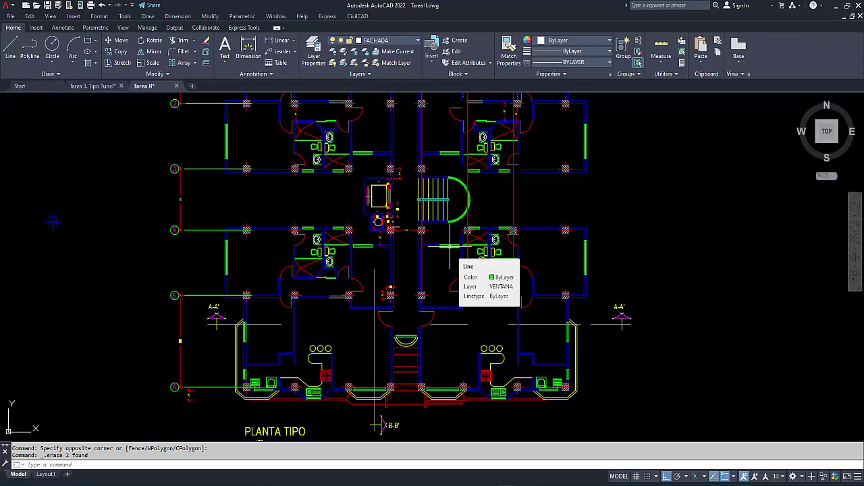
{"action": "scroll", "coordinate": [599, 212], "scroll_direction": "down", "scroll_amount": 2}
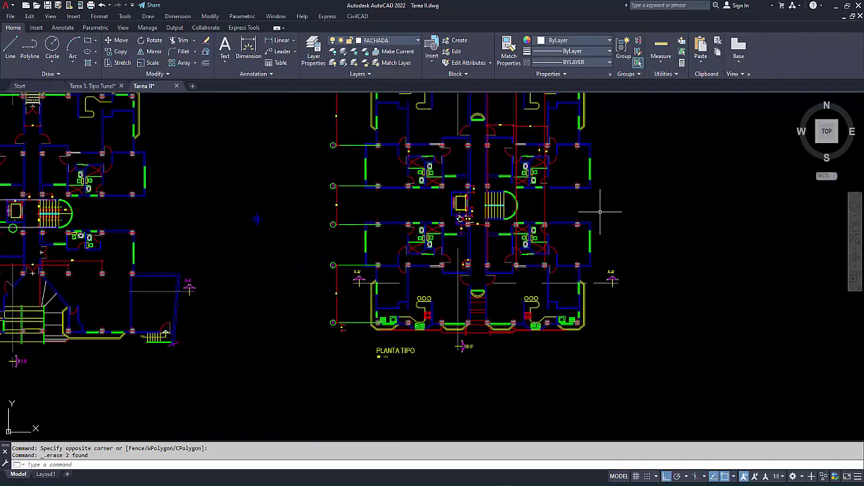
{"action": "middle_click_drag", "start_coordinate": [701, 120], "coordinate": [648, 187]}
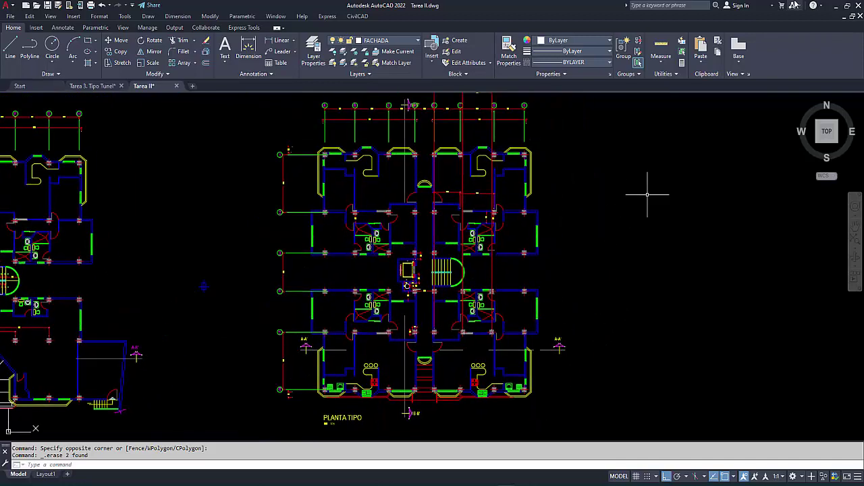
{"action": "left_click", "coordinate": [836, 6]}
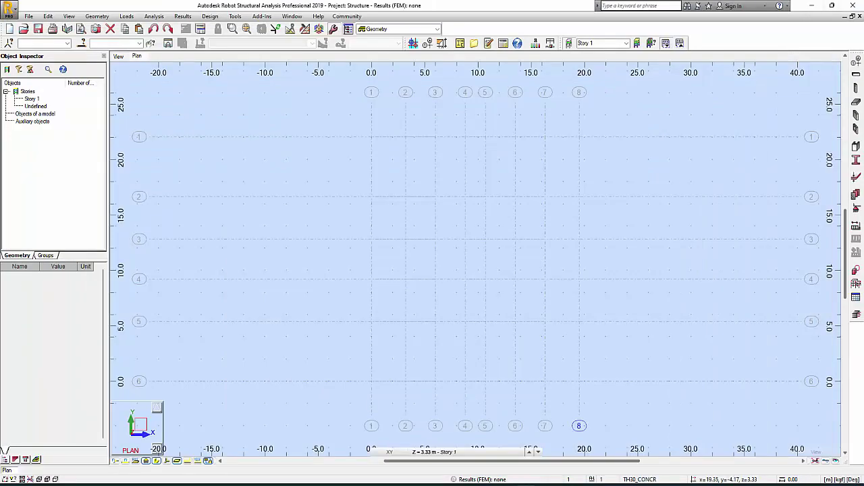
{"action": "left_click", "coordinate": [540, 446]}
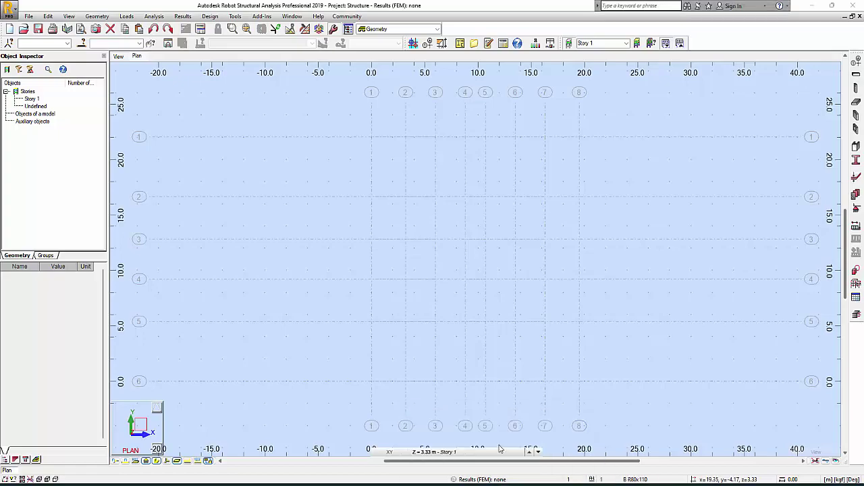
Examine the floor levels on the right side and main facade elevations in AutoCAD, and look over the remaining plans
{"action": "middle_click_drag", "start_coordinate": [237, 220], "coordinate": [627, 140]}
{"action": "scroll", "coordinate": [319, 312], "scroll_direction": "up", "scroll_amount": 8}
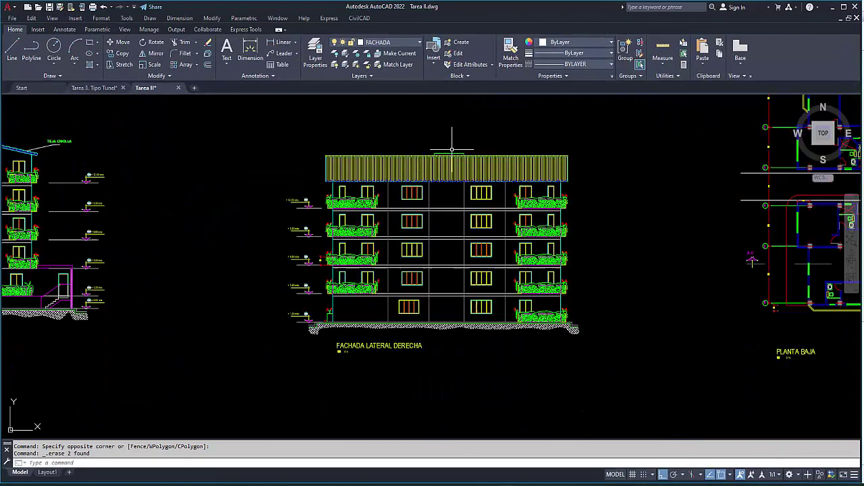
{"action": "scroll", "coordinate": [320, 173], "scroll_direction": "down", "scroll_amount": 2}
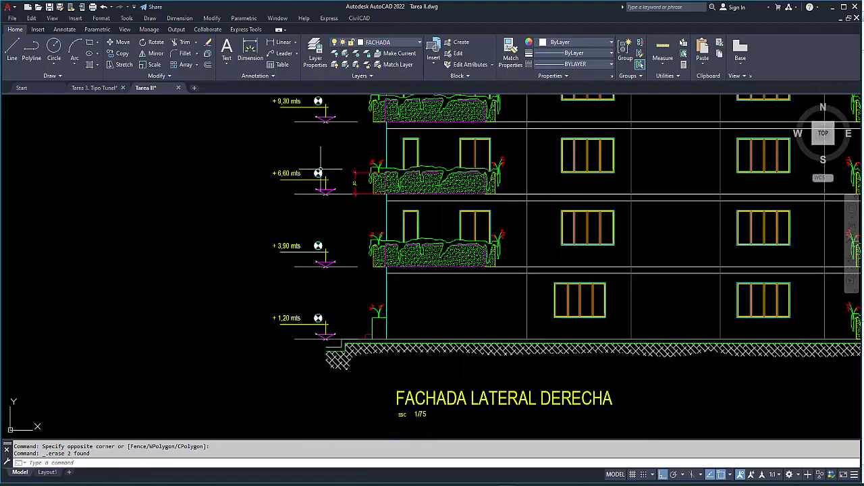
{"action": "scroll", "coordinate": [393, 283], "scroll_direction": "down", "scroll_amount": 6}
{"action": "middle_click_drag", "start_coordinate": [169, 268], "coordinate": [506, 270]}
{"action": "scroll", "coordinate": [310, 274], "scroll_direction": "up", "scroll_amount": 4}
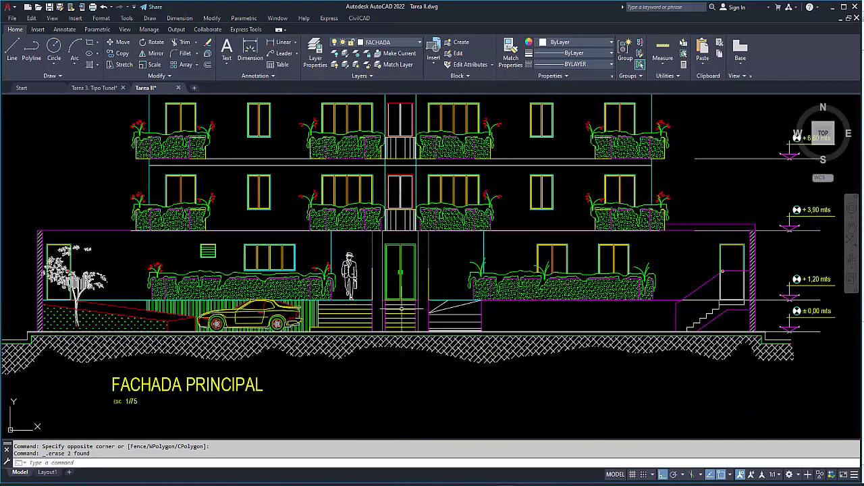
{"action": "scroll", "coordinate": [542, 314], "scroll_direction": "down", "scroll_amount": 4}
{"action": "middle_click_drag", "start_coordinate": [542, 314], "coordinate": [135, 304]}
{"action": "middle_click_drag", "start_coordinate": [607, 297], "coordinate": [446, 297]}
{"action": "middle_click_drag", "start_coordinate": [675, 297], "coordinate": [297, 297]}
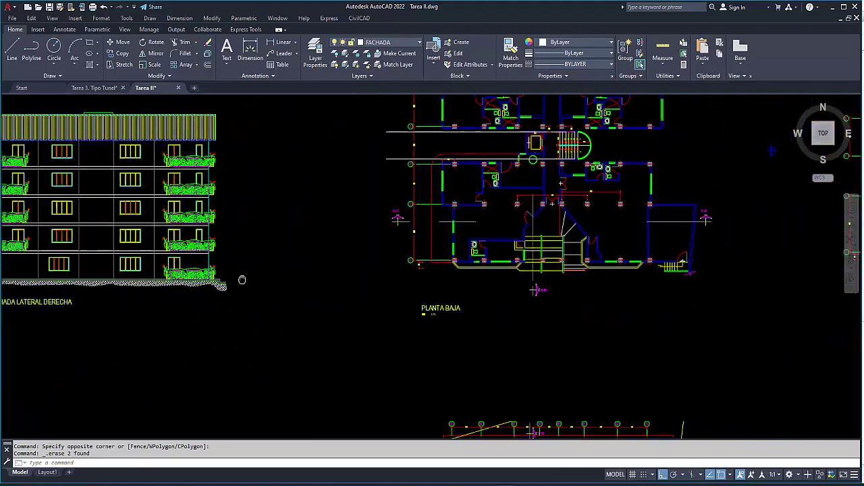
{"action": "middle_click_drag", "start_coordinate": [445, 295], "coordinate": [291, 295]}
{"action": "middle_click_drag", "start_coordinate": [365, 295], "coordinate": [87, 156]}
{"action": "scroll", "coordinate": [420, 226], "scroll_direction": "down", "scroll_amount": 5}
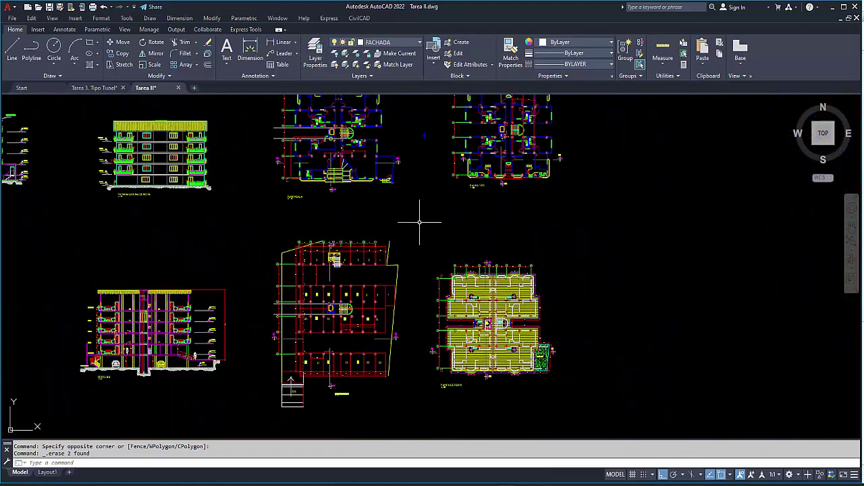
In section CORTE B-B, add a vertical linear dimension from the +1,20 floor level down to the basement's ground line near the entrance stairs
{"action": "middle_click_drag", "start_coordinate": [355, 304], "coordinate": [538, 267]}
{"action": "scroll", "coordinate": [391, 318], "scroll_direction": "up", "scroll_amount": 7}
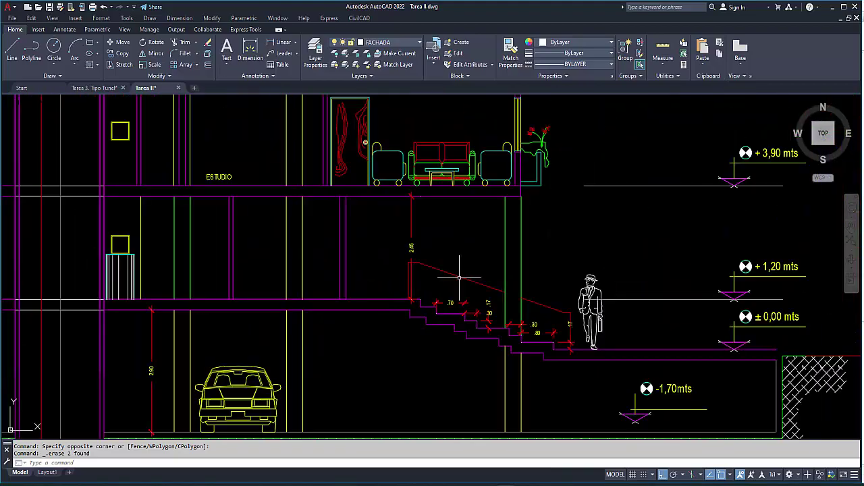
{"action": "scroll", "coordinate": [462, 263], "scroll_direction": "down", "scroll_amount": 3}
{"action": "scroll", "coordinate": [512, 321], "scroll_direction": "up", "scroll_amount": 6}
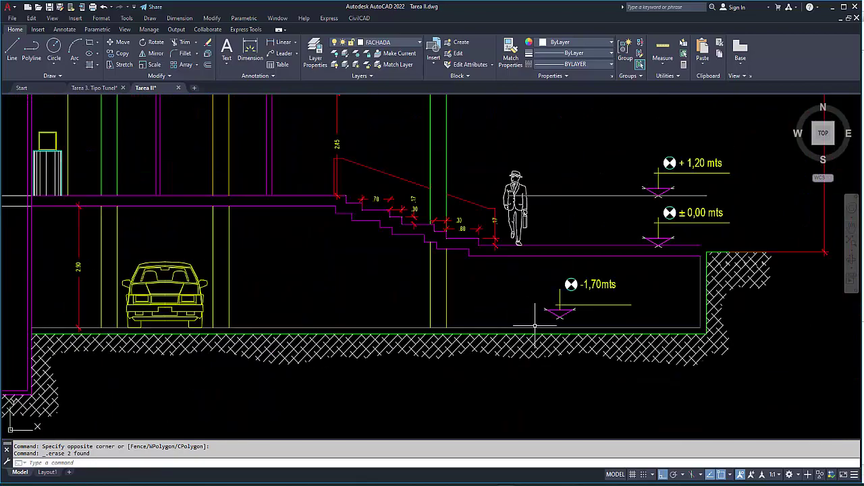
{"action": "scroll", "coordinate": [365, 307], "scroll_direction": "down", "scroll_amount": 2}
{"action": "scroll", "coordinate": [441, 363], "scroll_direction": "down", "scroll_amount": 1}
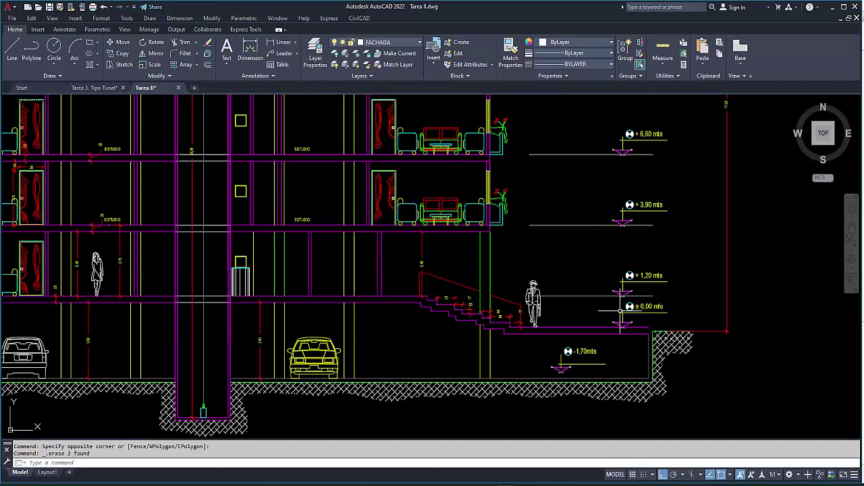
{"action": "left_click", "coordinate": [273, 42]}
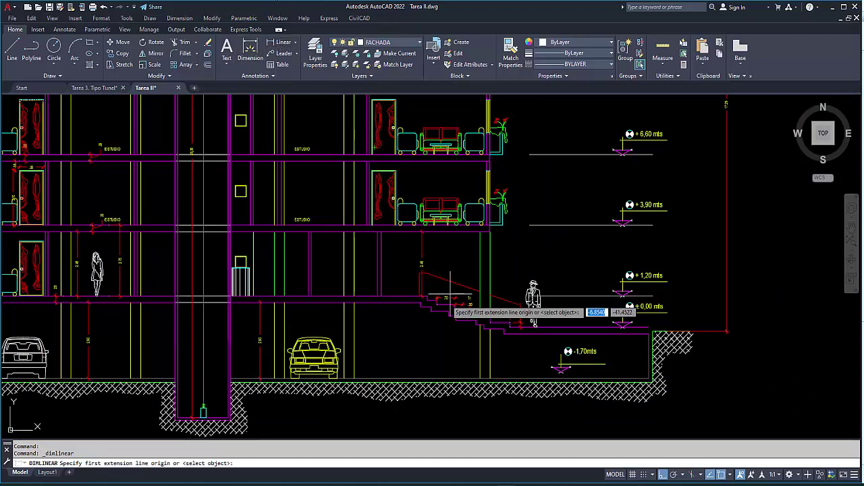
{"action": "left_click", "coordinate": [400, 296]}
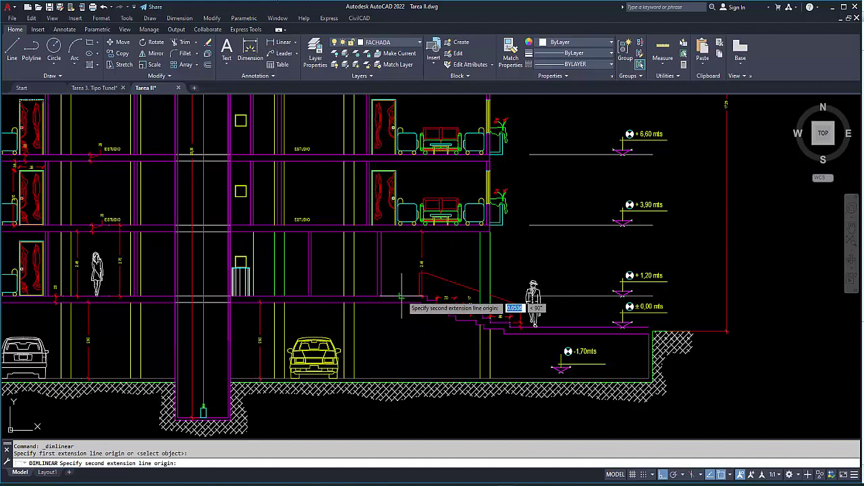
{"action": "left_click", "coordinate": [401, 378]}
{"action": "left_click", "coordinate": [393, 344]}
{"action": "scroll", "coordinate": [398, 343], "scroll_direction": "up", "scroll_amount": 2}
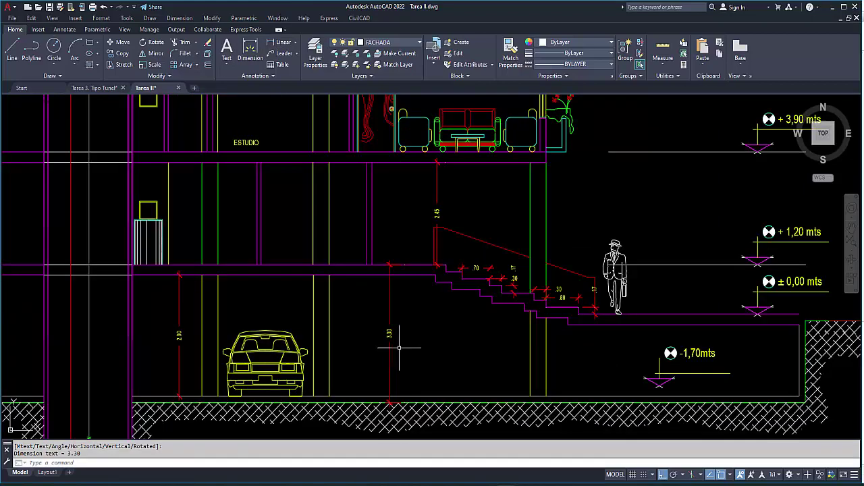
Add a vertical linear dimension for the elevator pit's depth, from its underside up to the basement floor line
{"action": "middle_click_drag", "start_coordinate": [108, 420], "coordinate": [388, 310]}
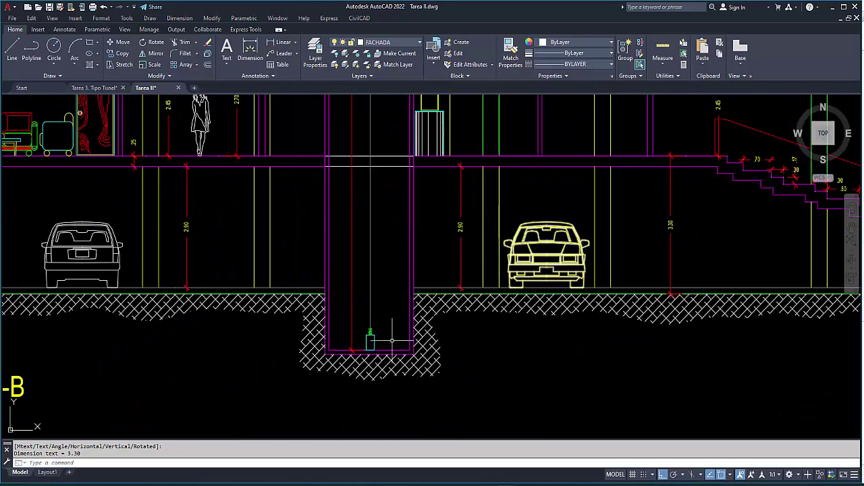
{"action": "left_click", "coordinate": [278, 42]}
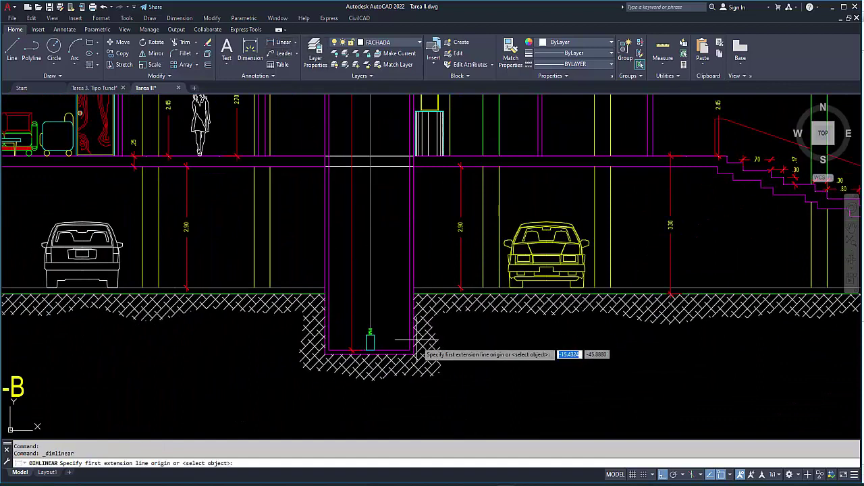
{"action": "left_click", "coordinate": [412, 351]}
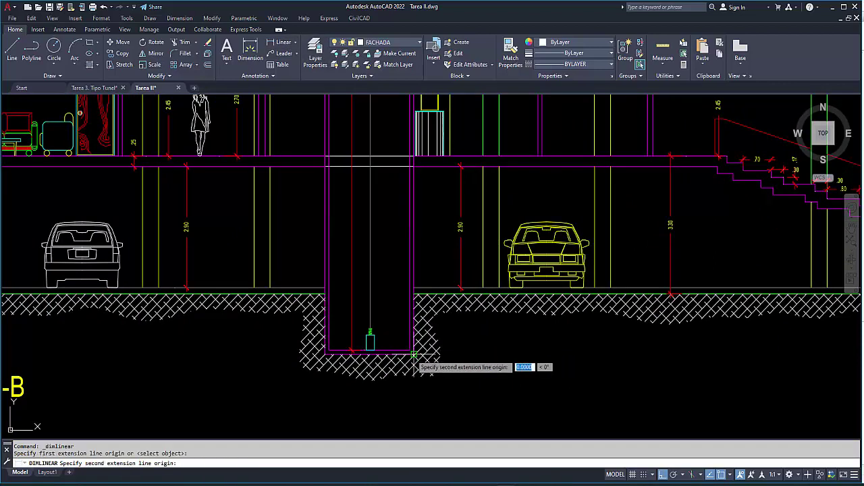
{"action": "left_click", "coordinate": [413, 291]}
{"action": "left_click", "coordinate": [395, 299]}
{"action": "scroll", "coordinate": [398, 310], "scroll_direction": "up", "scroll_amount": 4}
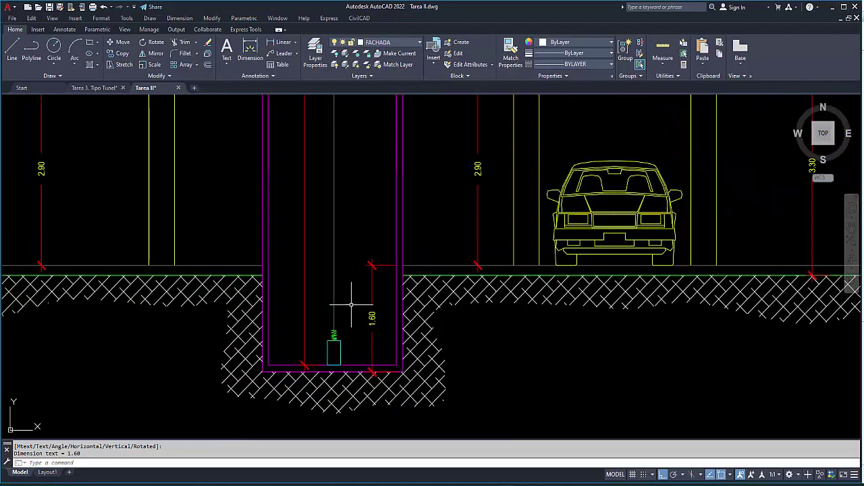
Add a vertical linear dimension from the ±0,00 slab line down to the basement's ground line, placed near the entrance stairs
{"action": "scroll", "coordinate": [349, 309], "scroll_direction": "down", "scroll_amount": 2}
{"action": "middle_click_drag", "start_coordinate": [480, 265], "coordinate": [11, 265]}
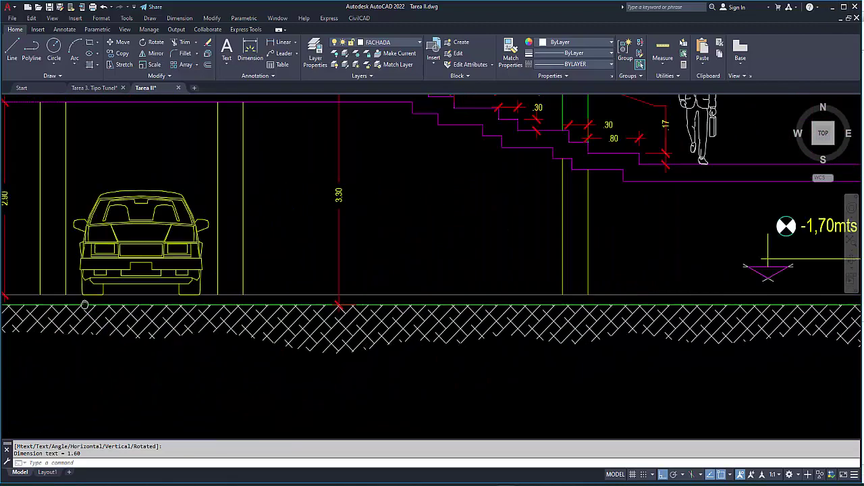
{"action": "middle_click_drag", "start_coordinate": [607, 405], "coordinate": [434, 260]}
{"action": "middle_click_drag", "start_coordinate": [640, 275], "coordinate": [251, 304]}
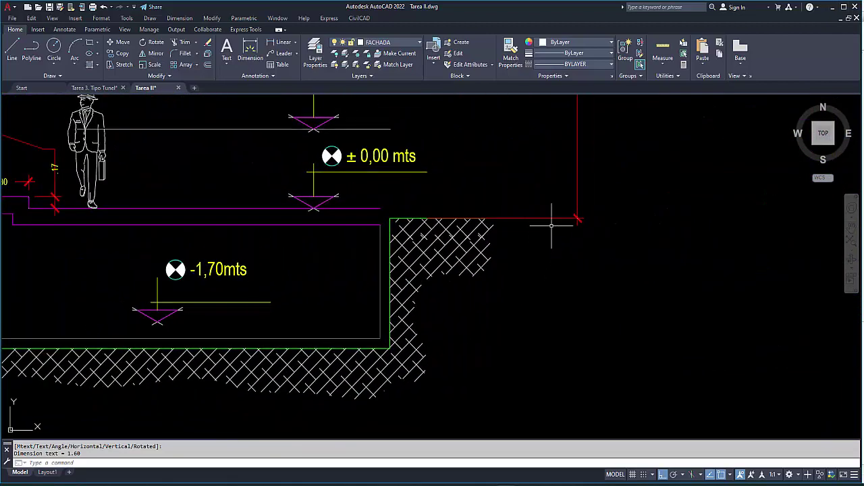
{"action": "left_click", "coordinate": [278, 43]}
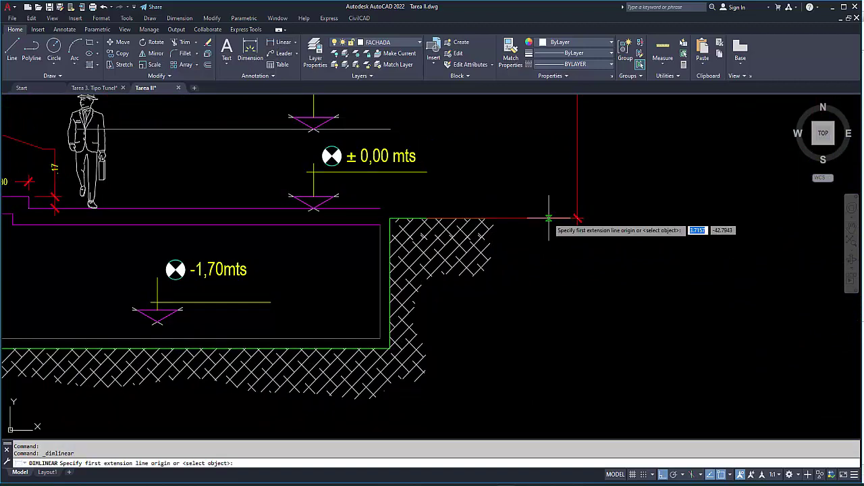
{"action": "left_click", "coordinate": [269, 210]}
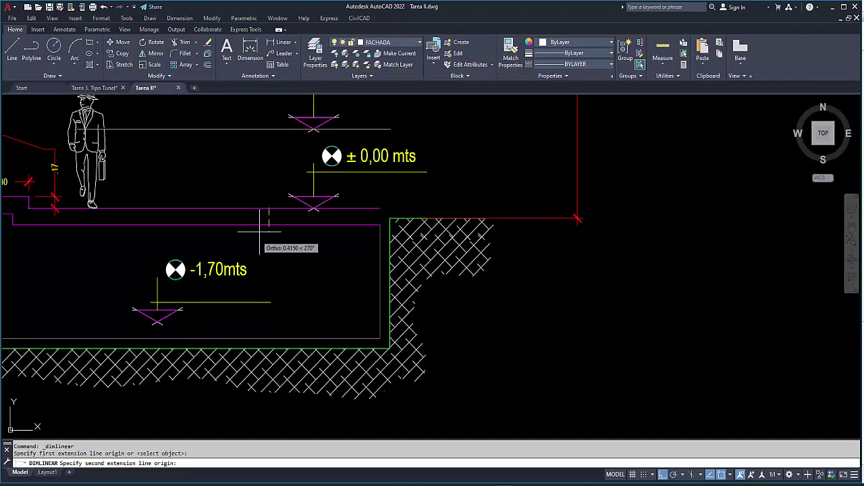
{"action": "scroll", "coordinate": [270, 202], "scroll_direction": "down", "scroll_amount": 3}
{"action": "middle_click_drag", "start_coordinate": [557, 211], "coordinate": [658, 229]}
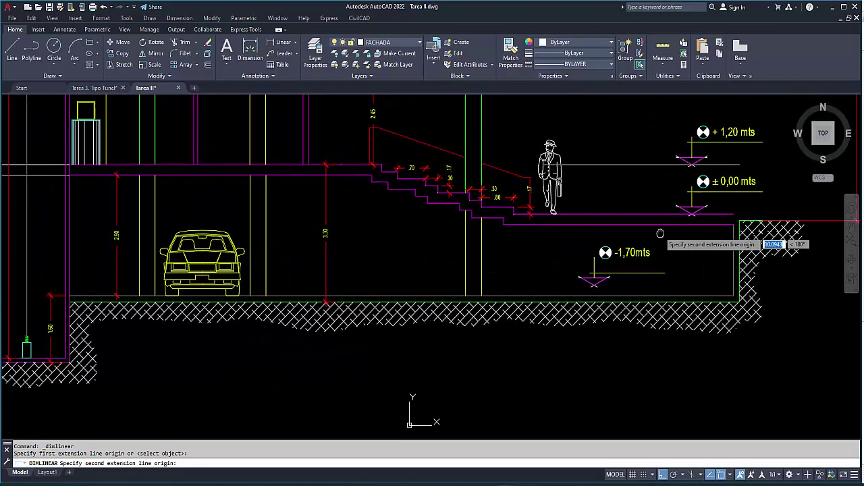
{"action": "left_click", "coordinate": [665, 297]}
{"action": "left_click", "coordinate": [394, 257]}
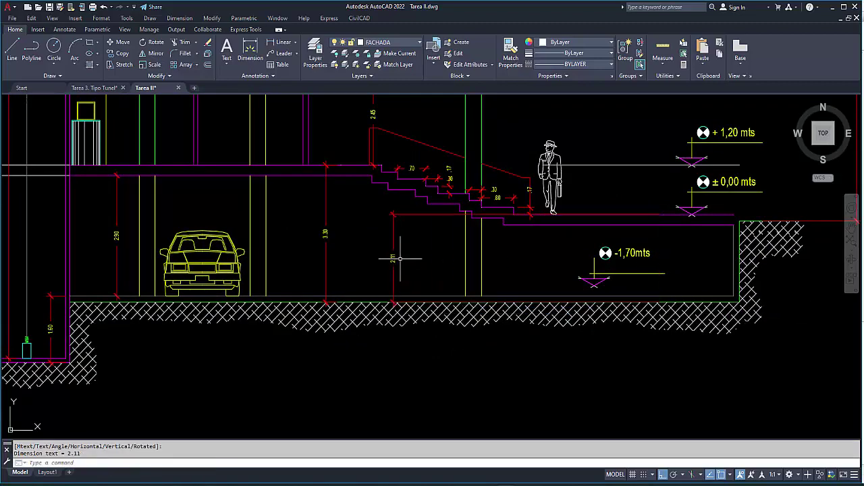
Switch to Robot Structural Analysis and set the height of Story 1 to 1.60 m
{"action": "middle_click_drag", "start_coordinate": [335, 251], "coordinate": [509, 248]}
{"action": "scroll", "coordinate": [509, 248], "scroll_direction": "down", "scroll_amount": 2}
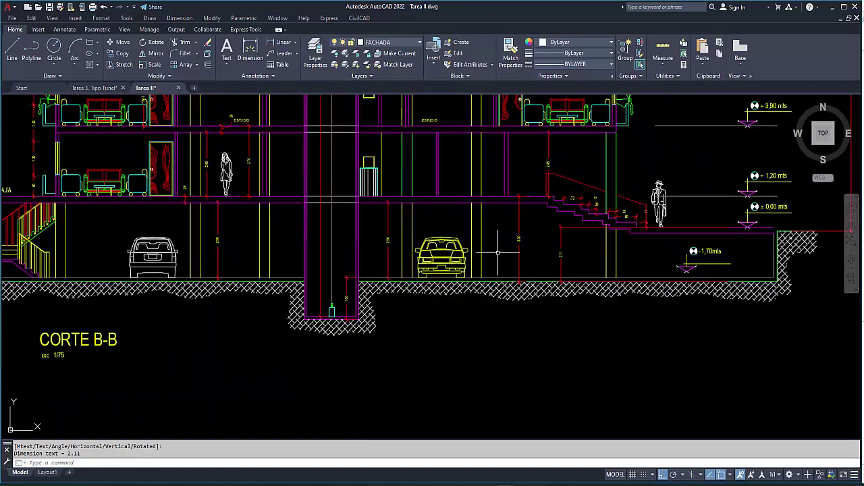
{"action": "scroll", "coordinate": [301, 262], "scroll_direction": "up", "scroll_amount": 2}
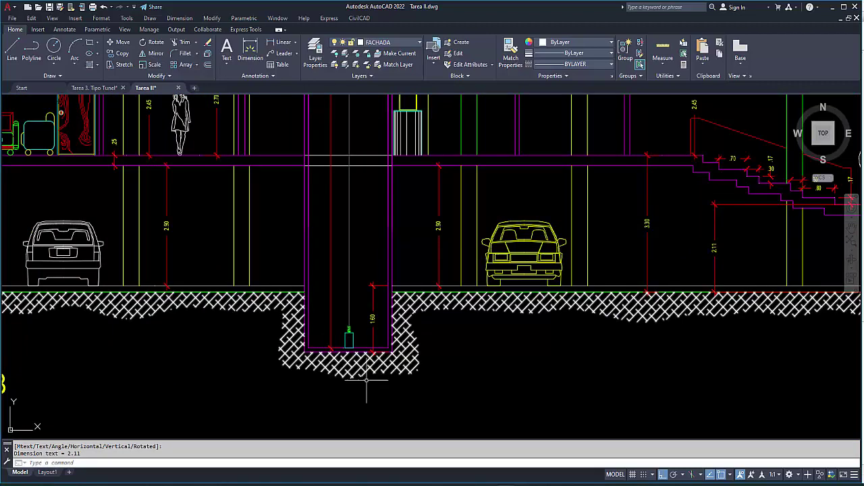
{"action": "left_click", "coordinate": [832, 7]}
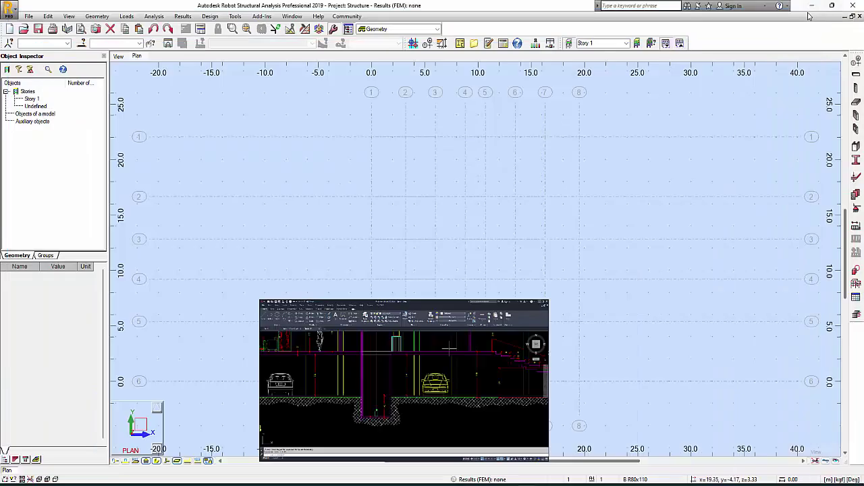
{"action": "left_click", "coordinate": [31, 99]}
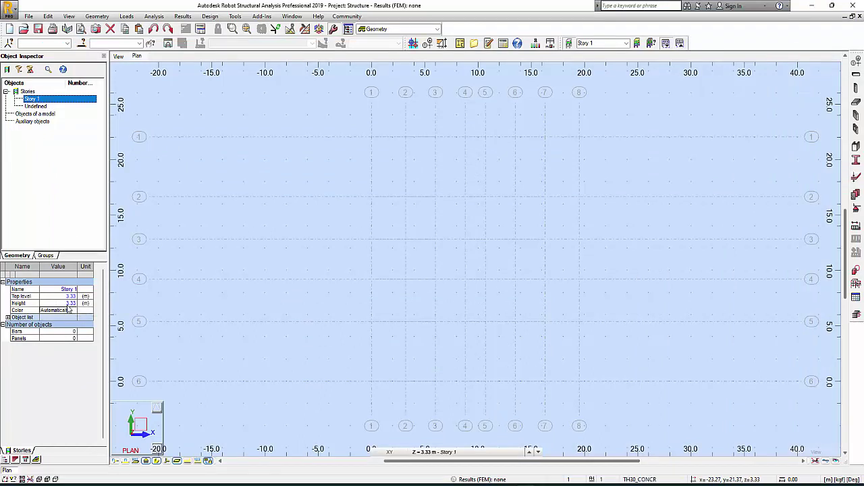
{"action": "left_click", "coordinate": [70, 305]}
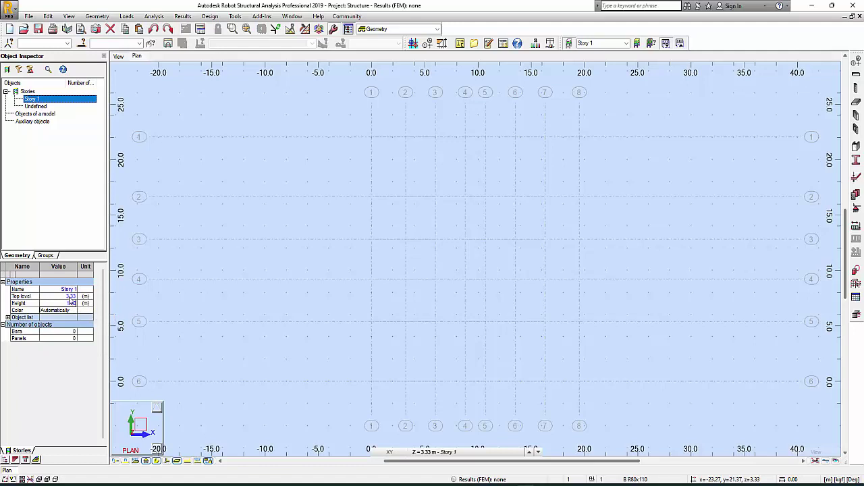
{"action": "left_click", "coordinate": [72, 296]}
{"action": "left_click", "coordinate": [70, 289]}
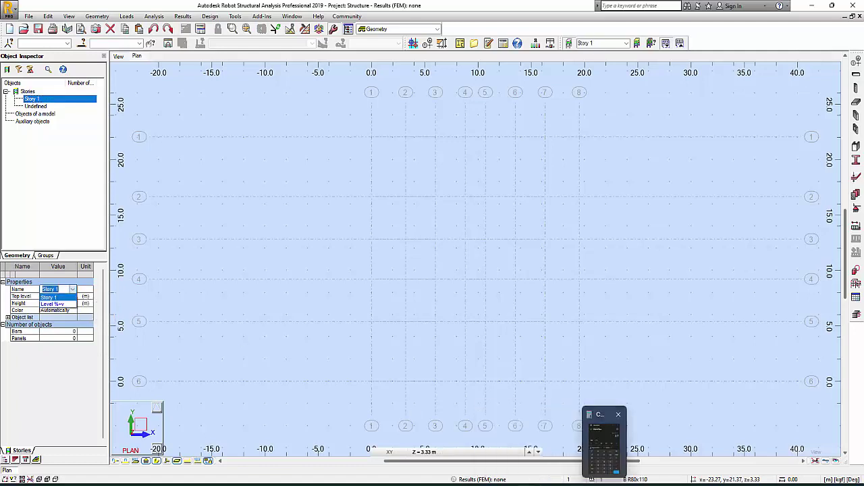
Switch to AutoCAD and examine the dimensioned basement levels between the elevator pit and the entrance stairs in section B-B
{"action": "left_click", "coordinate": [622, 473]}
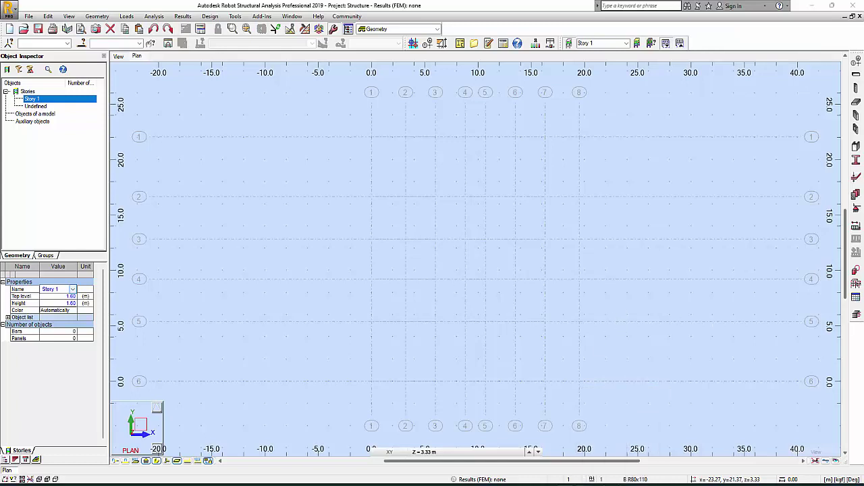
{"action": "mouse_move", "coordinate": [564, 483]}
{"action": "left_click", "coordinate": [523, 419]}
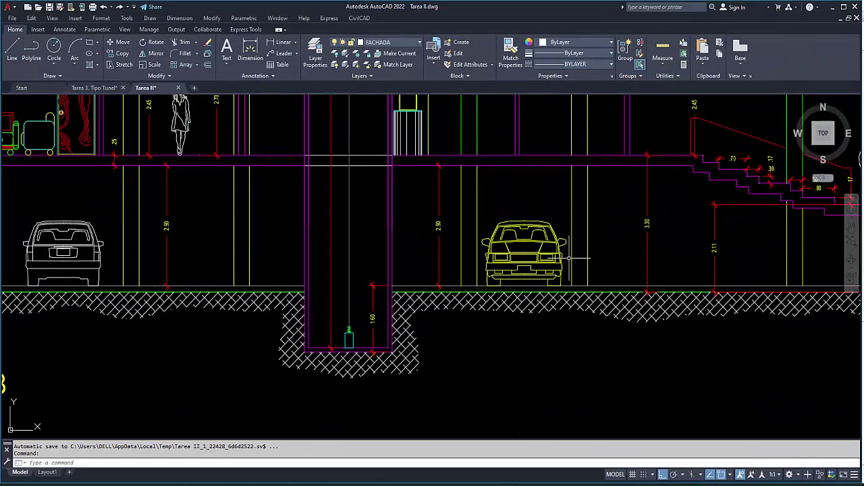
{"action": "mouse_move", "coordinate": [577, 257]}
{"action": "middle_mouse_down"}
{"action": "mouse_move", "coordinate": [396, 258]}
{"action": "mouse_move", "coordinate": [321, 280]}
{"action": "middle_mouse_up"}
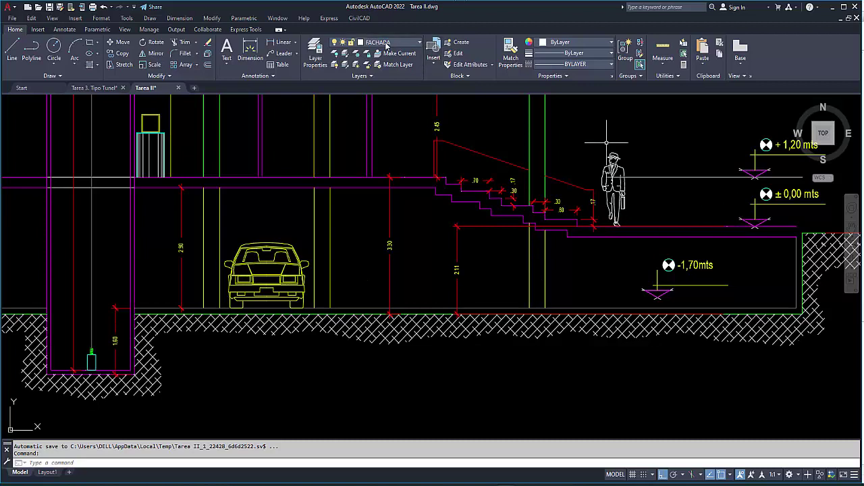
{"action": "left_click", "coordinate": [281, 42]}
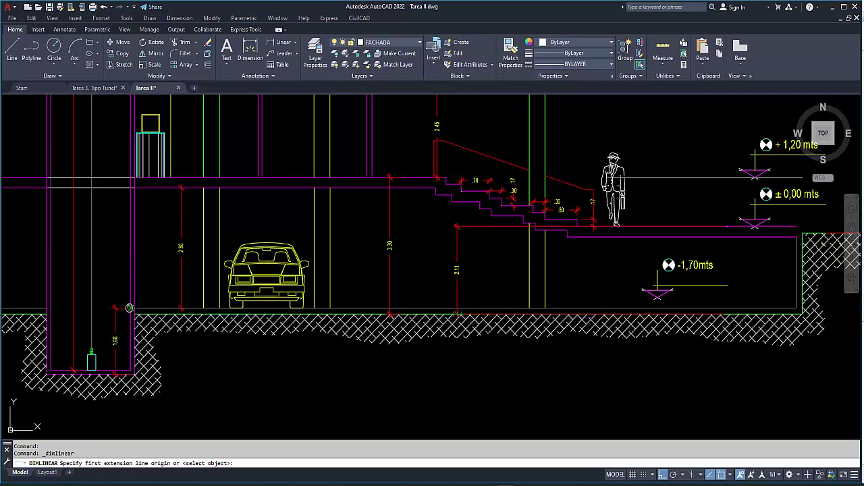
{"action": "middle_click_drag", "start_coordinate": [126, 307], "coordinate": [432, 328]}
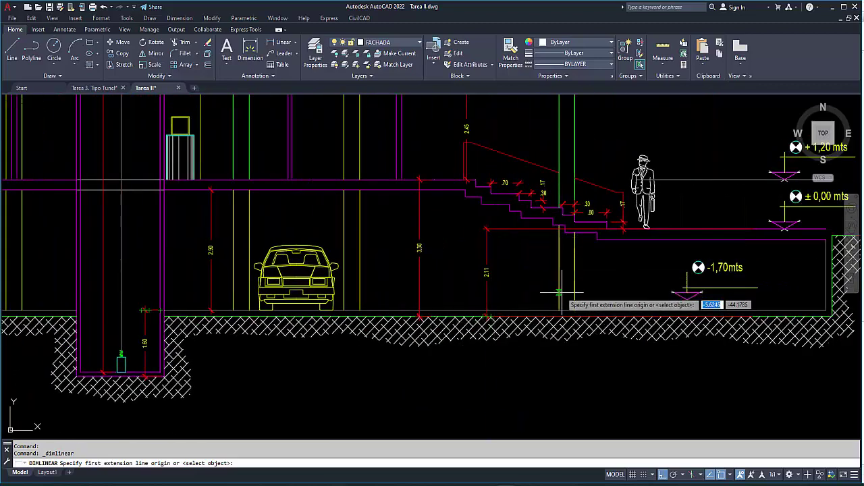
{"action": "middle_click_drag", "start_coordinate": [231, 282], "coordinate": [413, 288]}
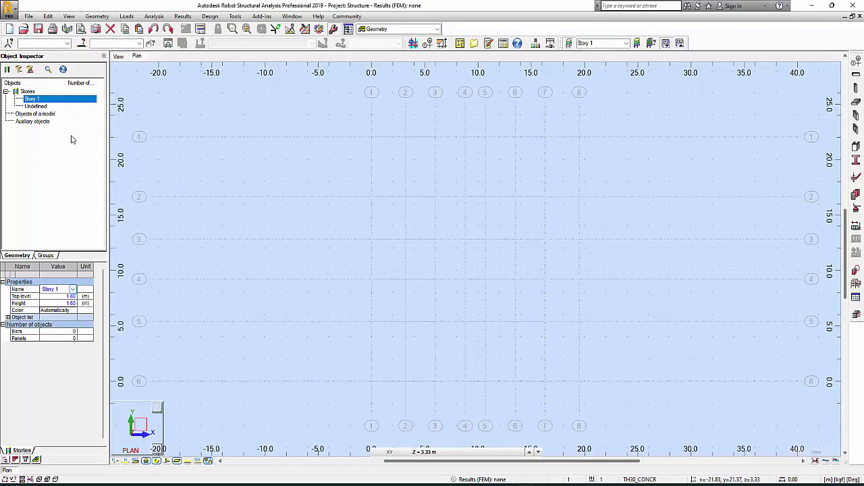
Return to Robot Structural Analysis and rename Story 1 as N-2.10m
{"action": "left_click", "coordinate": [34, 290]}
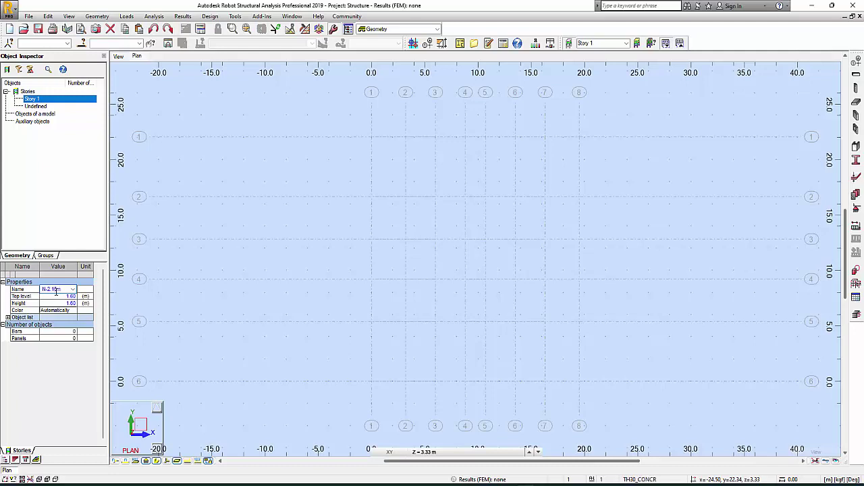
{"action": "type", "text": "m"}
{"action": "key", "text": "Return"}
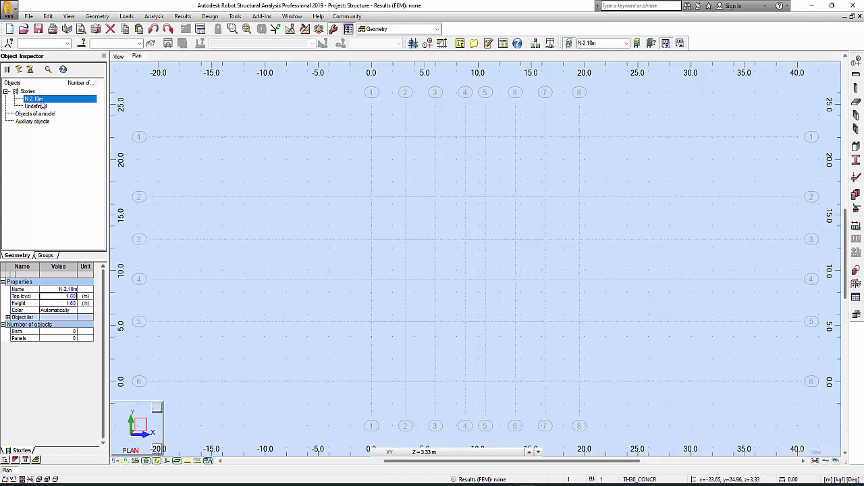
Switch to the drawing Tarea II.dwg in AutoCAD, showing the basement of section B-B
{"action": "mouse_move", "coordinate": [584, 485]}
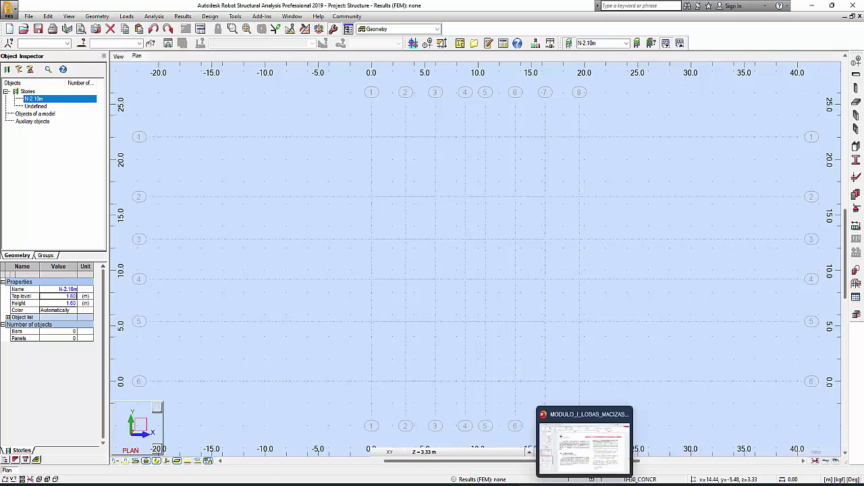
{"action": "mouse_move", "coordinate": [505, 485]}
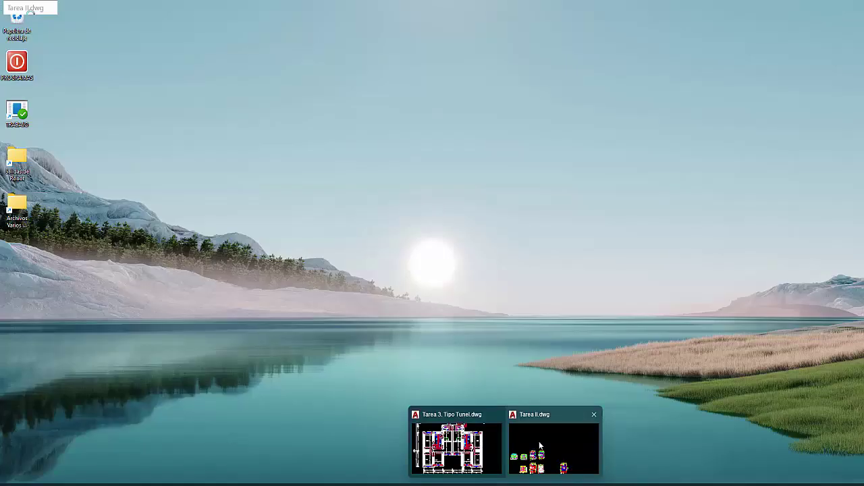
{"action": "left_click", "coordinate": [540, 446]}
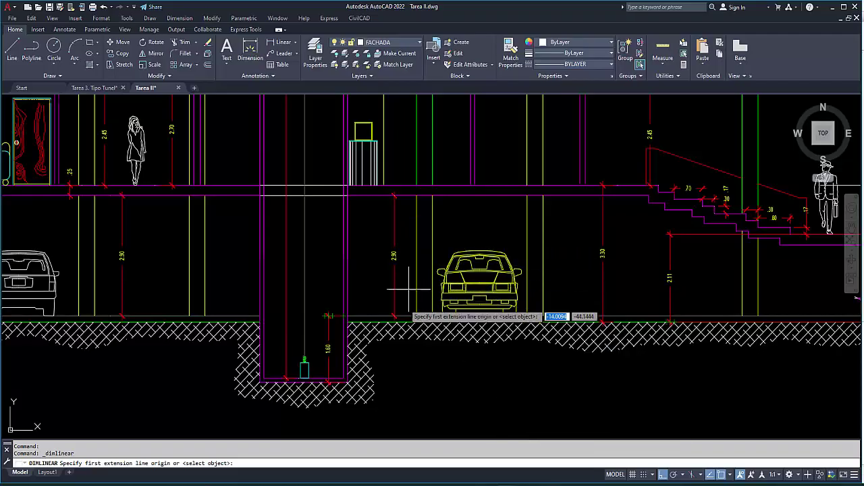
{"action": "left_click", "coordinate": [394, 315]}
{"action": "left_click", "coordinate": [394, 196]}
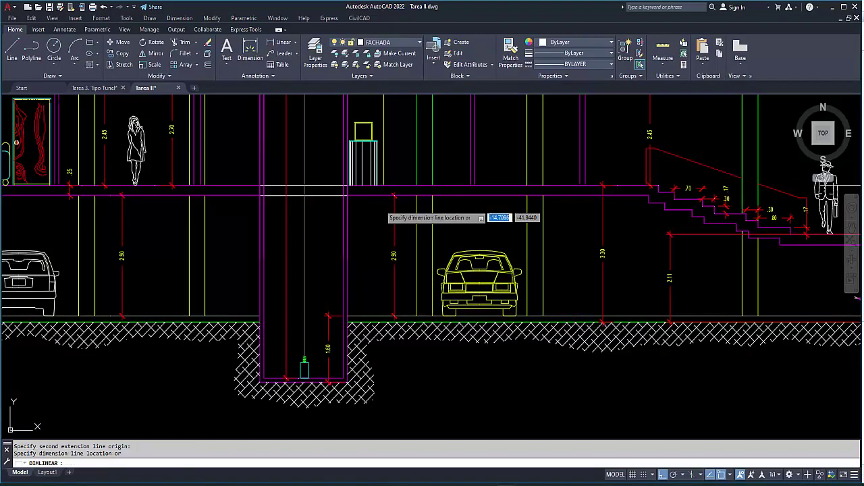
{"action": "left_click", "coordinate": [395, 198]}
{"action": "key", "text": "Escape"}
Stretch the upper end of the basement height dimension between the elevator pit and the car up to the slab's top face
{"action": "left_click", "coordinate": [399, 241]}
{"action": "left_click", "coordinate": [385, 222]}
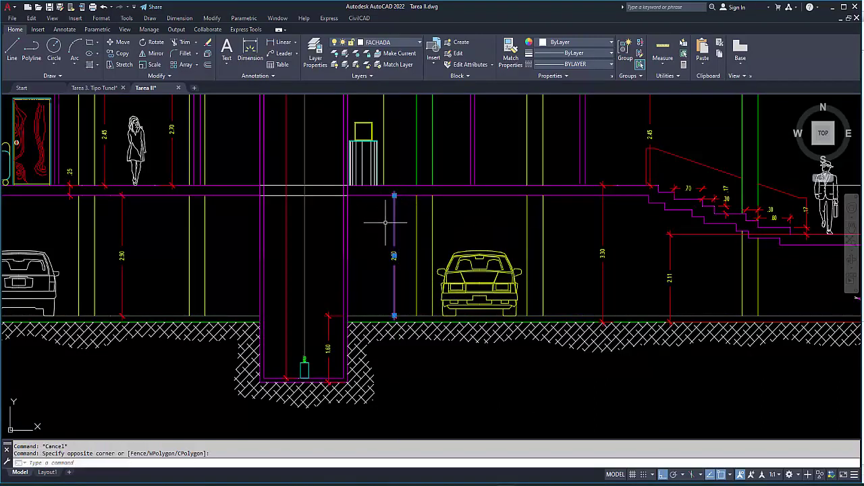
{"action": "left_click", "coordinate": [393, 196]}
{"action": "left_click", "coordinate": [394, 184]}
{"action": "key", "text": "Escape"}
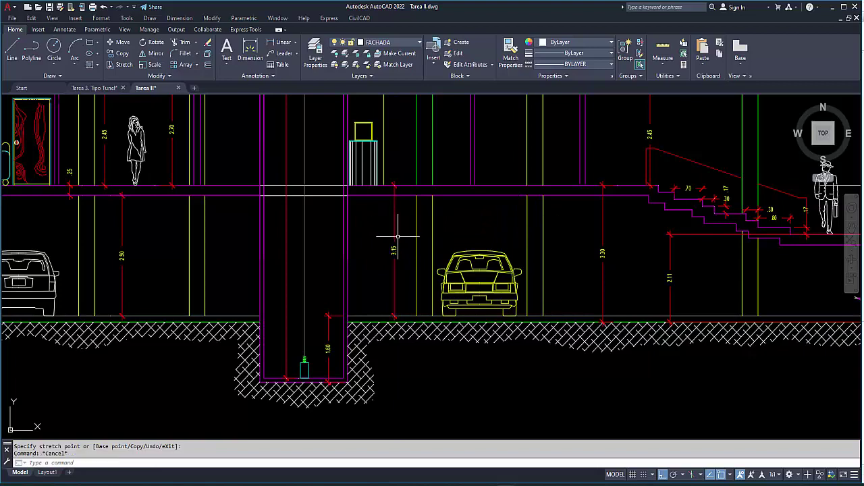
Return to Robot Structural Analysis and open the Add Stories dialog for story N-2.10m
{"action": "scroll", "coordinate": [398, 236], "scroll_direction": "up", "scroll_amount": 2}
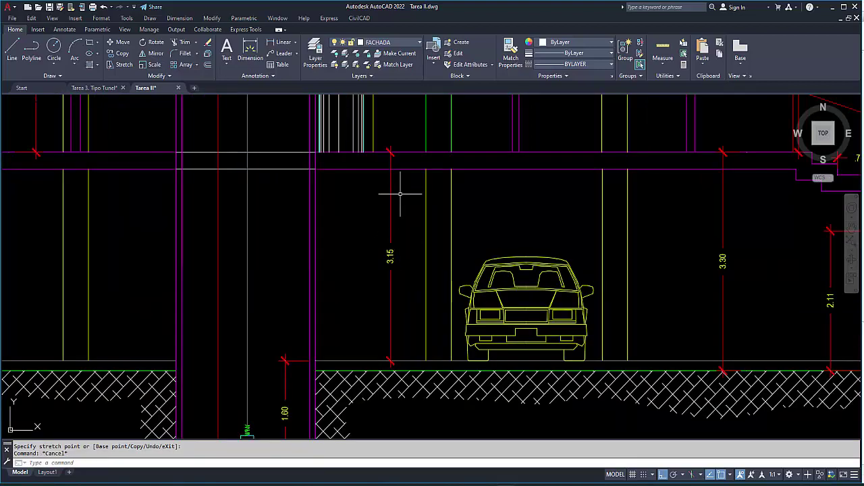
{"action": "scroll", "coordinate": [398, 182], "scroll_direction": "down", "scroll_amount": 5}
{"action": "scroll", "coordinate": [670, 235], "scroll_direction": "up", "scroll_amount": 1}
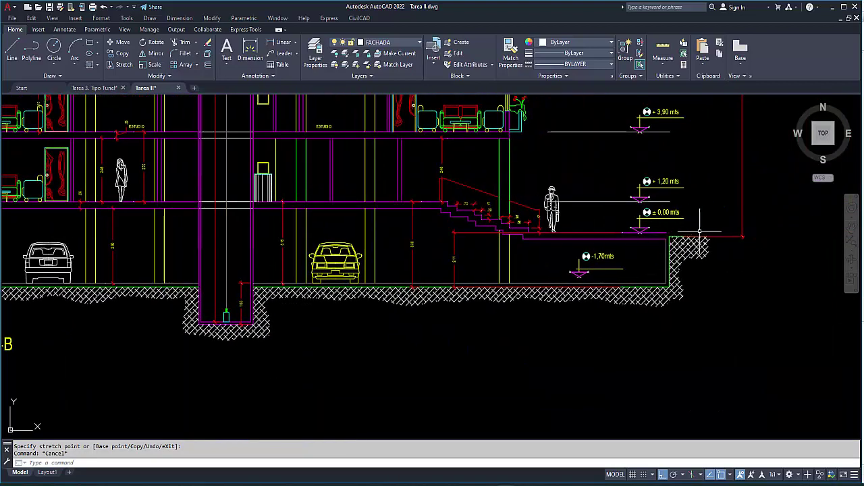
{"action": "scroll", "coordinate": [262, 203], "scroll_direction": "up", "scroll_amount": 2}
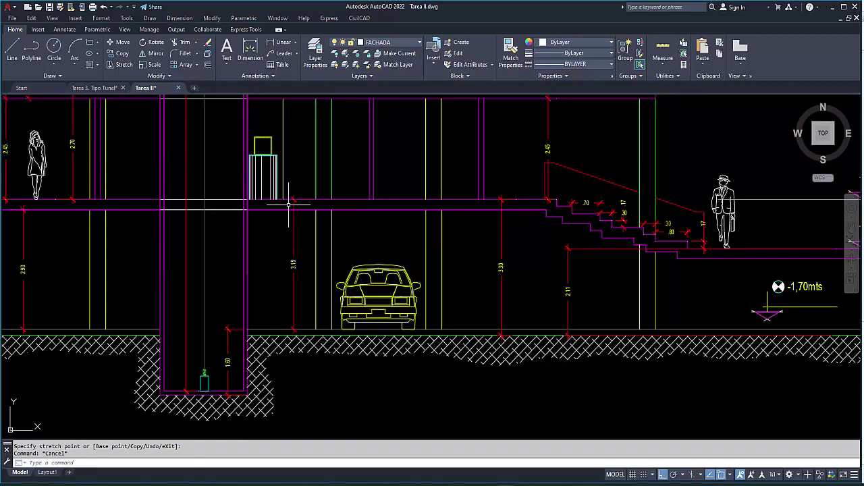
{"action": "middle_click_drag", "start_coordinate": [289, 203], "coordinate": [145, 221]}
{"action": "mouse_move", "coordinate": [533, 483]}
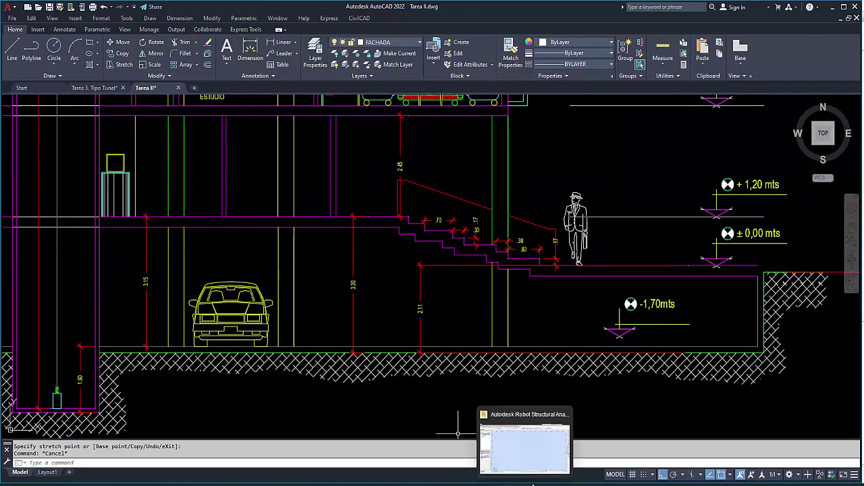
{"action": "left_click", "coordinate": [513, 482]}
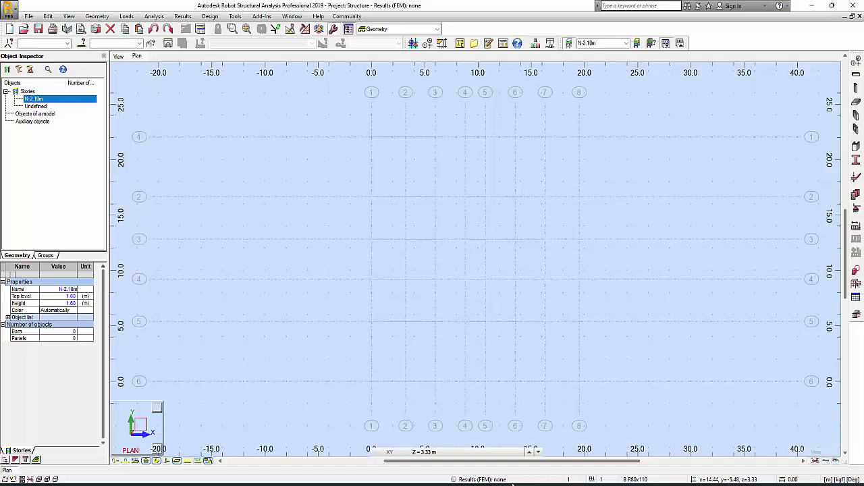
{"action": "right_click", "coordinate": [58, 103]}
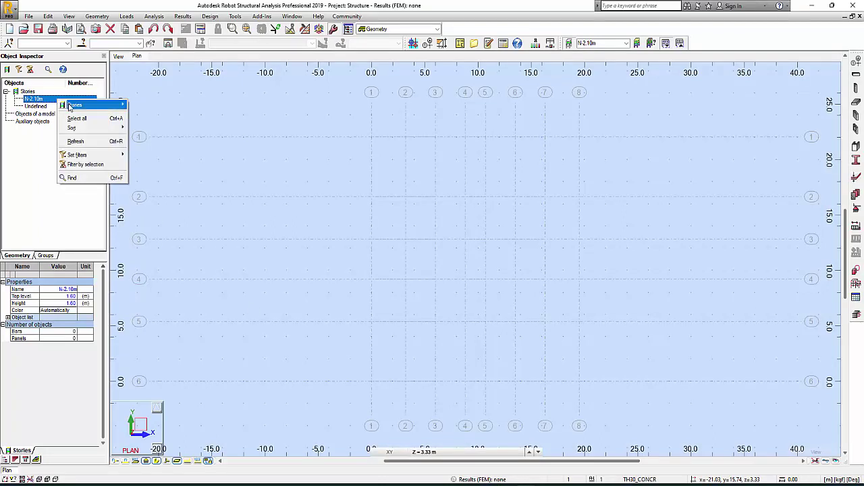
{"action": "mouse_move", "coordinate": [78, 105]}
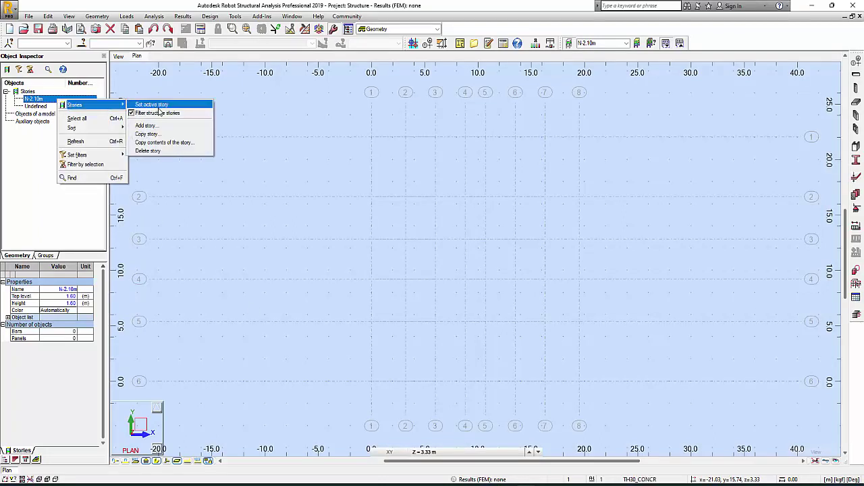
{"action": "left_click", "coordinate": [145, 125]}
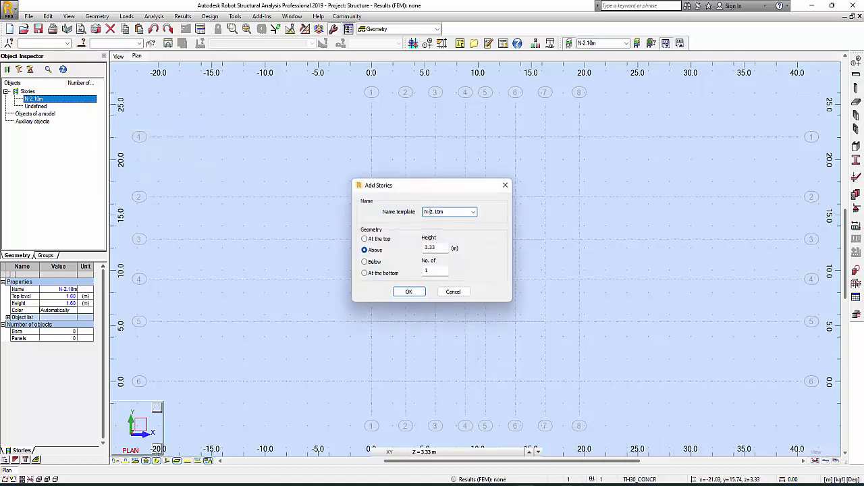
Switch to AutoCAD and add a vertical linear dimension from the ±0,00 line up to the +1,20 slab line, placed beside the level markers
{"action": "mouse_move", "coordinate": [505, 484]}
{"action": "mouse_move", "coordinate": [584, 485]}
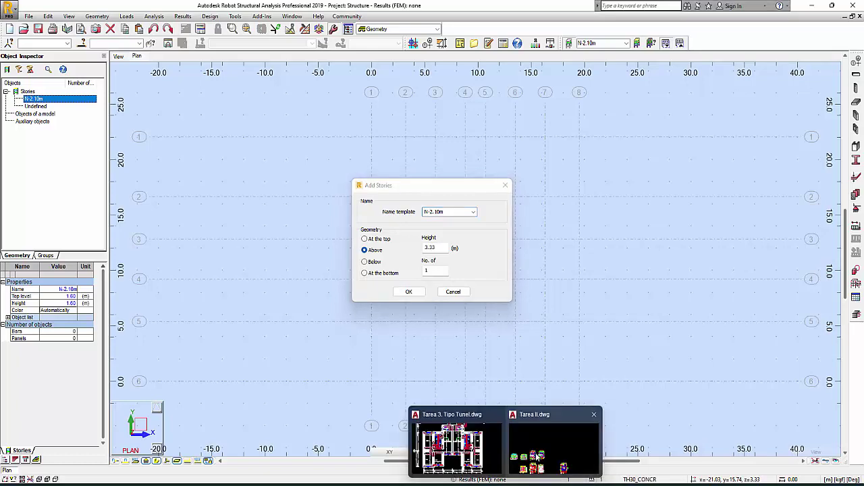
{"action": "left_click", "coordinate": [459, 446]}
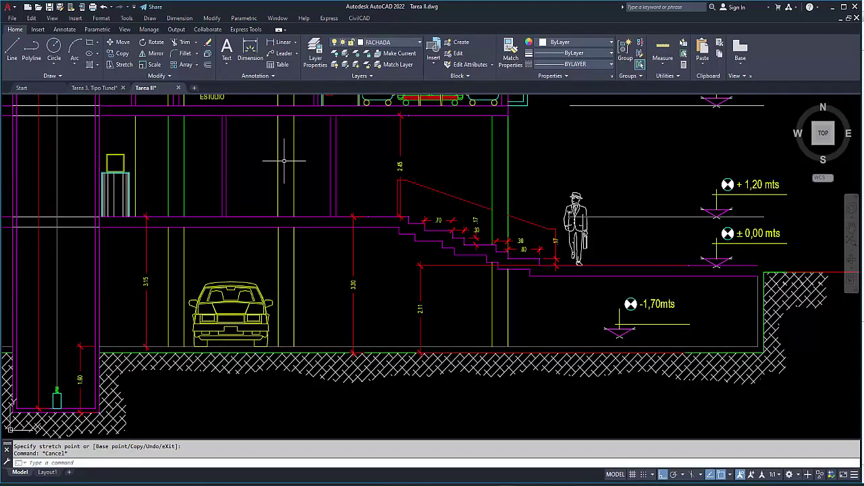
{"action": "left_click", "coordinate": [280, 42]}
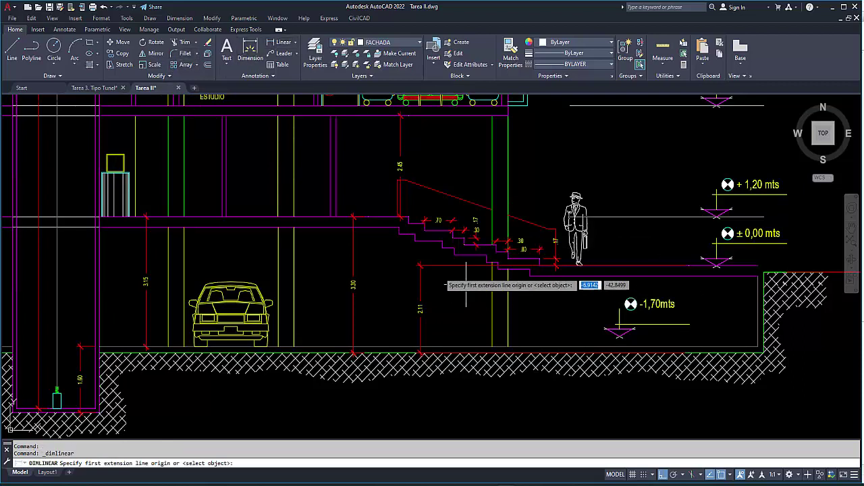
{"action": "left_click", "coordinate": [420, 266]}
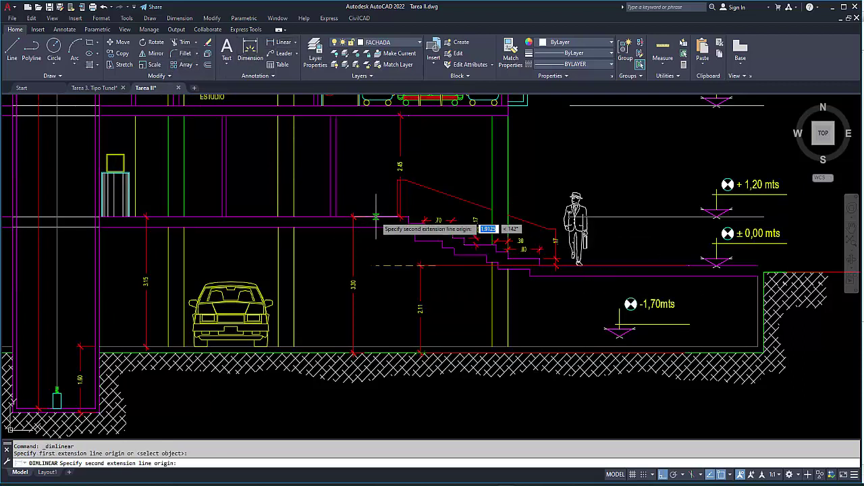
{"action": "left_click", "coordinate": [353, 217]}
{"action": "left_click", "coordinate": [656, 240]}
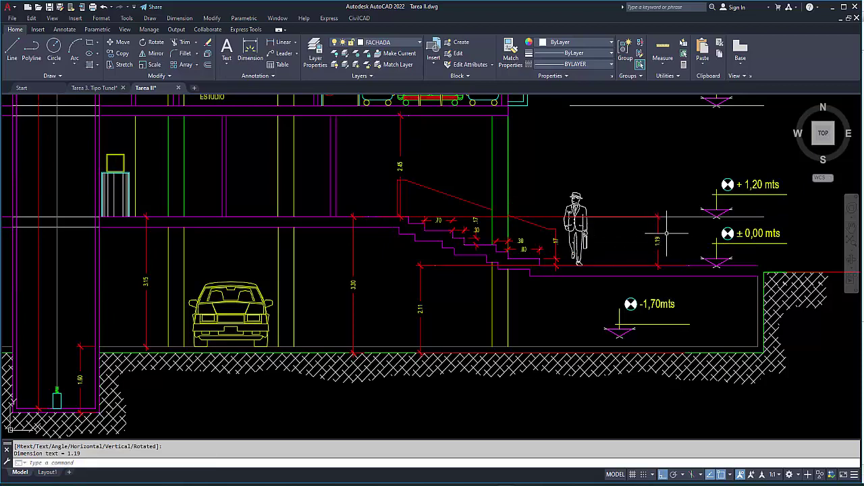
{"action": "scroll", "coordinate": [664, 238], "scroll_direction": "up", "scroll_amount": 2}
{"action": "middle_click_drag", "start_coordinate": [713, 228], "coordinate": [526, 262]}
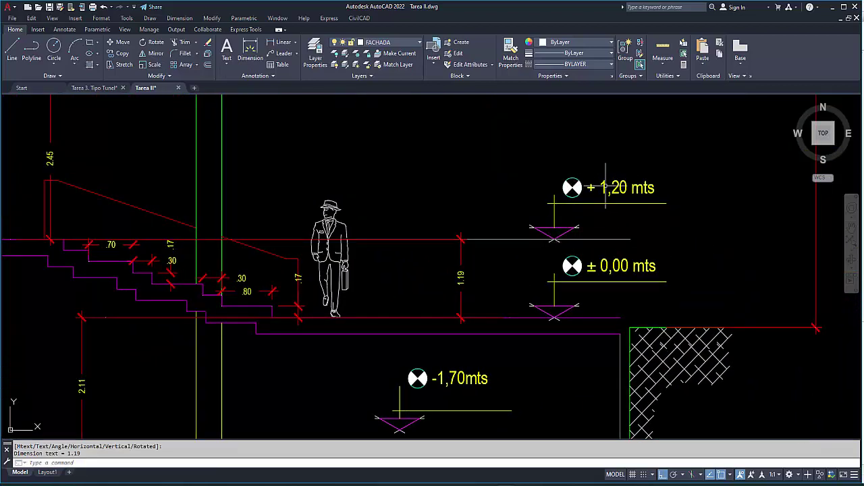
{"action": "scroll", "coordinate": [514, 209], "scroll_direction": "down", "scroll_amount": 3}
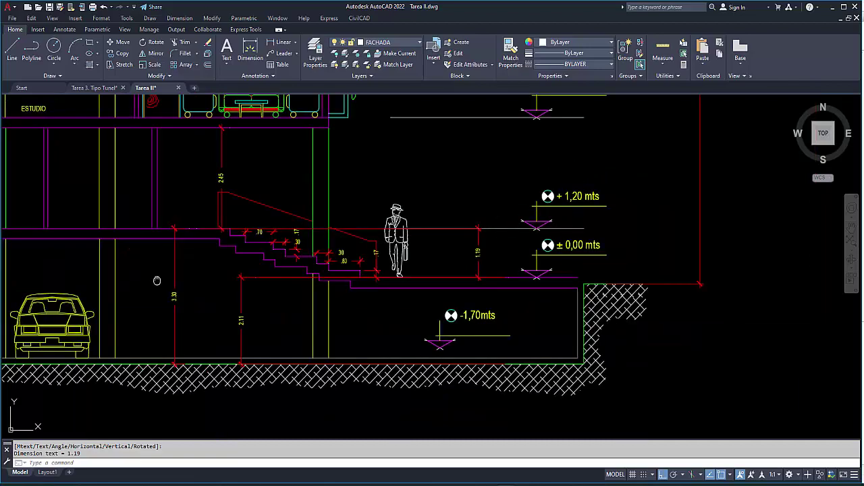
{"action": "middle_click_drag", "start_coordinate": [142, 270], "coordinate": [383, 288]}
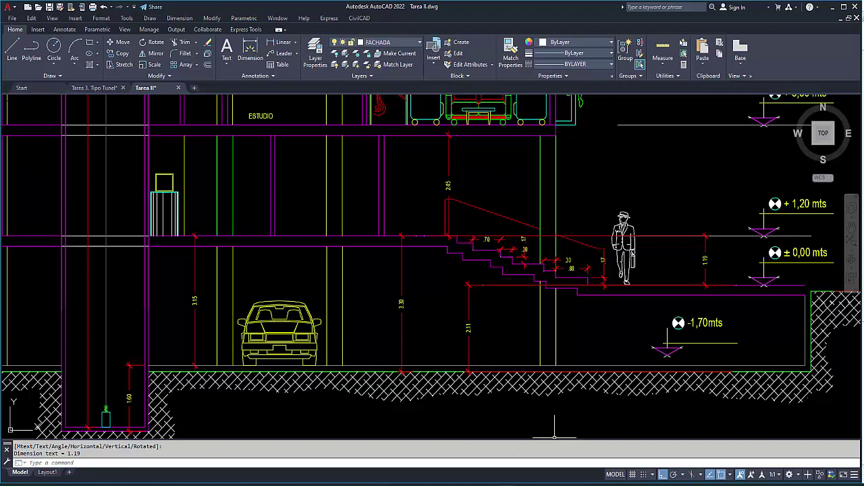
Return to Robot Structural Analysis and add one story named N+1.20m above N-2.10m with a height of 3.15 m
{"action": "mouse_move", "coordinate": [584, 483]}
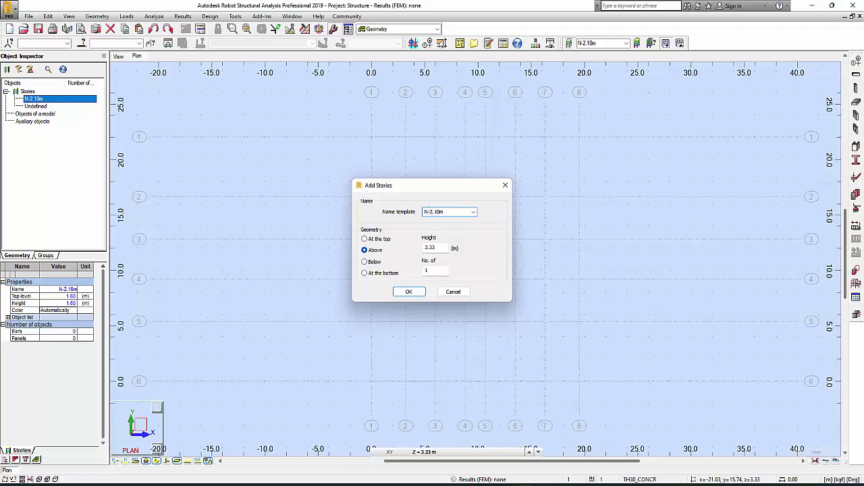
{"action": "mouse_move", "coordinate": [513, 483]}
{"action": "left_click", "coordinate": [522, 458]}
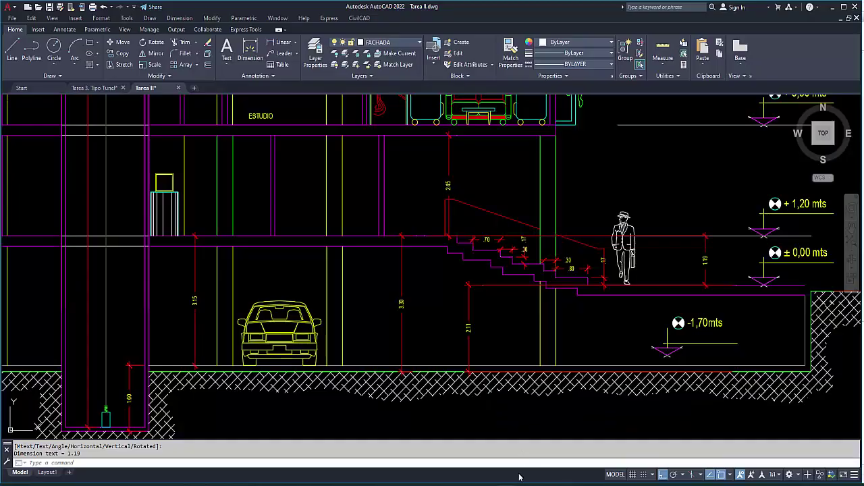
{"action": "left_click", "coordinate": [830, 7]}
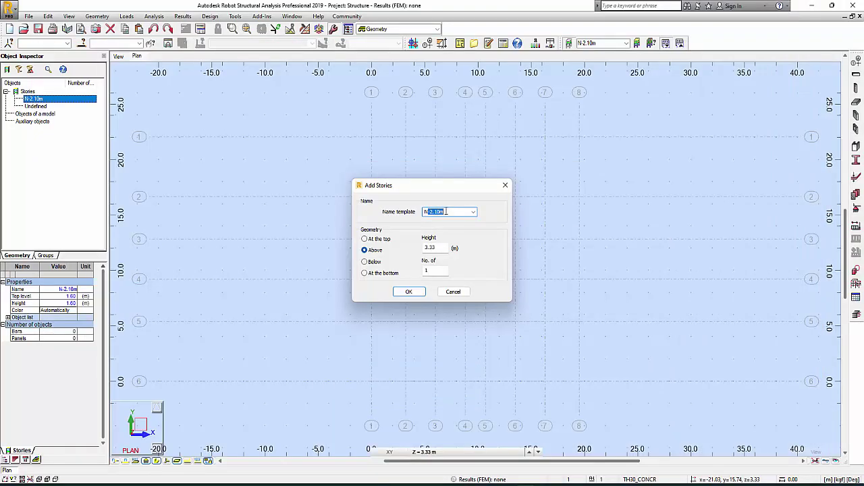
{"action": "type", "text": "N+1."}
{"action": "left_click_drag", "start_coordinate": [431, 248], "coordinate": [440, 248]}
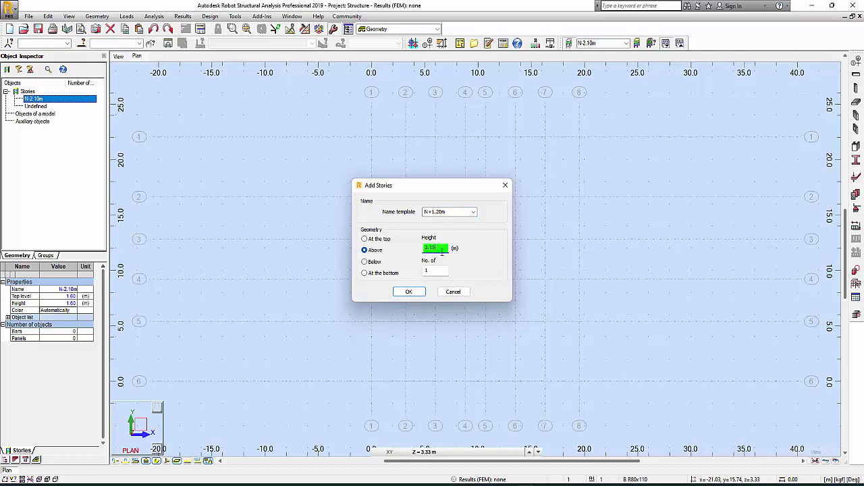
{"action": "left_click", "coordinate": [409, 292]}
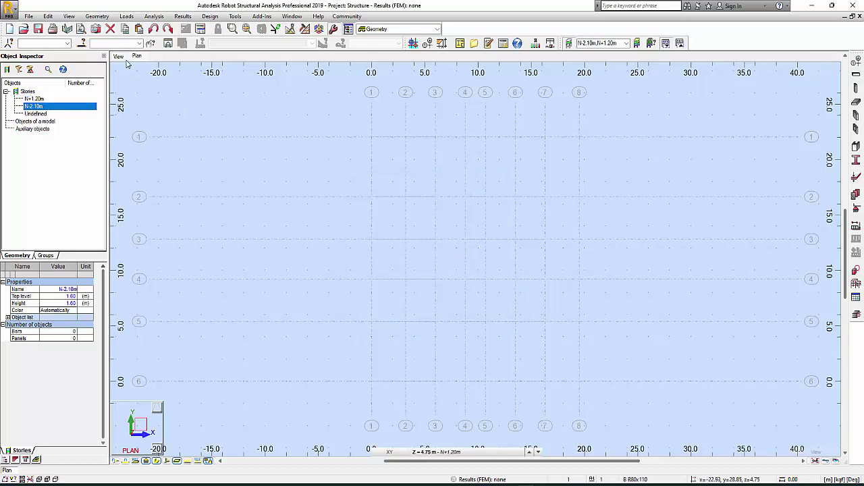
Examine the story levels in the 3D view and check the properties of story N+1.20m
{"action": "scroll", "coordinate": [349, 308], "scroll_direction": "up", "scroll_amount": 3}
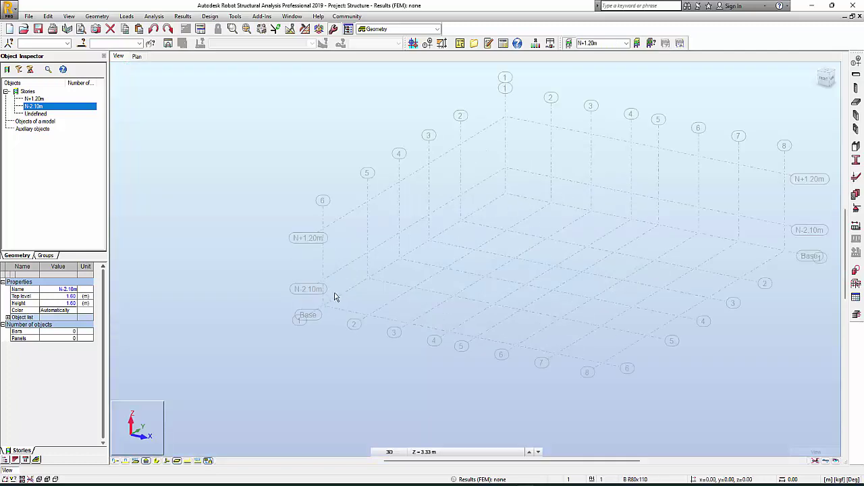
{"action": "middle_click_drag", "start_coordinate": [400, 247], "coordinate": [359, 277]}
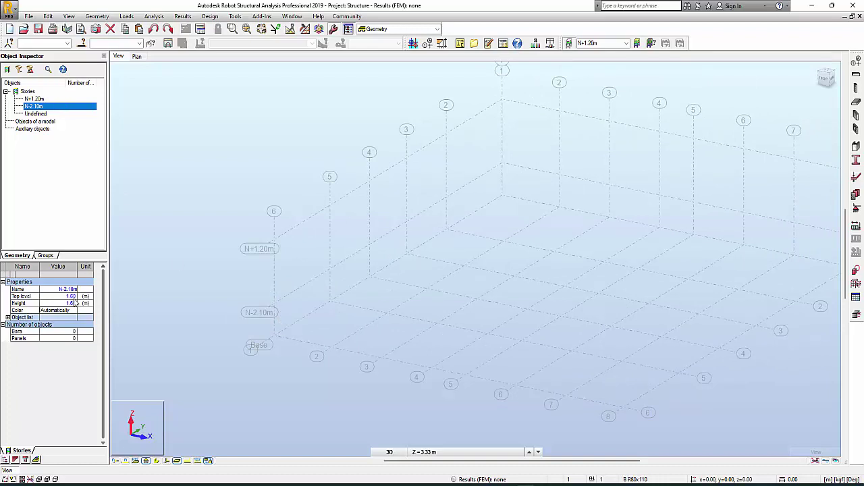
{"action": "left_click", "coordinate": [34, 99]}
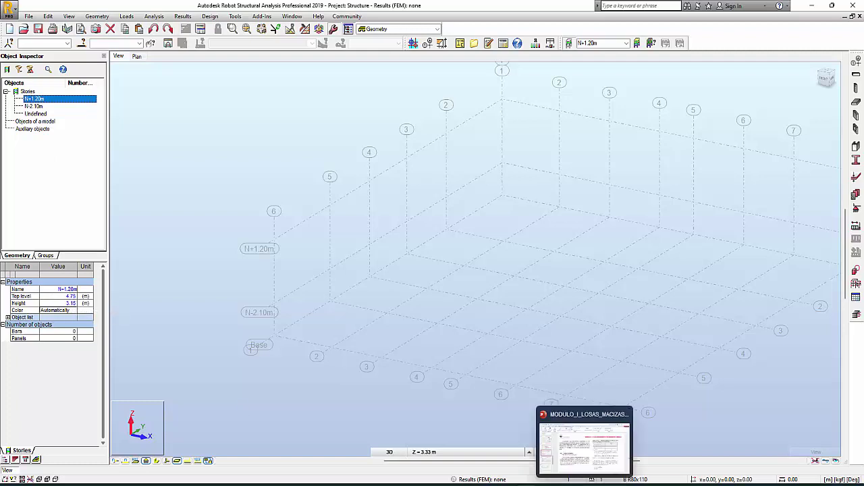
Switch to AutoCAD and add a vertical linear dimension inside the elevator shaft from the pit bottom up to the +1,20 slab's top face
{"action": "mouse_move", "coordinate": [505, 482]}
{"action": "left_click", "coordinate": [529, 452]}
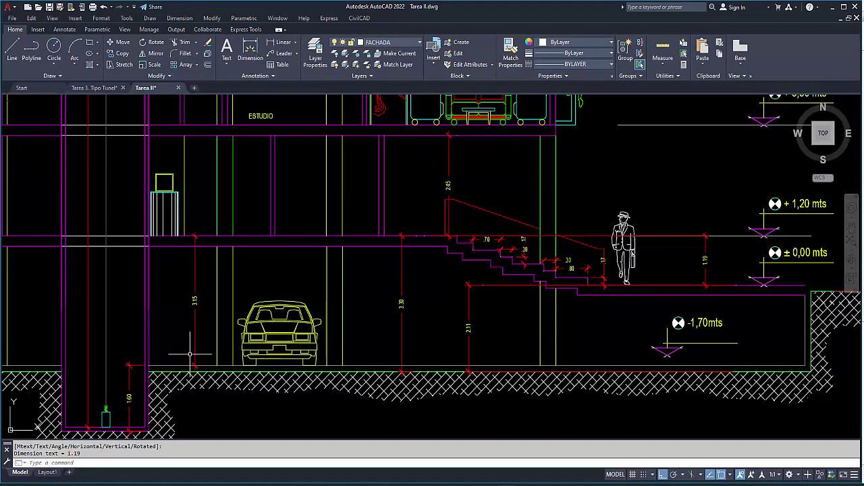
{"action": "left_click", "coordinate": [280, 42]}
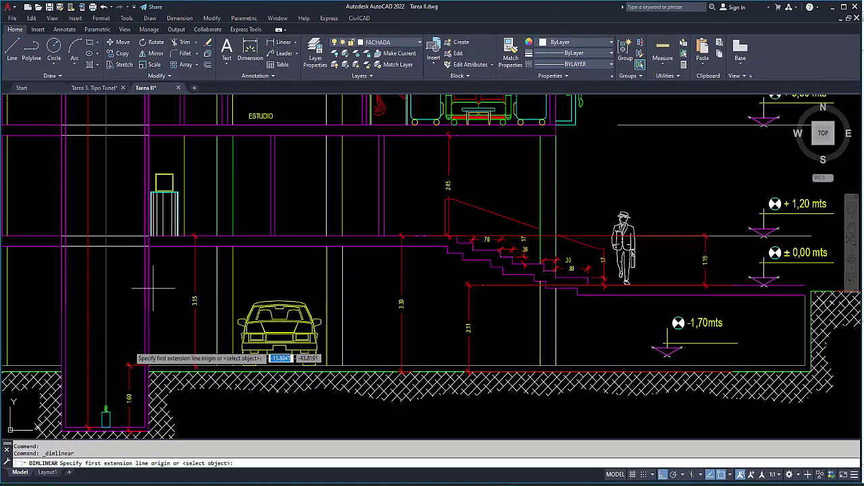
{"action": "left_click", "coordinate": [135, 431]}
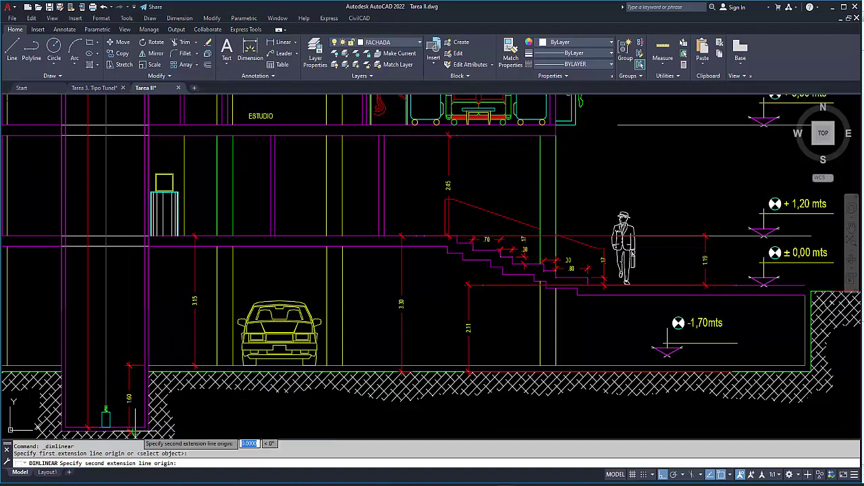
{"action": "left_click", "coordinate": [135, 241]}
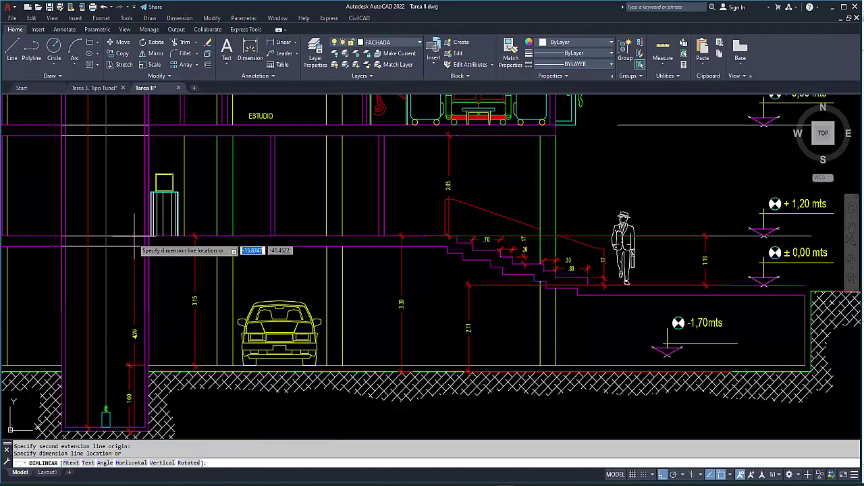
{"action": "left_click", "coordinate": [115, 244]}
{"action": "scroll", "coordinate": [115, 330], "scroll_direction": "up", "scroll_amount": 3}
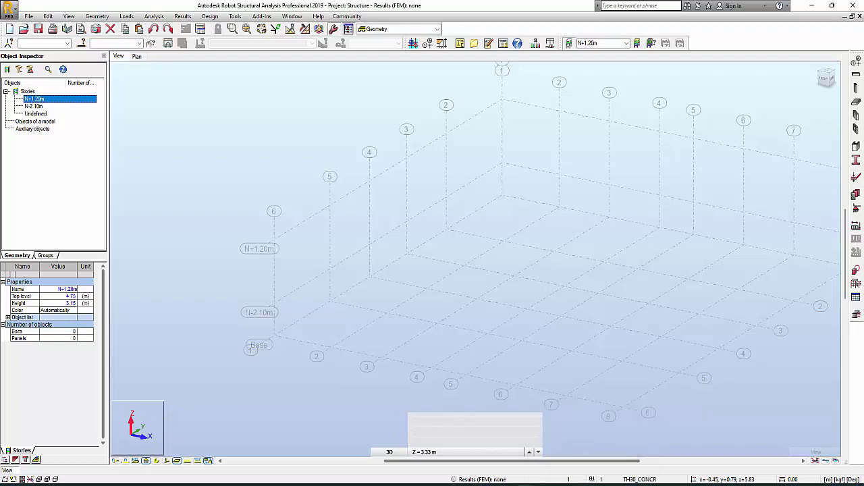
Switch to AutoCAD and add a vertical linear dimension on section B-B from the +1,20 slab's top face up to the +3,90 slab's top face
{"action": "left_click", "coordinate": [540, 445]}
{"action": "scroll", "coordinate": [463, 187], "scroll_direction": "down", "scroll_amount": 2}
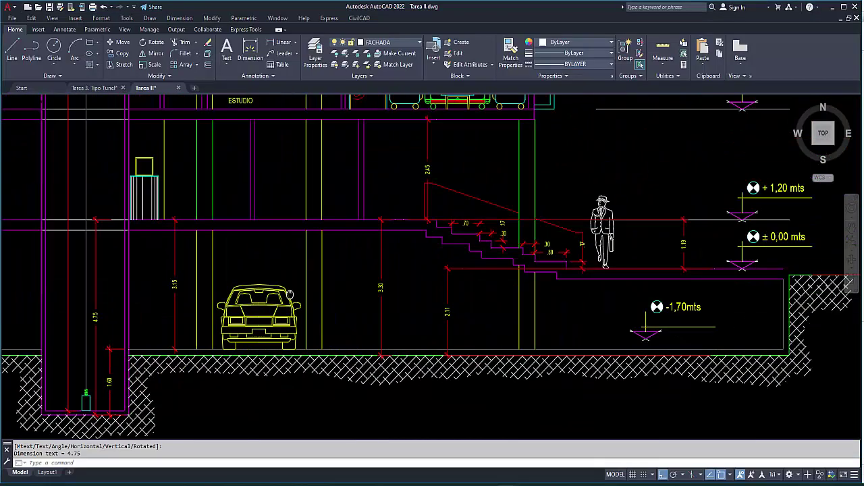
{"action": "middle_click_drag", "start_coordinate": [749, 132], "coordinate": [574, 206]}
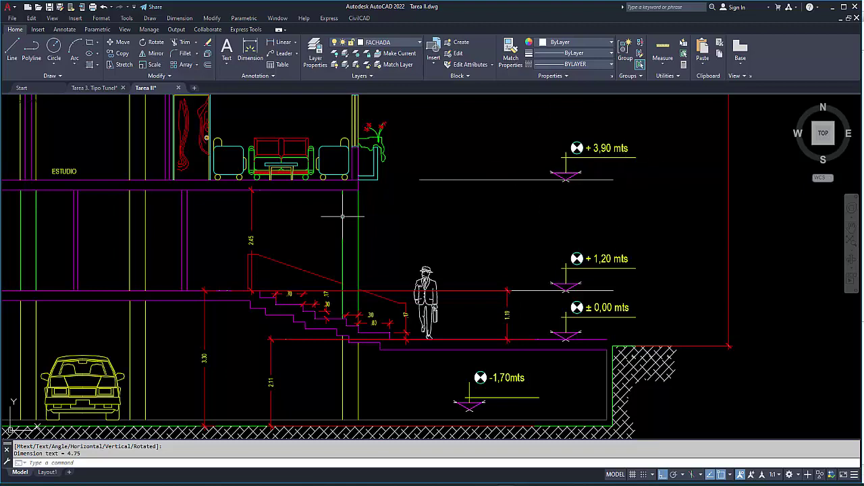
{"action": "middle_click_drag", "start_coordinate": [343, 216], "coordinate": [684, 233]}
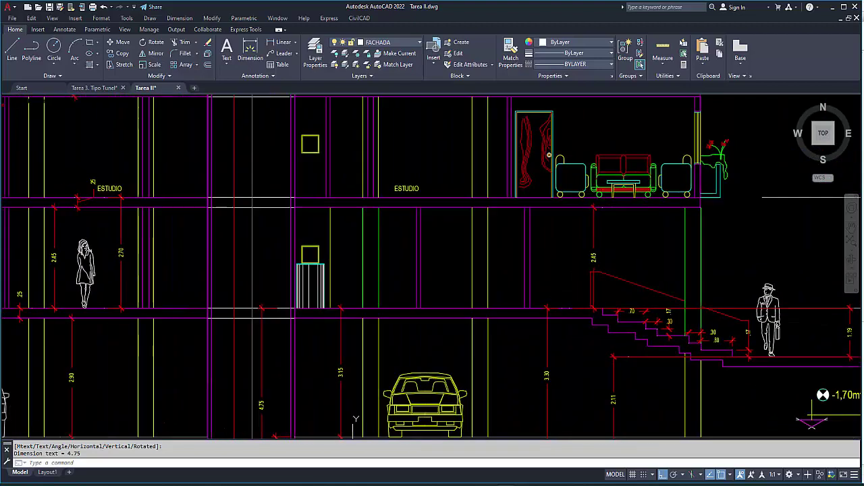
{"action": "left_click", "coordinate": [251, 54]}
{"action": "left_click", "coordinate": [446, 308]}
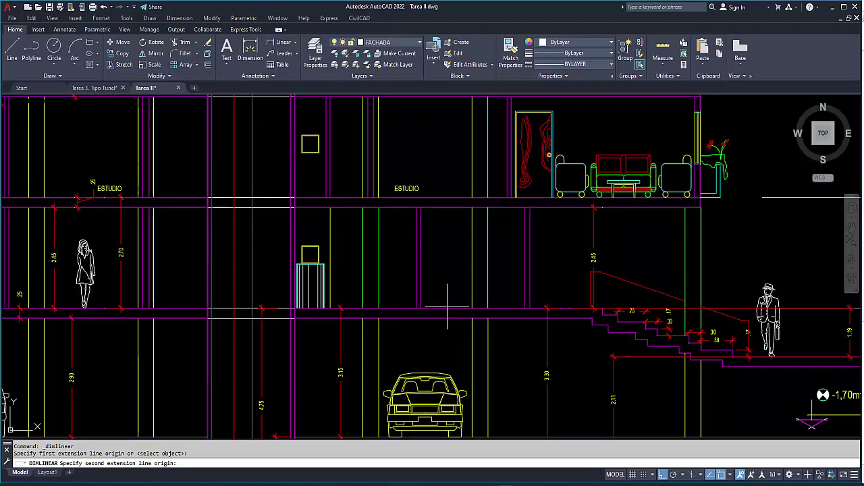
{"action": "left_click", "coordinate": [446, 197]}
{"action": "left_click", "coordinate": [436, 250]}
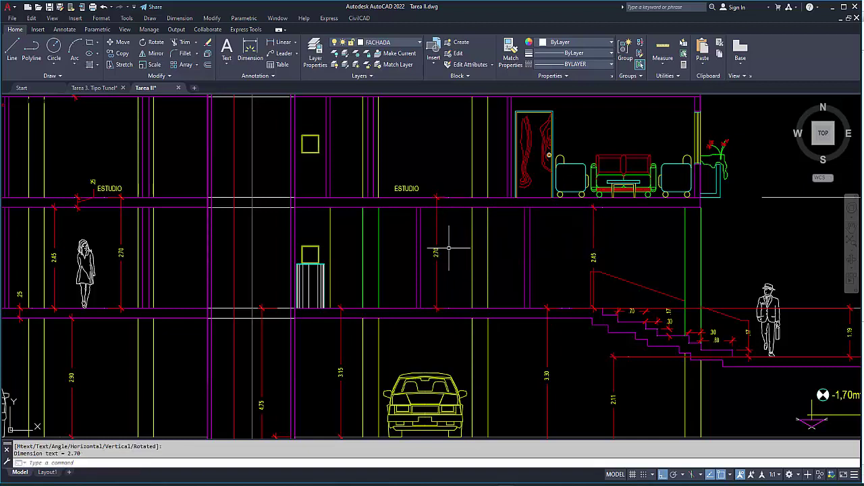
Examine the floor plans' column axes, the spacing dimensions between them and the B-B' section line
{"action": "scroll", "coordinate": [448, 249], "scroll_direction": "up", "scroll_amount": 2}
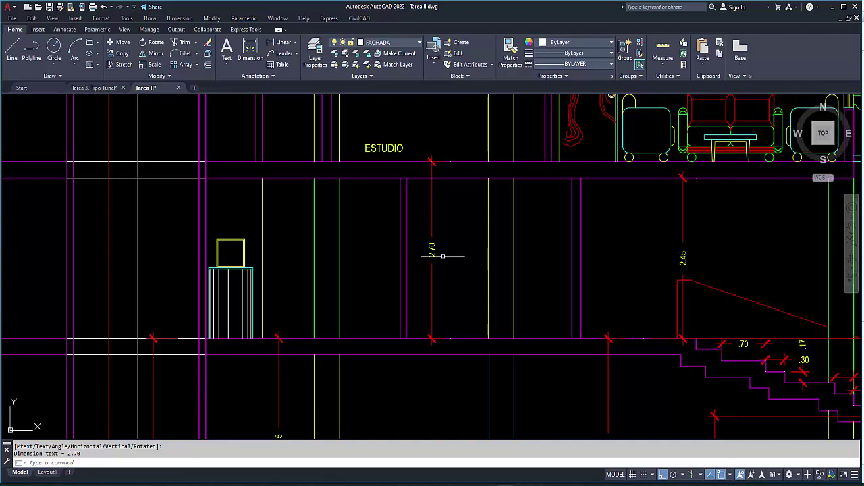
{"action": "scroll", "coordinate": [442, 255], "scroll_direction": "down", "scroll_amount": 5}
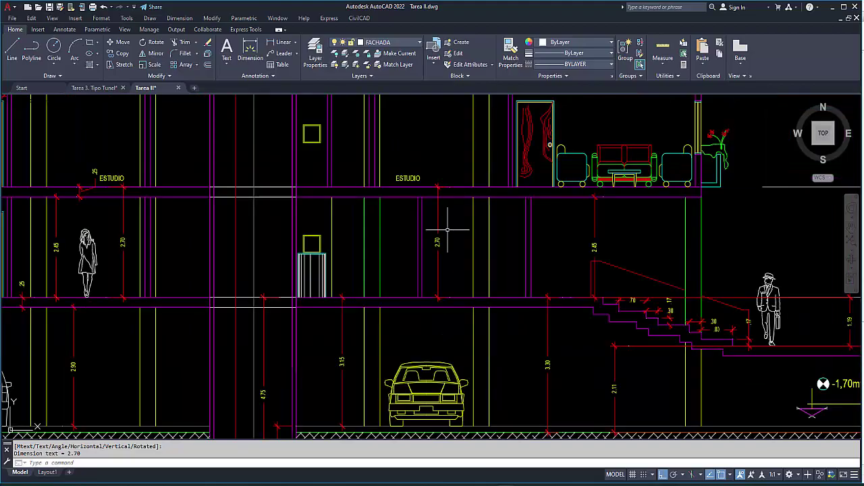
{"action": "mouse_move", "coordinate": [608, 308]}
{"action": "middle_mouse_down"}
{"action": "mouse_move", "coordinate": [108, 308]}
{"action": "mouse_move", "coordinate": [121, 316]}
{"action": "mouse_move", "coordinate": [308, 305]}
{"action": "middle_mouse_up"}
{"action": "scroll", "coordinate": [307, 305], "scroll_direction": "down", "scroll_amount": 4}
{"action": "scroll", "coordinate": [353, 122], "scroll_direction": "up", "scroll_amount": 3}
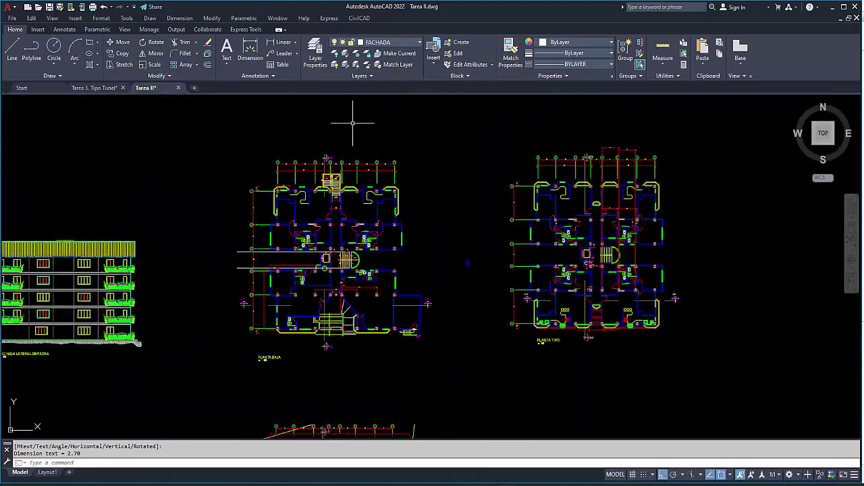
{"action": "scroll", "coordinate": [283, 209], "scroll_direction": "up", "scroll_amount": 3}
{"action": "scroll", "coordinate": [347, 247], "scroll_direction": "up", "scroll_amount": 3}
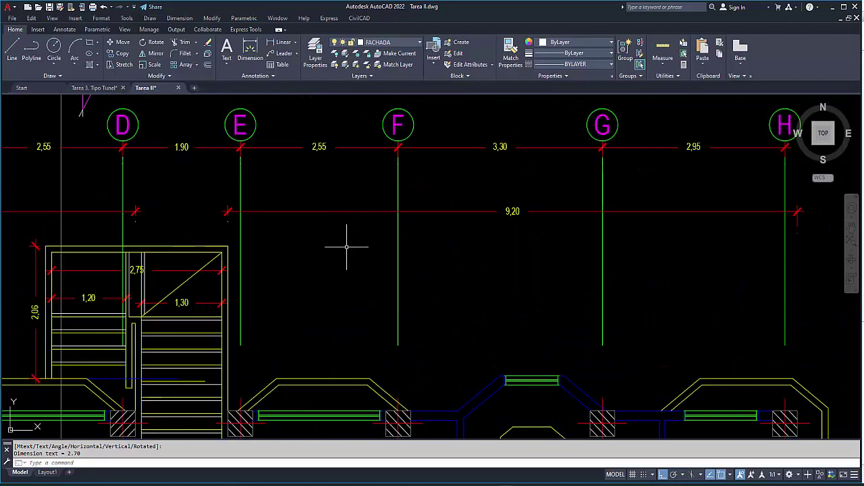
{"action": "scroll", "coordinate": [312, 216], "scroll_direction": "down", "scroll_amount": 2}
{"action": "mouse_move", "coordinate": [414, 360]}
{"action": "middle_mouse_down"}
{"action": "mouse_move", "coordinate": [400, 176]}
{"action": "mouse_move", "coordinate": [389, 311]}
{"action": "middle_mouse_up"}
{"action": "scroll", "coordinate": [334, 220], "scroll_direction": "up", "scroll_amount": 2}
{"action": "scroll", "coordinate": [369, 235], "scroll_direction": "down", "scroll_amount": 4}
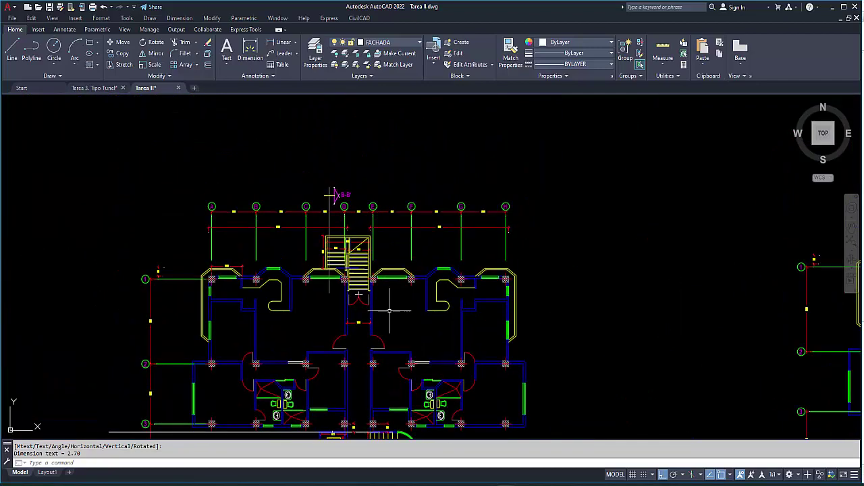
{"action": "scroll", "coordinate": [264, 202], "scroll_direction": "up", "scroll_amount": 4}
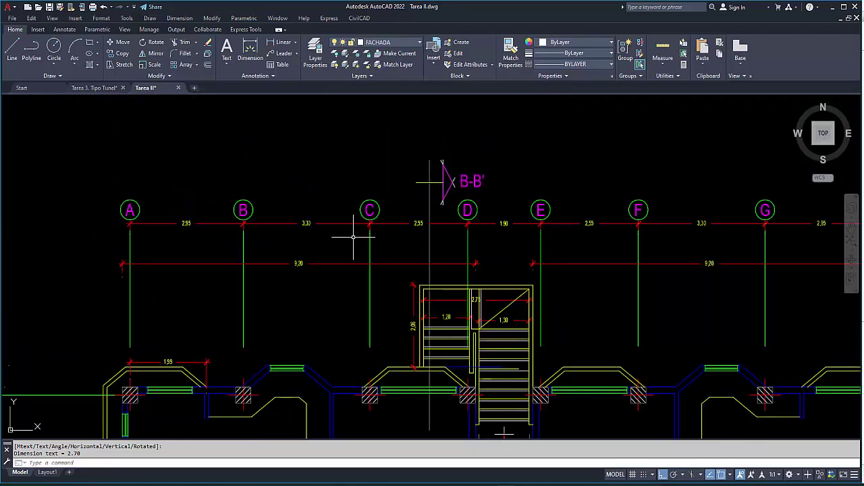
{"action": "scroll", "coordinate": [356, 236], "scroll_direction": "down", "scroll_amount": 4}
{"action": "scroll", "coordinate": [484, 241], "scroll_direction": "up", "scroll_amount": 4}
{"action": "scroll", "coordinate": [484, 242], "scroll_direction": "down", "scroll_amount": 6}
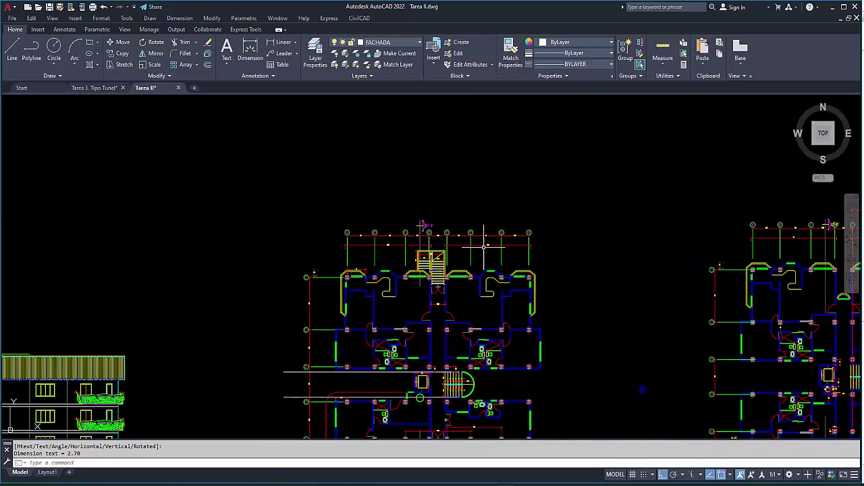
{"action": "scroll", "coordinate": [573, 238], "scroll_direction": "up", "scroll_amount": 6}
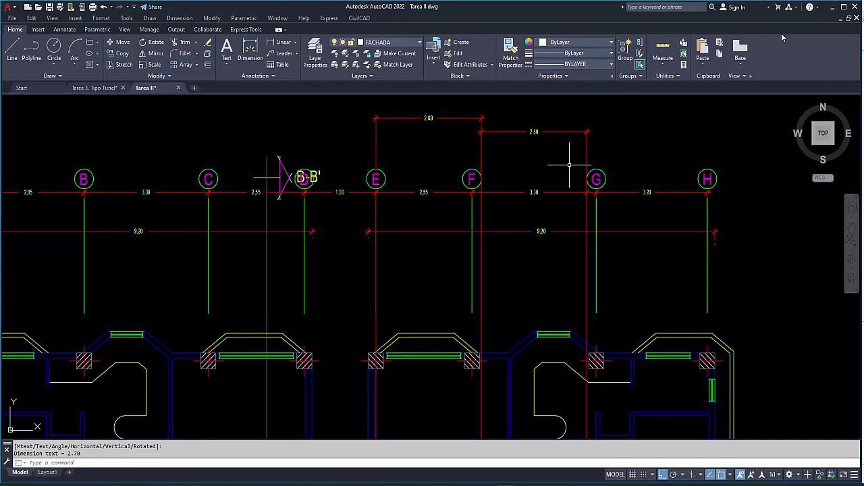
{"action": "left_click", "coordinate": [833, 8]}
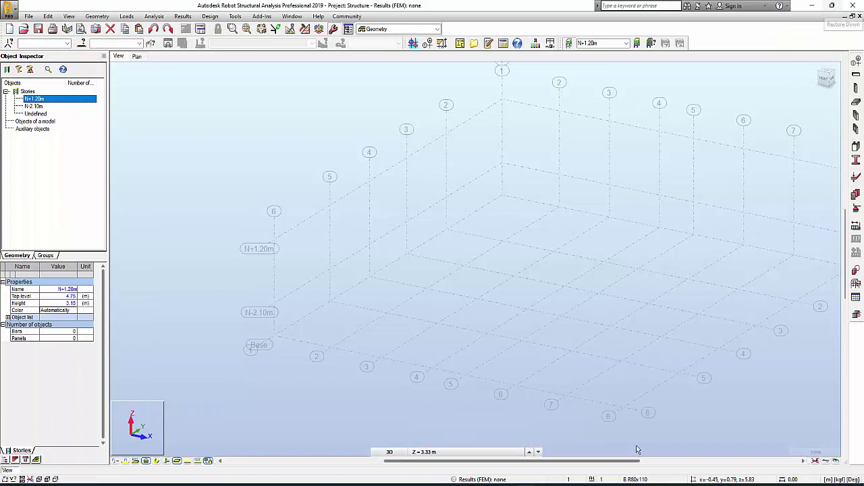
{"action": "mouse_move", "coordinate": [503, 482]}
{"action": "left_click", "coordinate": [554, 443]}
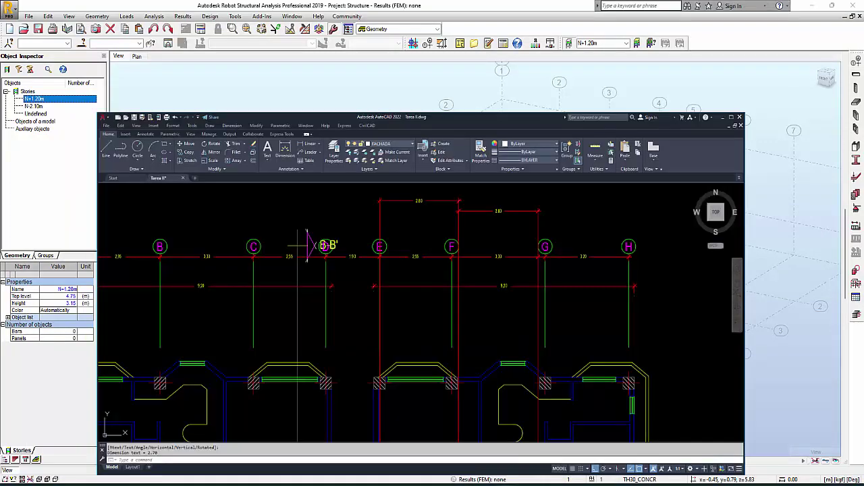
On section B-B, add a vertical linear dimension from the +3,90 slab's top face up to the +6,60 slab's top face
{"action": "scroll", "coordinate": [446, 344], "scroll_direction": "down", "scroll_amount": 3}
{"action": "middle_click_drag", "start_coordinate": [446, 346], "coordinate": [421, 419]}
{"action": "scroll", "coordinate": [281, 405], "scroll_direction": "up", "scroll_amount": 6}
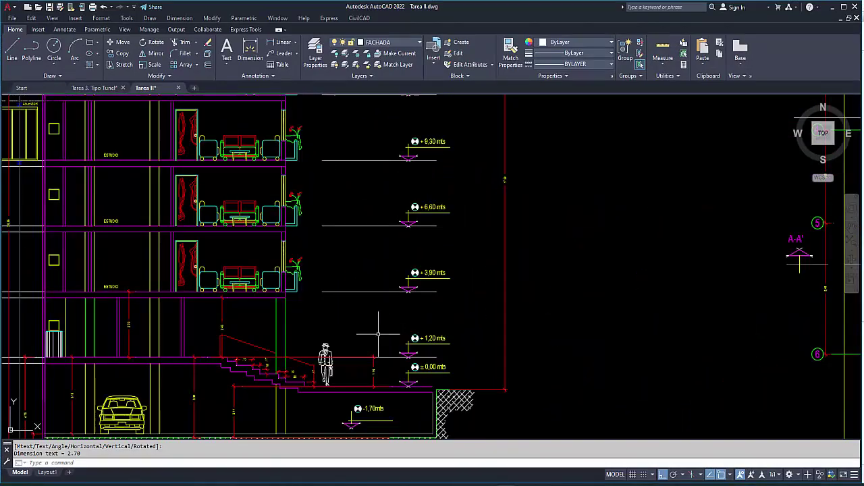
{"action": "middle_click_drag", "start_coordinate": [168, 317], "coordinate": [388, 317]}
{"action": "scroll", "coordinate": [388, 303], "scroll_direction": "up", "scroll_amount": 3}
{"action": "scroll", "coordinate": [374, 270], "scroll_direction": "down", "scroll_amount": 4}
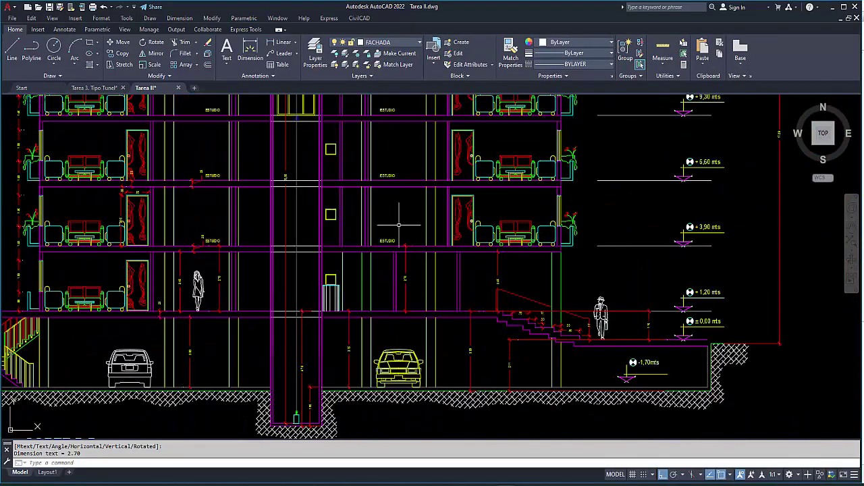
{"action": "scroll", "coordinate": [373, 268], "scroll_direction": "up", "scroll_amount": 2}
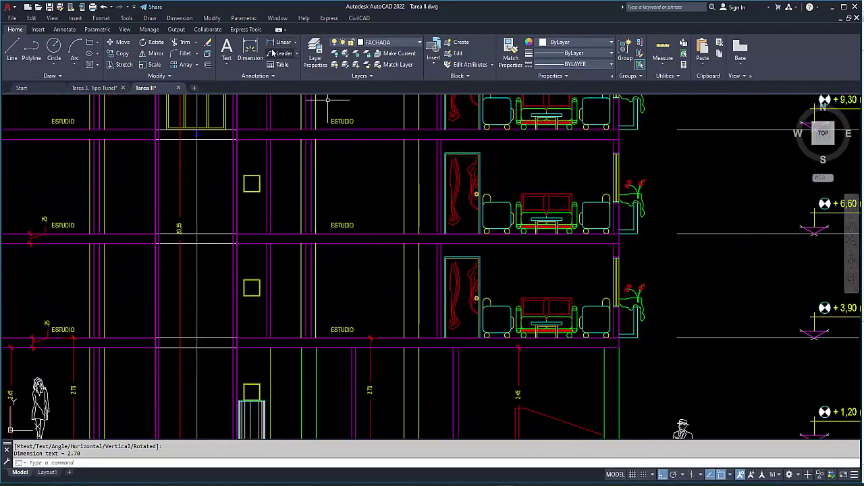
{"action": "left_click", "coordinate": [282, 42]}
{"action": "left_click", "coordinate": [382, 337]}
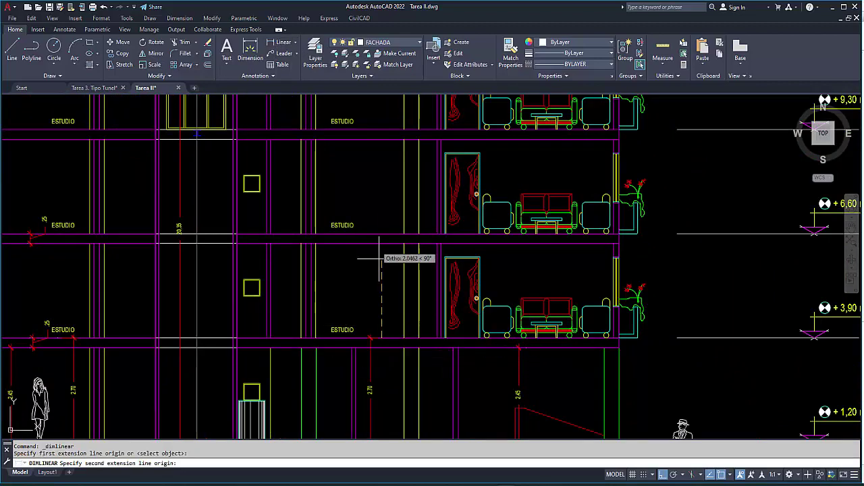
{"action": "left_click", "coordinate": [382, 235]}
{"action": "left_click", "coordinate": [371, 270]}
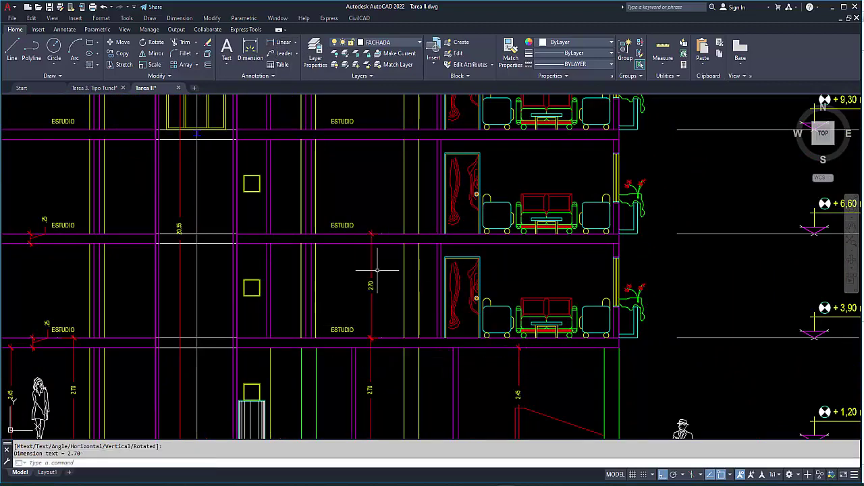
Add a vertical linear dimension from the +6,60 slab's top face up to the +9,30 slab's top face
{"action": "middle_click_drag", "start_coordinate": [384, 211], "coordinate": [374, 317]}
{"action": "left_click", "coordinate": [283, 42]}
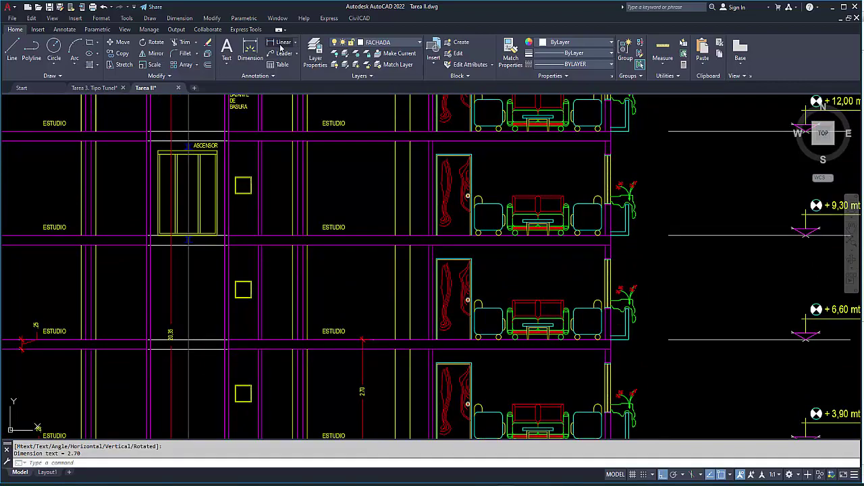
{"action": "left_click", "coordinate": [378, 339]}
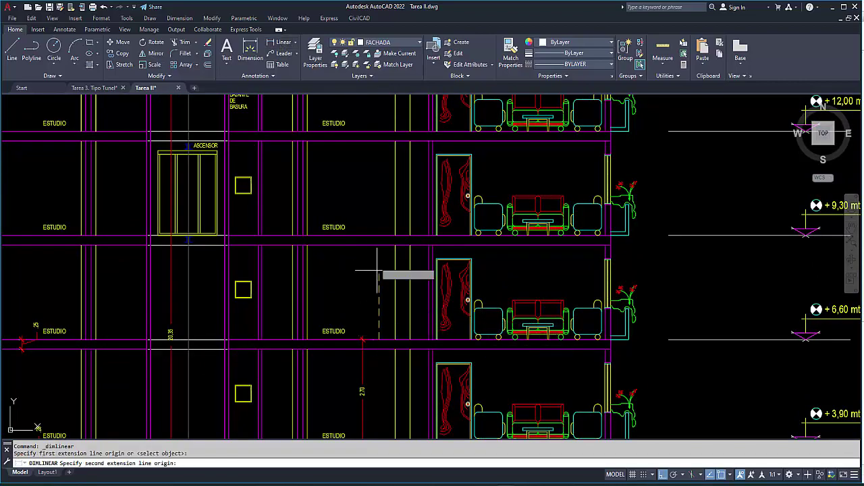
{"action": "left_click", "coordinate": [378, 235]}
{"action": "left_click", "coordinate": [372, 256]}
Begin a vertical linear dimension at the +9,30 slab's top face, beside the upper end of the previous dimension
{"action": "scroll", "coordinate": [379, 211], "scroll_direction": "down", "scroll_amount": 5}
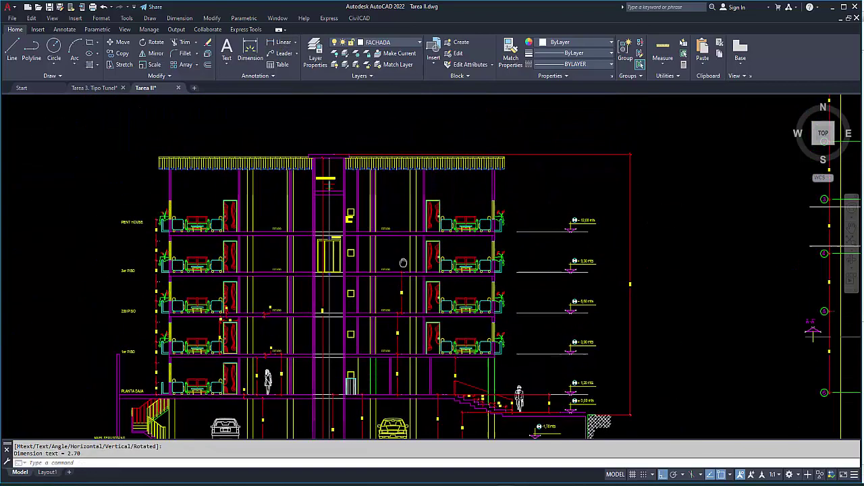
{"action": "scroll", "coordinate": [397, 255], "scroll_direction": "up", "scroll_amount": 3}
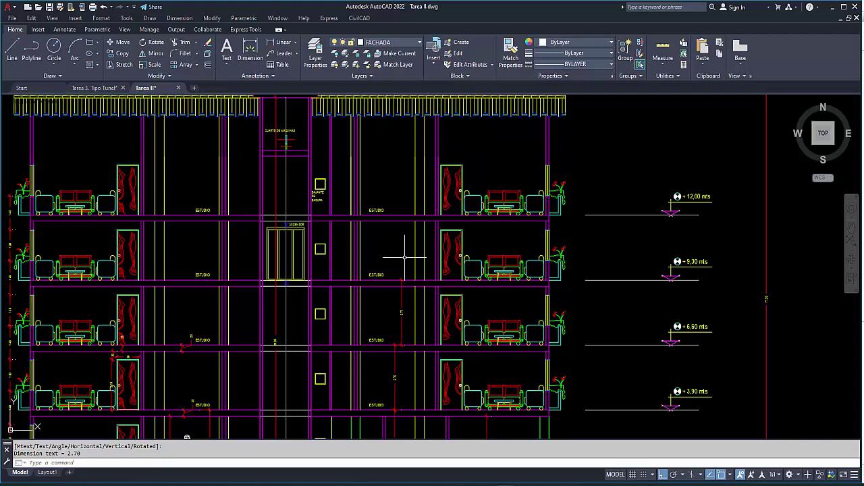
{"action": "left_click", "coordinate": [278, 42]}
{"action": "scroll", "coordinate": [402, 283], "scroll_direction": "up", "scroll_amount": 4}
{"action": "left_click", "coordinate": [414, 299]}
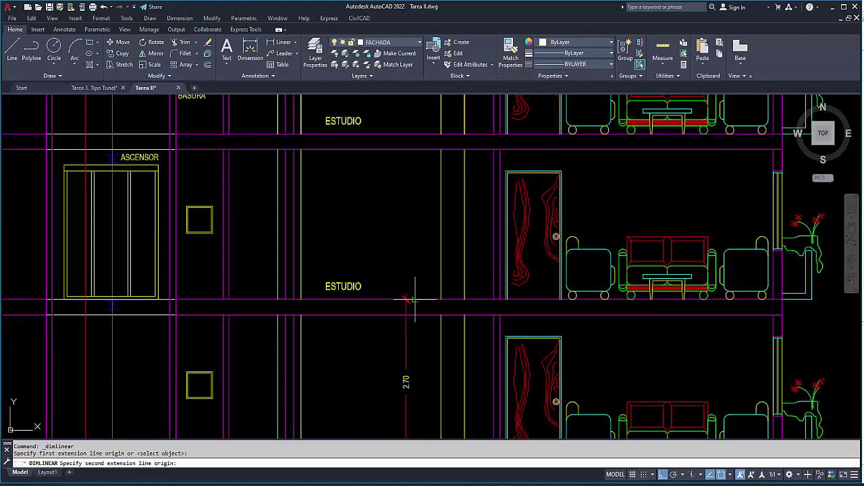
Dimension the storey height between the +9,30 and +12,00 floor levels in the right-hand ESTUDIO bay of section B-B
{"action": "left_click", "coordinate": [399, 134]}
{"action": "left_click", "coordinate": [399, 165]}
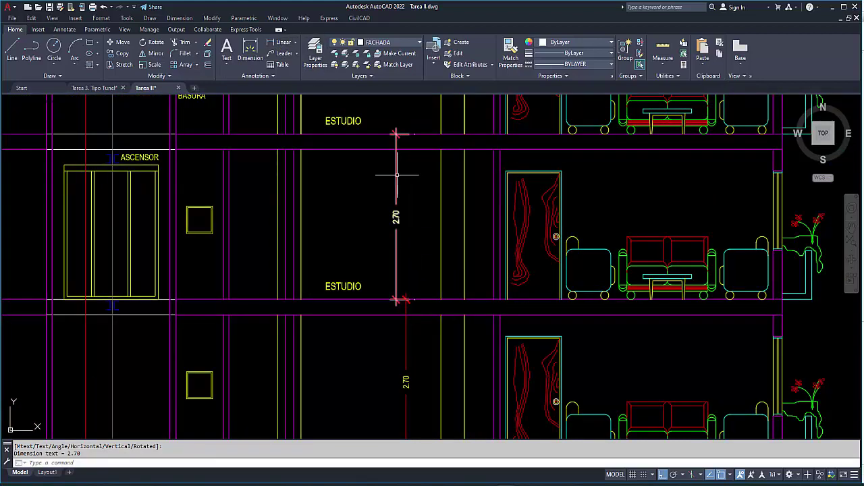
{"action": "scroll", "coordinate": [417, 373], "scroll_direction": "down", "scroll_amount": 4}
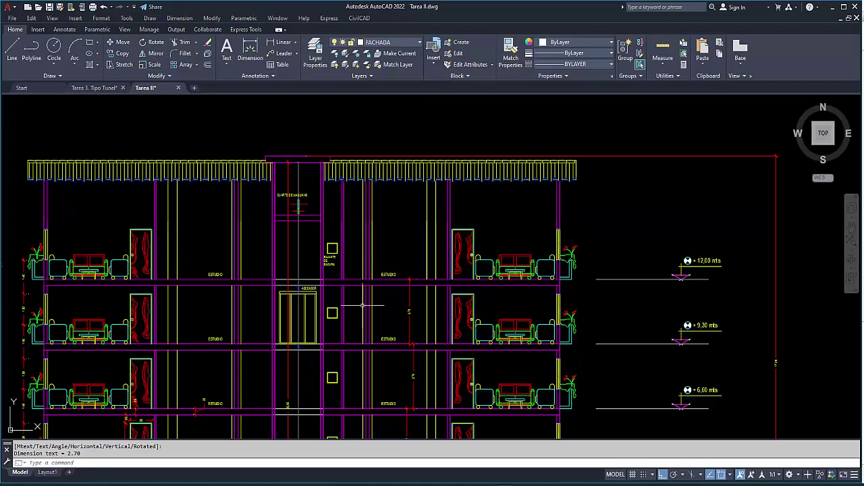
Examine the roof, the floor level marks and the storey-height dimensions in section B-B
{"action": "middle_click_drag", "start_coordinate": [362, 305], "coordinate": [398, 254]}
{"action": "middle_click_drag", "start_coordinate": [438, 203], "coordinate": [423, 225]}
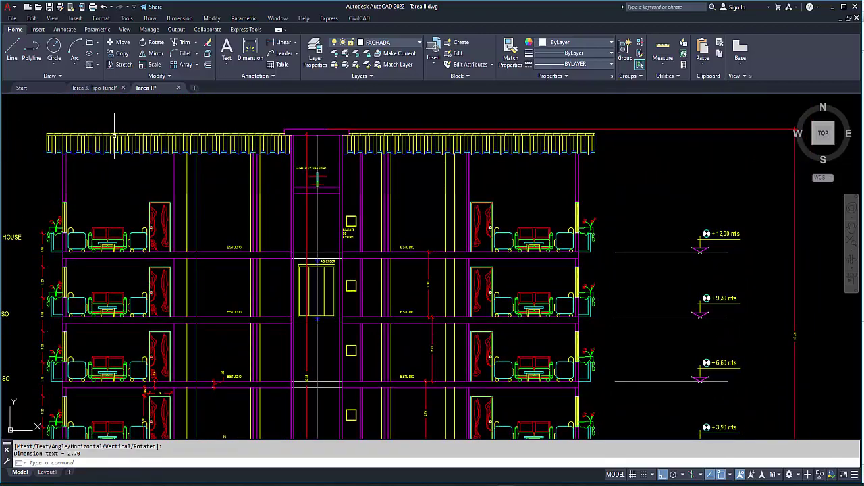
{"action": "scroll", "coordinate": [258, 172], "scroll_direction": "down", "scroll_amount": 3}
{"action": "middle_click_drag", "start_coordinate": [284, 173], "coordinate": [351, 176]}
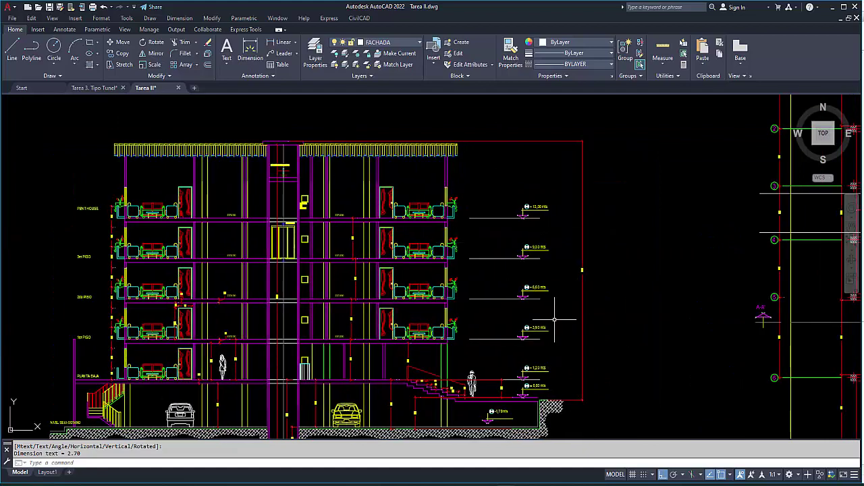
{"action": "scroll", "coordinate": [581, 264], "scroll_direction": "up", "scroll_amount": 4}
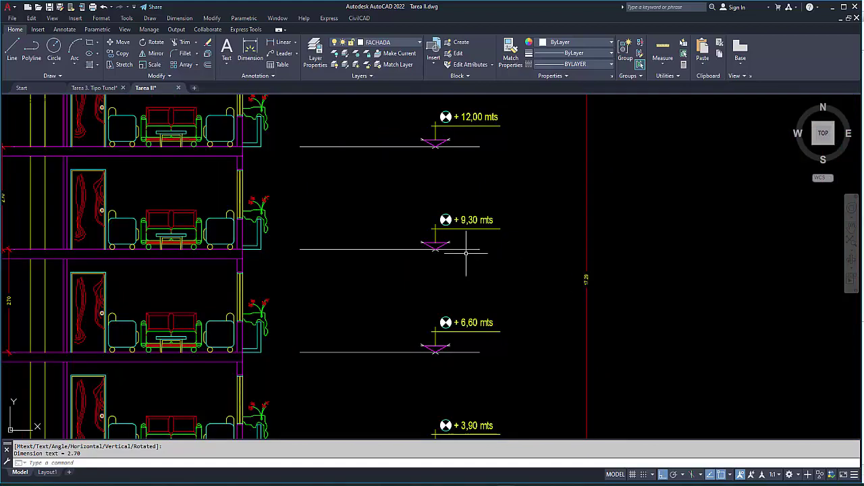
{"action": "scroll", "coordinate": [405, 233], "scroll_direction": "down", "scroll_amount": 2}
{"action": "middle_click_drag", "start_coordinate": [221, 194], "coordinate": [470, 218]}
{"action": "scroll", "coordinate": [415, 240], "scroll_direction": "up", "scroll_amount": 2}
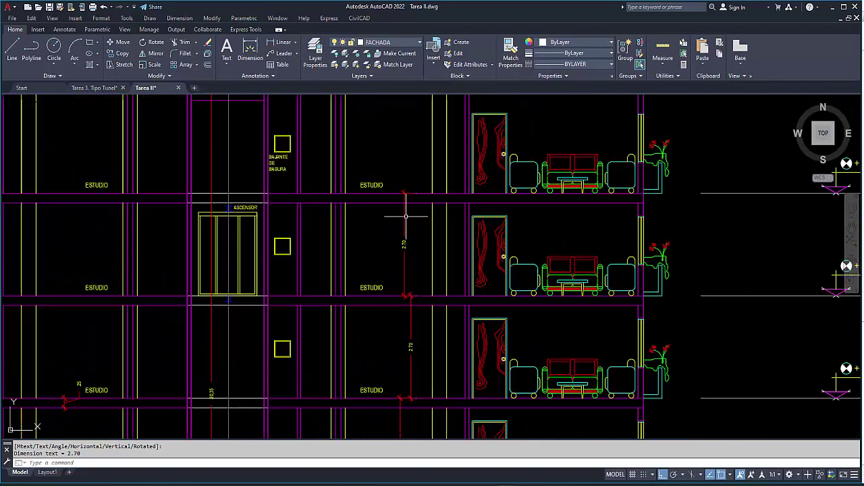
Copy the uppermost storey-height dimension 2.70 m straight up onto the penthouse storey
{"action": "middle_click_drag", "start_coordinate": [416, 239], "coordinate": [411, 335]}
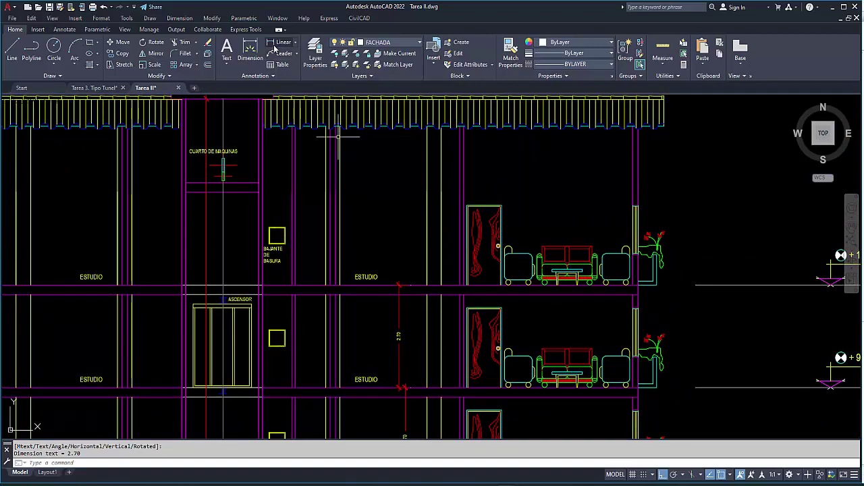
{"action": "left_click", "coordinate": [402, 331]}
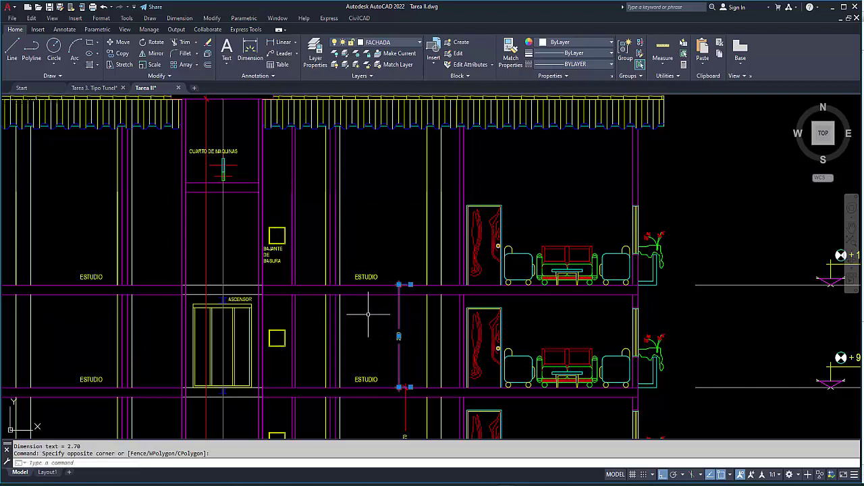
{"action": "right_click", "coordinate": [382, 198]}
{"action": "left_click", "coordinate": [398, 319]}
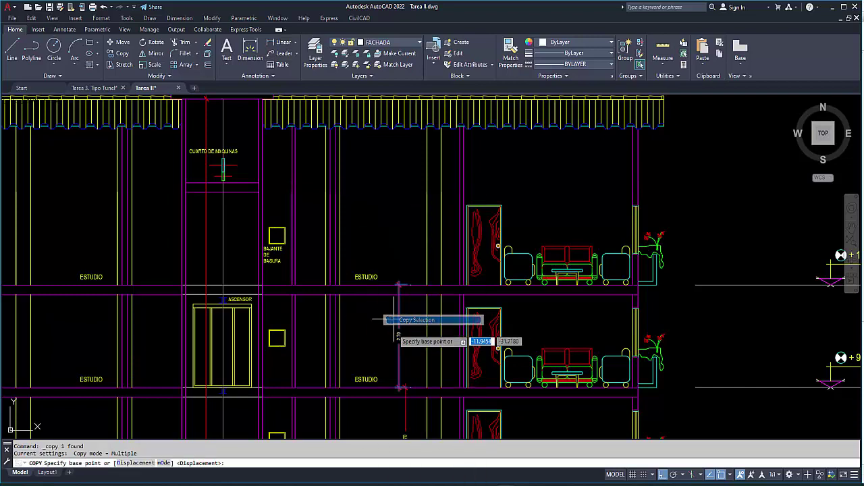
{"action": "left_click", "coordinate": [419, 388]}
{"action": "left_click", "coordinate": [426, 277]}
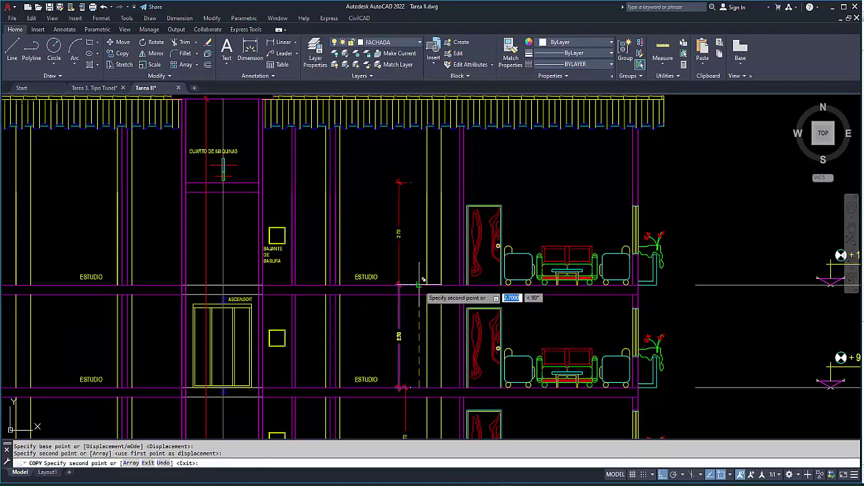
{"action": "key", "text": "Escape"}
Add a vertical linear dimension from the upper end of the copied penthouse dimension to the top line of the roof
{"action": "left_click", "coordinate": [283, 42]}
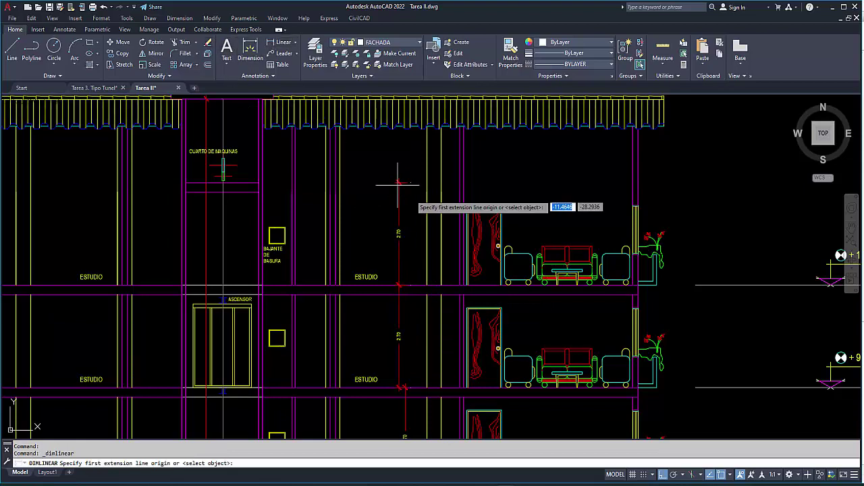
{"action": "left_click", "coordinate": [408, 182]}
{"action": "scroll", "coordinate": [404, 177], "scroll_direction": "up", "scroll_amount": 4}
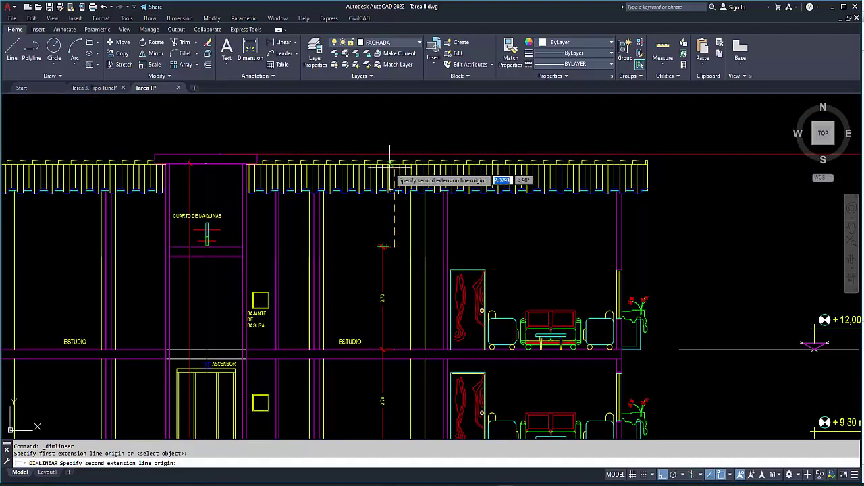
{"action": "left_click", "coordinate": [395, 146]}
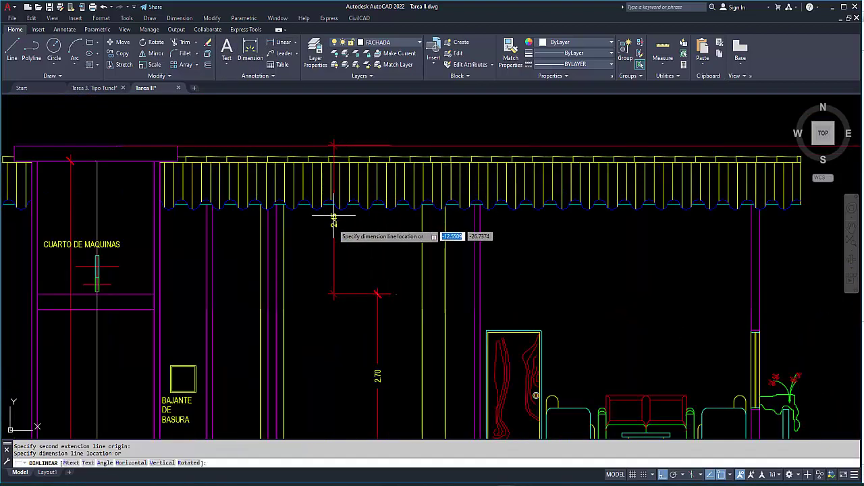
{"action": "left_click", "coordinate": [332, 210]}
Check the chain of storey-height dimensions in section B-B from the semi-basement up to the roof
{"action": "scroll", "coordinate": [349, 252], "scroll_direction": "down", "scroll_amount": 5}
{"action": "scroll", "coordinate": [378, 130], "scroll_direction": "up", "scroll_amount": 2}
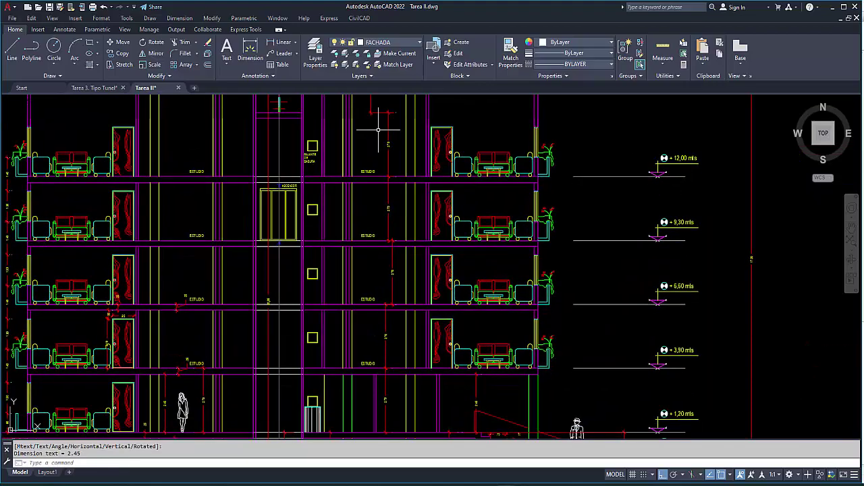
{"action": "left_click", "coordinate": [390, 339]}
{"action": "middle_click_drag", "start_coordinate": [388, 405], "coordinate": [384, 291]}
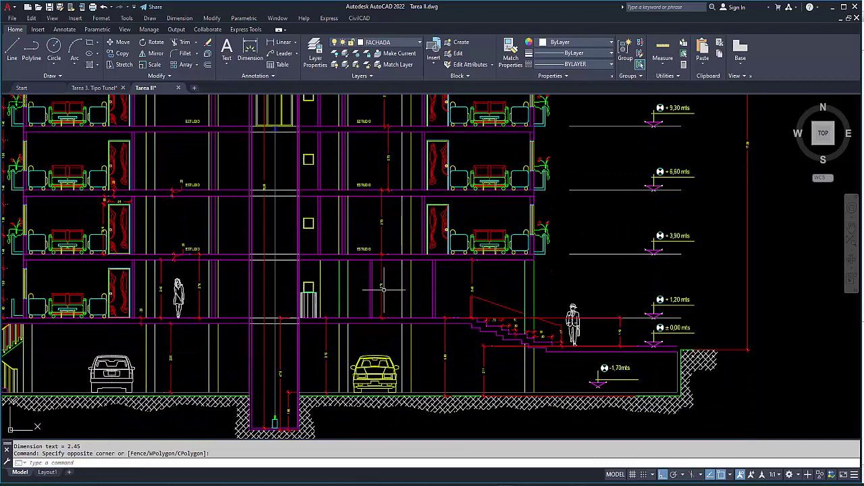
{"action": "middle_click_drag", "start_coordinate": [382, 176], "coordinate": [381, 287]}
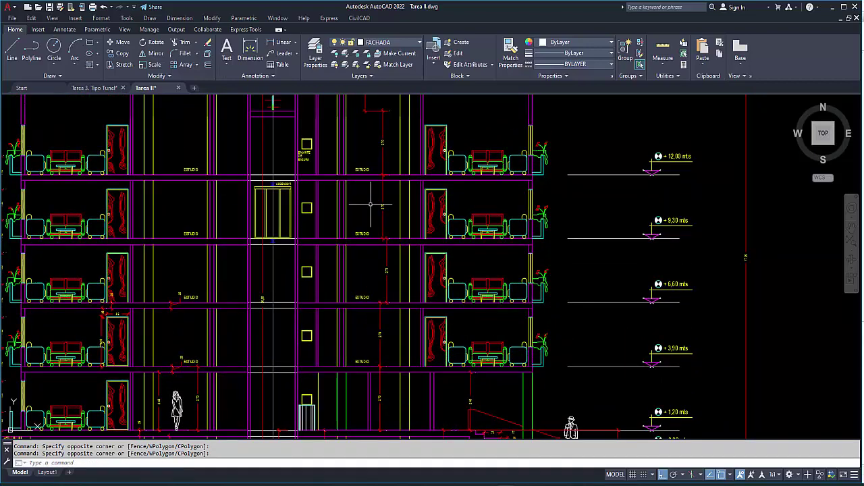
{"action": "middle_click_drag", "start_coordinate": [370, 203], "coordinate": [371, 345]}
{"action": "scroll", "coordinate": [343, 227], "scroll_direction": "up", "scroll_amount": 6}
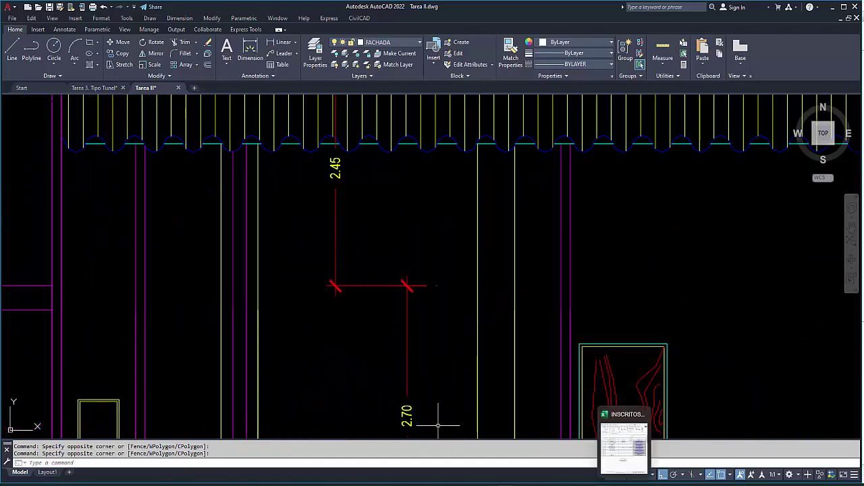
Switch to the calculator, divide 2.45 by 5, and return to the drawing
{"action": "key", "text": "alt+Tab"}
{"action": "left_click", "coordinate": [777, 224]}
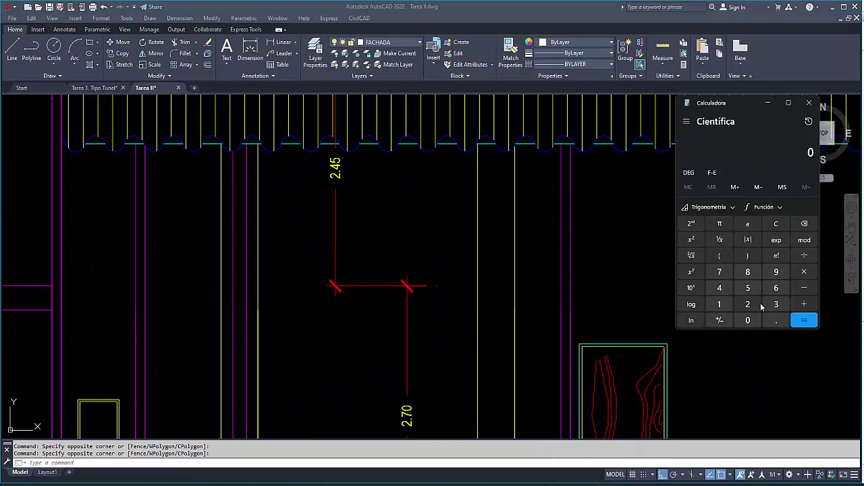
{"action": "left_click", "coordinate": [776, 320]}
{"action": "left_click", "coordinate": [718, 287]}
{"action": "left_click", "coordinate": [748, 288]}
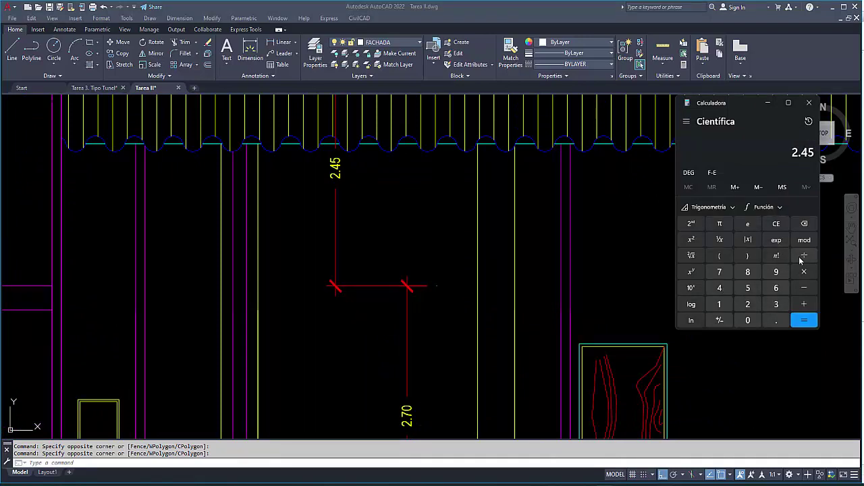
{"action": "left_click", "coordinate": [804, 255]}
{"action": "left_click", "coordinate": [749, 289]}
{"action": "left_click", "coordinate": [805, 321]}
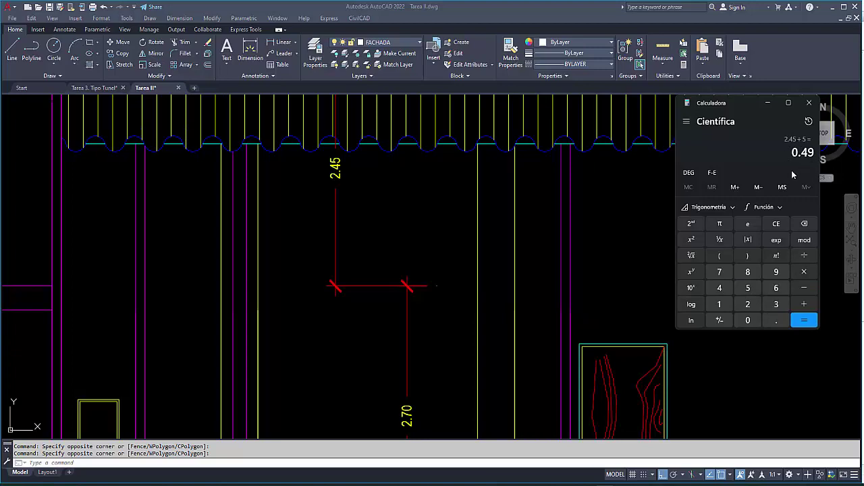
{"action": "left_click", "coordinate": [454, 343]}
Review the penthouse storey height and the overall arrangement of levels in section B-B
{"action": "scroll", "coordinate": [389, 228], "scroll_direction": "down", "scroll_amount": 3}
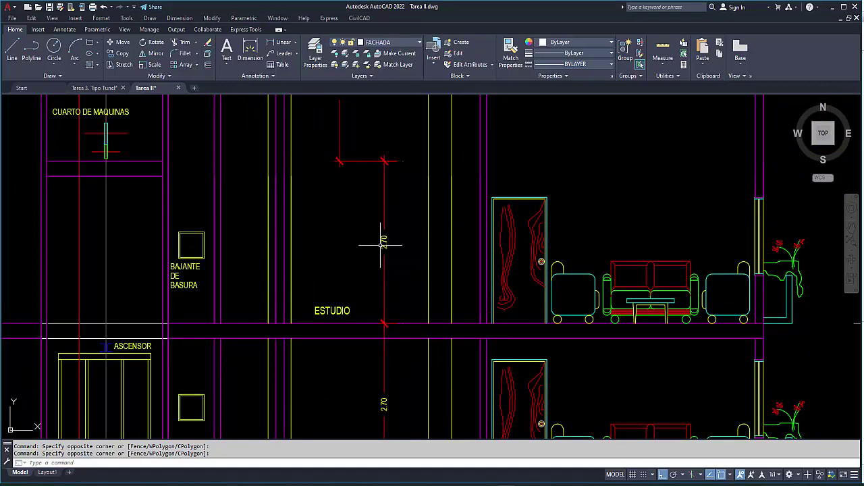
{"action": "scroll", "coordinate": [385, 240], "scroll_direction": "up", "scroll_amount": 2}
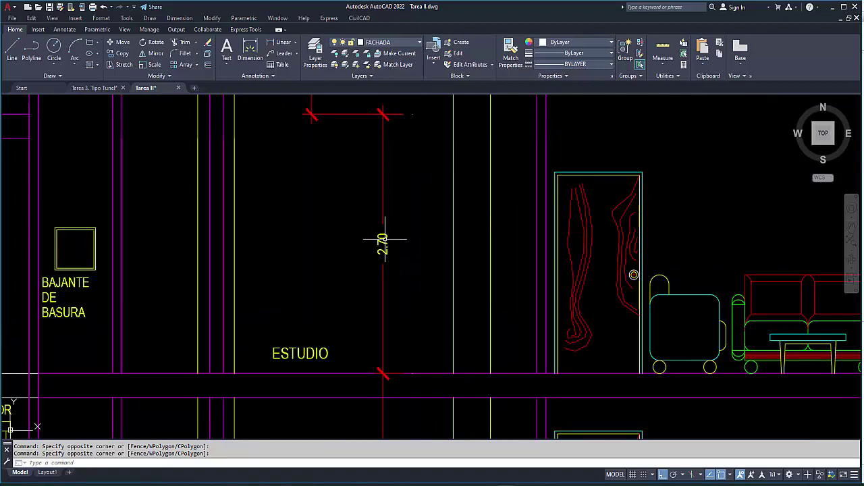
{"action": "scroll", "coordinate": [385, 240], "scroll_direction": "down", "scroll_amount": 5}
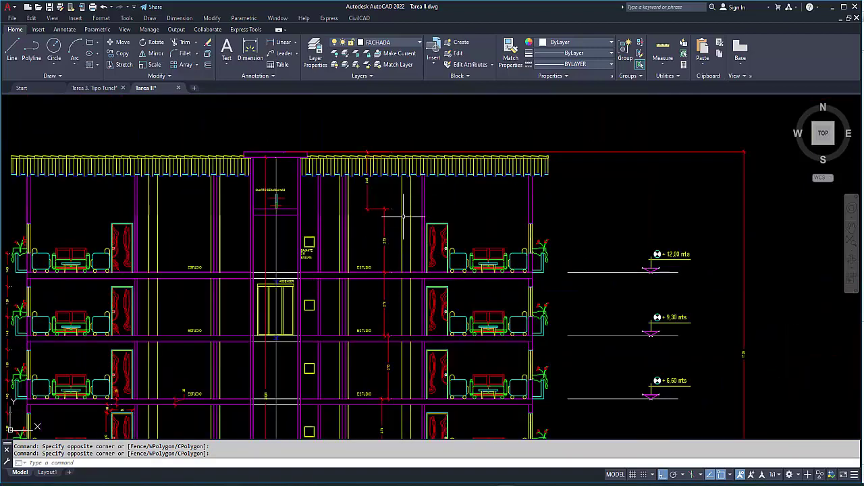
{"action": "scroll", "coordinate": [440, 283], "scroll_direction": "down", "scroll_amount": 4}
{"action": "scroll", "coordinate": [439, 283], "scroll_direction": "up", "scroll_amount": 1}
{"action": "middle_click_drag", "start_coordinate": [450, 231], "coordinate": [409, 243]}
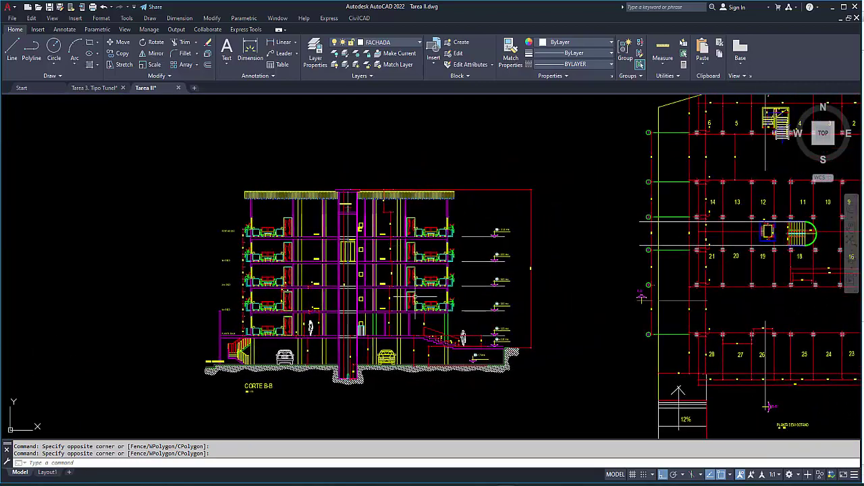
{"action": "scroll", "coordinate": [407, 314], "scroll_direction": "up", "scroll_amount": 2}
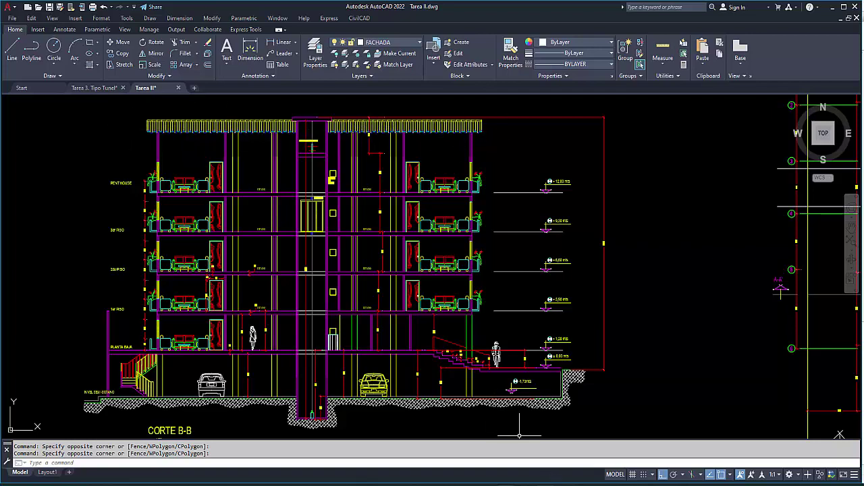
Switch to Robot Structural Analysis and check the top level and height of story N+1.20m
{"action": "mouse_move", "coordinate": [547, 485]}
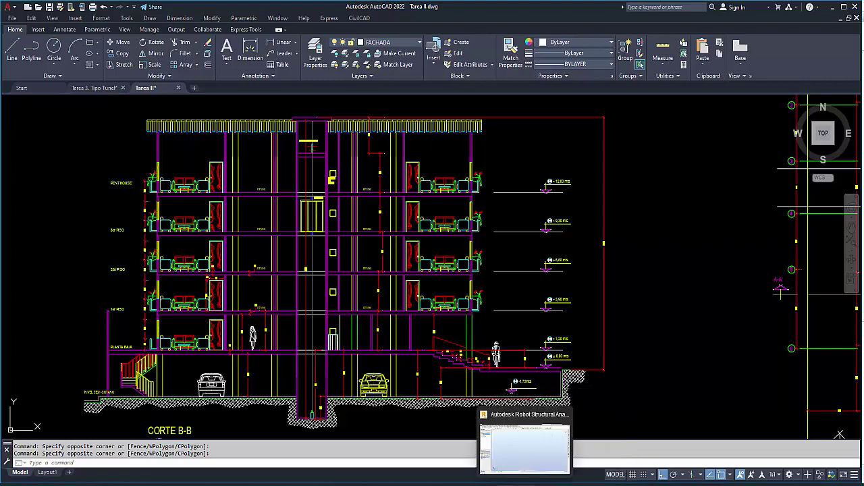
{"action": "left_click", "coordinate": [519, 485]}
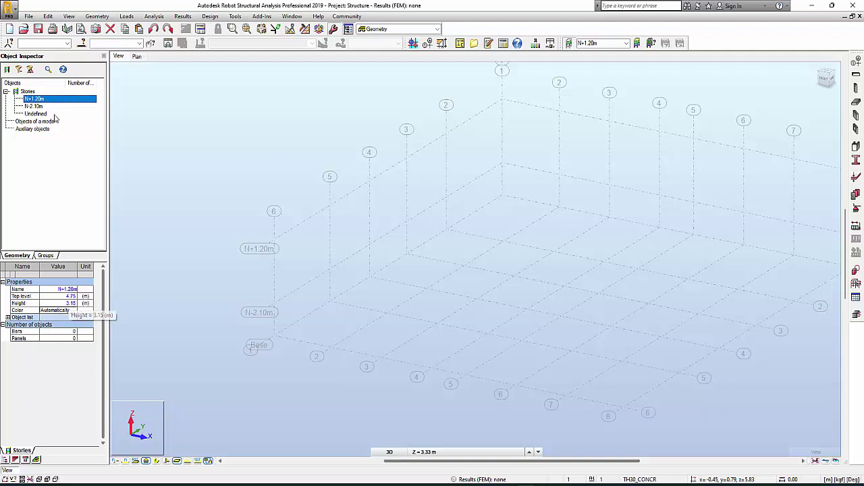
{"action": "mouse_move", "coordinate": [505, 485]}
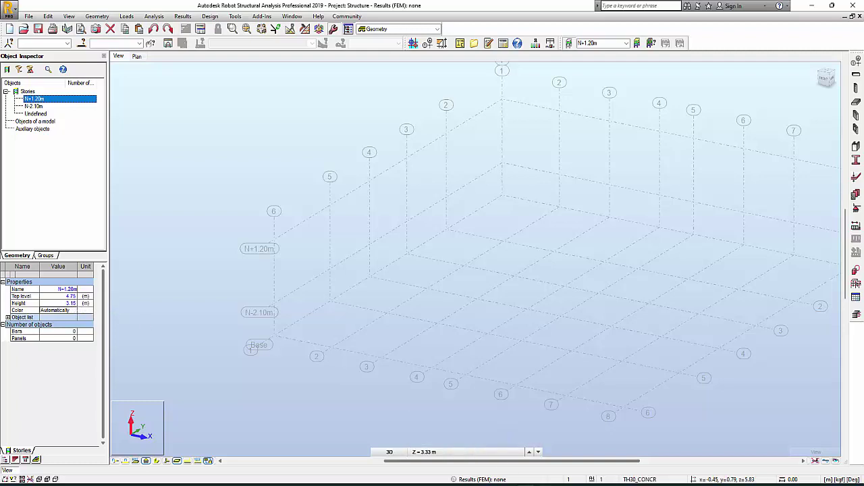
Return to AutoCAD and examine section B-B, the semi-basement plan with its 12% ramp, and the roof plan
{"action": "left_click", "coordinate": [544, 464]}
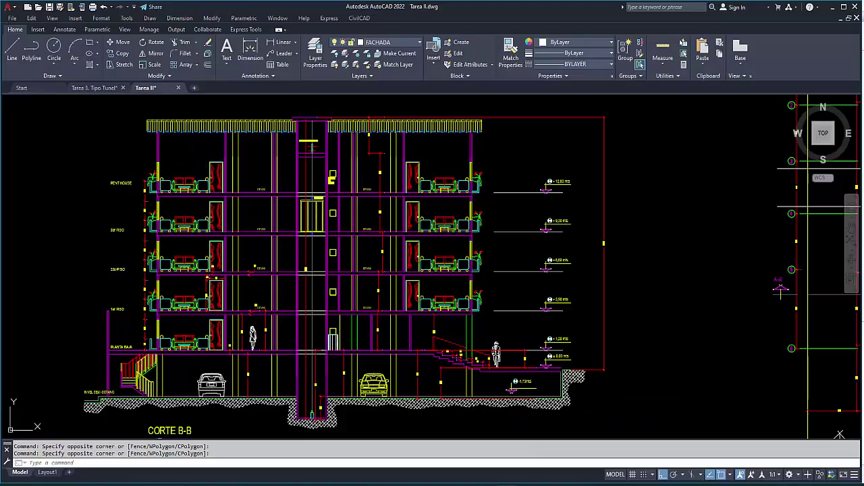
{"action": "scroll", "coordinate": [343, 353], "scroll_direction": "up", "scroll_amount": 3}
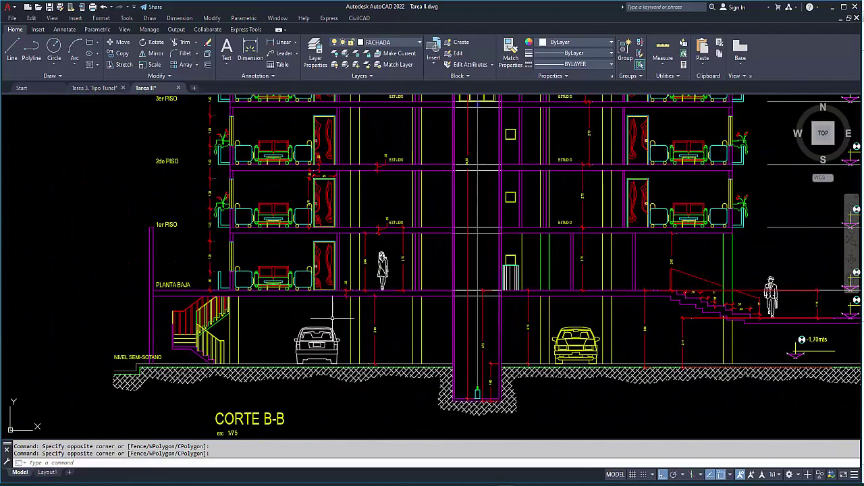
{"action": "scroll", "coordinate": [253, 354], "scroll_direction": "down", "scroll_amount": 5}
{"action": "middle_click_drag", "start_coordinate": [598, 365], "coordinate": [410, 358]}
{"action": "scroll", "coordinate": [348, 365], "scroll_direction": "up", "scroll_amount": 2}
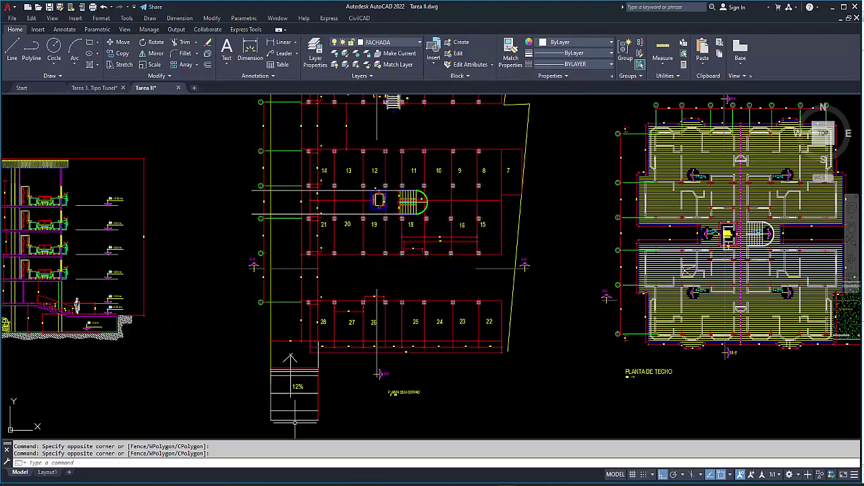
{"action": "mouse_move", "coordinate": [425, 320]}
{"action": "middle_mouse_down"}
{"action": "mouse_move", "coordinate": [428, 351]}
{"action": "mouse_move", "coordinate": [418, 331]}
{"action": "mouse_move", "coordinate": [433, 297]}
{"action": "middle_mouse_up"}
{"action": "scroll", "coordinate": [298, 341], "scroll_direction": "up", "scroll_amount": 4}
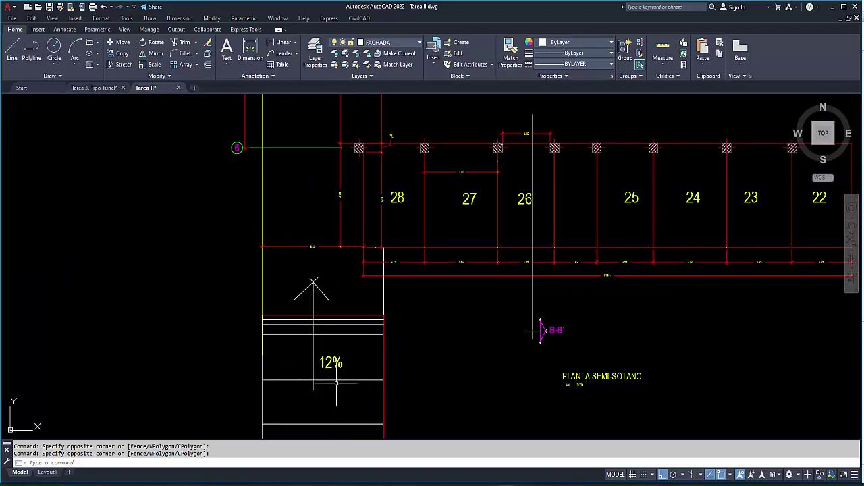
{"action": "scroll", "coordinate": [333, 346], "scroll_direction": "down", "scroll_amount": 6}
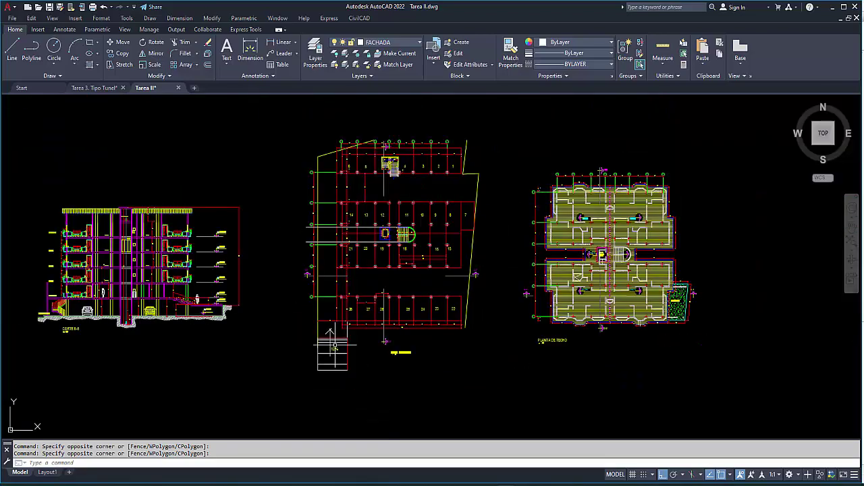
{"action": "scroll", "coordinate": [540, 304], "scroll_direction": "up", "scroll_amount": 5}
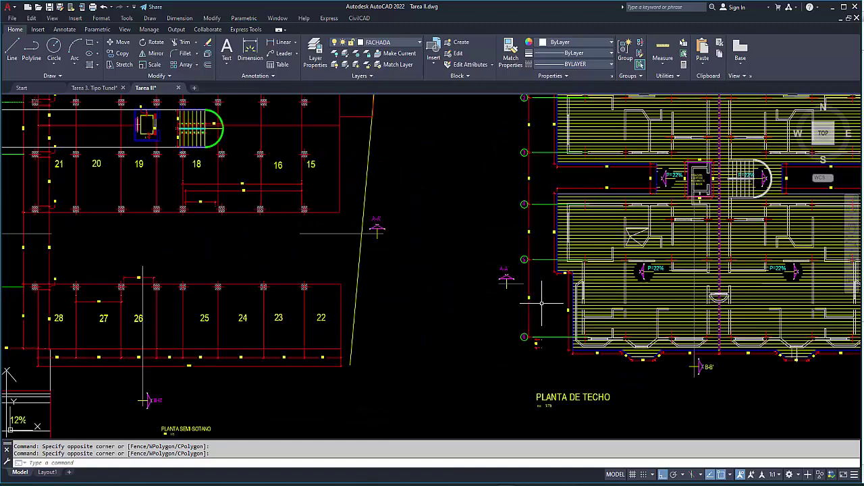
{"action": "middle_click_drag", "start_coordinate": [149, 253], "coordinate": [626, 264]}
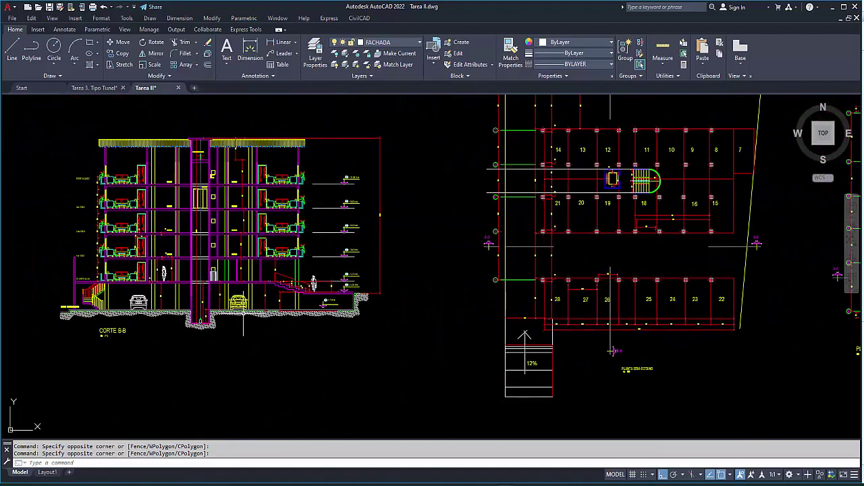
Examine the storey height dimensions and level marks from the semi-basement to the roof in section B-B
{"action": "scroll", "coordinate": [128, 297], "scroll_direction": "up", "scroll_amount": 2}
{"action": "scroll", "coordinate": [128, 297], "scroll_direction": "up", "scroll_amount": 2}
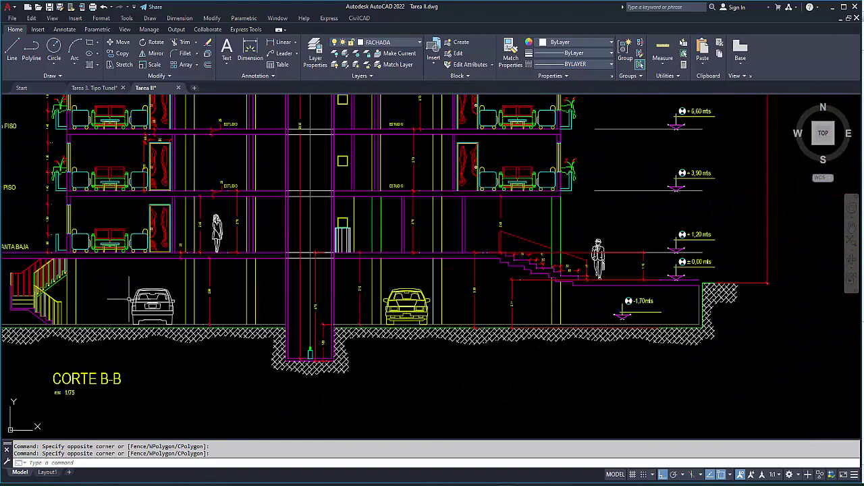
{"action": "scroll", "coordinate": [409, 282], "scroll_direction": "up", "scroll_amount": 2}
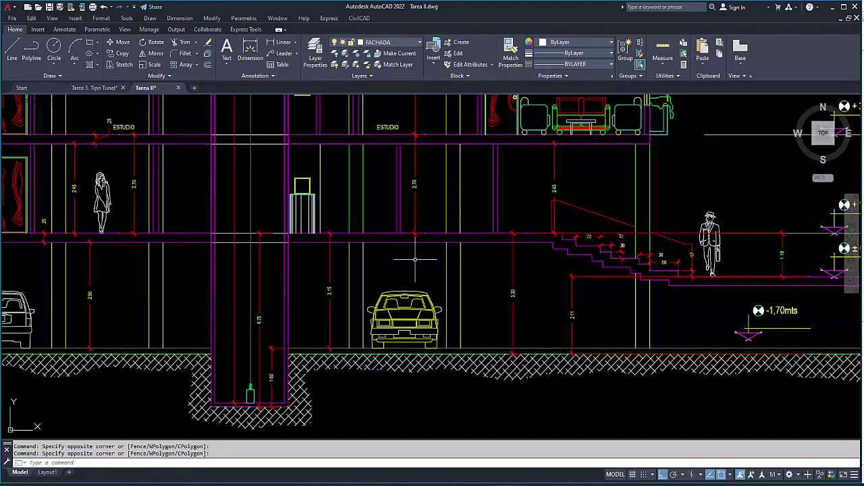
{"action": "scroll", "coordinate": [414, 265], "scroll_direction": "down", "scroll_amount": 5}
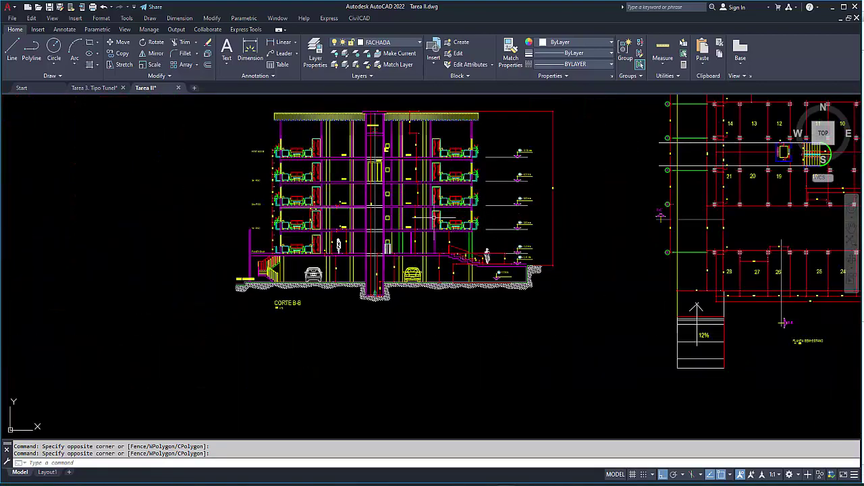
{"action": "scroll", "coordinate": [503, 269], "scroll_direction": "up", "scroll_amount": 3}
{"action": "scroll", "coordinate": [279, 289], "scroll_direction": "up", "scroll_amount": 3}
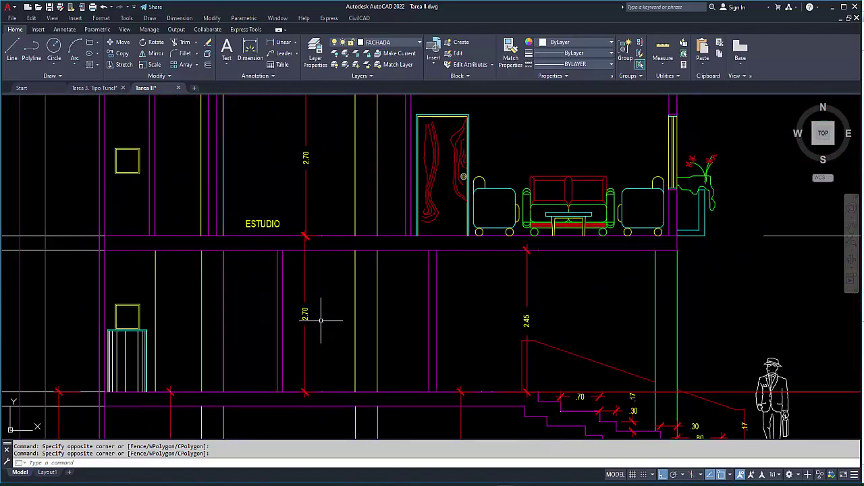
{"action": "scroll", "coordinate": [320, 320], "scroll_direction": "down", "scroll_amount": 4}
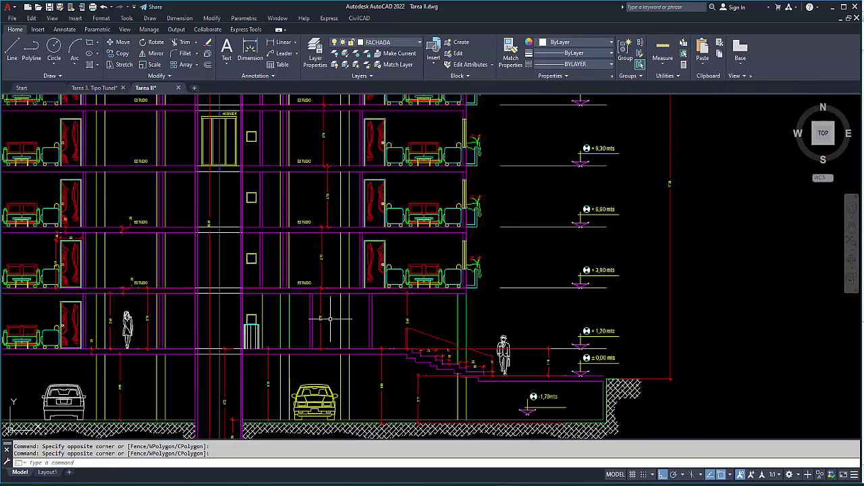
{"action": "mouse_move", "coordinate": [328, 257]}
{"action": "middle_mouse_down"}
{"action": "mouse_move", "coordinate": [347, 237]}
{"action": "mouse_move", "coordinate": [352, 287]}
{"action": "middle_mouse_up"}
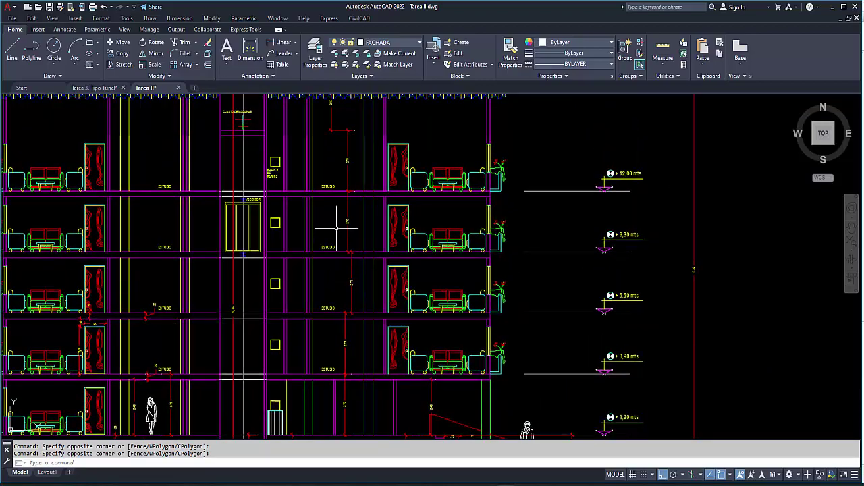
{"action": "mouse_move", "coordinate": [346, 183]}
{"action": "middle_mouse_down"}
{"action": "mouse_move", "coordinate": [343, 234]}
{"action": "mouse_move", "coordinate": [395, 170]}
{"action": "middle_mouse_up"}
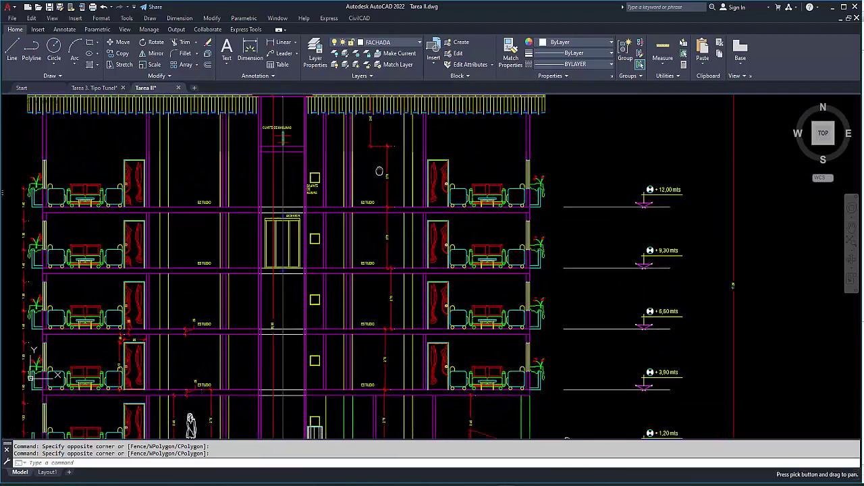
{"action": "scroll", "coordinate": [391, 154], "scroll_direction": "up", "scroll_amount": 3}
{"action": "scroll", "coordinate": [408, 176], "scroll_direction": "down", "scroll_amount": 3}
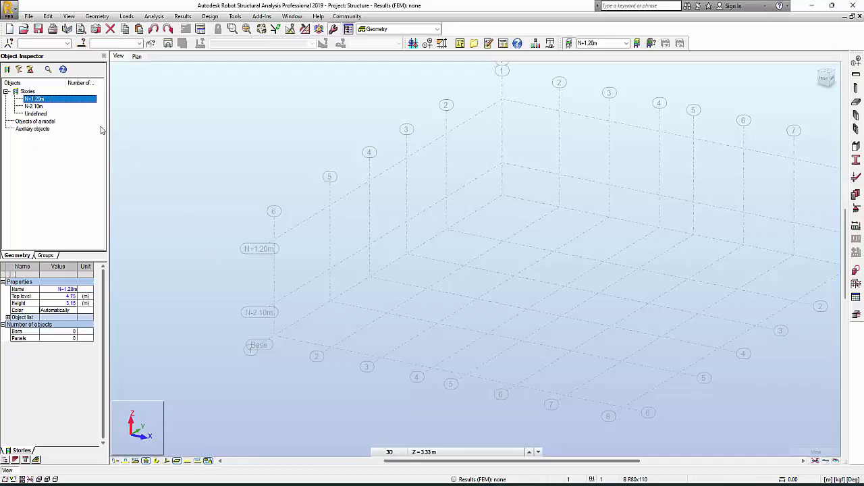
Switch to Robot Structural Analysis and add five stories, each 2.70 m high, above story N+1.20m
{"action": "right_click", "coordinate": [69, 101]}
{"action": "mouse_move", "coordinate": [84, 105]}
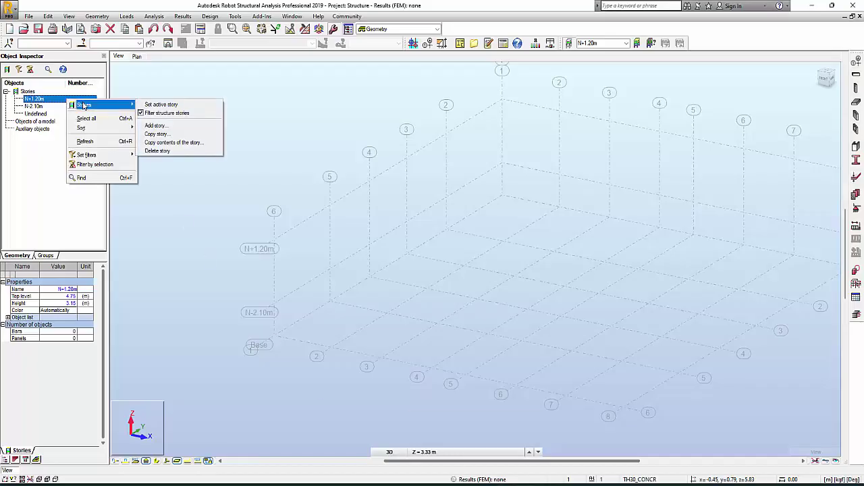
{"action": "left_click", "coordinate": [169, 128]}
{"action": "double_click", "coordinate": [435, 270]}
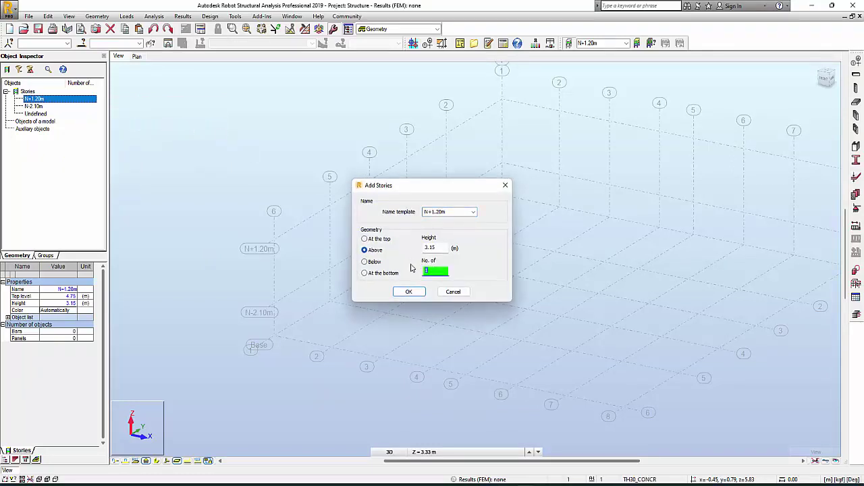
{"action": "left_click_drag", "start_coordinate": [445, 245], "coordinate": [417, 246]}
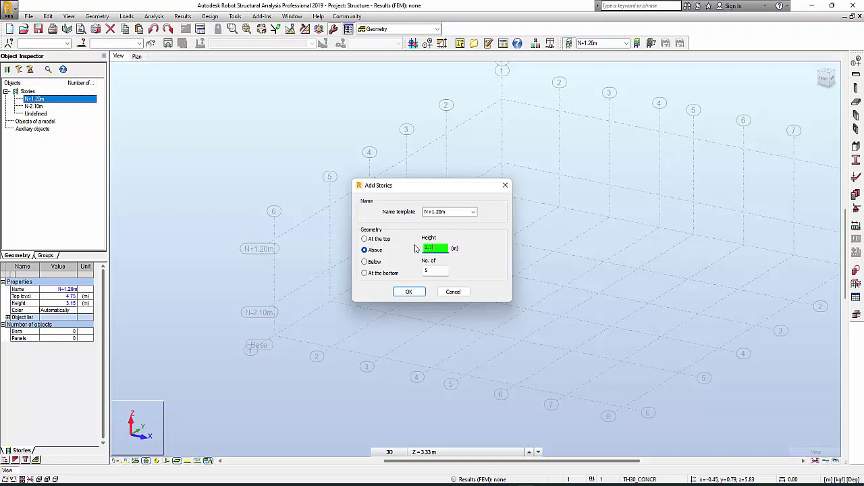
{"action": "left_click", "coordinate": [407, 293]}
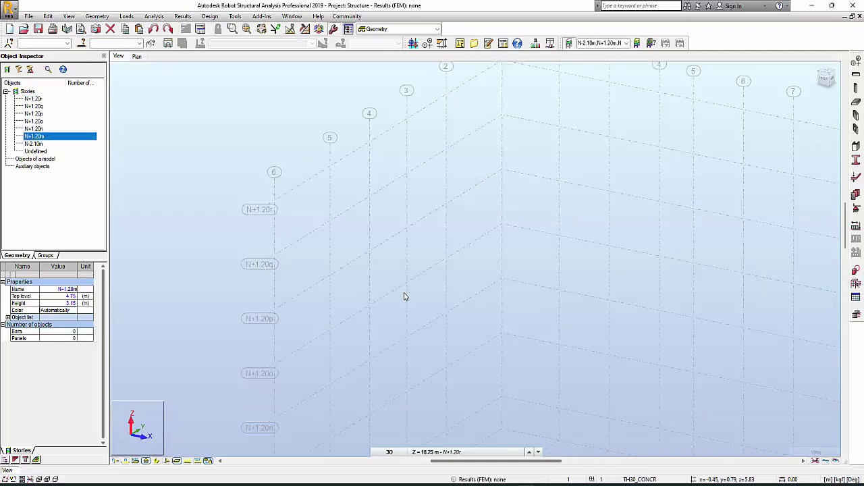
{"action": "scroll", "coordinate": [297, 233], "scroll_direction": "down", "scroll_amount": 3}
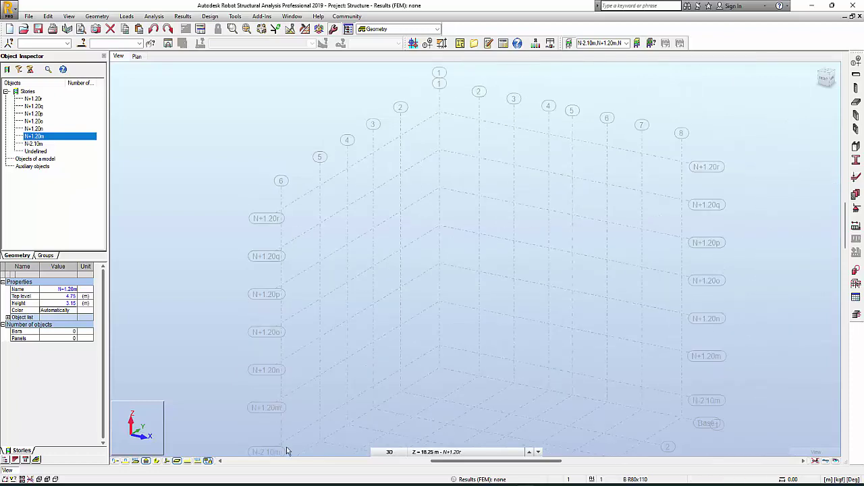
{"action": "middle_click_drag", "start_coordinate": [297, 233], "coordinate": [325, 285]}
{"action": "scroll", "coordinate": [294, 341], "scroll_direction": "up", "scroll_amount": 2}
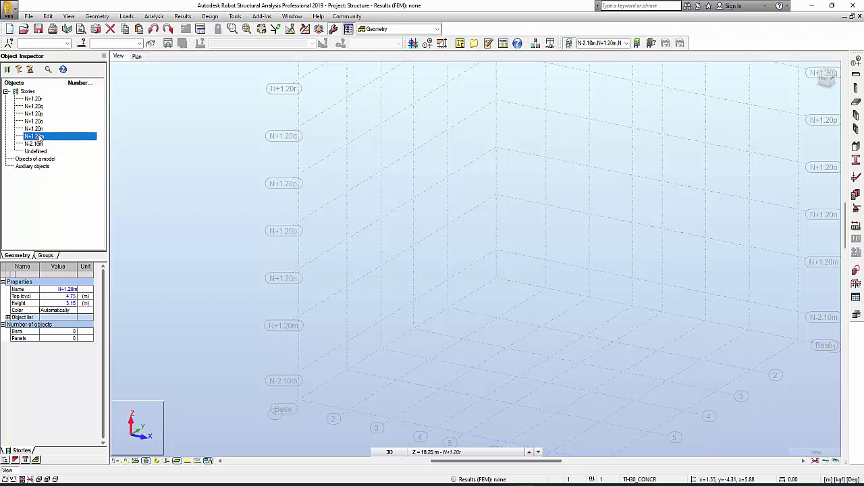
Select the first story above N+1.20m, then switch to AutoCAD and check the corresponding level mark in section B-B
{"action": "left_click", "coordinate": [37, 129]}
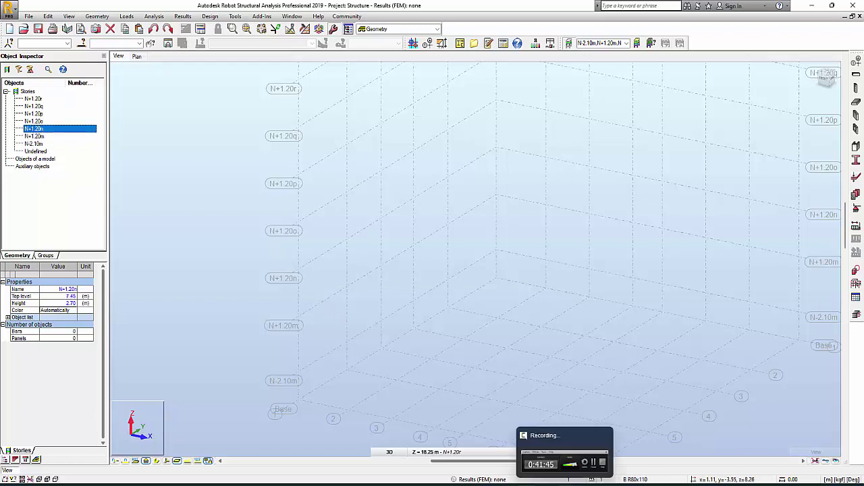
{"action": "mouse_move", "coordinate": [505, 484]}
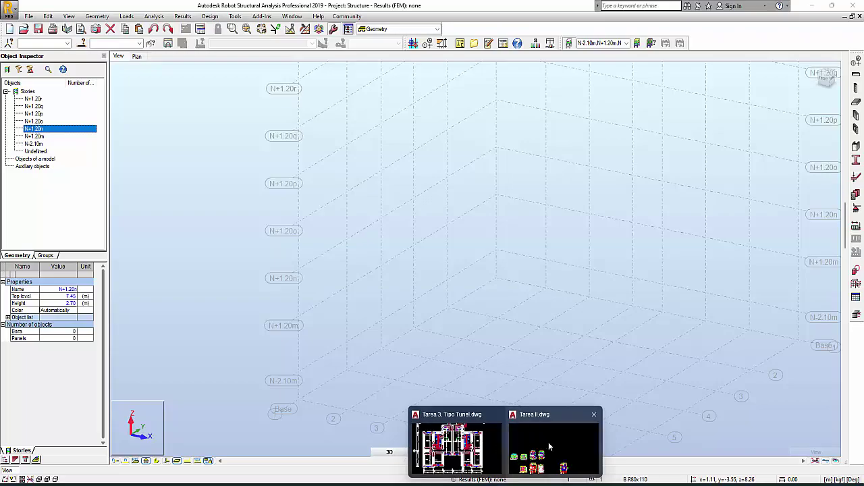
{"action": "left_click", "coordinate": [548, 442]}
{"action": "scroll", "coordinate": [612, 228], "scroll_direction": "down", "scroll_amount": 2}
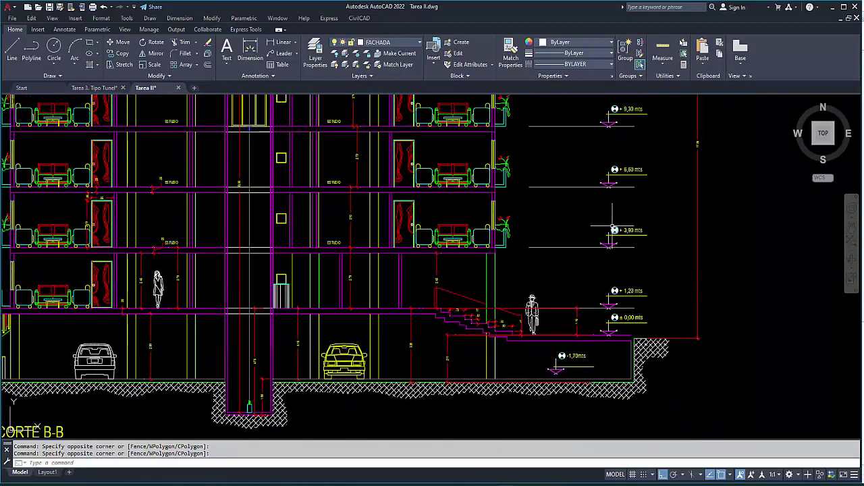
{"action": "scroll", "coordinate": [319, 275], "scroll_direction": "up", "scroll_amount": 2}
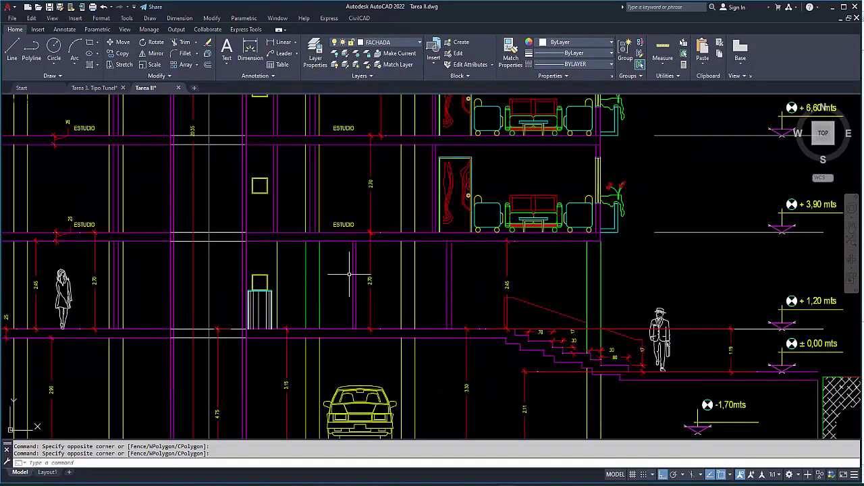
{"action": "middle_click_drag", "start_coordinate": [792, 229], "coordinate": [573, 247]}
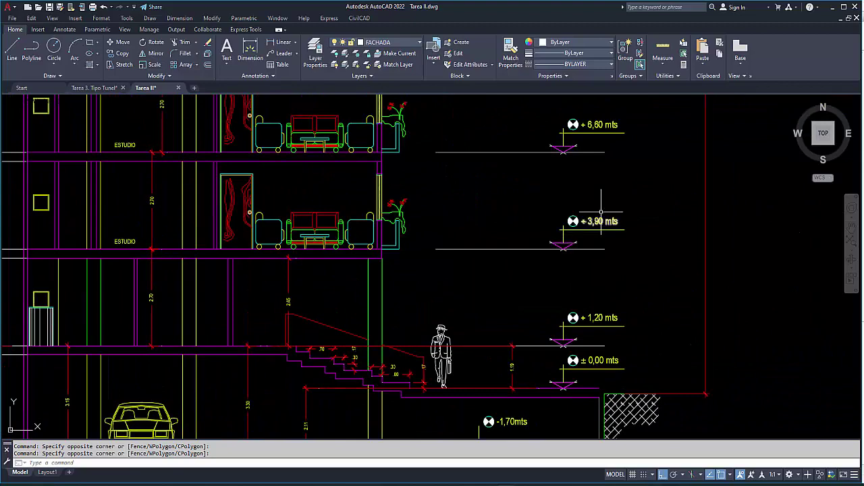
{"action": "middle_click_drag", "start_coordinate": [600, 212], "coordinate": [609, 298]}
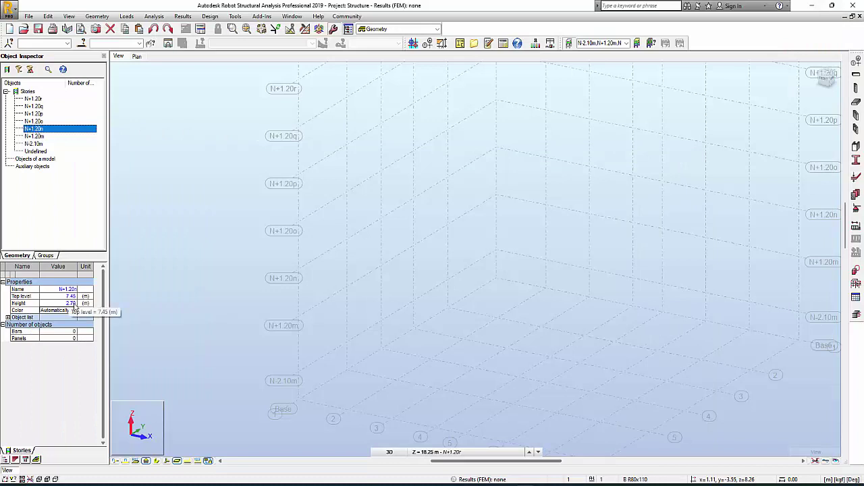
Return to Robot Structural Analysis and rename the first story above N+1.20m as N+3.90m
{"action": "left_click", "coordinate": [70, 303]}
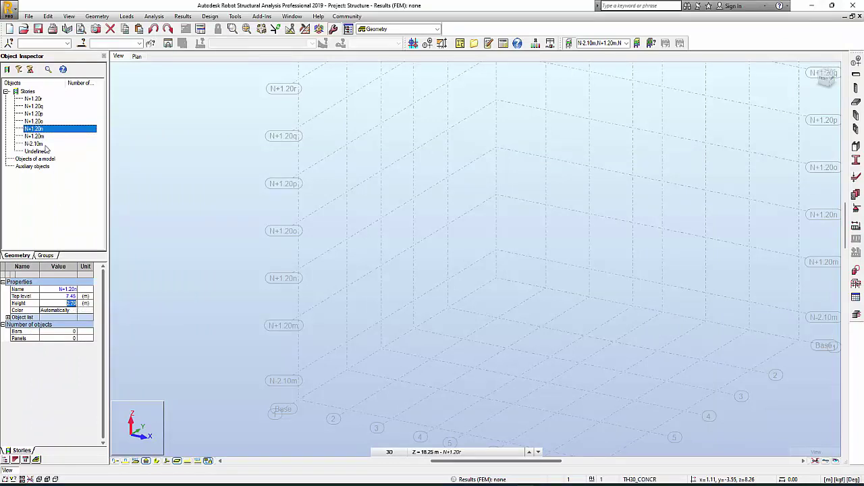
{"action": "left_click", "coordinate": [41, 129]}
{"action": "left_click", "coordinate": [71, 290]}
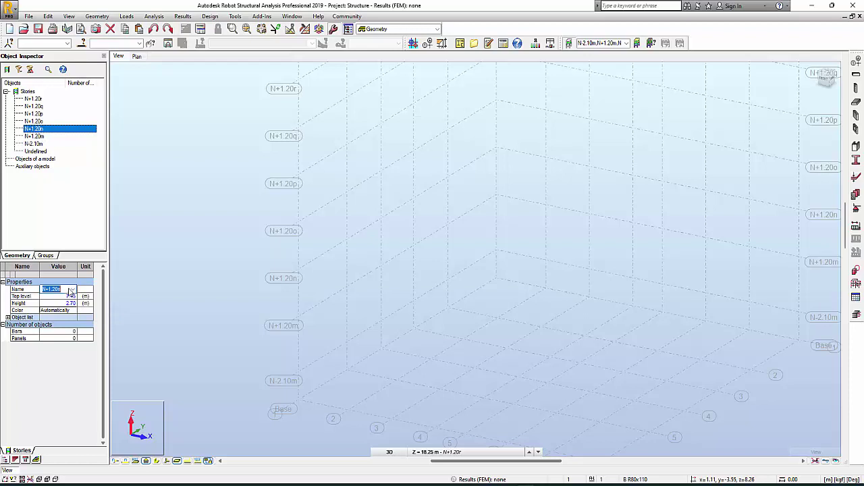
{"action": "left_click_drag", "start_coordinate": [45, 289], "coordinate": [71, 290]}
{"action": "type", "text": "N+3.90m"}
{"action": "key", "text": "Return"}
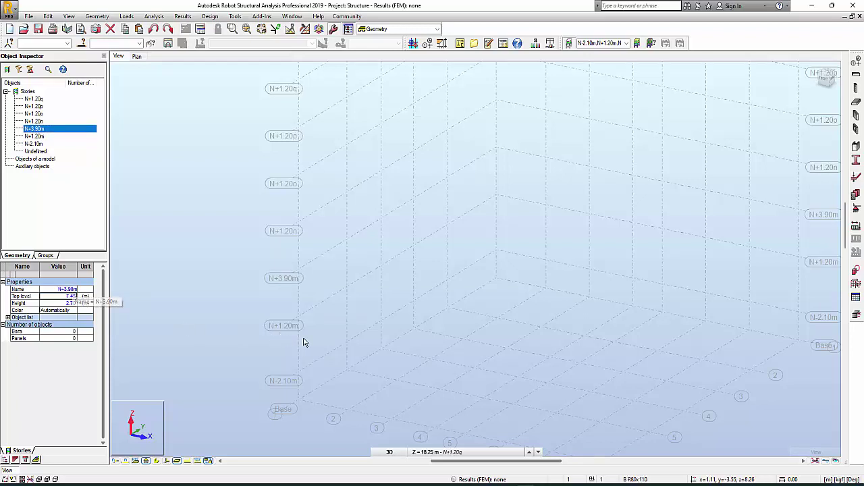
Check the next level in the AutoCAD section, then rename the story above N+3.90m as N+6.60m in Robot
{"action": "mouse_move", "coordinate": [584, 485]}
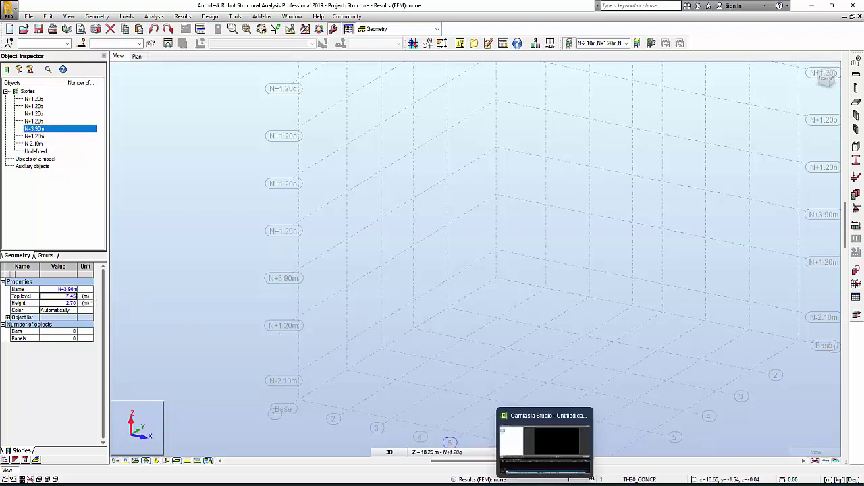
{"action": "mouse_move", "coordinate": [503, 484]}
{"action": "left_click", "coordinate": [550, 451]}
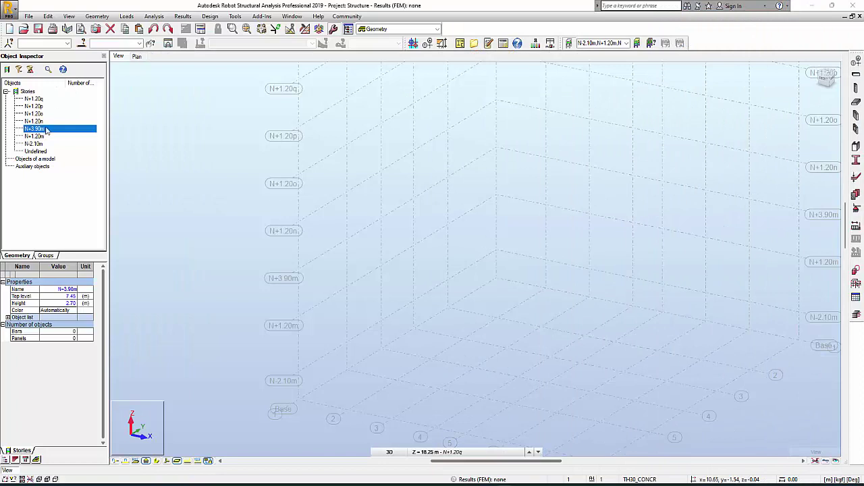
{"action": "left_click", "coordinate": [35, 121]}
{"action": "left_click", "coordinate": [54, 288]}
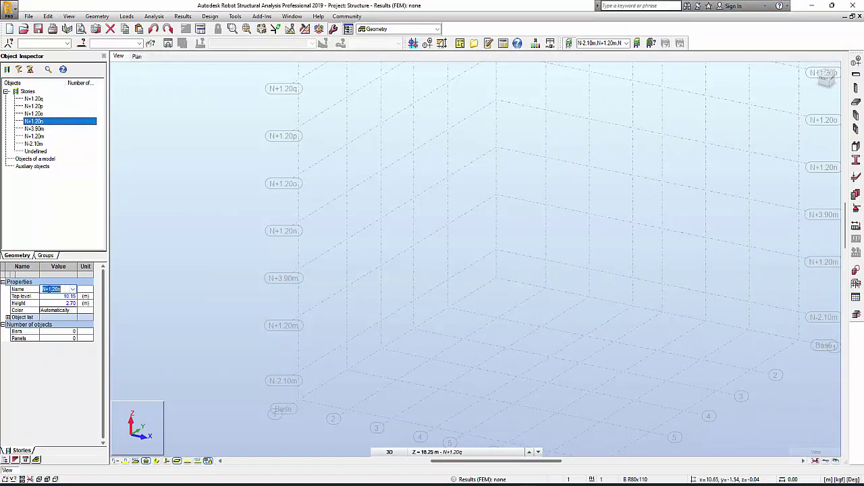
{"action": "left_click_drag", "start_coordinate": [47, 289], "coordinate": [68, 290]}
{"action": "type", "text": "6.60"}
{"action": "key", "text": "Return"}
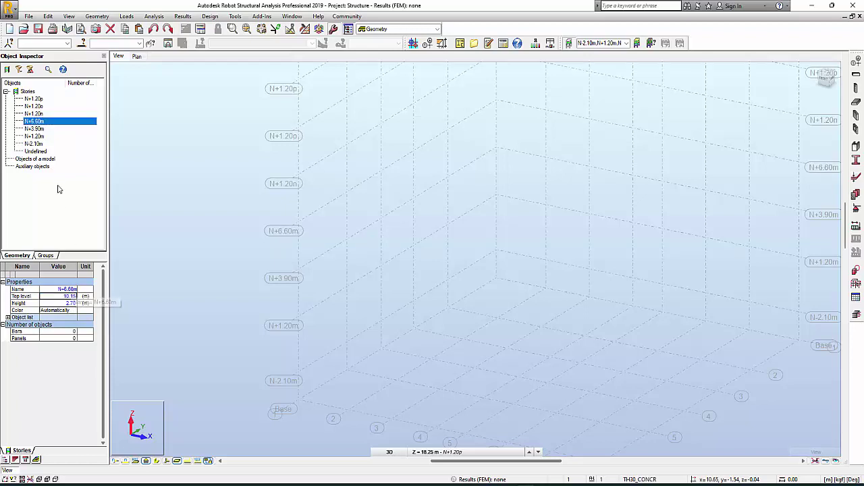
Rename the story directly above N+6.60m as N+9.30m
{"action": "left_click", "coordinate": [70, 289]}
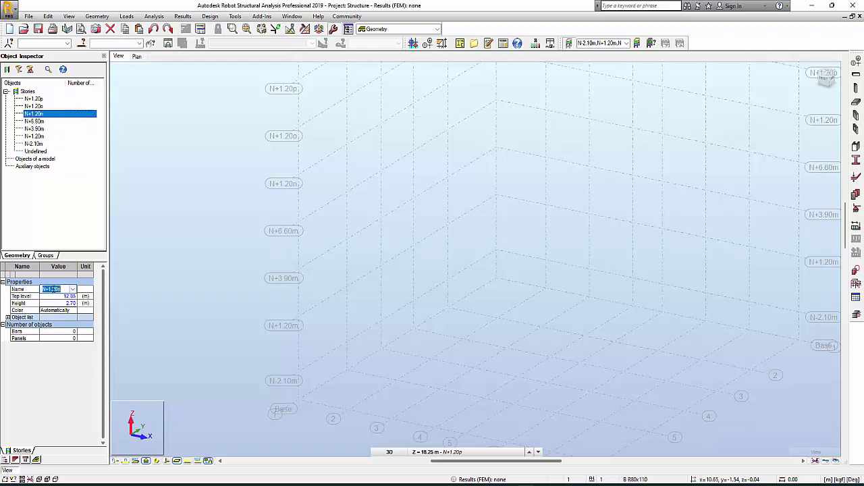
{"action": "double_click", "coordinate": [67, 289]}
{"action": "type", "text": "9.30"}
{"action": "key", "text": "Return"}
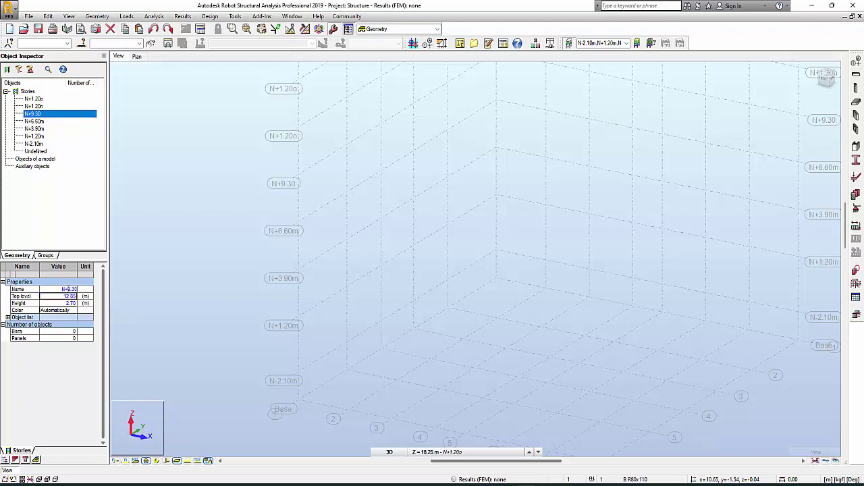
{"action": "left_click", "coordinate": [71, 290]}
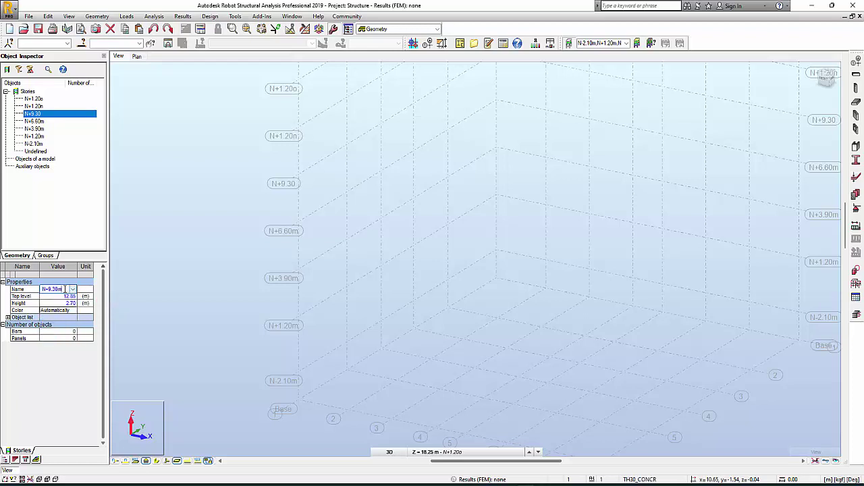
{"action": "key", "text": "Return"}
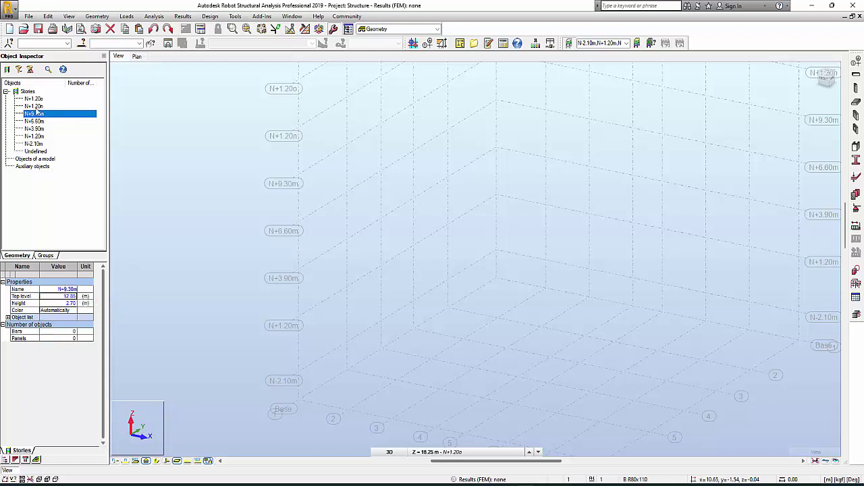
Rename the story directly above N+9.30m as N+12.00m
{"action": "left_click", "coordinate": [34, 106]}
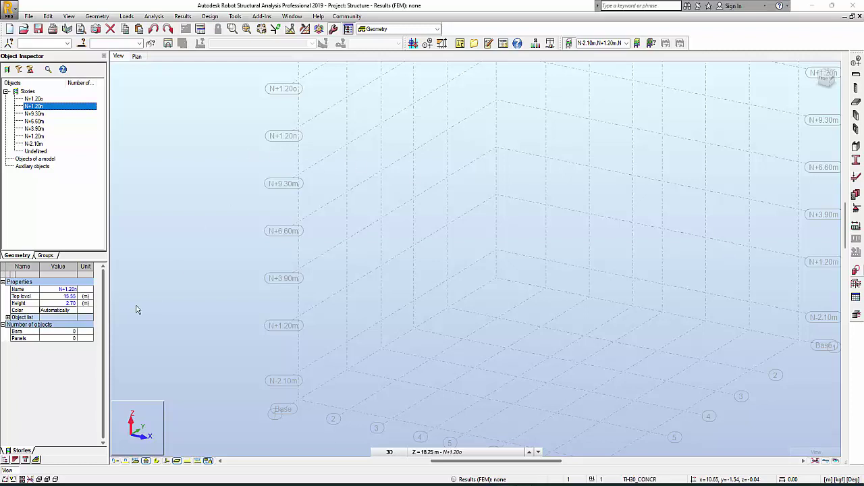
{"action": "left_click", "coordinate": [70, 290]}
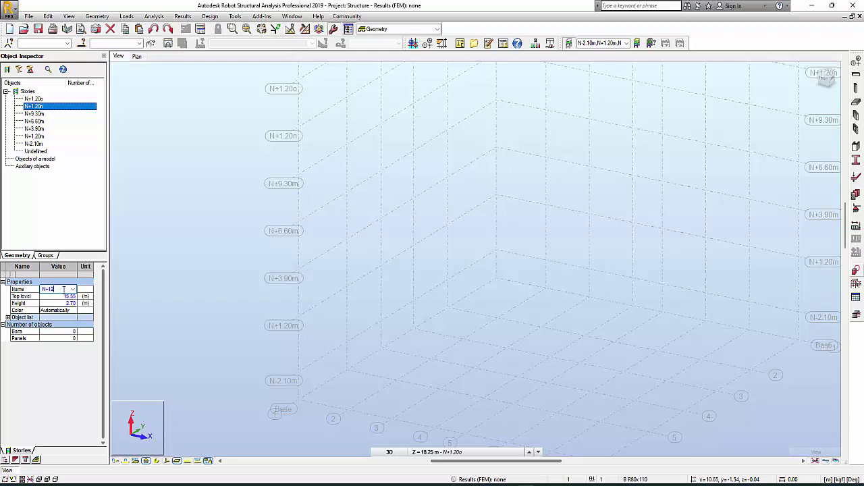
{"action": "type", "text": "N+12.00m"}
{"action": "key", "text": "Return"}
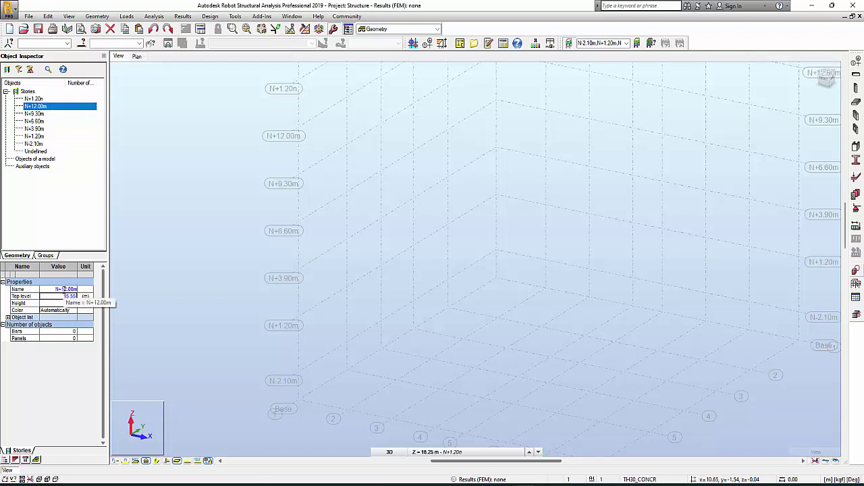
Rename the topmost story, directly above N+12.00m, as N+14.70m
{"action": "left_click", "coordinate": [35, 100]}
{"action": "left_click", "coordinate": [58, 289]}
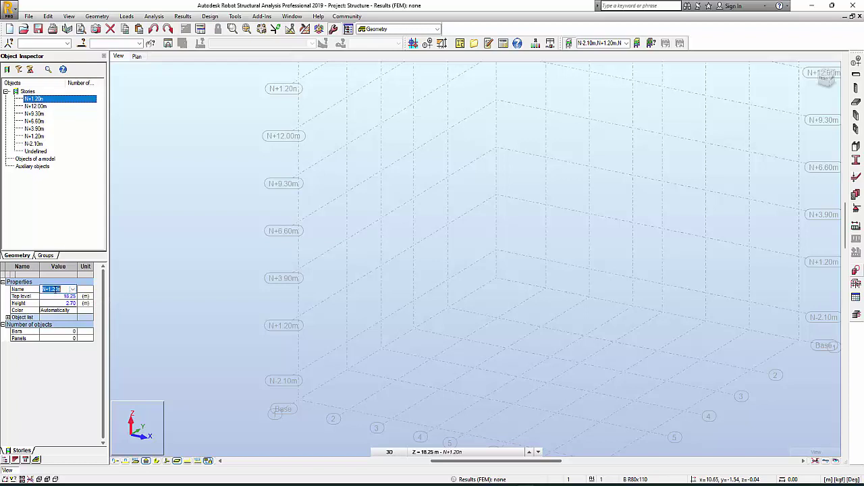
{"action": "left_click", "coordinate": [51, 289]}
{"action": "type", "text": "m"}
{"action": "key", "text": "Return"}
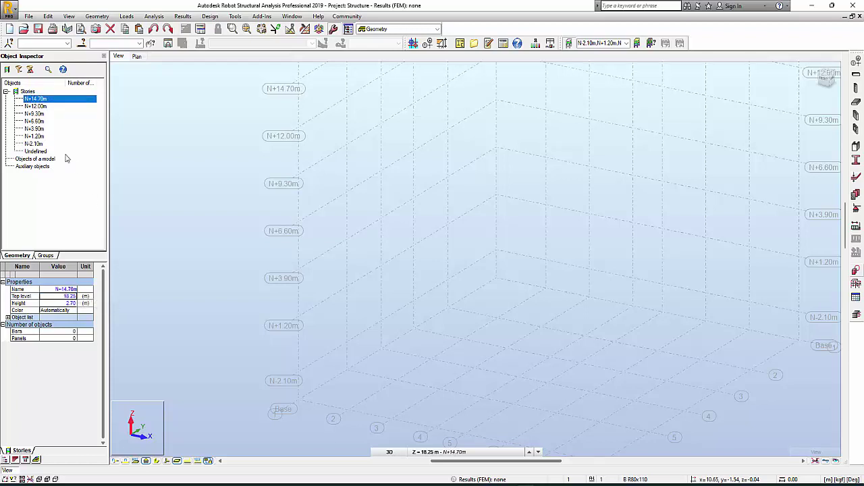
Switch to the calculator, place it beside the list of stories and clear its previous calculation
{"action": "left_click", "coordinate": [624, 483]}
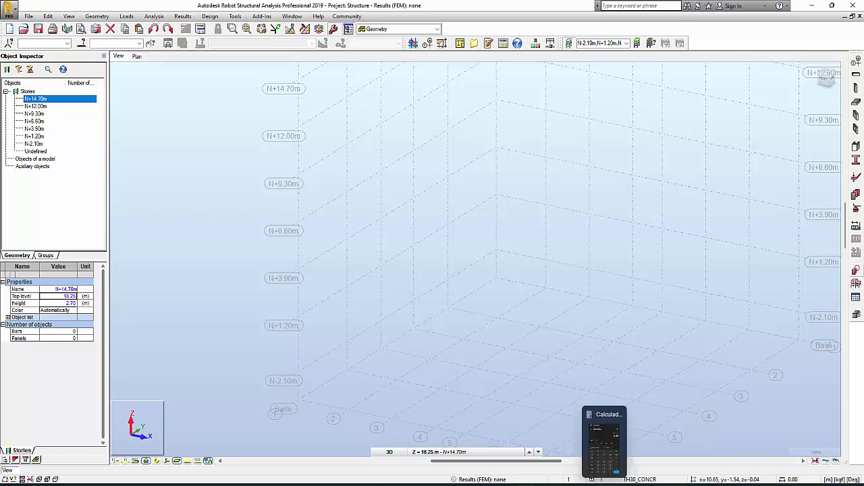
{"action": "left_click_drag", "start_coordinate": [737, 105], "coordinate": [246, 93]}
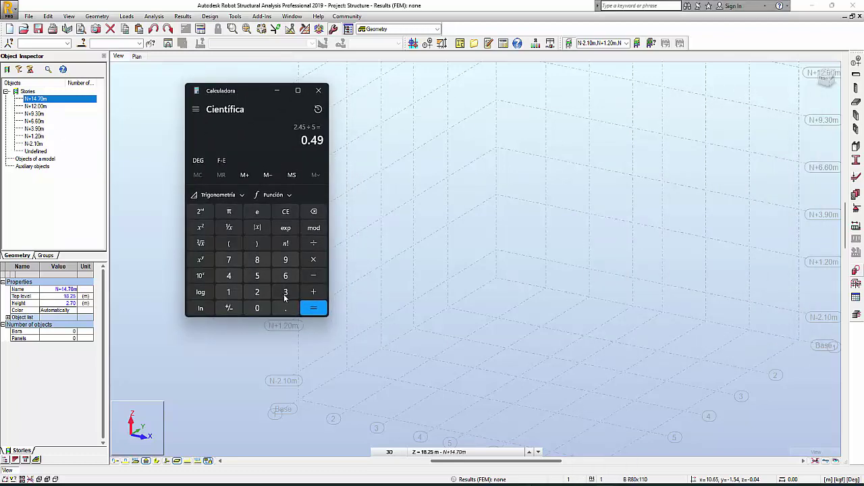
{"action": "left_click", "coordinate": [285, 211]}
{"action": "left_click", "coordinate": [286, 292]}
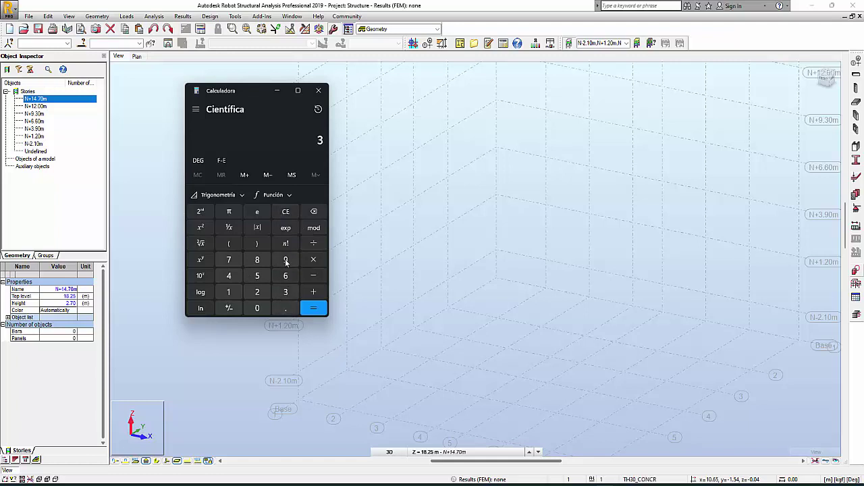
{"action": "left_click", "coordinate": [286, 259]}
{"action": "left_click", "coordinate": [257, 308]}
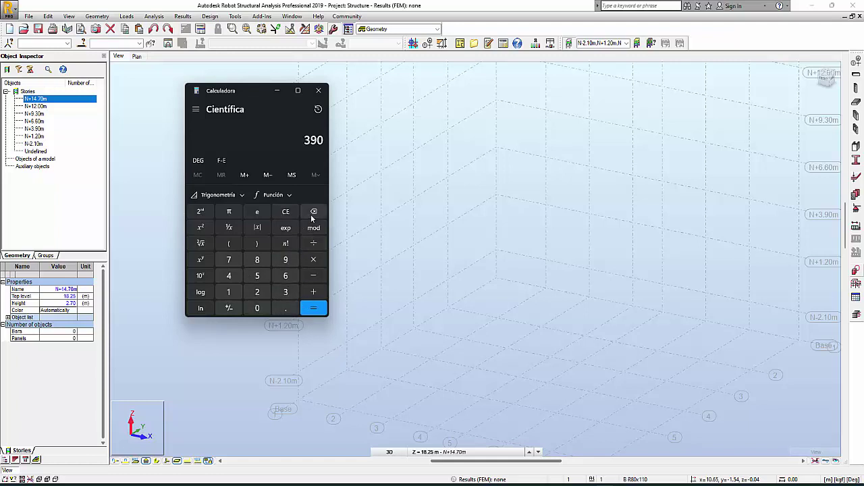
{"action": "left_click", "coordinate": [312, 212]}
{"action": "left_click", "coordinate": [312, 213]}
{"action": "left_click", "coordinate": [285, 292]}
{"action": "left_click", "coordinate": [285, 308]}
{"action": "left_click", "coordinate": [286, 259]}
{"action": "left_click", "coordinate": [256, 308]}
{"action": "left_click", "coordinate": [314, 275]}
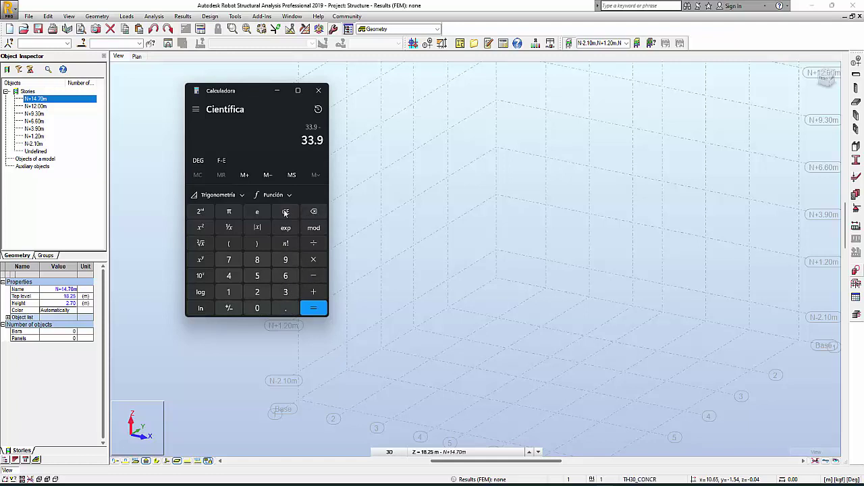
{"action": "left_click", "coordinate": [286, 213]}
{"action": "left_click", "coordinate": [286, 213]}
Calculate 3.9 − 2.7 to check the level of the story below N+3.90m
{"action": "left_click", "coordinate": [286, 292]}
{"action": "left_click", "coordinate": [286, 307]}
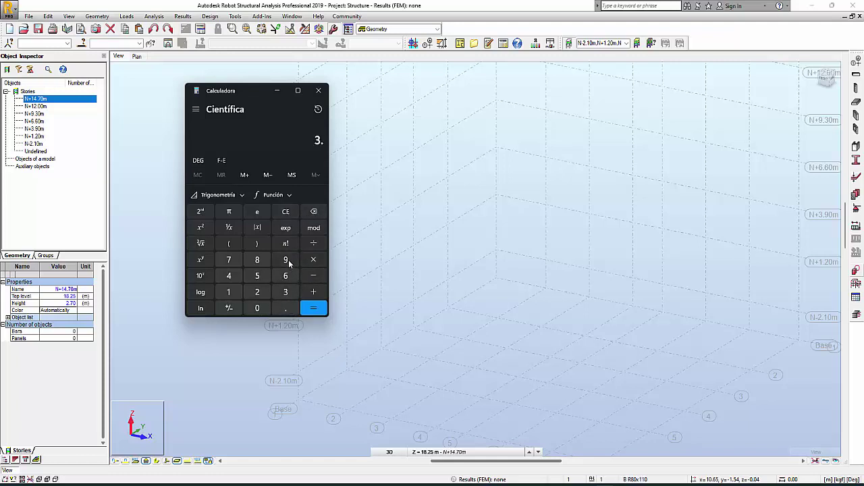
{"action": "left_click", "coordinate": [286, 260]}
{"action": "left_click", "coordinate": [313, 275]}
{"action": "left_click", "coordinate": [257, 291]}
{"action": "left_click", "coordinate": [286, 308]}
{"action": "left_click", "coordinate": [228, 259]}
{"action": "left_click", "coordinate": [313, 308]}
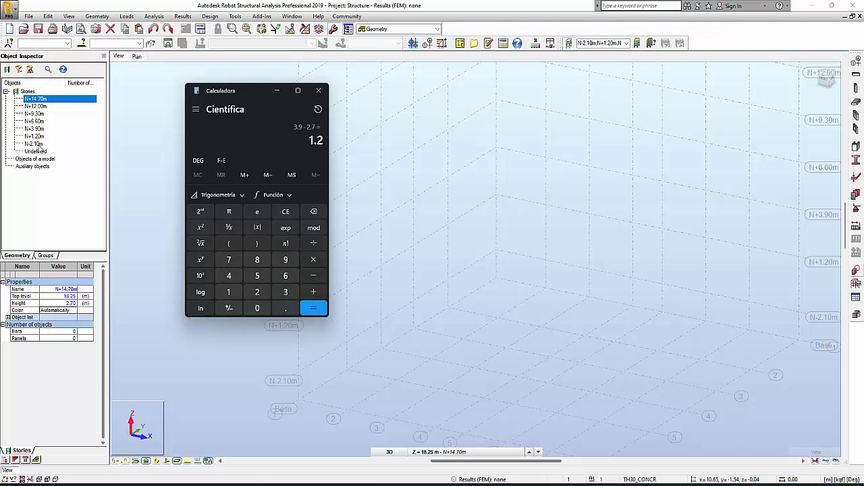
Clear the calculator and calculate 3.9 + 2.7 to check the level of the story above N+3.90m
{"action": "left_click", "coordinate": [294, 212]}
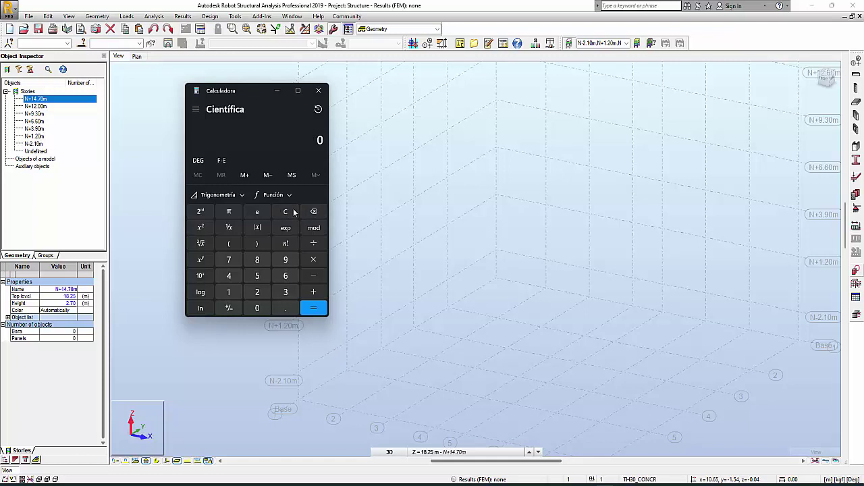
{"action": "left_click", "coordinate": [285, 292]}
{"action": "left_click", "coordinate": [286, 308]}
{"action": "left_click", "coordinate": [286, 259]}
{"action": "left_click", "coordinate": [313, 291]}
{"action": "left_click", "coordinate": [228, 259]}
{"action": "left_click", "coordinate": [285, 308]}
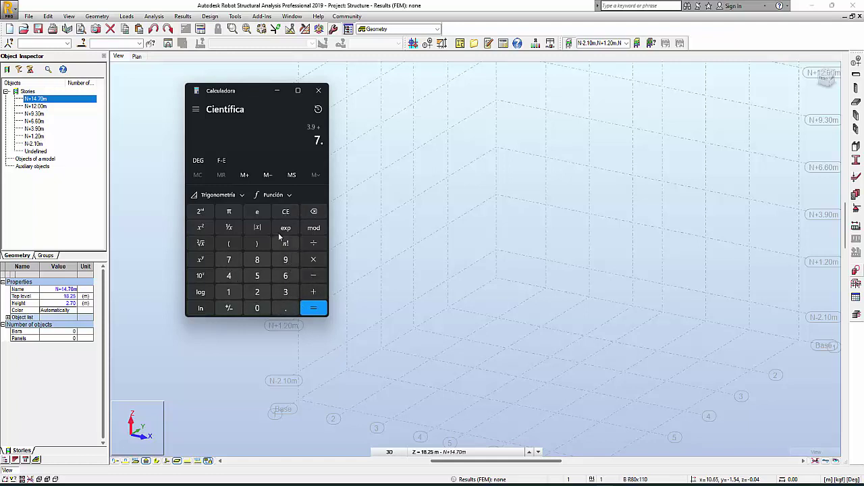
{"action": "left_click", "coordinate": [286, 211]}
{"action": "left_click", "coordinate": [258, 292]}
{"action": "left_click", "coordinate": [286, 308]}
{"action": "left_click", "coordinate": [229, 259]}
{"action": "left_click", "coordinate": [313, 307]}
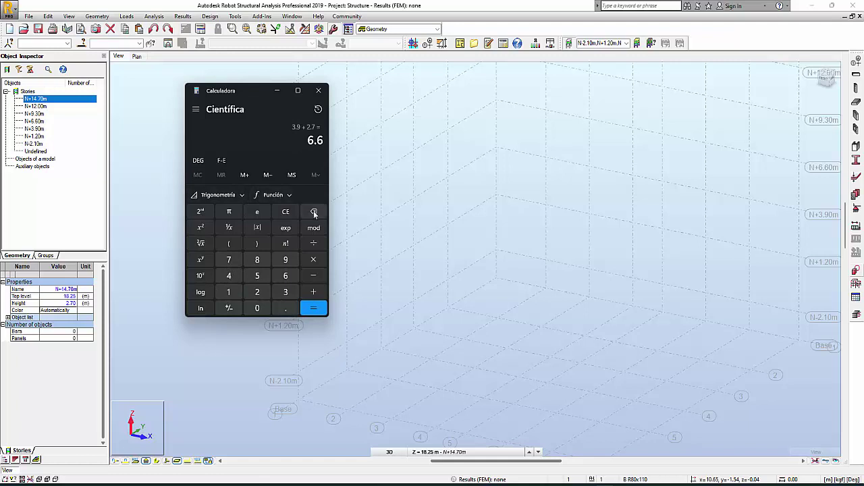
Calculate 9.3 − 6.6 to check the height between stories N+6.60m and N+9.30m, and minimize the calculator
{"action": "left_click", "coordinate": [292, 211]}
{"action": "left_click", "coordinate": [286, 259]}
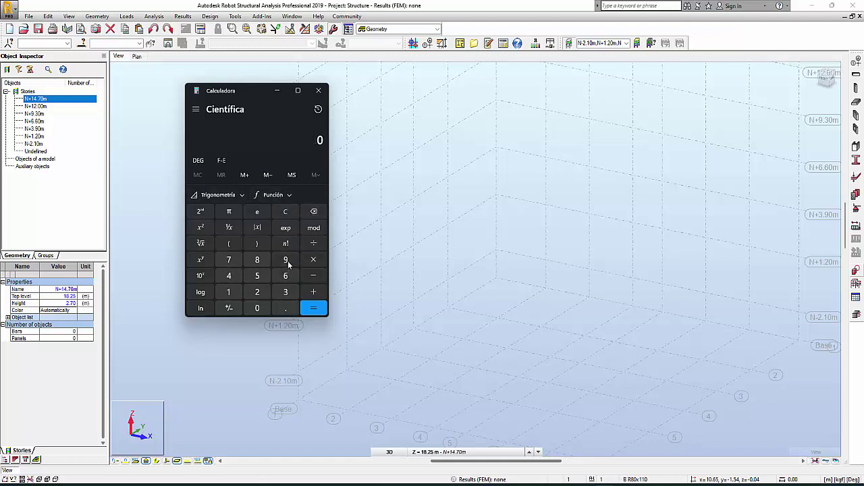
{"action": "left_click", "coordinate": [282, 308]}
{"action": "left_click", "coordinate": [286, 291]}
{"action": "left_click", "coordinate": [313, 275]}
{"action": "left_click", "coordinate": [286, 275]}
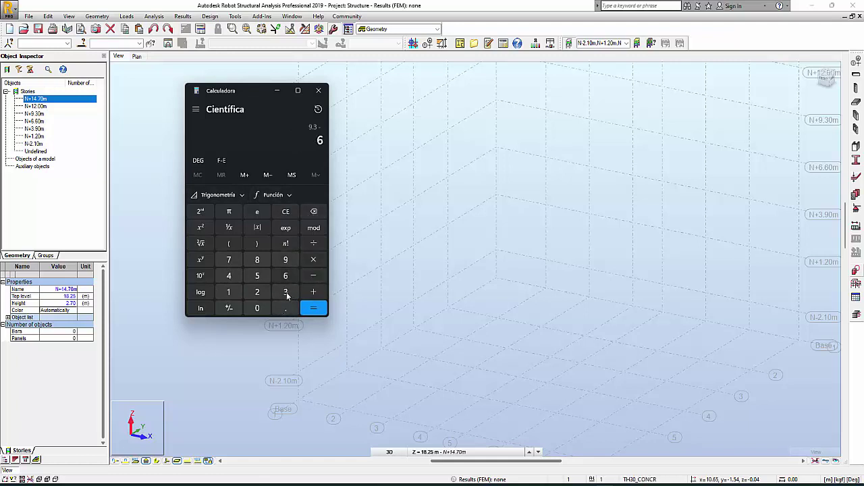
{"action": "left_click", "coordinate": [285, 308]}
{"action": "left_click", "coordinate": [286, 275]}
{"action": "left_click", "coordinate": [313, 308]}
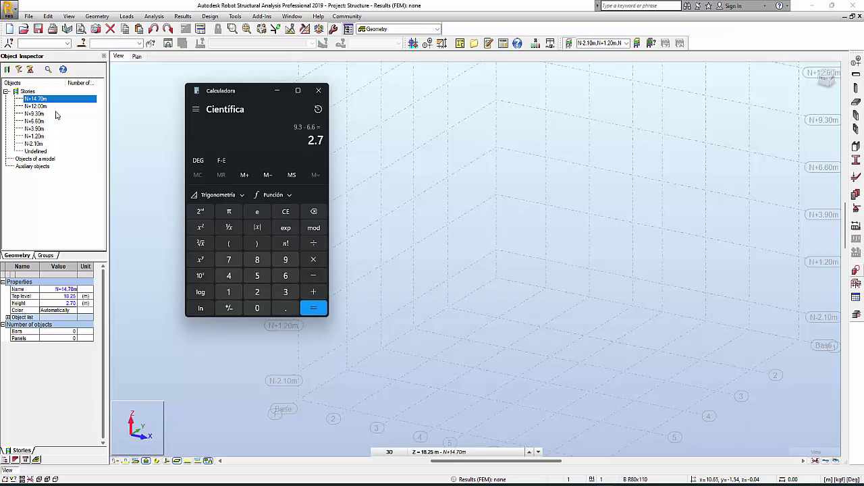
{"action": "left_click", "coordinate": [277, 90]}
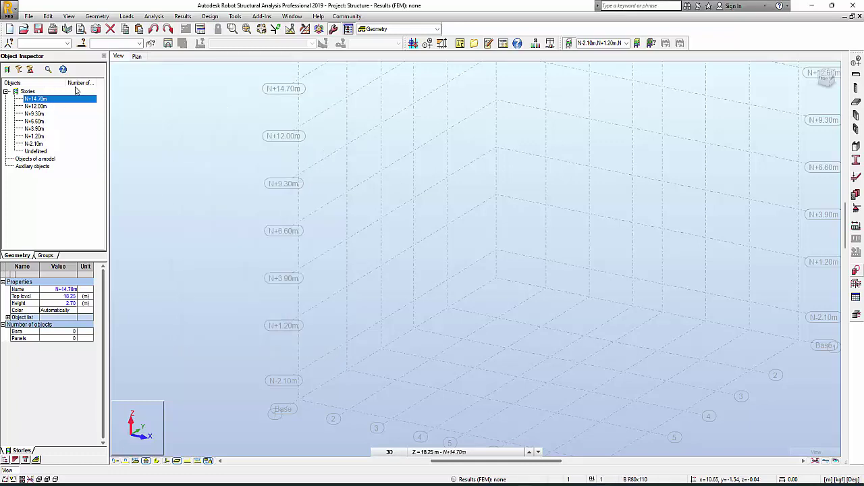
Start saving the model and browse from the desktop's TRABAJO shortcut through CURSOS, EVENTOS 2022, CURSO_CONCRETO_ARMADO_ROBOT_STRUCTURAL_2022 and CURSO DE CONCRETO to the RSA folder
{"action": "scroll", "coordinate": [337, 260], "scroll_direction": "down", "scroll_amount": 5}
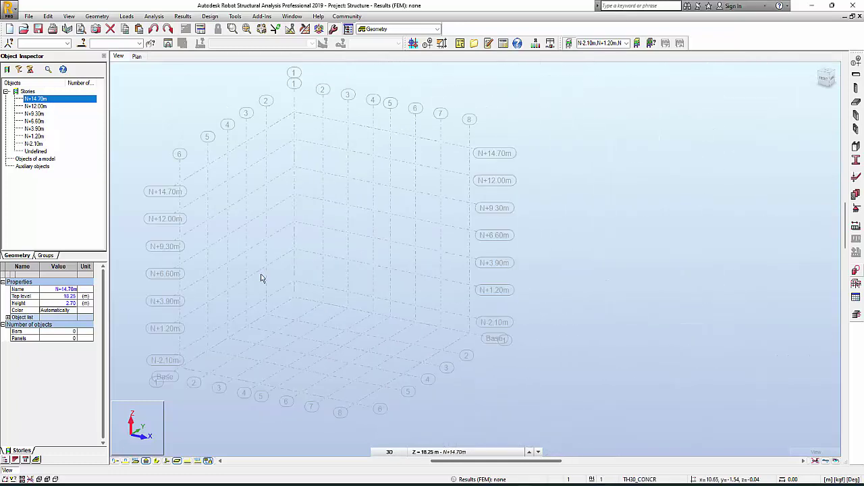
{"action": "left_click", "coordinate": [38, 30]}
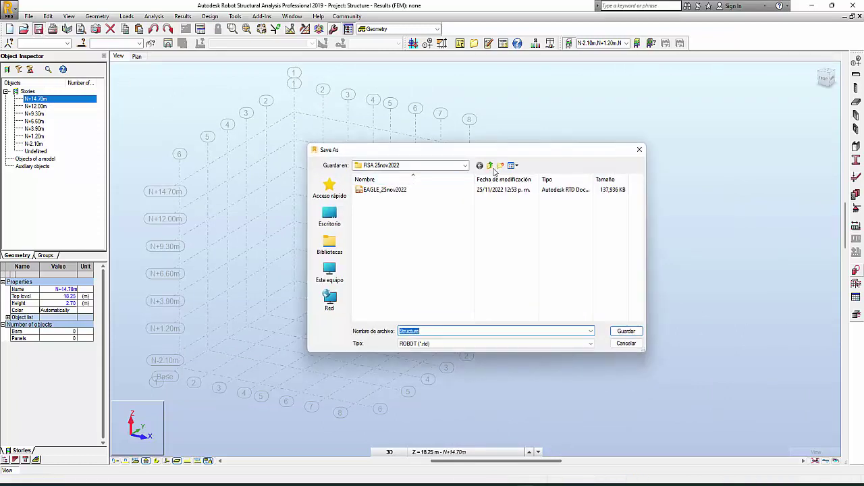
{"action": "left_click", "coordinate": [490, 165]}
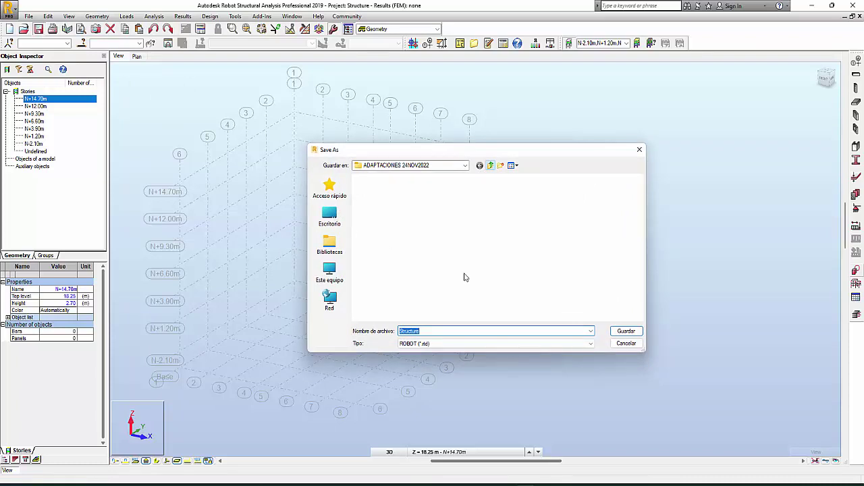
{"action": "left_click", "coordinate": [330, 215]}
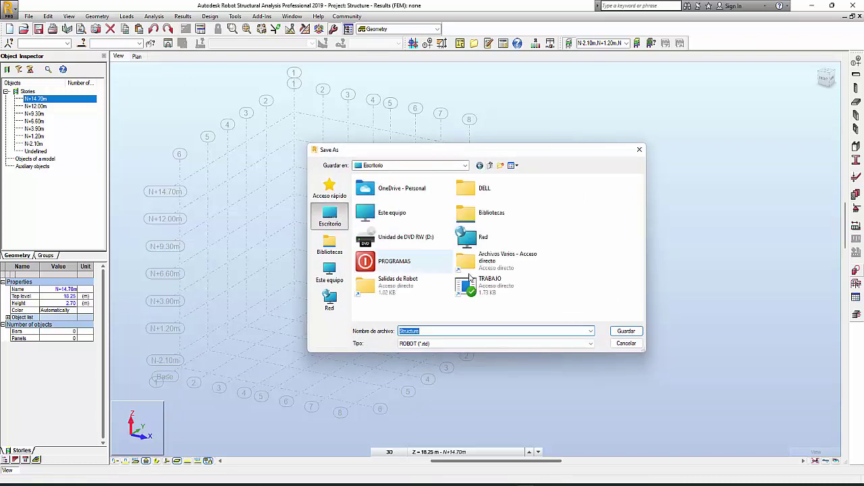
{"action": "left_click", "coordinate": [407, 270]}
{"action": "double_click", "coordinate": [483, 283]}
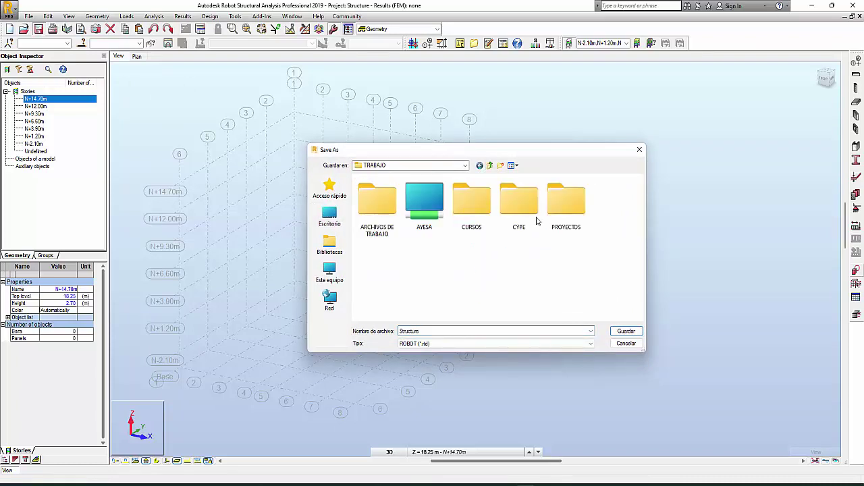
{"action": "double_click", "coordinate": [470, 202]}
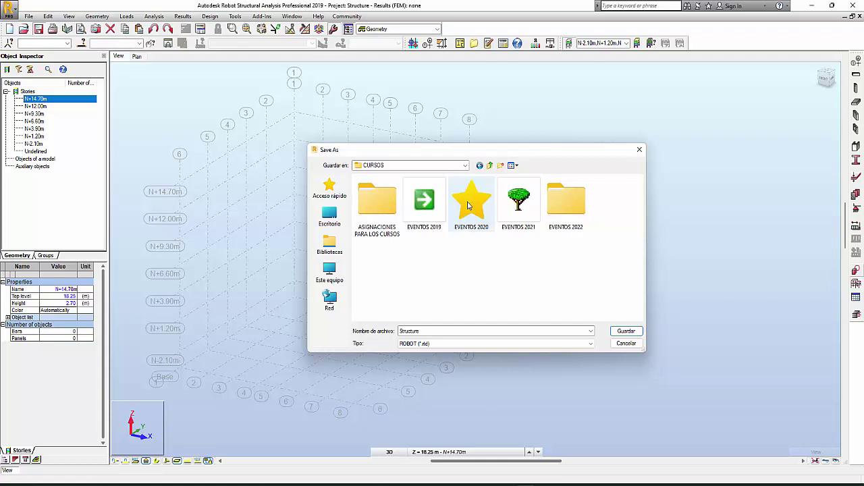
{"action": "double_click", "coordinate": [569, 199]}
{"action": "left_click", "coordinate": [431, 202]}
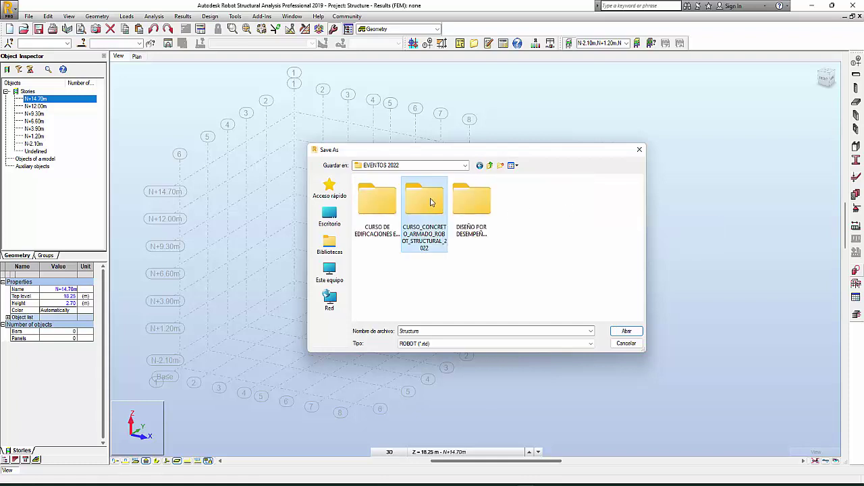
{"action": "double_click", "coordinate": [430, 203]}
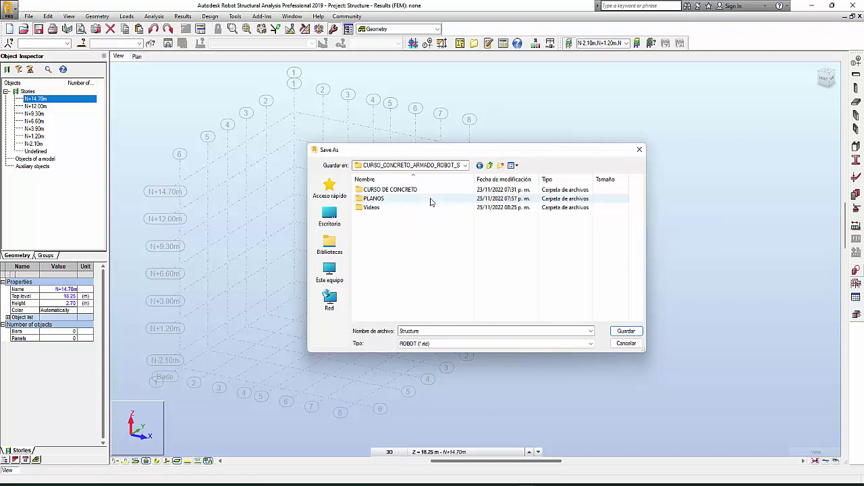
{"action": "right_click", "coordinate": [390, 231]}
{"action": "double_click", "coordinate": [397, 191]}
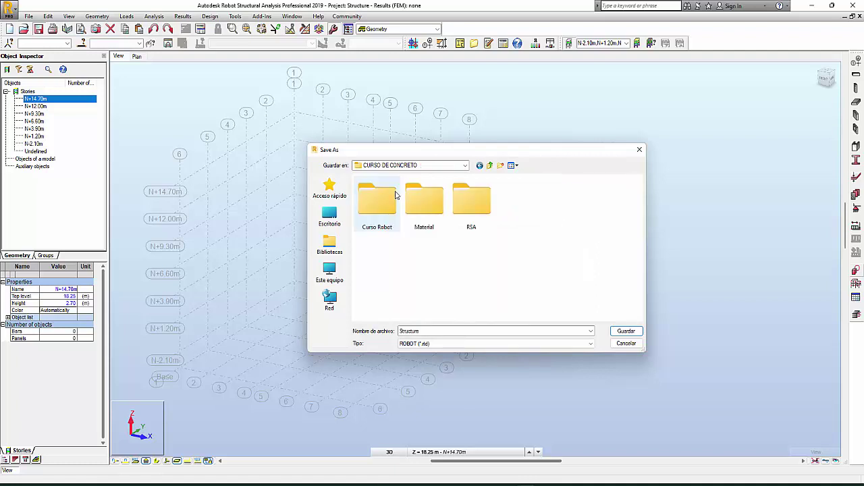
{"action": "double_click", "coordinate": [467, 197]}
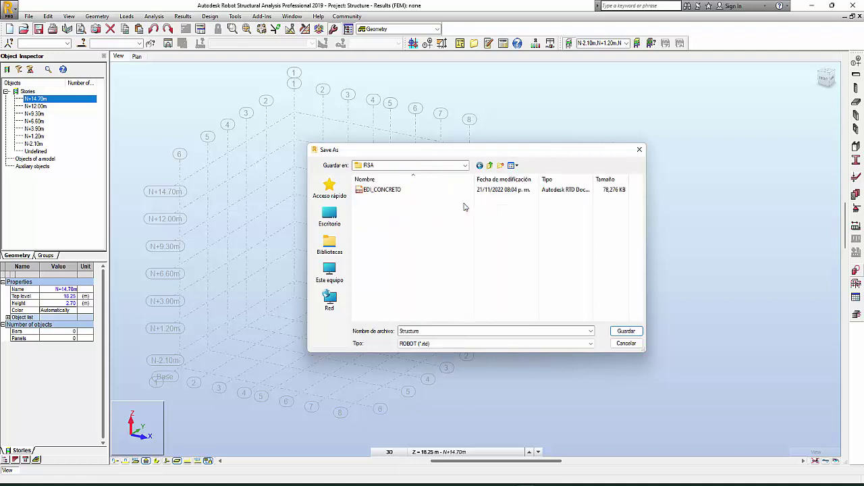
Save the model as EDI_CONCRETO in the RSA folder, replacing the existing file of that name
{"action": "left_click", "coordinate": [390, 192]}
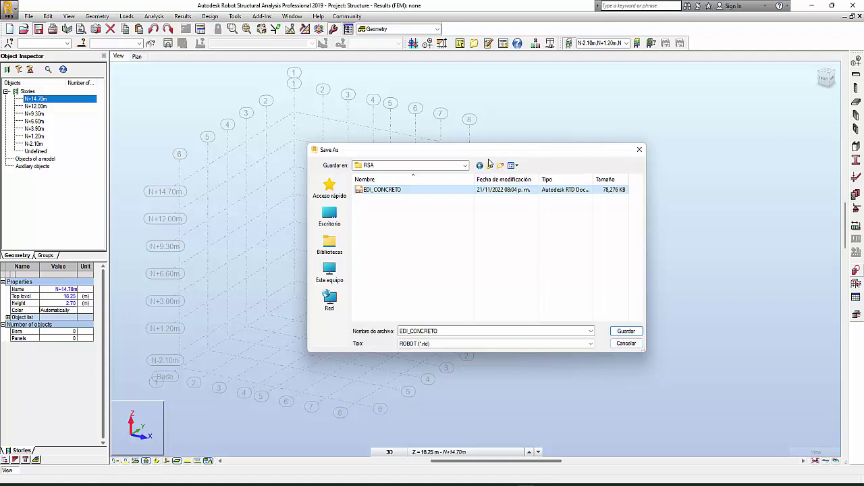
{"action": "left_click", "coordinate": [625, 331]}
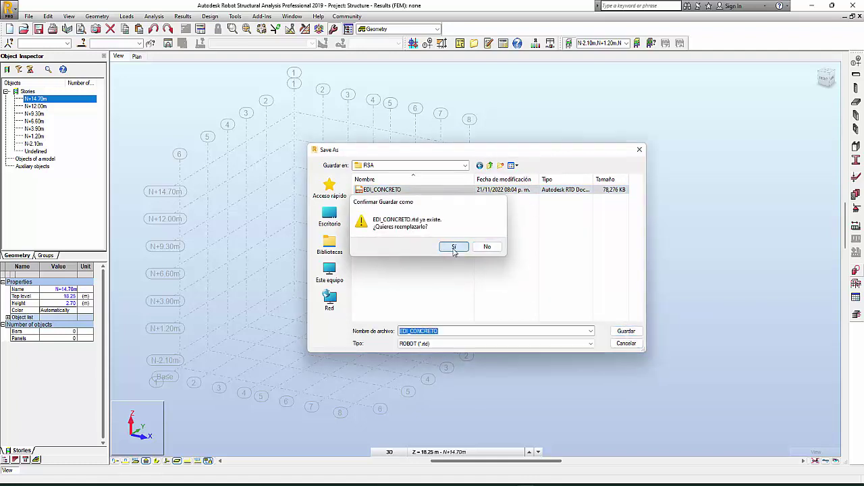
{"action": "left_click", "coordinate": [454, 247]}
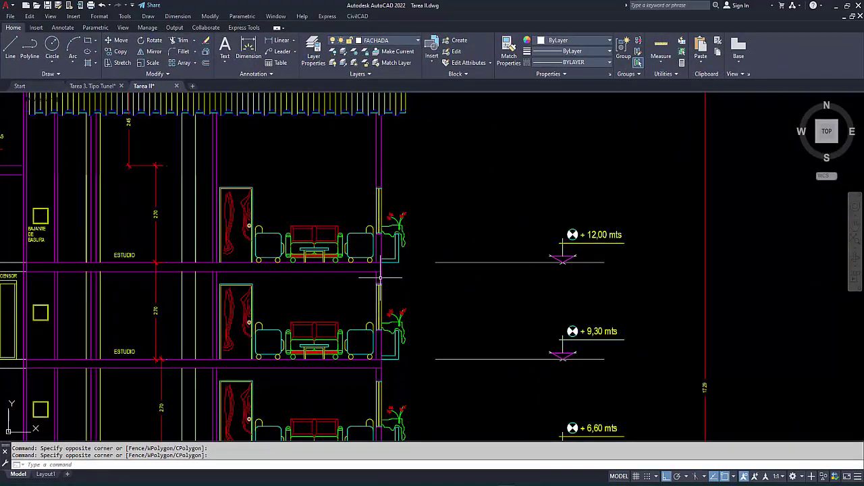
In the AutoCAD drawing Tarea II, go from the building section to the floor plan and examine its column layout around axes 3 to 6
{"action": "scroll", "coordinate": [380, 276], "scroll_direction": "down", "scroll_amount": 6}
{"action": "middle_click_drag", "start_coordinate": [347, 378], "coordinate": [347, 284]}
{"action": "scroll", "coordinate": [455, 262], "scroll_direction": "down", "scroll_amount": 2}
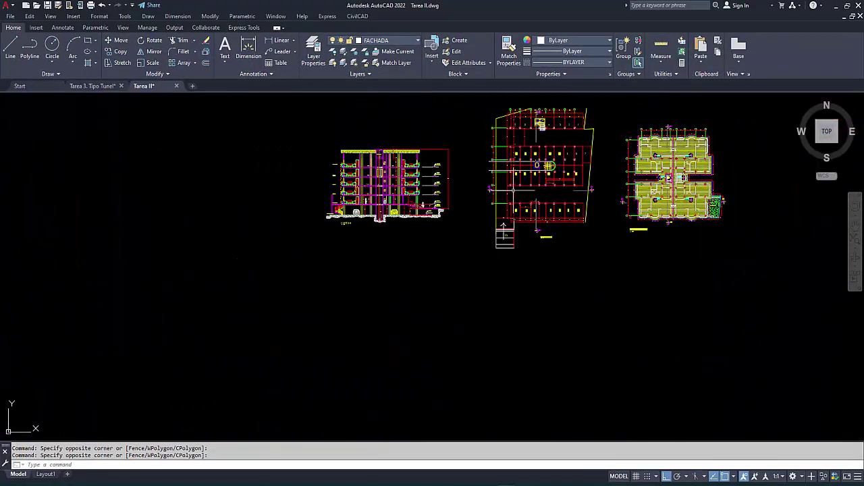
{"action": "middle_click_drag", "start_coordinate": [666, 181], "coordinate": [444, 181]}
{"action": "scroll", "coordinate": [446, 184], "scroll_direction": "up", "scroll_amount": 6}
{"action": "scroll", "coordinate": [330, 220], "scroll_direction": "down", "scroll_amount": 4}
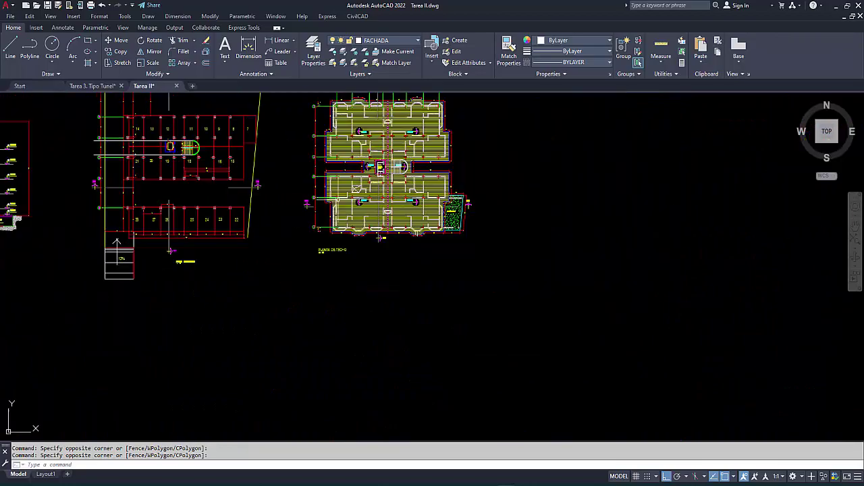
{"action": "scroll", "coordinate": [459, 297], "scroll_direction": "down", "scroll_amount": 5}
{"action": "scroll", "coordinate": [435, 222], "scroll_direction": "up", "scroll_amount": 10}
{"action": "mouse_move", "coordinate": [646, 243]}
{"action": "middle_mouse_down"}
{"action": "mouse_move", "coordinate": [552, 176]}
{"action": "mouse_move", "coordinate": [549, 201]}
{"action": "middle_mouse_up"}
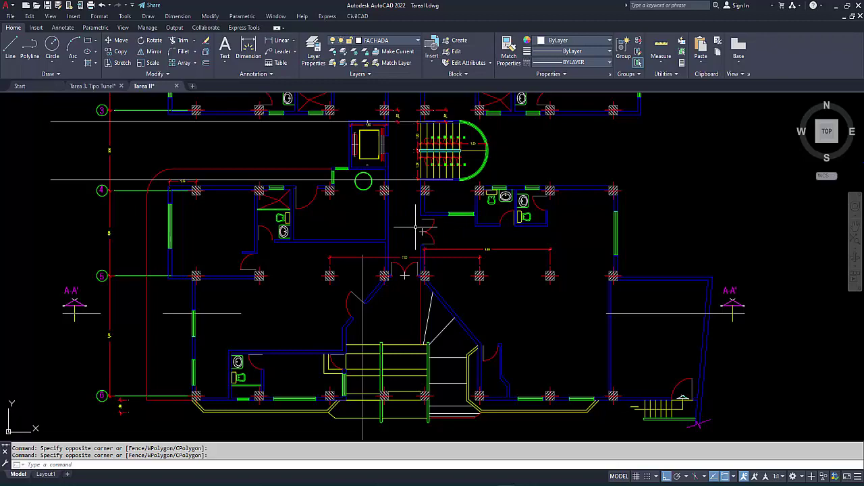
Examine the columns and walls around the stair and elevator core in the floor plan
{"action": "middle_click_drag", "start_coordinate": [424, 224], "coordinate": [431, 333]}
{"action": "scroll", "coordinate": [470, 255], "scroll_direction": "up", "scroll_amount": 4}
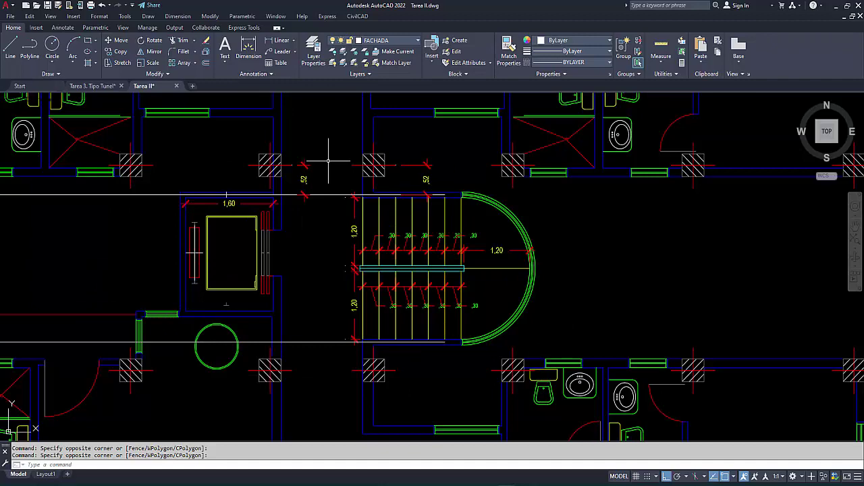
{"action": "middle_click_drag", "start_coordinate": [264, 326], "coordinate": [365, 222]}
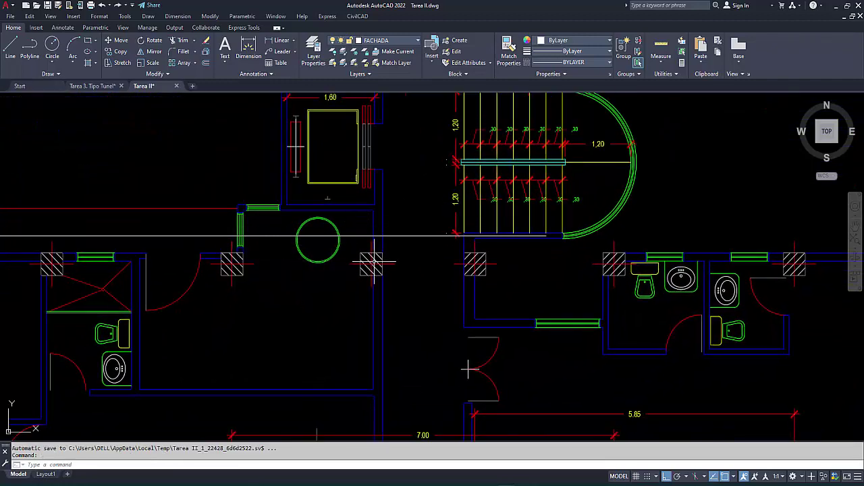
{"action": "scroll", "coordinate": [303, 231], "scroll_direction": "up", "scroll_amount": 4}
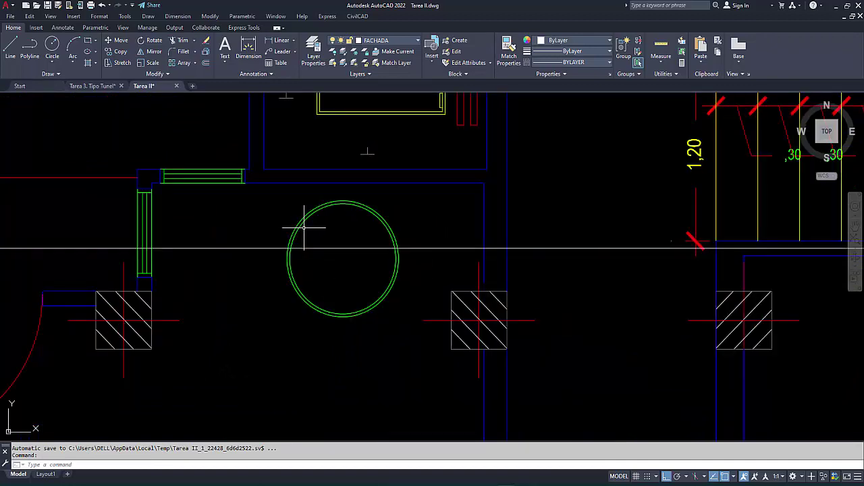
Examine the columns beside the elevator shaft and the curved stair between axes 3 and 4 of the ground floor plan
{"action": "scroll", "coordinate": [304, 233], "scroll_direction": "down", "scroll_amount": 2}
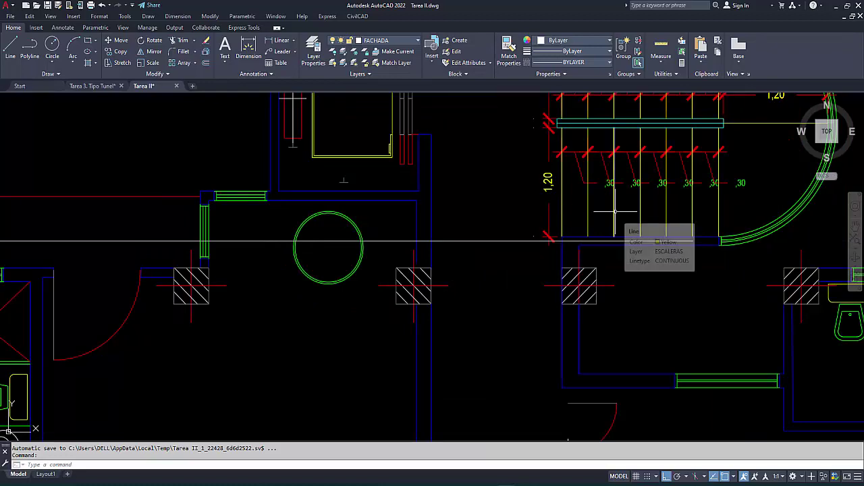
{"action": "middle_click_drag", "start_coordinate": [592, 229], "coordinate": [585, 233]}
{"action": "scroll", "coordinate": [585, 232], "scroll_direction": "down", "scroll_amount": 5}
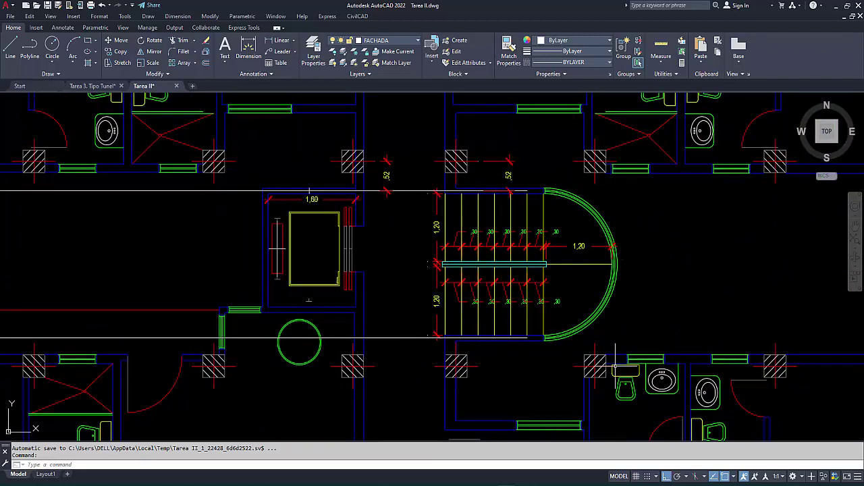
{"action": "left_click", "coordinate": [352, 159]}
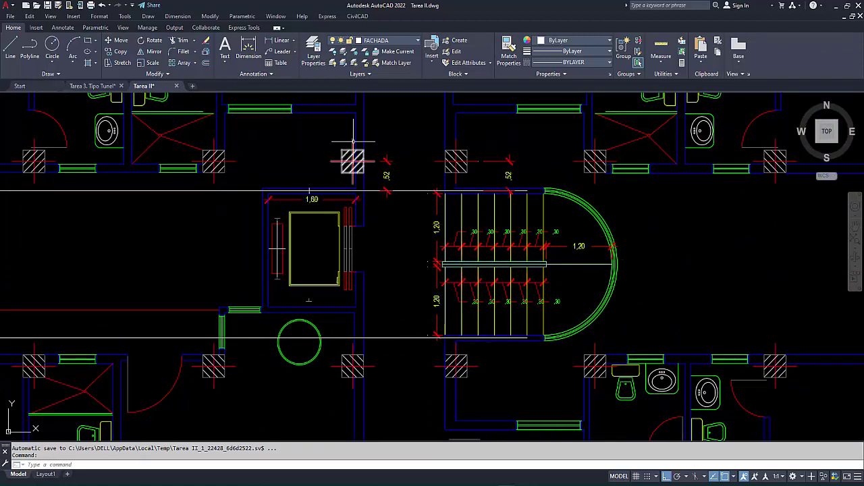
{"action": "key", "text": "Escape"}
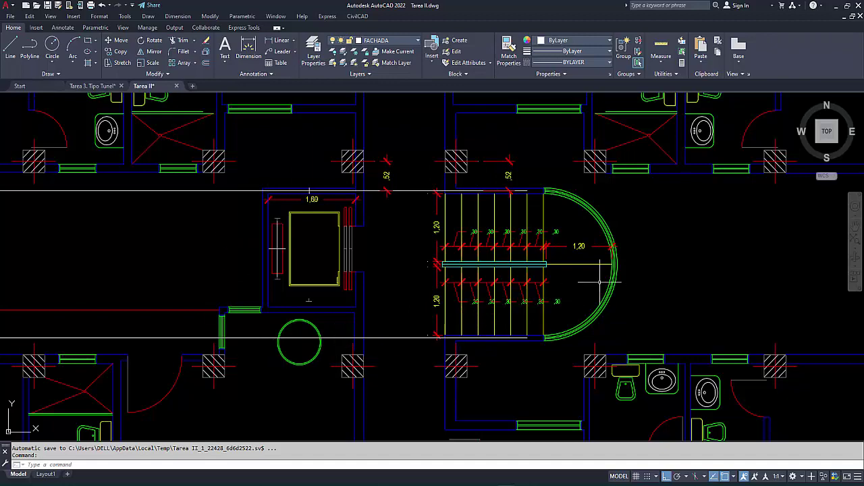
Add a vertical linear dimension between the lowest point of the circle below the elevator and the upper corner of the adjacent column
{"action": "scroll", "coordinate": [595, 280], "scroll_direction": "down", "scroll_amount": 2}
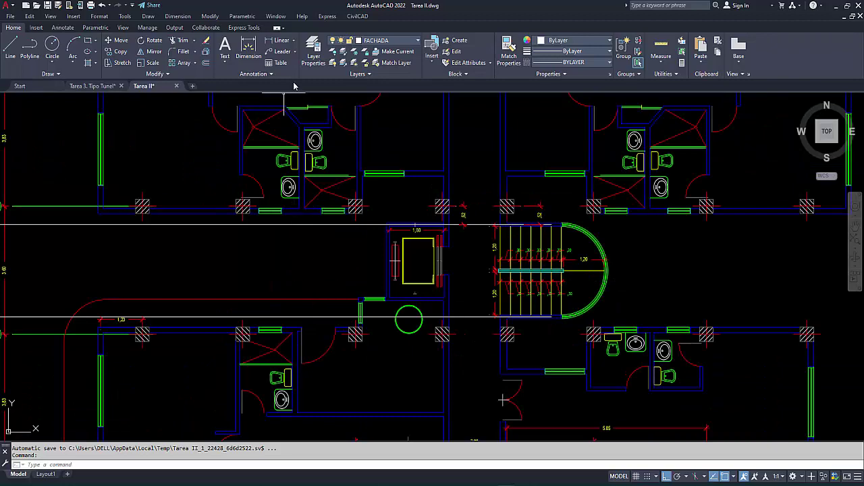
{"action": "left_click", "coordinate": [277, 40]}
{"action": "scroll", "coordinate": [419, 334], "scroll_direction": "up", "scroll_amount": 4}
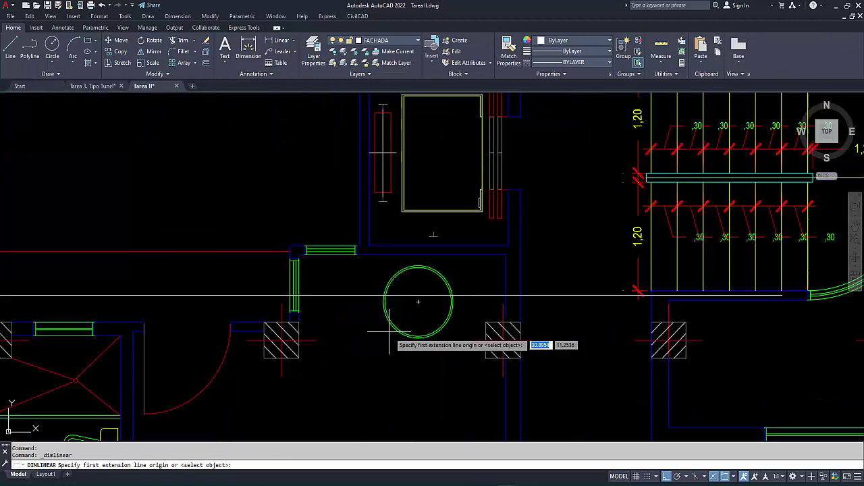
{"action": "left_click", "coordinate": [419, 337]}
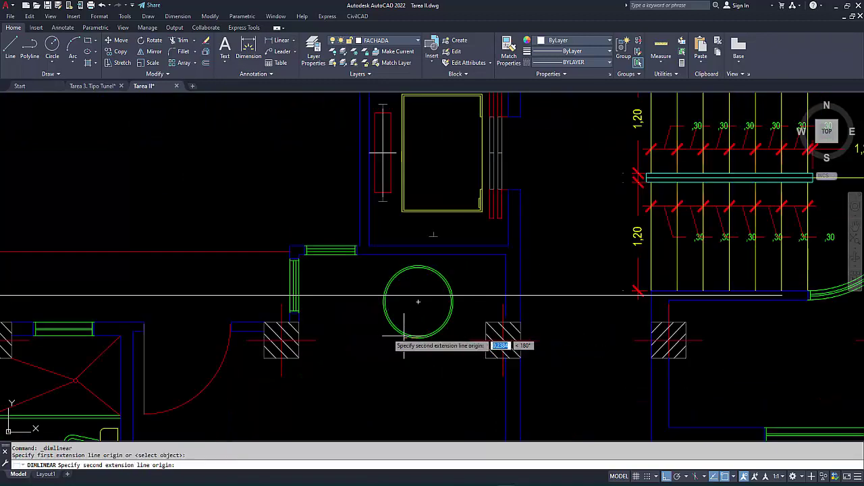
{"action": "left_click", "coordinate": [300, 319]}
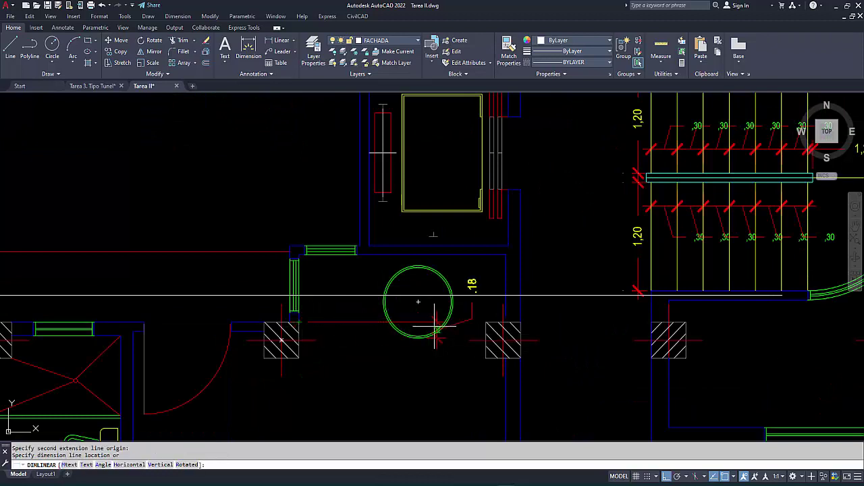
{"action": "left_click", "coordinate": [556, 327]}
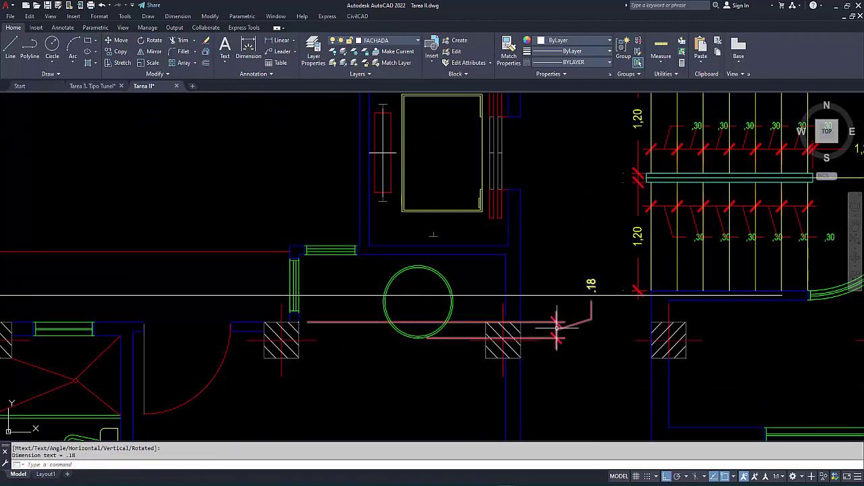
Move the double circle below the elevator up until its lowest point aligns with the upper edge of the columns
{"action": "left_click", "coordinate": [437, 340]}
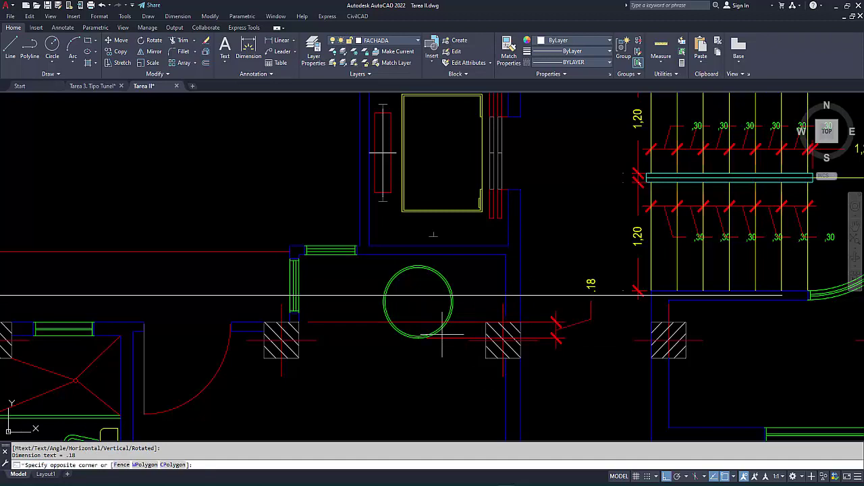
{"action": "left_click", "coordinate": [433, 327]}
{"action": "right_click", "coordinate": [401, 352]}
{"action": "left_click", "coordinate": [424, 194]}
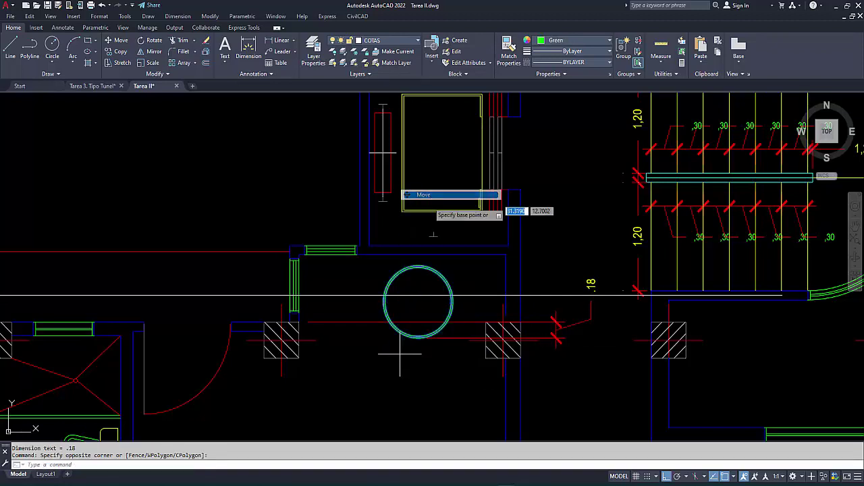
{"action": "left_click", "coordinate": [419, 336]}
{"action": "left_click", "coordinate": [419, 329]}
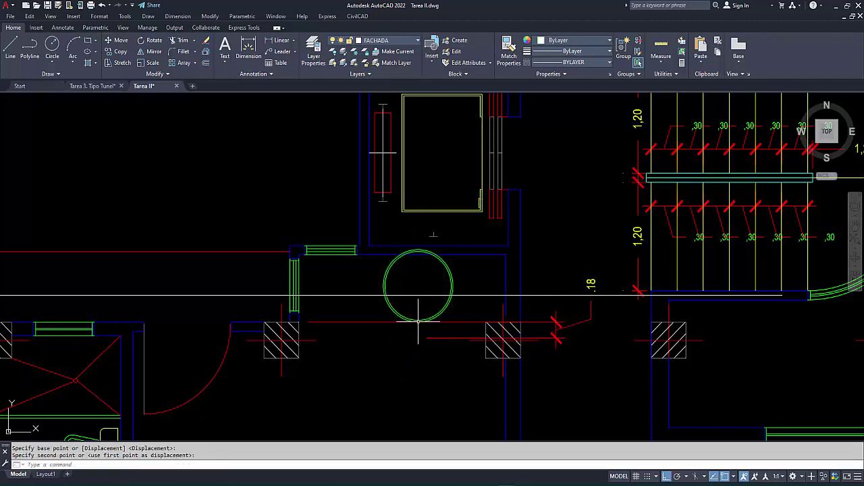
Erase the vertical dimension between the circle and the column
{"action": "left_click", "coordinate": [577, 345]}
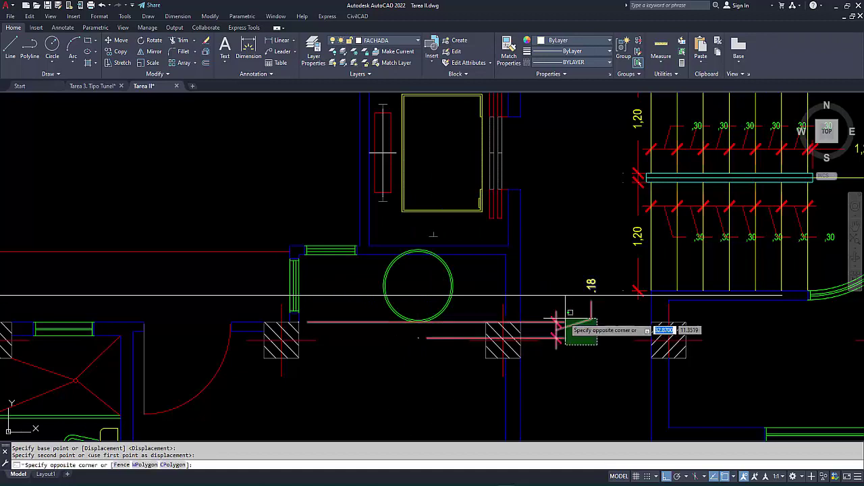
{"action": "left_click", "coordinate": [565, 318]}
{"action": "key", "text": "Delete"}
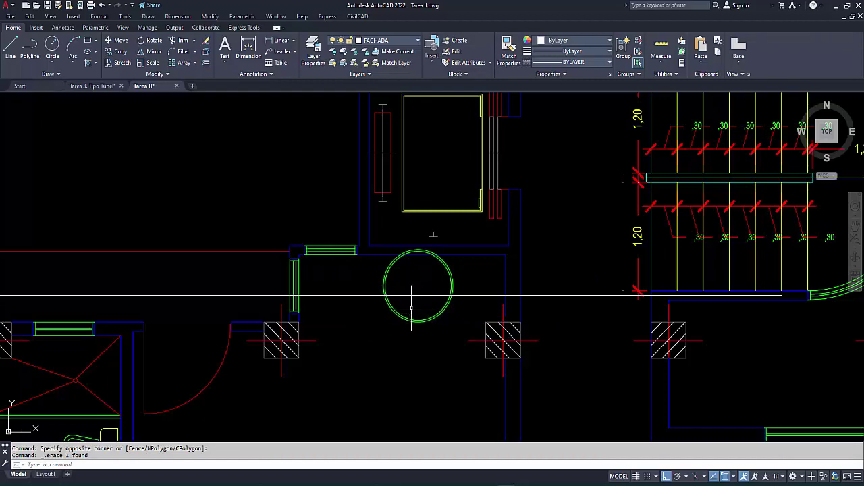
Examine the circle, its small enclosure and the surrounding dimensions below the elevator in the PLANTA TIPO floor plan
{"action": "scroll", "coordinate": [412, 308], "scroll_direction": "down", "scroll_amount": 10}
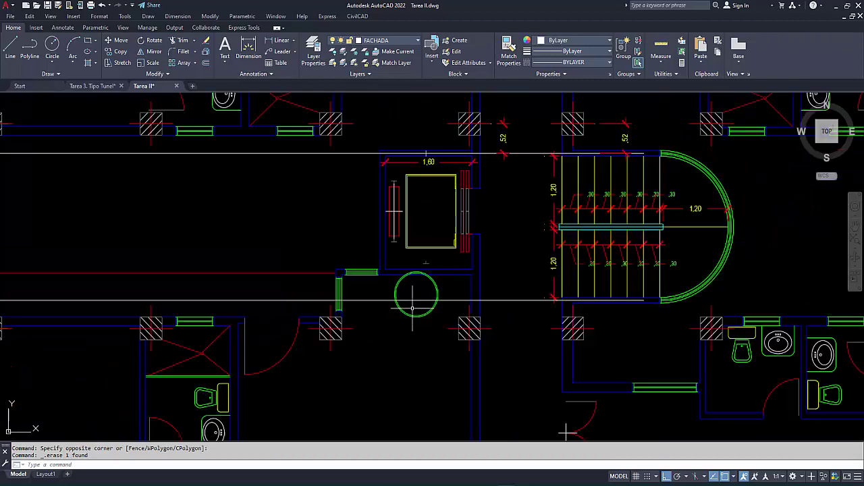
{"action": "scroll", "coordinate": [559, 310], "scroll_direction": "up", "scroll_amount": 8}
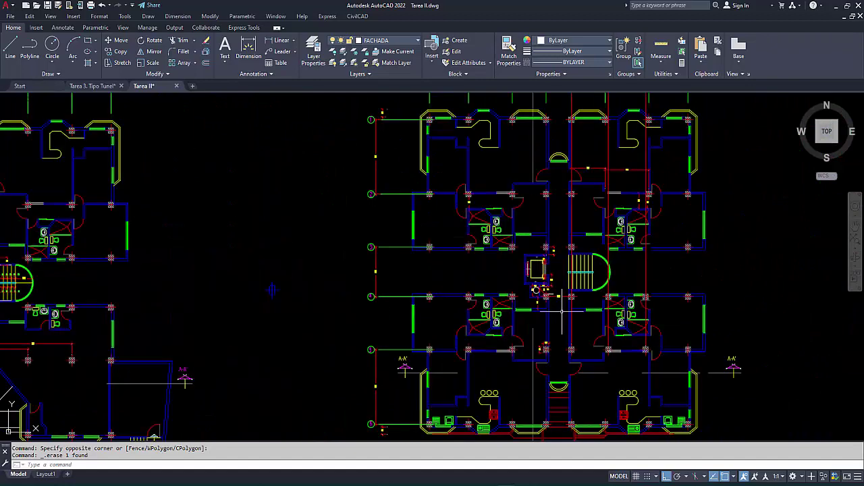
{"action": "scroll", "coordinate": [563, 309], "scroll_direction": "up", "scroll_amount": 4}
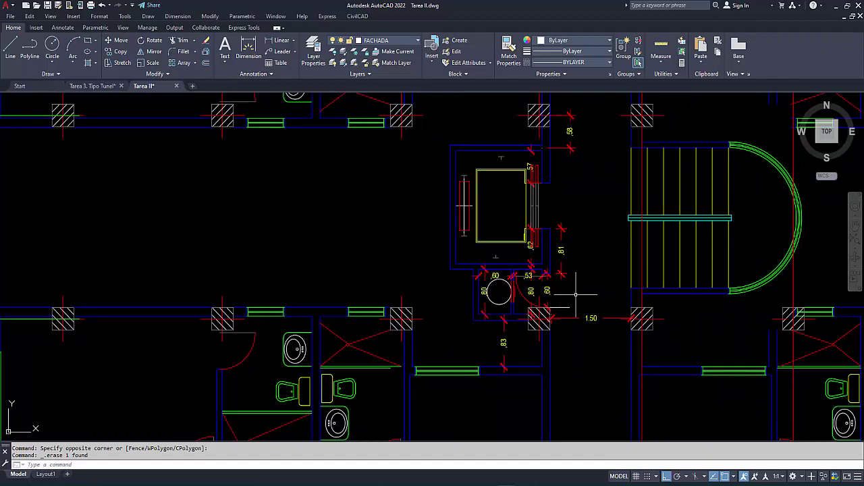
{"action": "scroll", "coordinate": [576, 294], "scroll_direction": "down", "scroll_amount": 4}
{"action": "scroll", "coordinate": [405, 271], "scroll_direction": "up", "scroll_amount": 3}
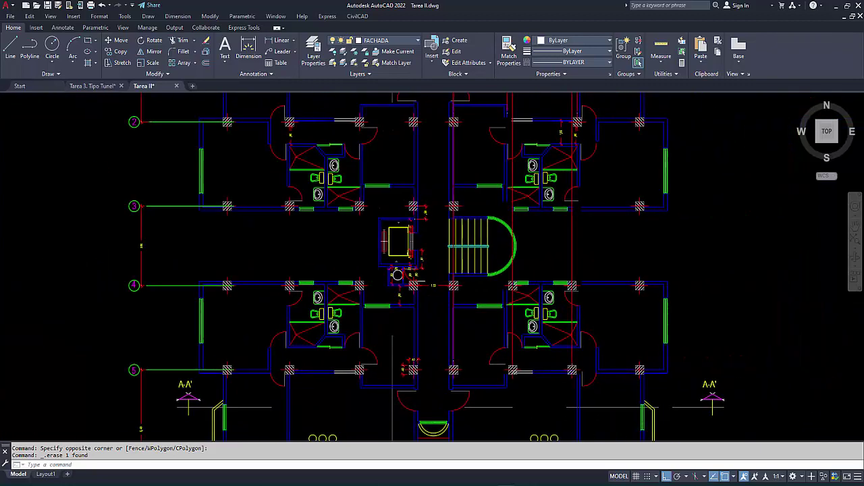
{"action": "scroll", "coordinate": [425, 277], "scroll_direction": "up", "scroll_amount": 5}
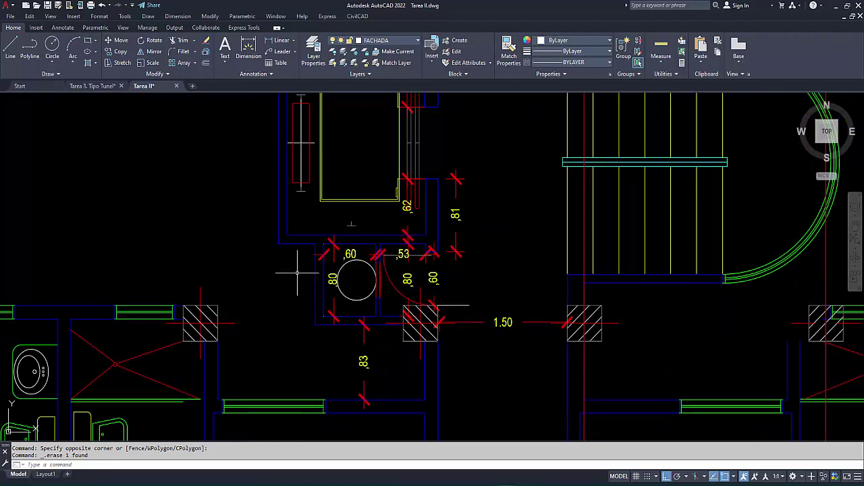
In the ground floor plan, move the double circle below the elevator slightly down, away from the elevator wall
{"action": "scroll", "coordinate": [290, 271], "scroll_direction": "down", "scroll_amount": 6}
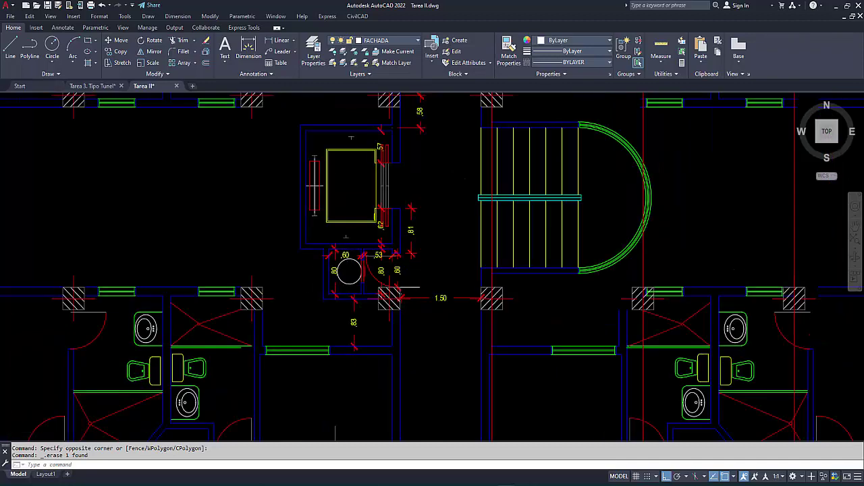
{"action": "middle_click_drag", "start_coordinate": [357, 247], "coordinate": [472, 202]}
{"action": "scroll", "coordinate": [538, 218], "scroll_direction": "up", "scroll_amount": 1}
{"action": "scroll", "coordinate": [492, 211], "scroll_direction": "up", "scroll_amount": 5}
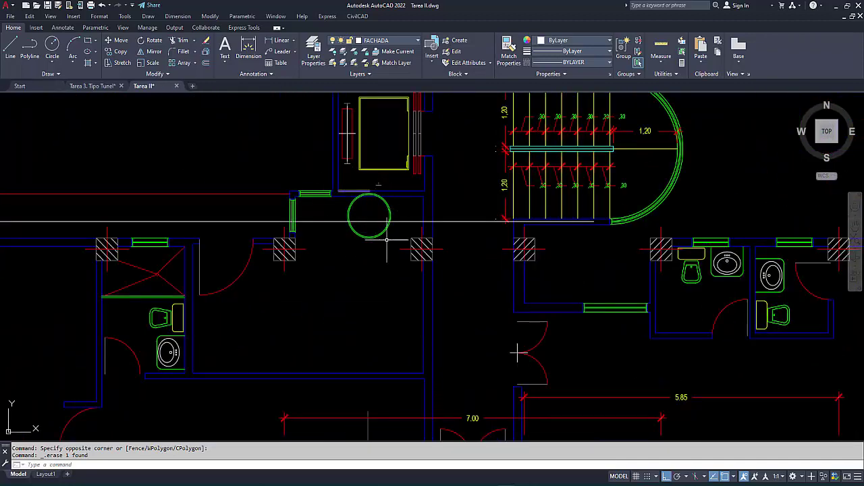
{"action": "scroll", "coordinate": [360, 213], "scroll_direction": "down", "scroll_amount": 3}
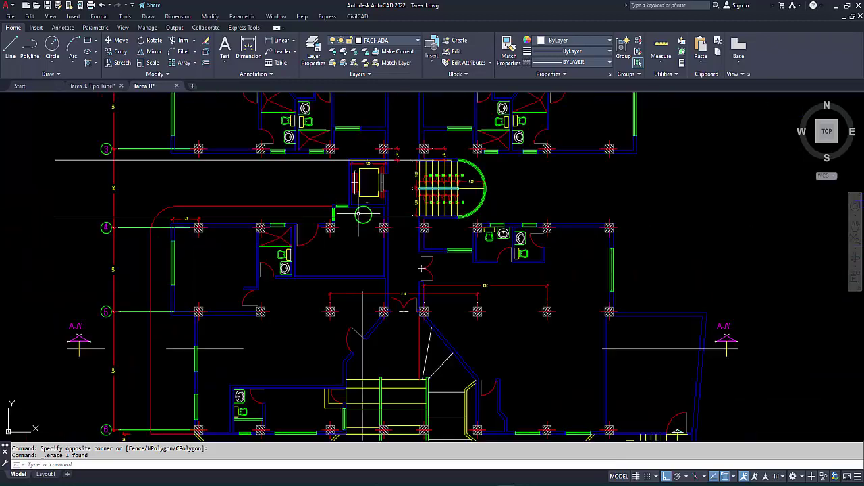
{"action": "scroll", "coordinate": [345, 216], "scroll_direction": "up", "scroll_amount": 3}
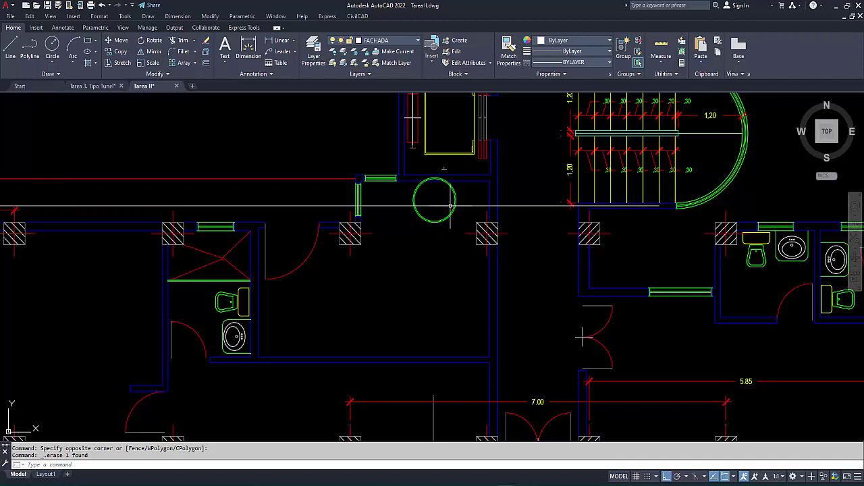
{"action": "left_click", "coordinate": [432, 196]}
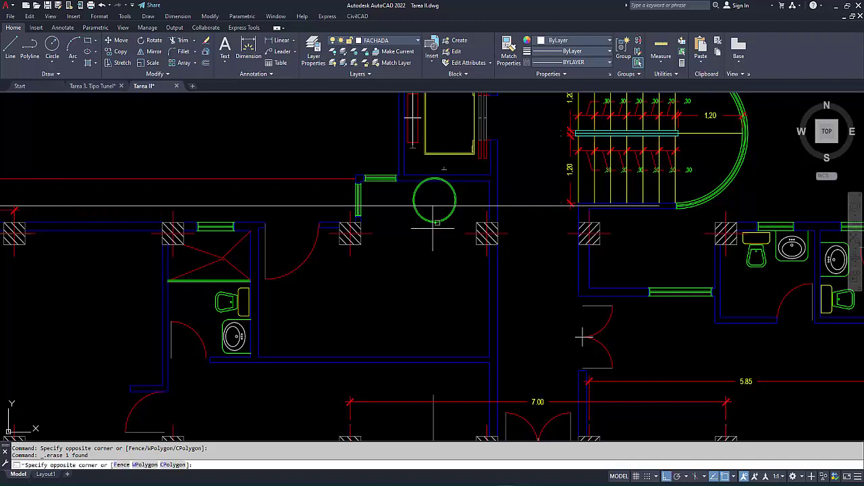
{"action": "left_click", "coordinate": [407, 236]}
{"action": "right_click", "coordinate": [408, 236]}
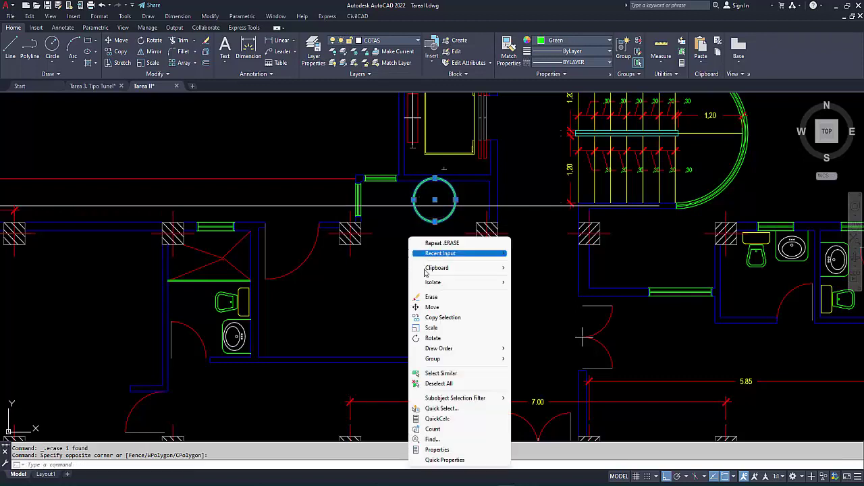
{"action": "left_click", "coordinate": [432, 305]}
{"action": "left_click", "coordinate": [414, 253]}
{"action": "left_click", "coordinate": [414, 256]}
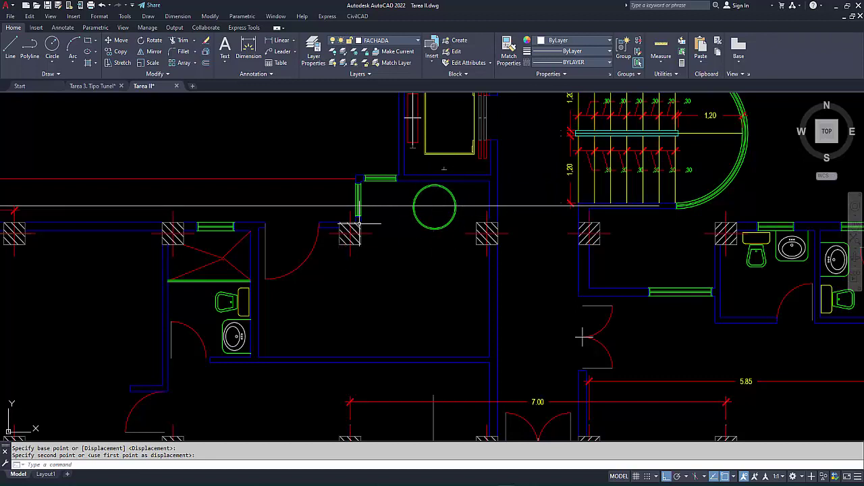
Examine the ground floor core and the overall set of plans, facades and sections in the drawing
{"action": "scroll", "coordinate": [385, 230], "scroll_direction": "down", "scroll_amount": 2}
{"action": "mouse_move", "coordinate": [345, 220]}
{"action": "middle_mouse_down"}
{"action": "mouse_move", "coordinate": [372, 240]}
{"action": "mouse_move", "coordinate": [375, 255]}
{"action": "middle_mouse_up"}
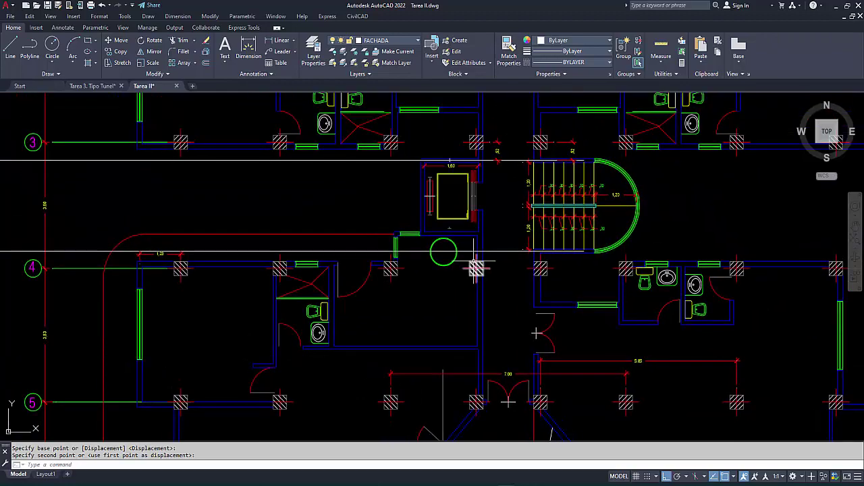
{"action": "scroll", "coordinate": [432, 253], "scroll_direction": "down", "scroll_amount": 2}
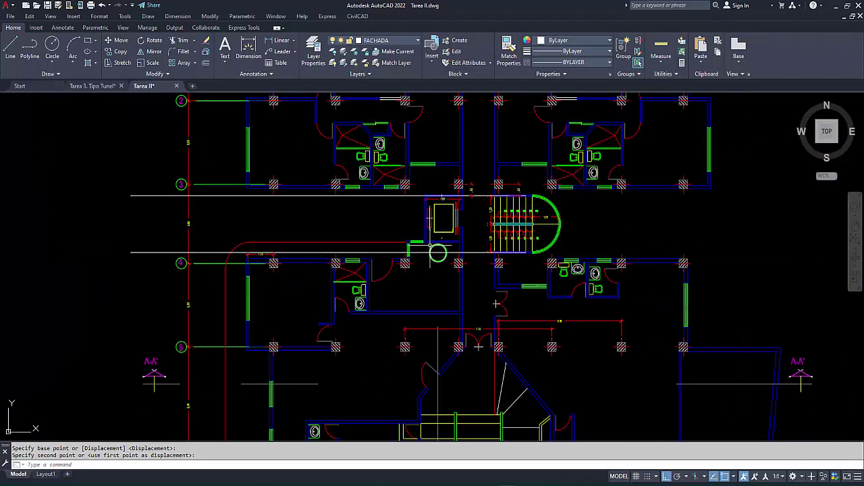
{"action": "scroll", "coordinate": [432, 253], "scroll_direction": "down", "scroll_amount": 5}
{"action": "middle_click_drag", "start_coordinate": [605, 245], "coordinate": [465, 224]}
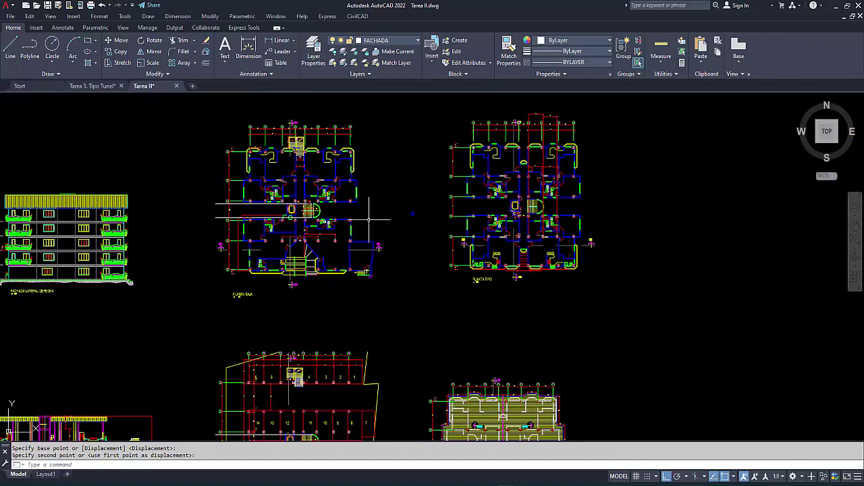
{"action": "scroll", "coordinate": [369, 219], "scroll_direction": "down", "scroll_amount": 2}
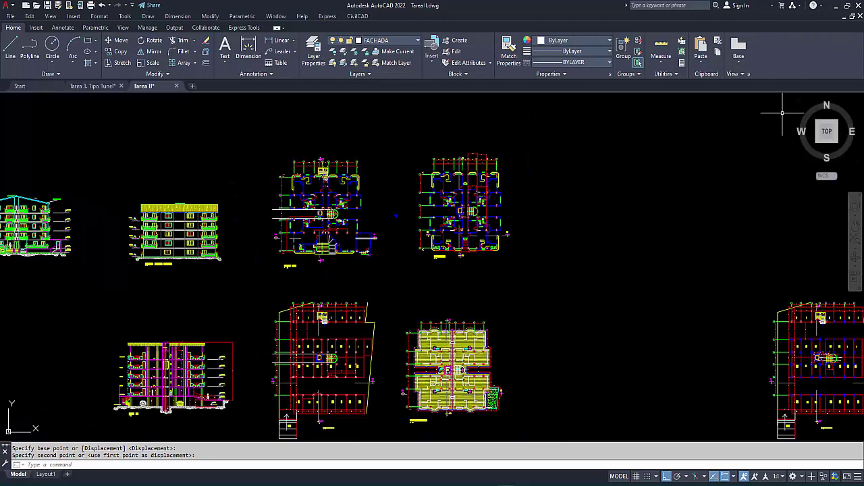
Switch to the EDI_CONCRETO project in Robot Structural Analysis and view its axis grid in plan
{"action": "mouse_move", "coordinate": [545, 485]}
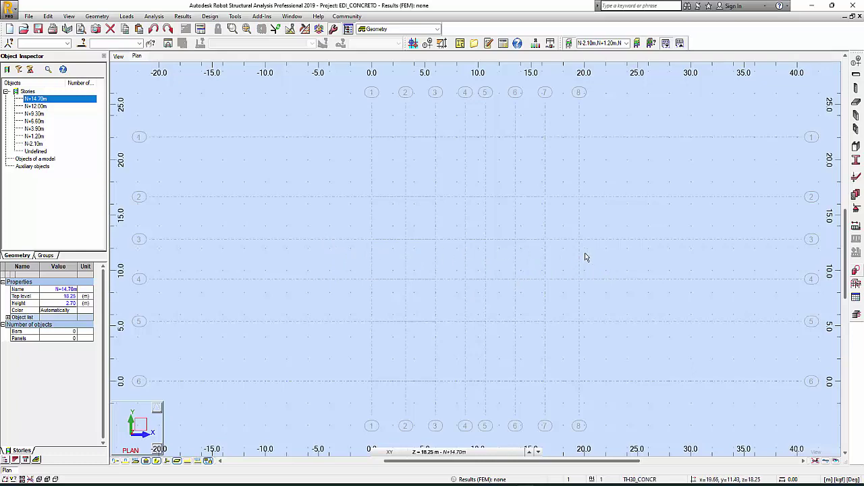
{"action": "middle_click_drag", "start_coordinate": [598, 260], "coordinate": [585, 231]}
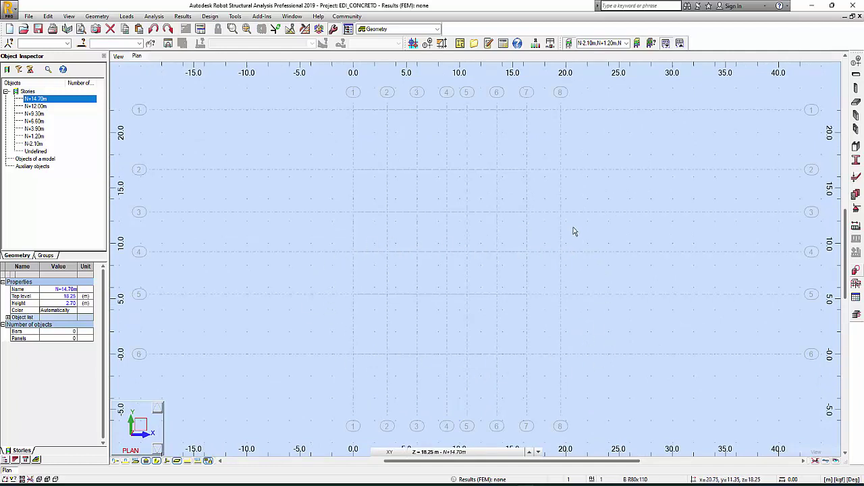
{"action": "mouse_move", "coordinate": [623, 484]}
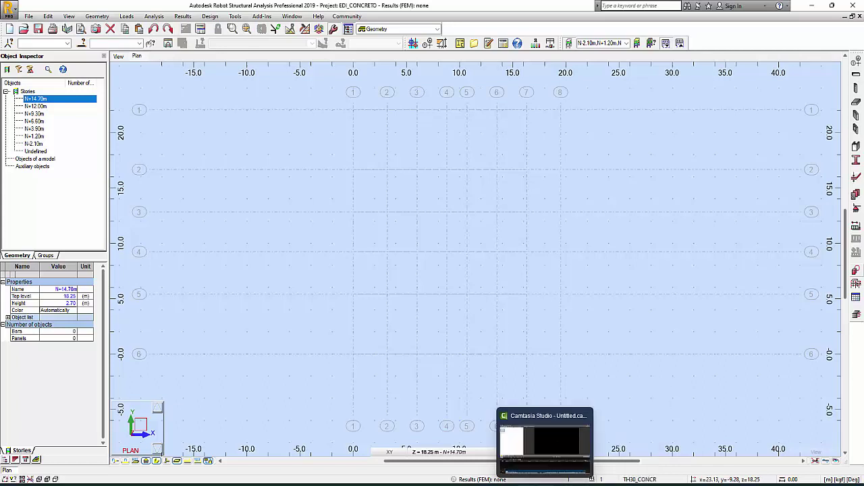
{"action": "mouse_move", "coordinate": [525, 484]}
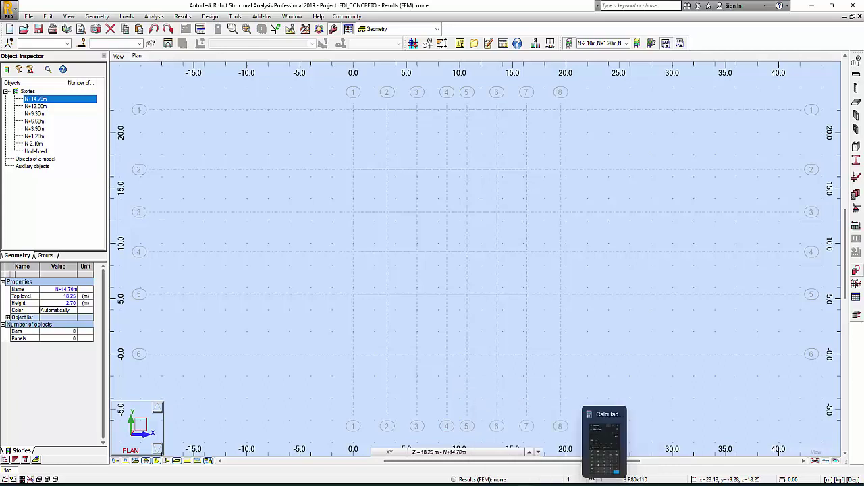
{"action": "mouse_move", "coordinate": [584, 484]}
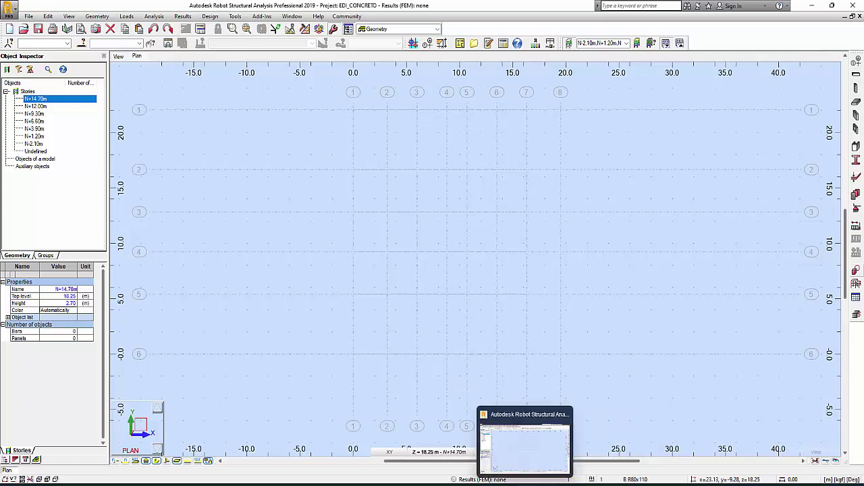
Switch to the Tarea II drawing in AutoCAD and add a linear dimension across the interior width of the PLANTA TIPO elevator shaft
{"action": "left_click", "coordinate": [543, 438]}
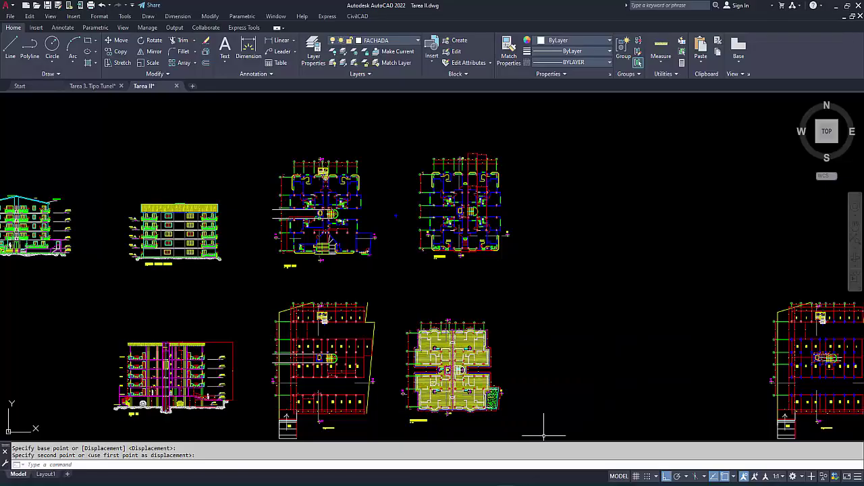
{"action": "scroll", "coordinate": [324, 223], "scroll_direction": "up", "scroll_amount": 10}
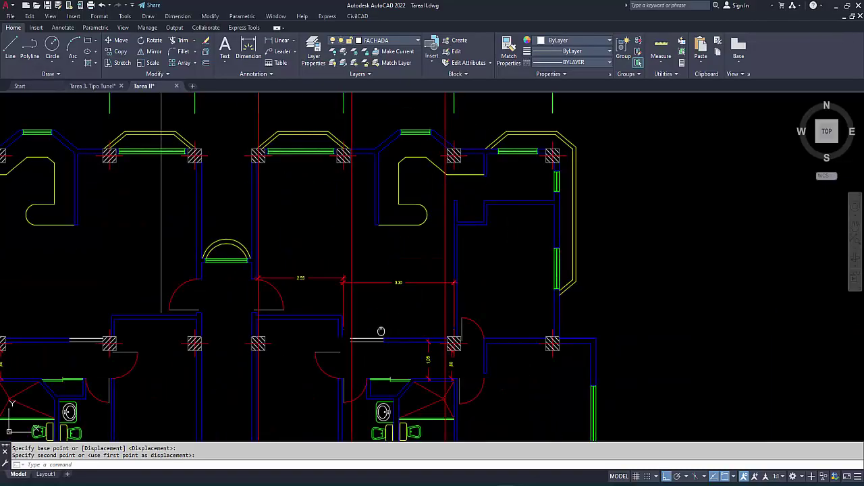
{"action": "scroll", "coordinate": [393, 253], "scroll_direction": "down", "scroll_amount": 3}
{"action": "middle_click_drag", "start_coordinate": [393, 253], "coordinate": [398, 161]}
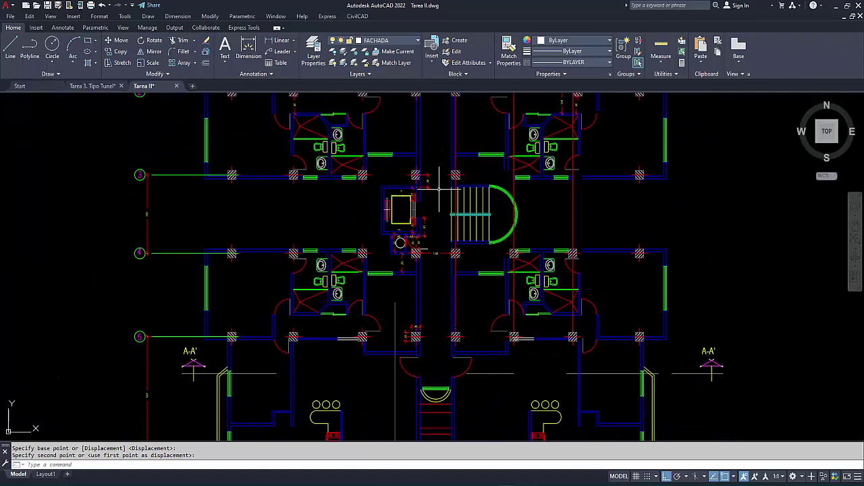
{"action": "scroll", "coordinate": [513, 197], "scroll_direction": "up", "scroll_amount": 3}
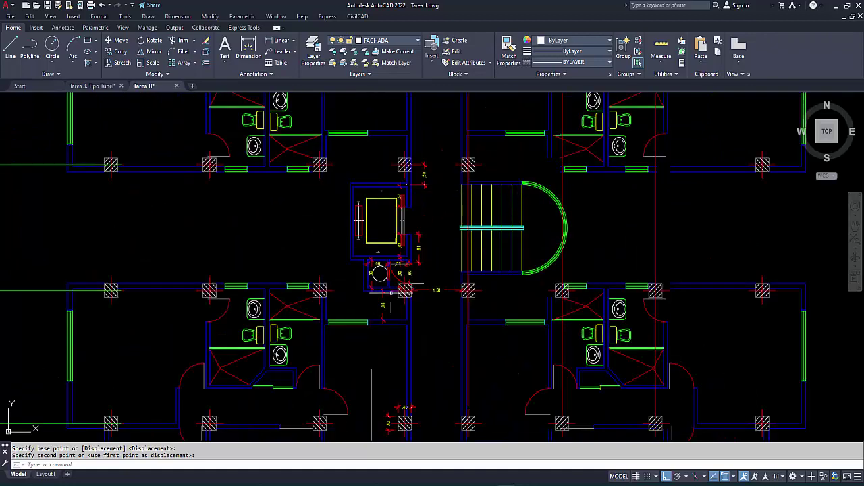
{"action": "scroll", "coordinate": [359, 263], "scroll_direction": "up", "scroll_amount": 2}
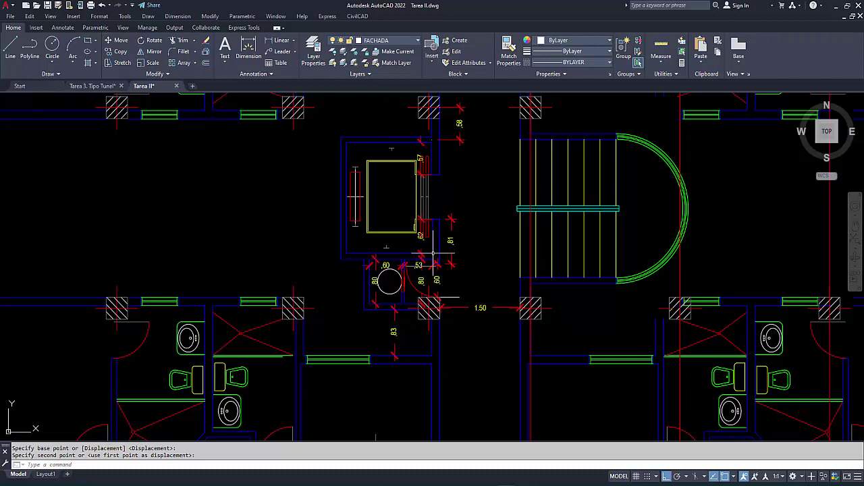
{"action": "middle_click_drag", "start_coordinate": [367, 251], "coordinate": [345, 288]}
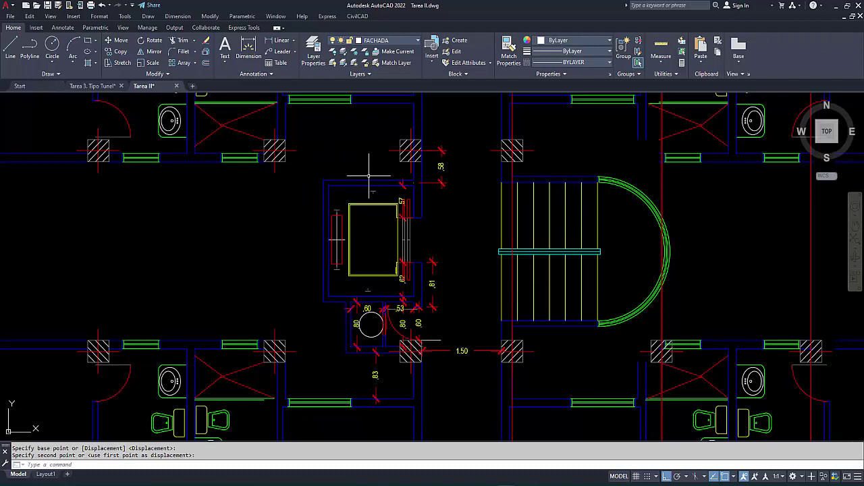
{"action": "scroll", "coordinate": [412, 280], "scroll_direction": "up", "scroll_amount": 2}
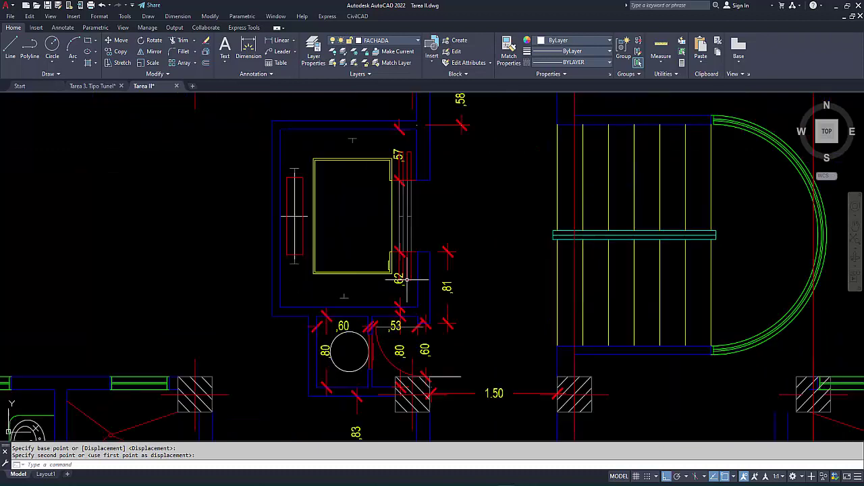
{"action": "left_click", "coordinate": [276, 39]}
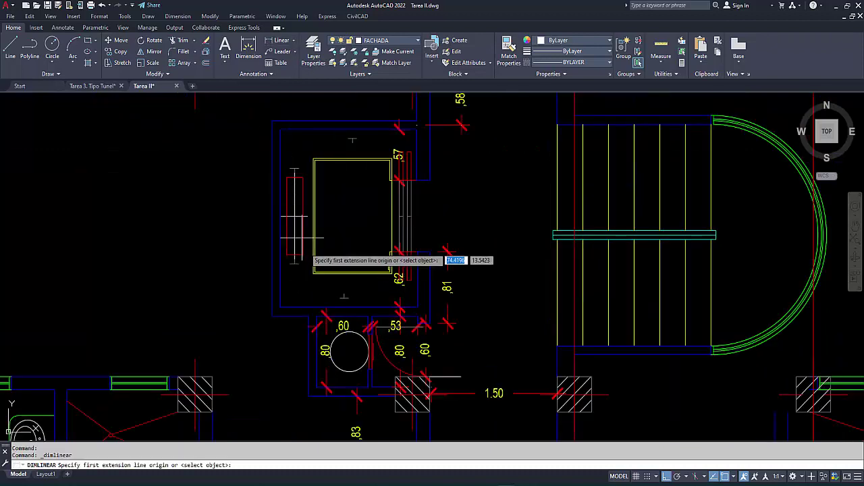
{"action": "left_click", "coordinate": [281, 291]}
{"action": "left_click", "coordinate": [416, 291]}
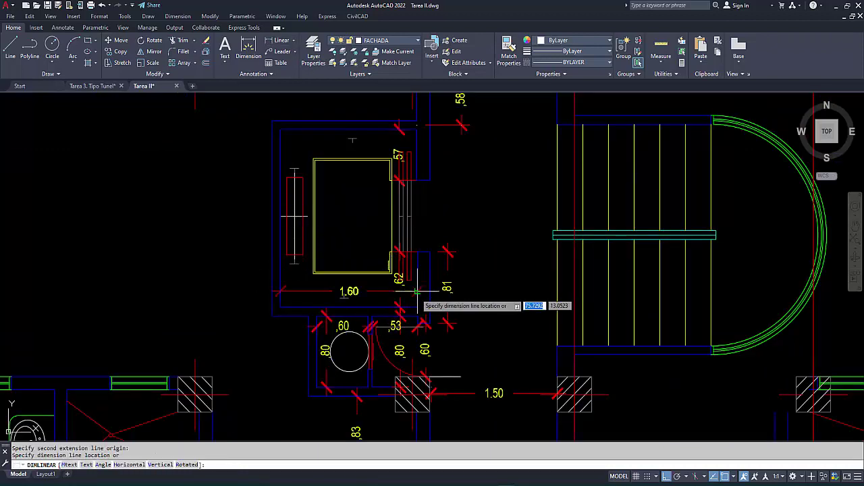
{"action": "left_click", "coordinate": [416, 291]}
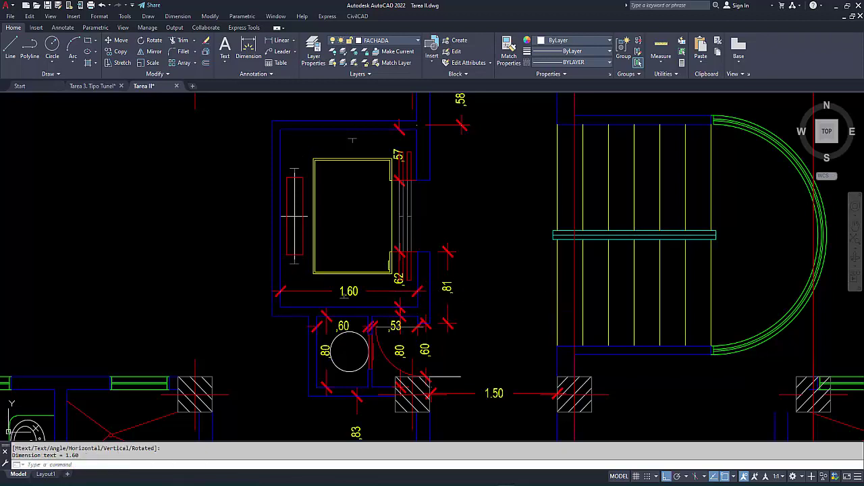
Add a linear dimension across the width of the elevator cabin inside the shaft
{"action": "left_click", "coordinate": [276, 40]}
{"action": "left_click", "coordinate": [316, 241]}
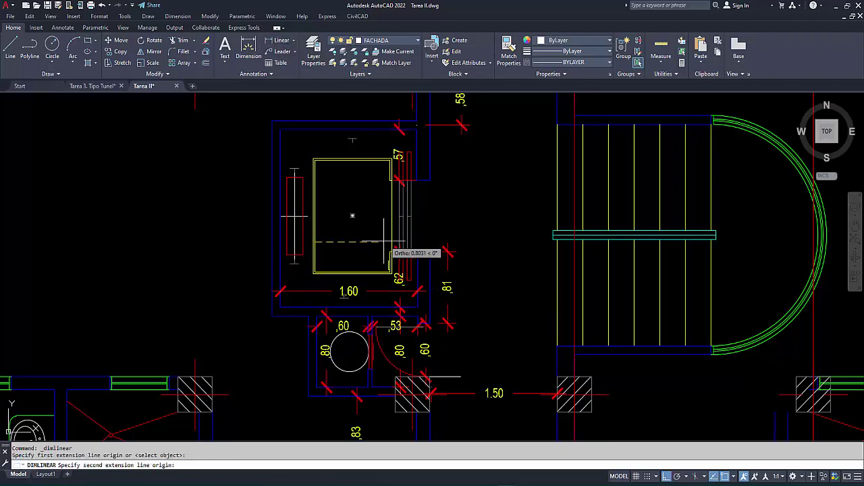
{"action": "left_click", "coordinate": [390, 241]}
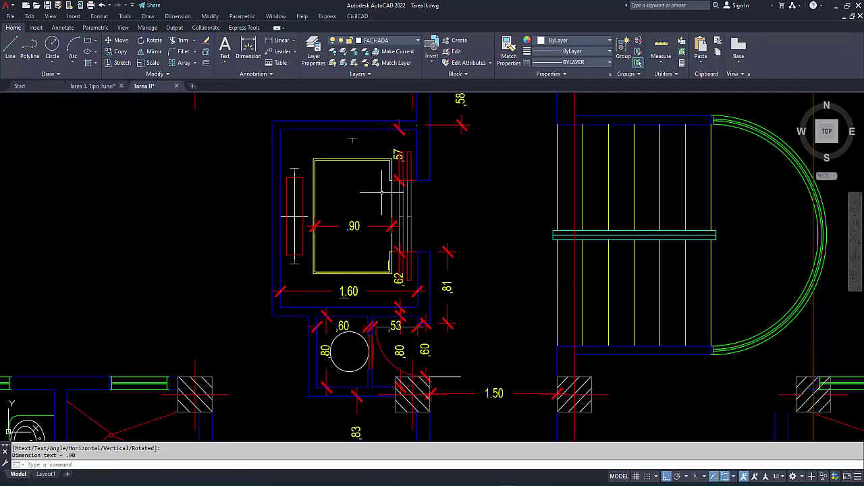
Examine the elevator shaft's position relative to the staircase and the whole PLANTA TIPO plan
{"action": "scroll", "coordinate": [387, 190], "scroll_direction": "down", "scroll_amount": 2}
{"action": "scroll", "coordinate": [387, 190], "scroll_direction": "down", "scroll_amount": 2}
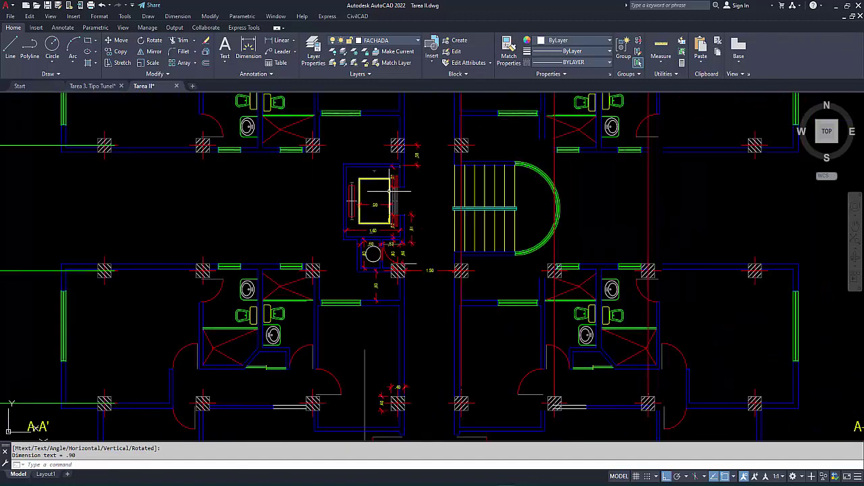
{"action": "scroll", "coordinate": [378, 195], "scroll_direction": "up", "scroll_amount": 2}
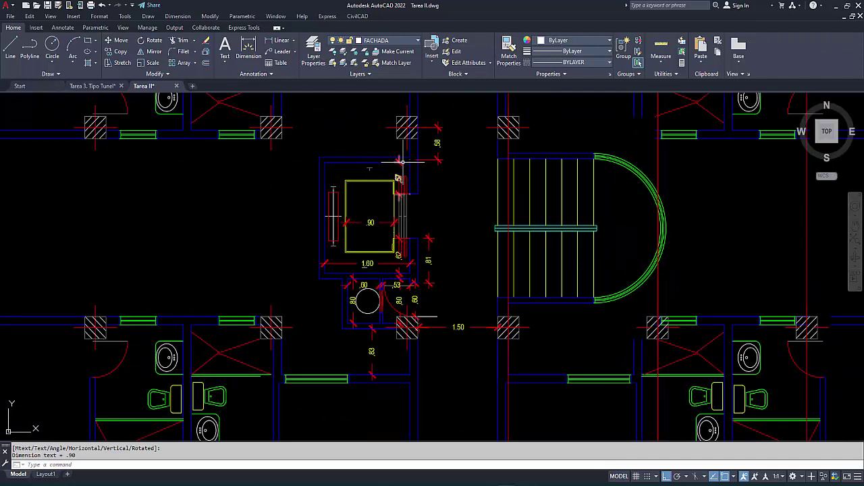
{"action": "scroll", "coordinate": [409, 216], "scroll_direction": "down", "scroll_amount": 2}
{"action": "scroll", "coordinate": [410, 216], "scroll_direction": "down", "scroll_amount": 4}
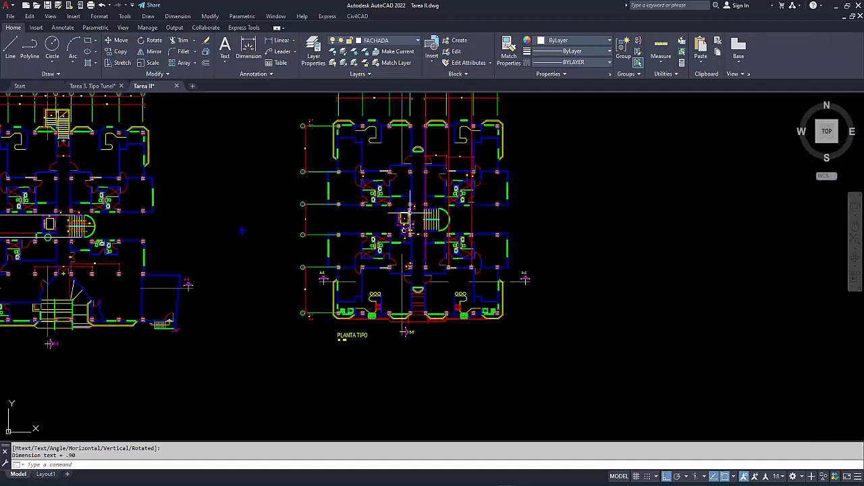
{"action": "scroll", "coordinate": [410, 213], "scroll_direction": "up", "scroll_amount": 2}
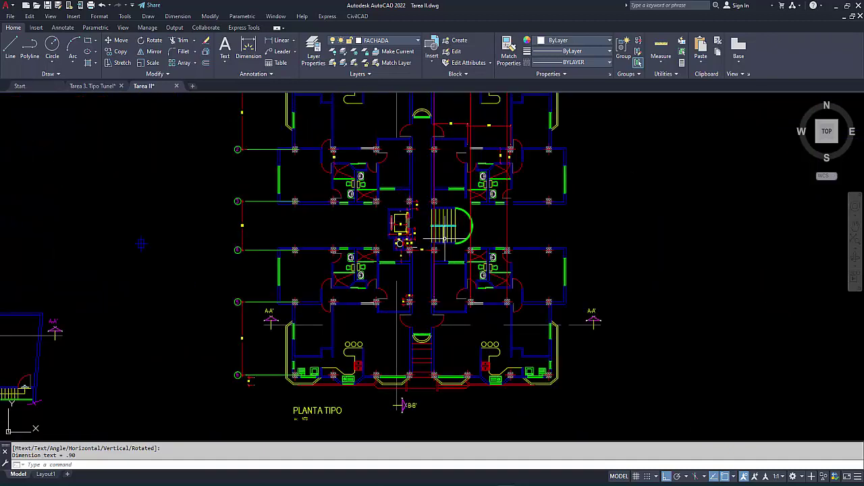
{"action": "scroll", "coordinate": [423, 220], "scroll_direction": "up", "scroll_amount": 4}
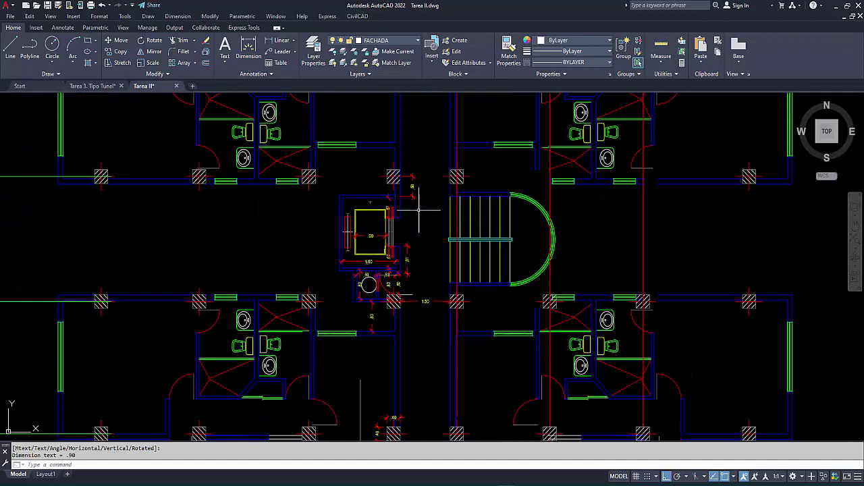
{"action": "middle_click_drag", "start_coordinate": [334, 317], "coordinate": [398, 317]}
{"action": "scroll", "coordinate": [398, 317], "scroll_direction": "up", "scroll_amount": 2}
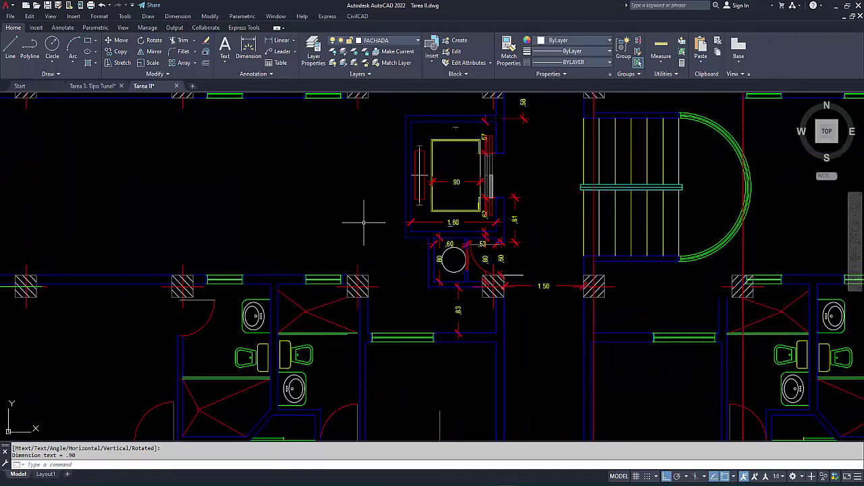
Examine the columns, walls and clearances around the elevator core between axes 3 and 5
{"action": "scroll", "coordinate": [473, 247], "scroll_direction": "down", "scroll_amount": 2}
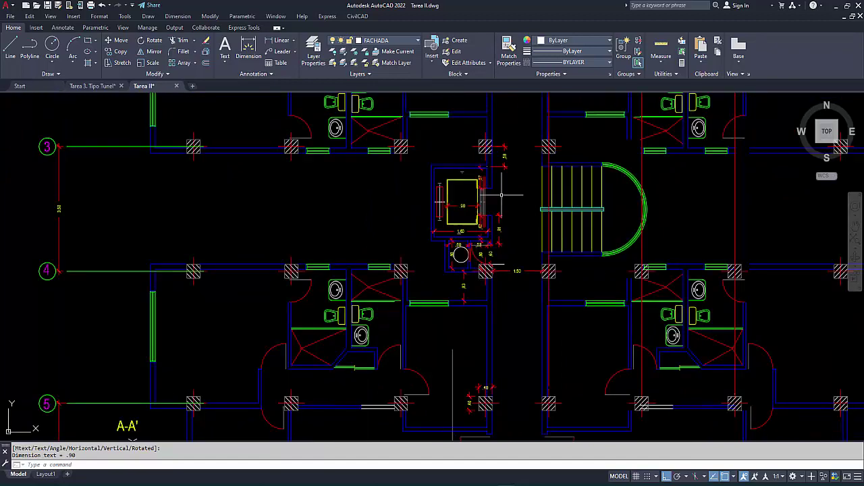
{"action": "scroll", "coordinate": [494, 156], "scroll_direction": "up", "scroll_amount": 2}
{"action": "middle_click_drag", "start_coordinate": [492, 155], "coordinate": [438, 230]}
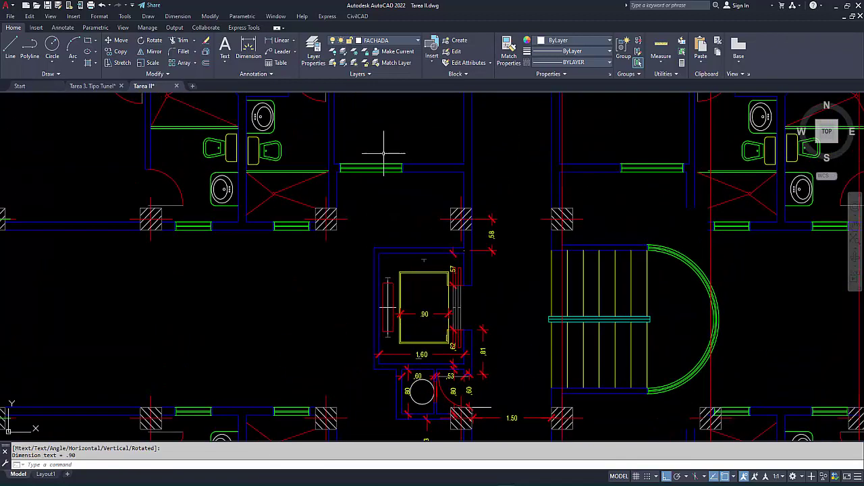
{"action": "middle_click_drag", "start_coordinate": [380, 347], "coordinate": [369, 184]}
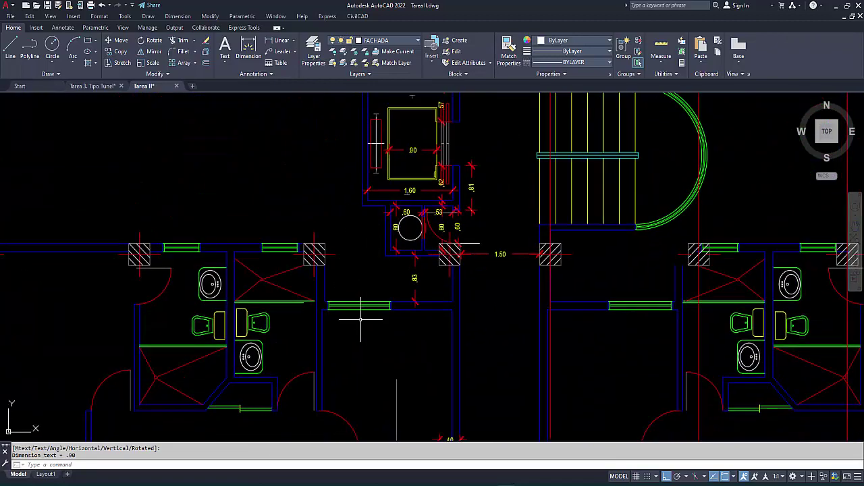
{"action": "scroll", "coordinate": [356, 221], "scroll_direction": "down", "scroll_amount": 2}
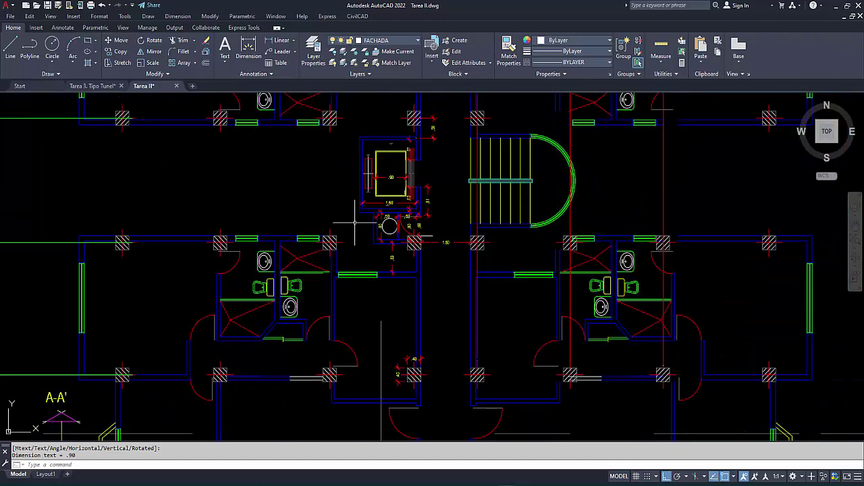
{"action": "scroll", "coordinate": [366, 250], "scroll_direction": "up", "scroll_amount": 2}
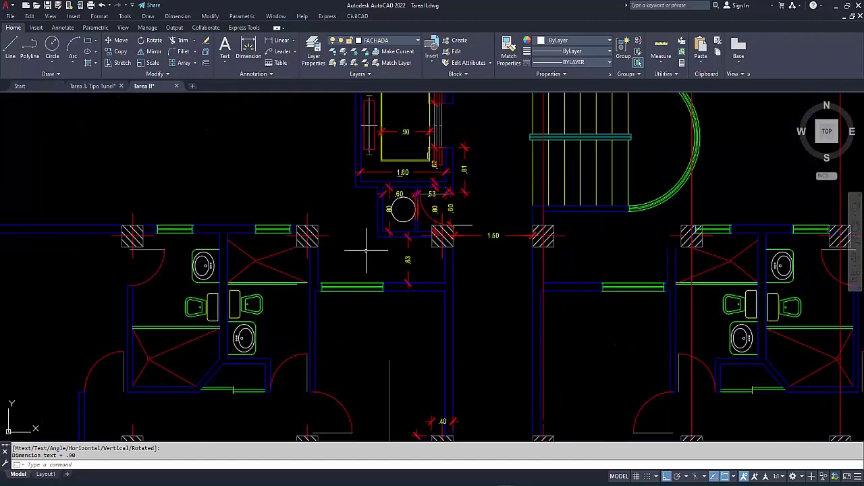
{"action": "scroll", "coordinate": [429, 224], "scroll_direction": "down", "scroll_amount": 4}
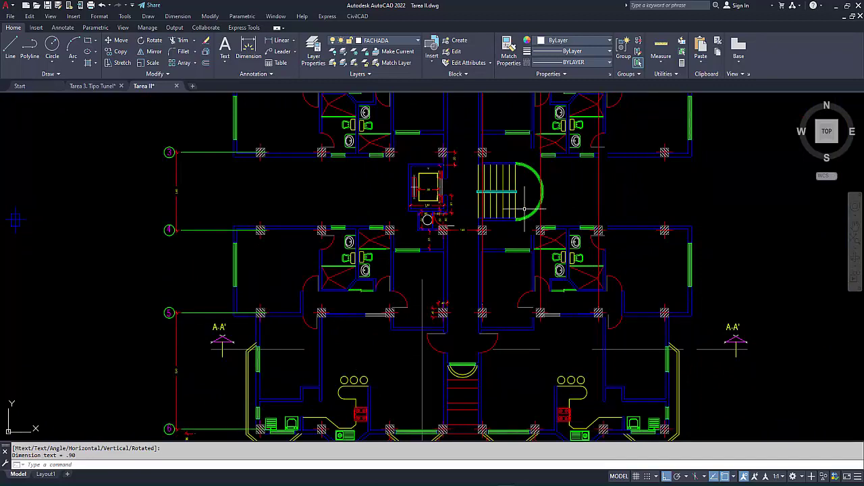
{"action": "middle_click_drag", "start_coordinate": [525, 209], "coordinate": [344, 262]}
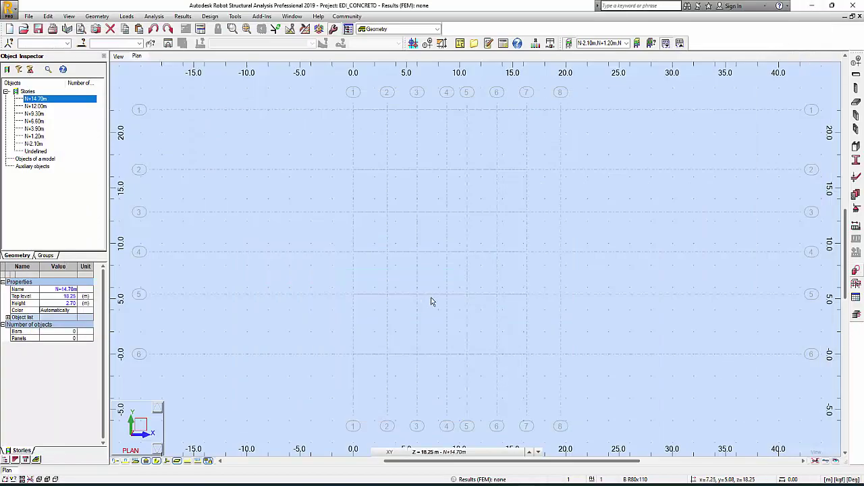
Switch to the EDI_CONCRETO model in Robot, select story N-2.10m and inspect its axis grid
{"action": "scroll", "coordinate": [434, 289], "scroll_direction": "up", "scroll_amount": 1}
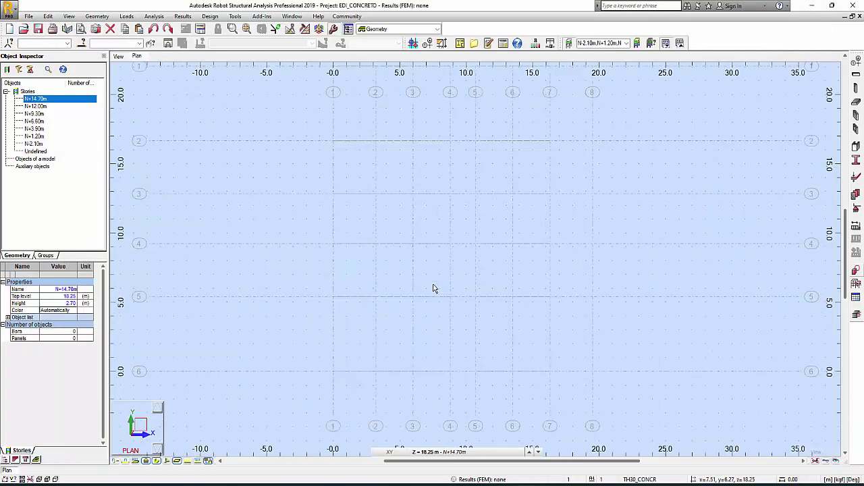
{"action": "left_click", "coordinate": [37, 144]}
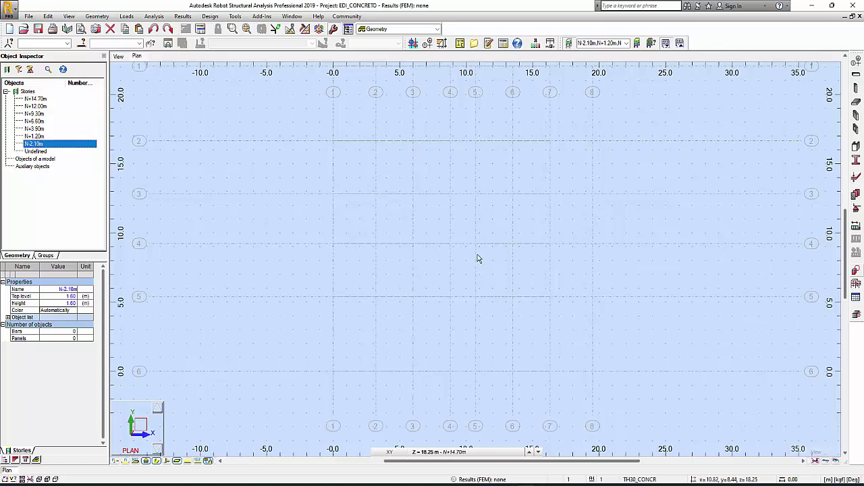
{"action": "scroll", "coordinate": [477, 258], "scroll_direction": "up", "scroll_amount": 3}
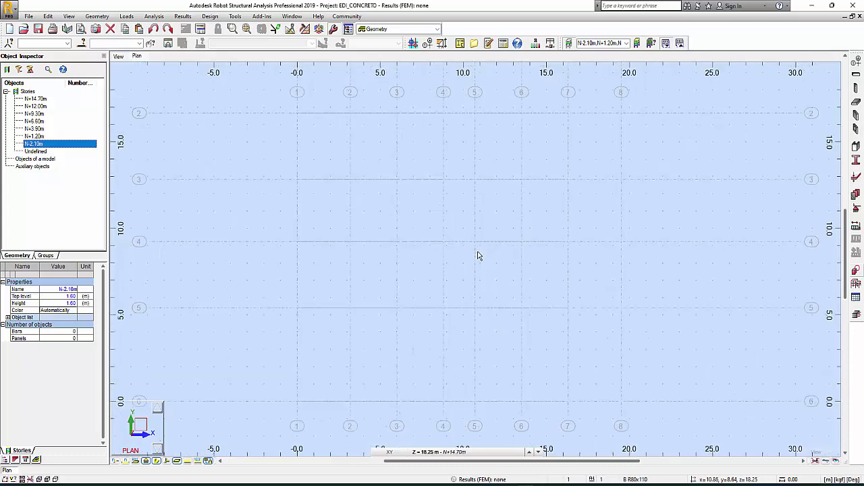
{"action": "scroll", "coordinate": [474, 257], "scroll_direction": "down", "scroll_amount": 1}
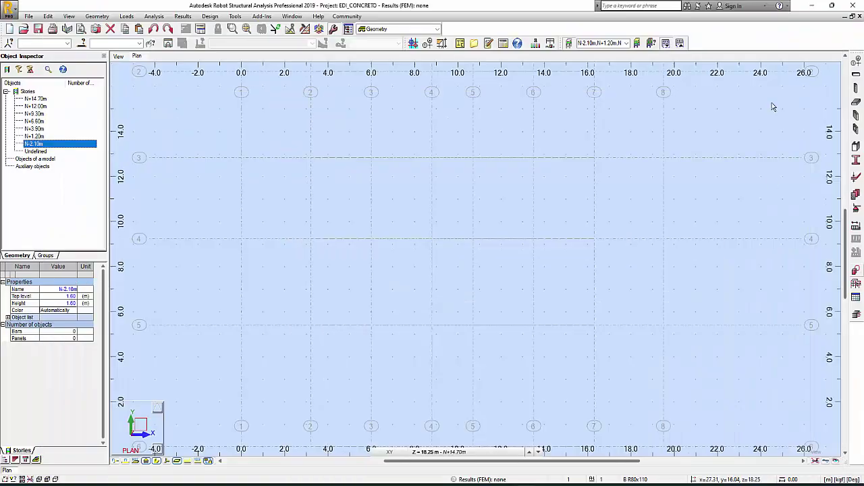
Switch to the AutoCAD plan and examine the spacing of axes 3 and 4 beside the elevator core
{"action": "left_click", "coordinate": [544, 450]}
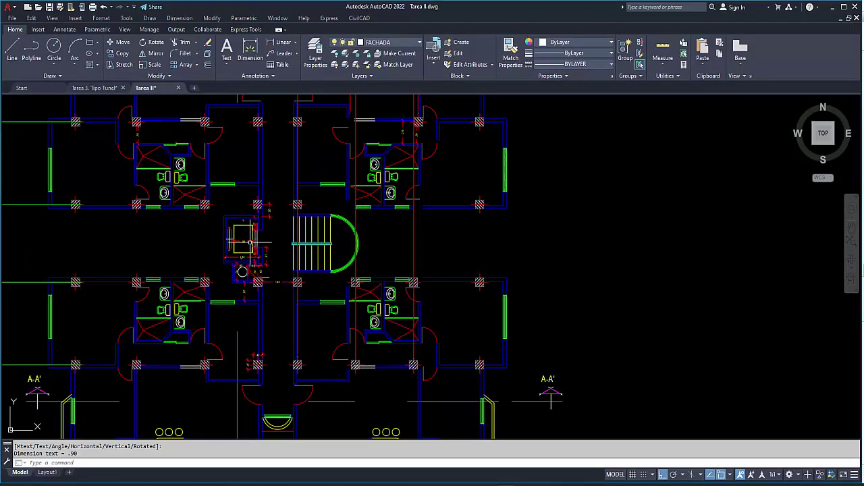
{"action": "middle_click_drag", "start_coordinate": [251, 243], "coordinate": [527, 202]}
{"action": "scroll", "coordinate": [261, 167], "scroll_direction": "up", "scroll_amount": 2}
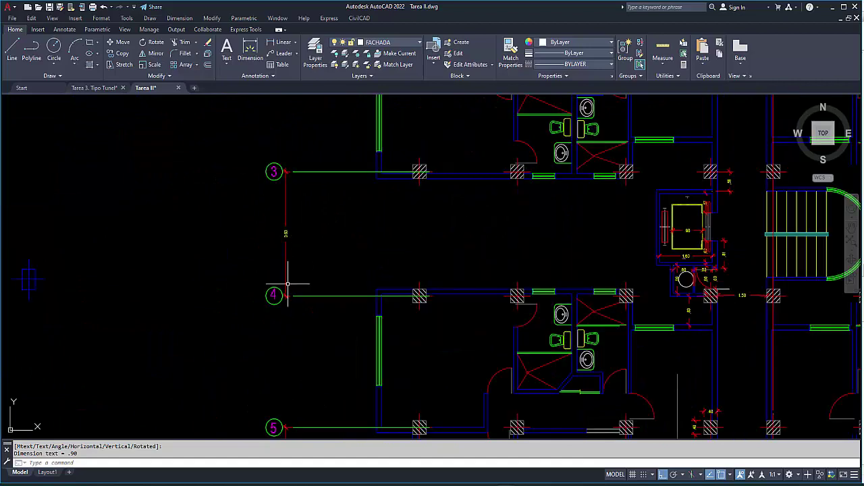
{"action": "middle_click_drag", "start_coordinate": [655, 263], "coordinate": [368, 255]}
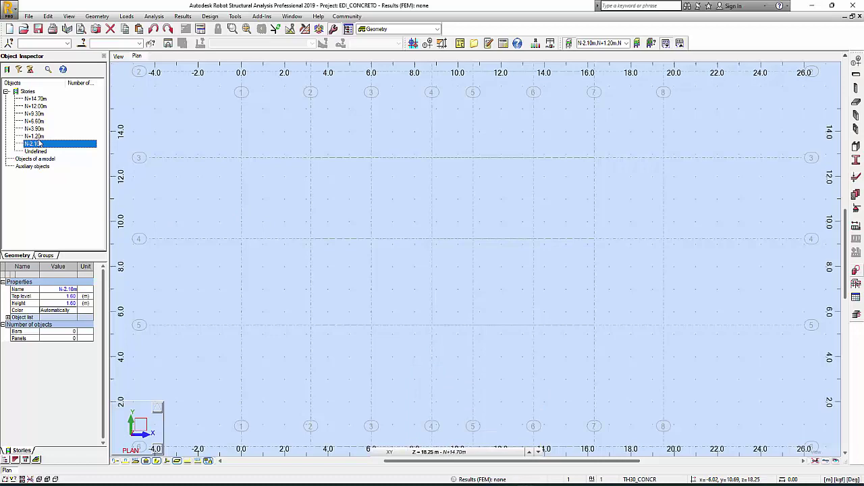
Select story N+1.20m and start a new column with the RC column section type
{"action": "left_click", "coordinate": [35, 137]}
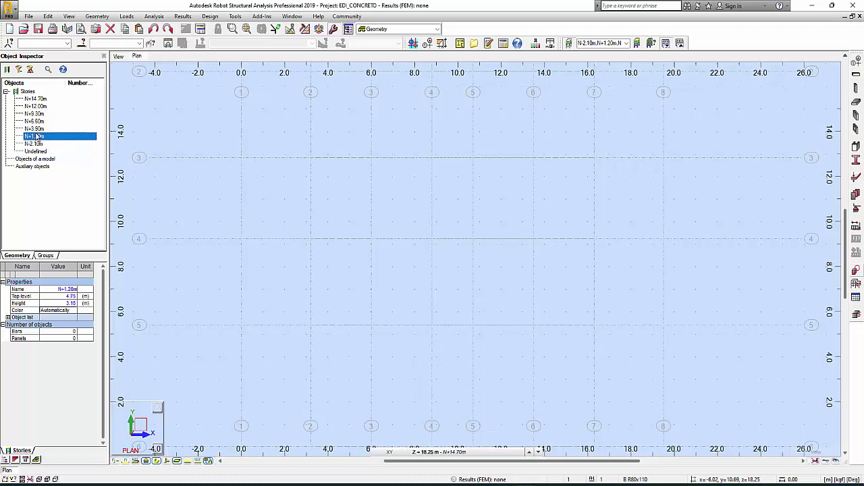
{"action": "scroll", "coordinate": [449, 267], "scroll_direction": "down", "scroll_amount": 4}
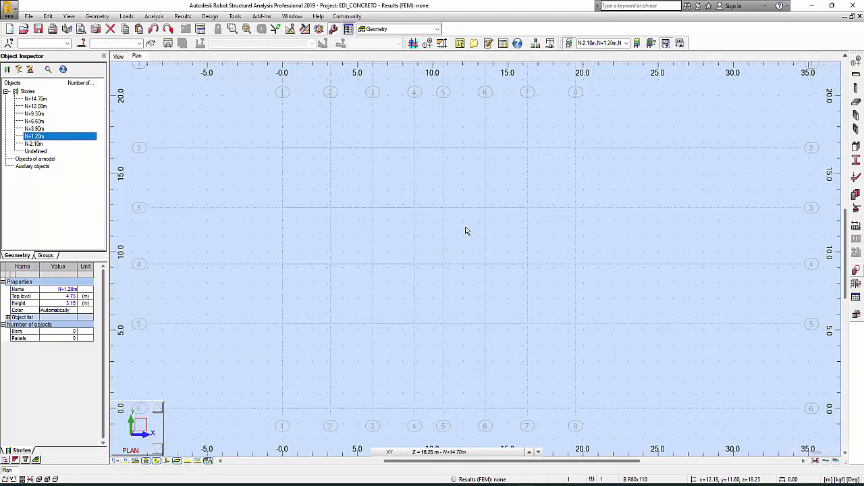
{"action": "left_click", "coordinate": [857, 88]}
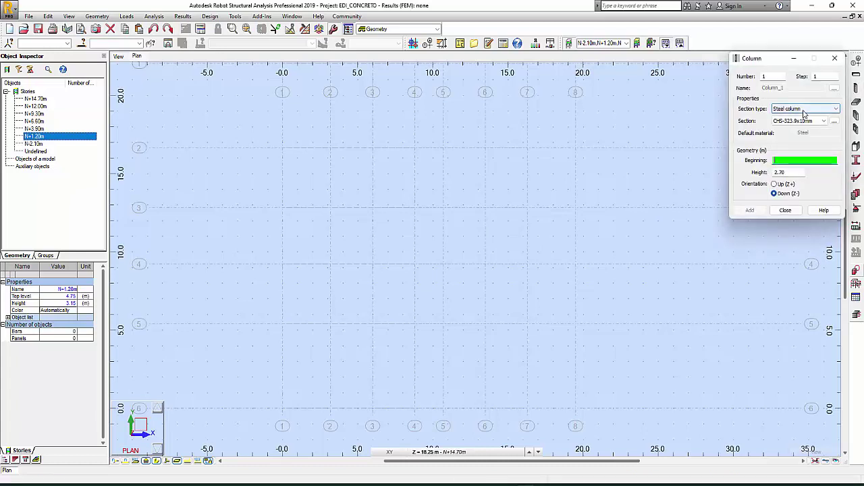
{"action": "left_click", "coordinate": [804, 108]}
{"action": "left_click", "coordinate": [798, 128]}
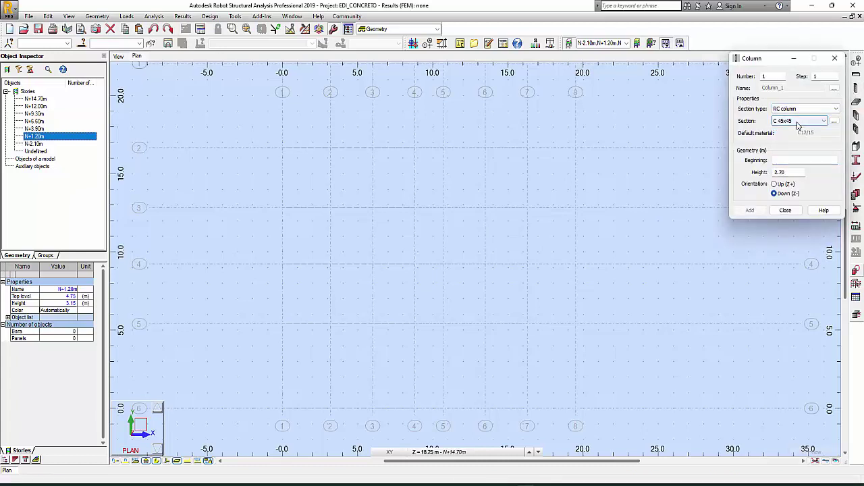
{"action": "left_click_drag", "start_coordinate": [768, 60], "coordinate": [697, 75]}
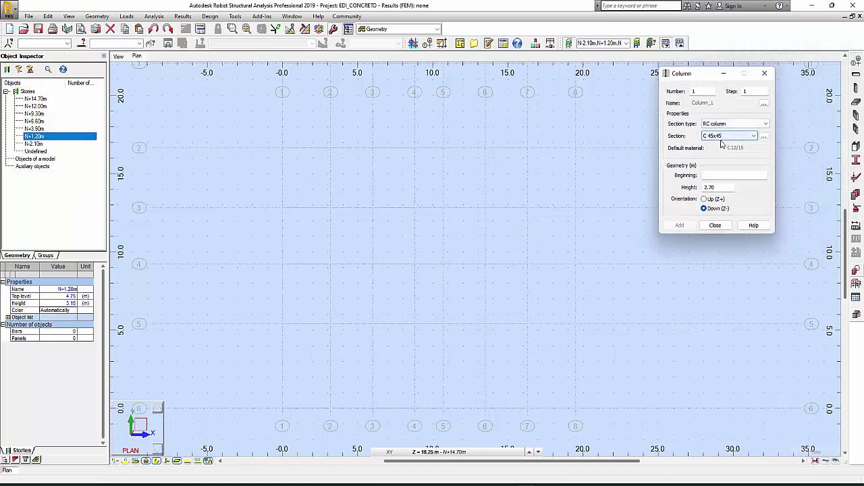
Examine the concrete grades offered for a new RC column section, then close the section and column definitions
{"action": "left_click", "coordinate": [764, 137]}
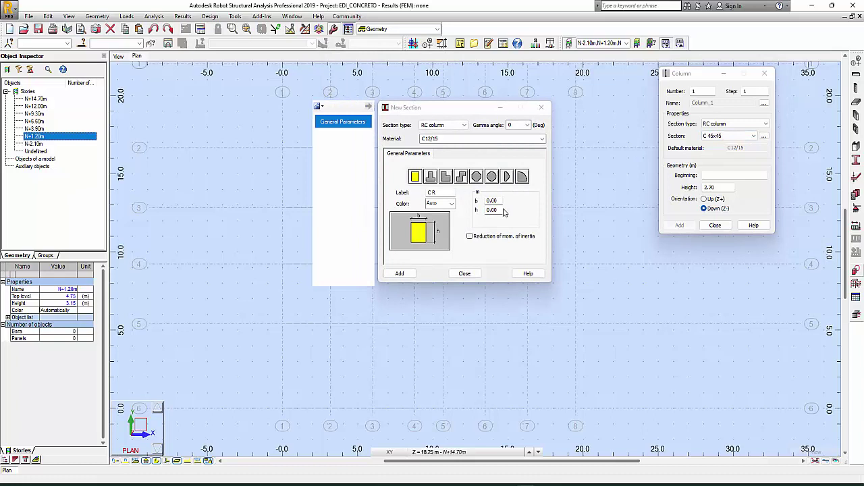
{"action": "left_click", "coordinate": [451, 126]}
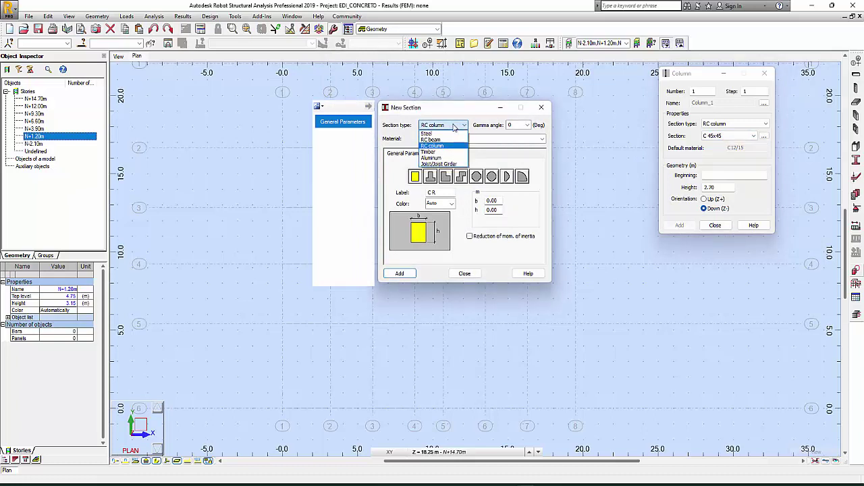
{"action": "left_click", "coordinate": [442, 145]}
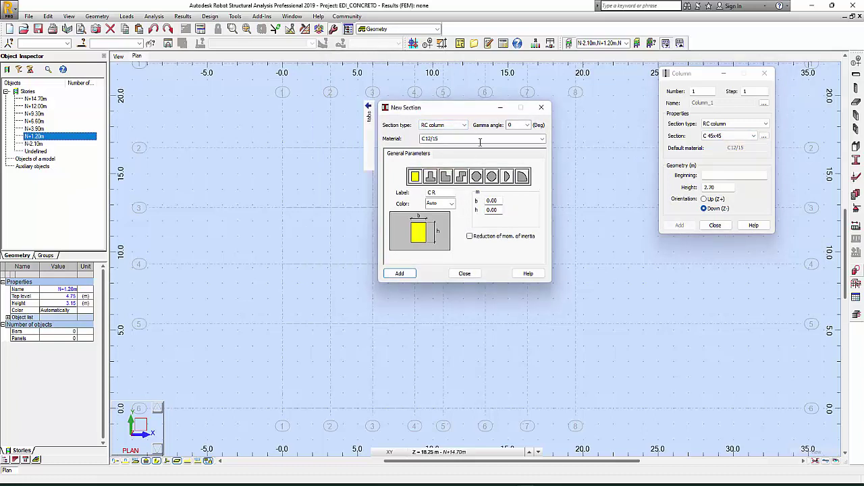
{"action": "left_click", "coordinate": [542, 138]}
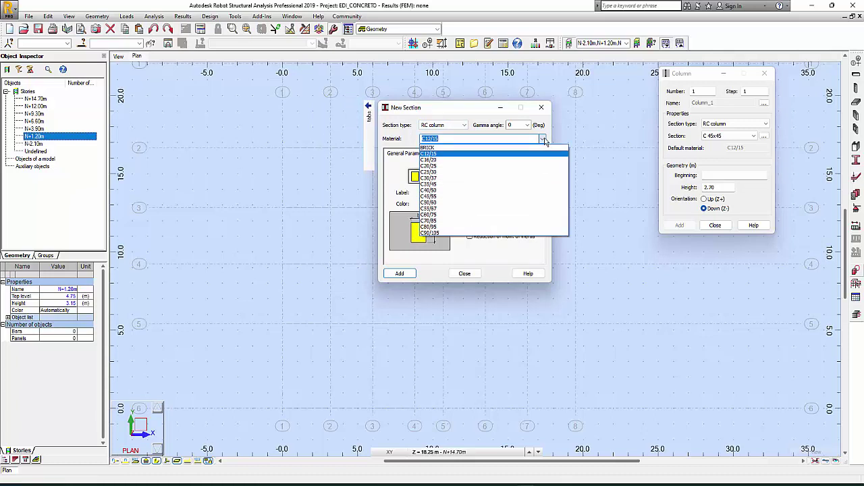
{"action": "left_click", "coordinate": [543, 139]}
{"action": "left_click", "coordinate": [540, 107]}
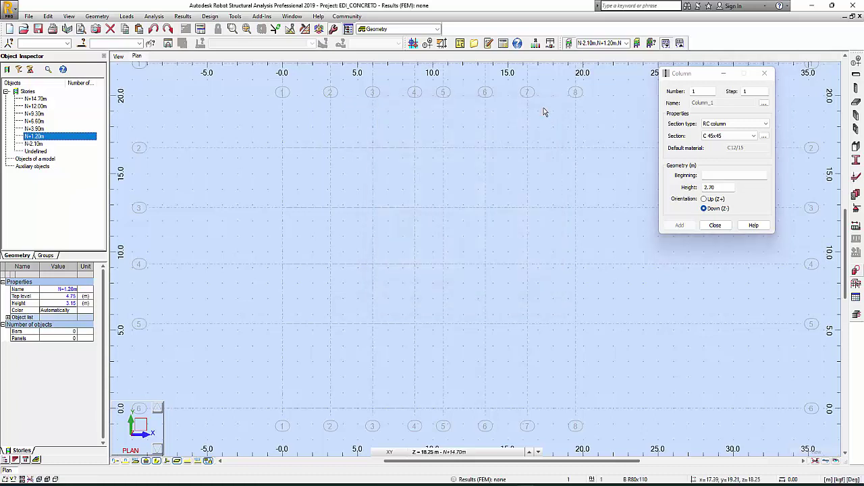
{"action": "left_click", "coordinate": [765, 74]}
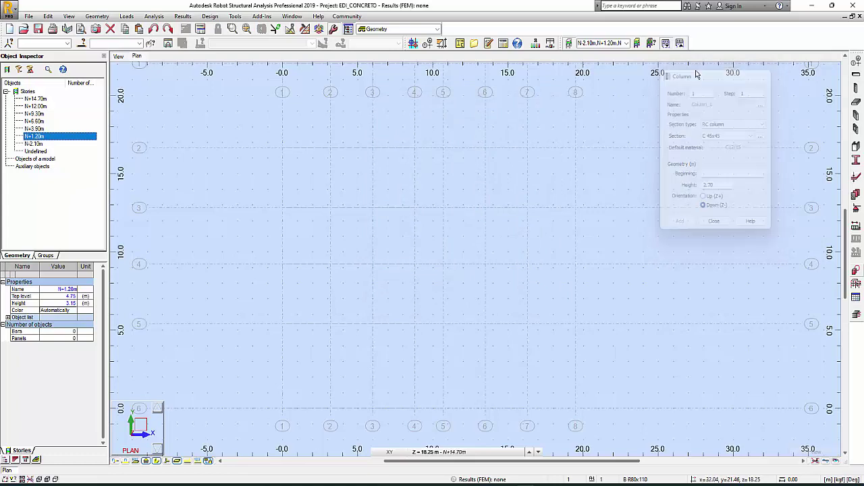
Examine the material sets in the job preferences, comparing Belgique with American, and leave without saving changes
{"action": "left_click", "coordinate": [551, 43]}
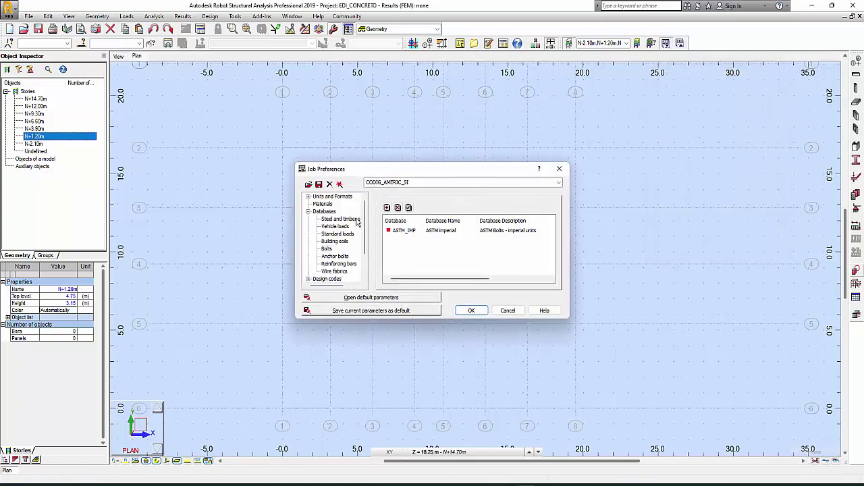
{"action": "left_click", "coordinate": [322, 204]}
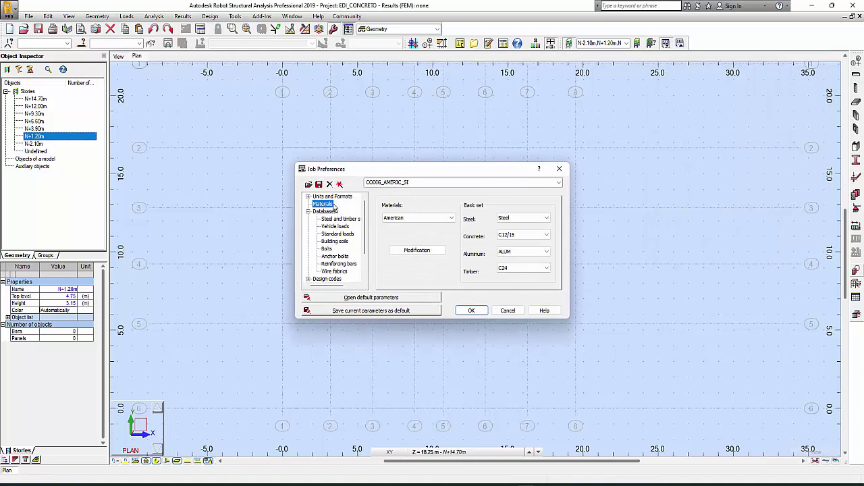
{"action": "left_click", "coordinate": [433, 219]}
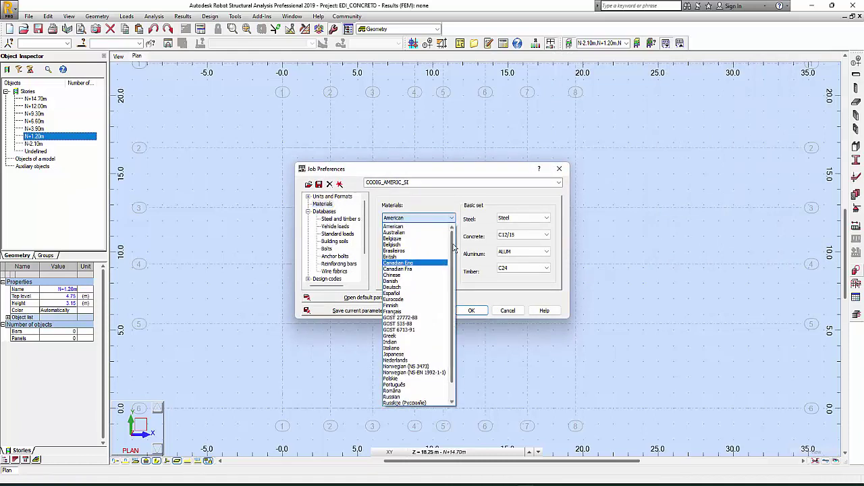
{"action": "left_click", "coordinate": [409, 228]}
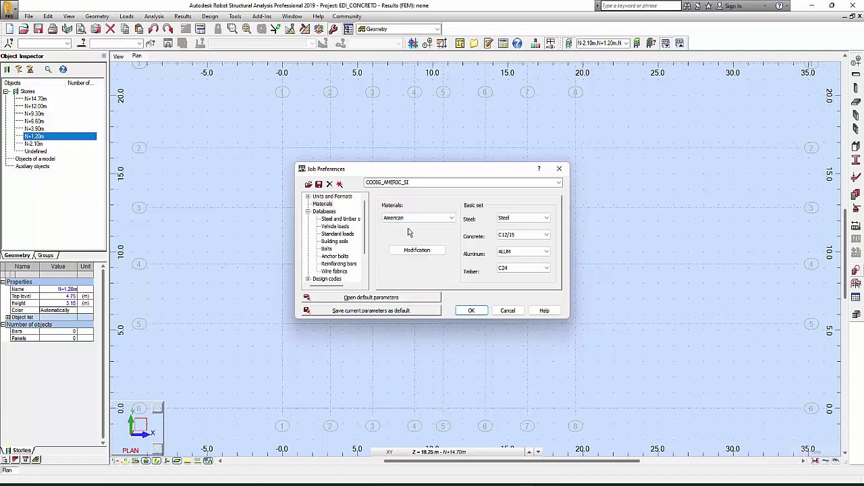
{"action": "left_click", "coordinate": [418, 223]}
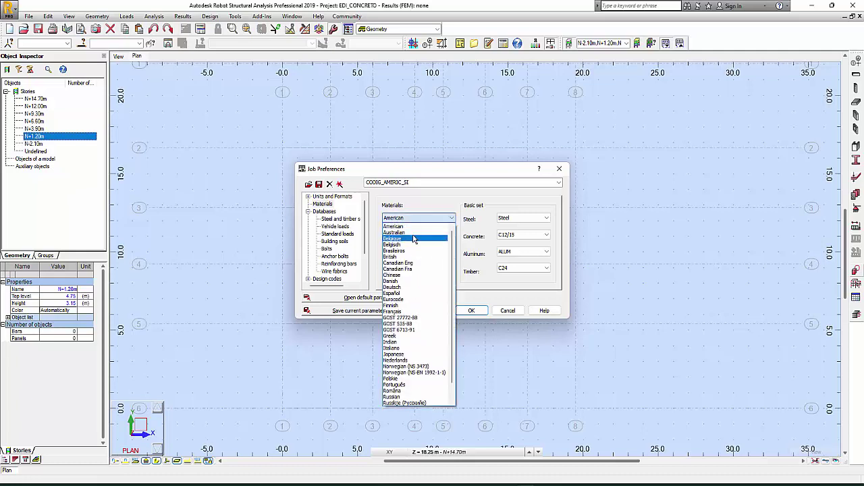
{"action": "left_click", "coordinate": [399, 238]}
{"action": "left_click", "coordinate": [399, 219]}
{"action": "scroll", "coordinate": [399, 231], "scroll_direction": "up", "scroll_amount": 1}
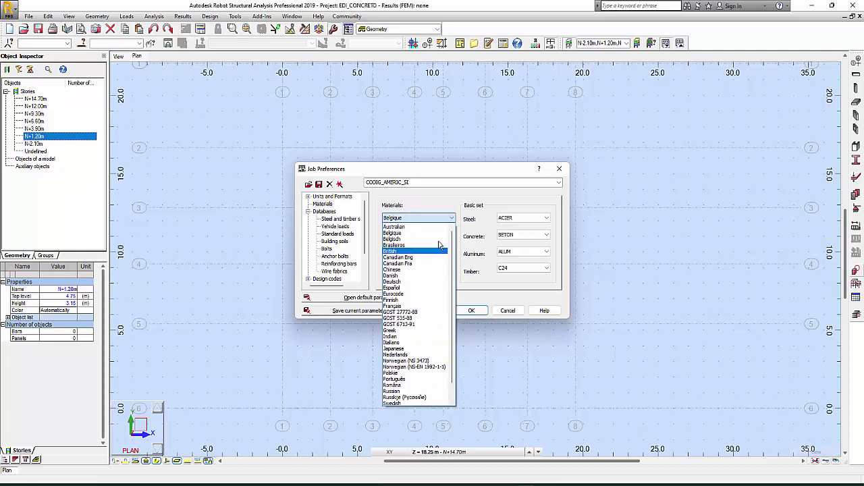
{"action": "left_click", "coordinate": [399, 226]}
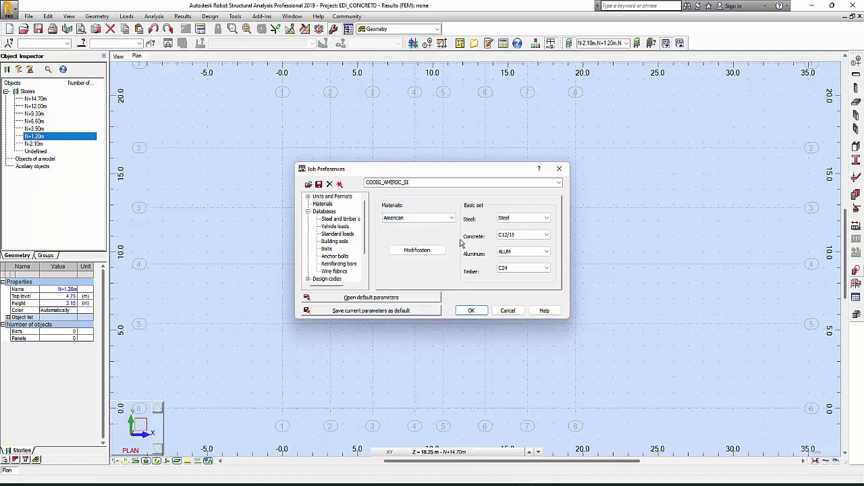
{"action": "left_click", "coordinate": [511, 237]}
{"action": "left_click", "coordinate": [436, 219]}
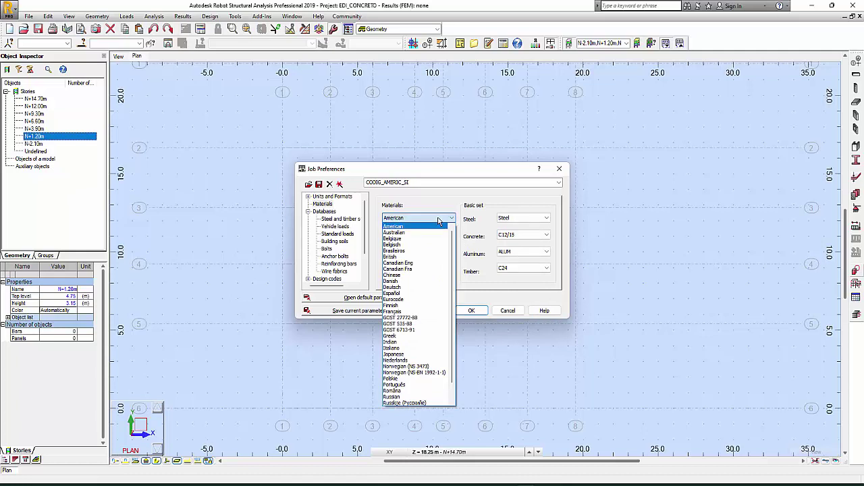
{"action": "left_click", "coordinate": [559, 169]}
{"action": "left_click", "coordinate": [559, 169]}
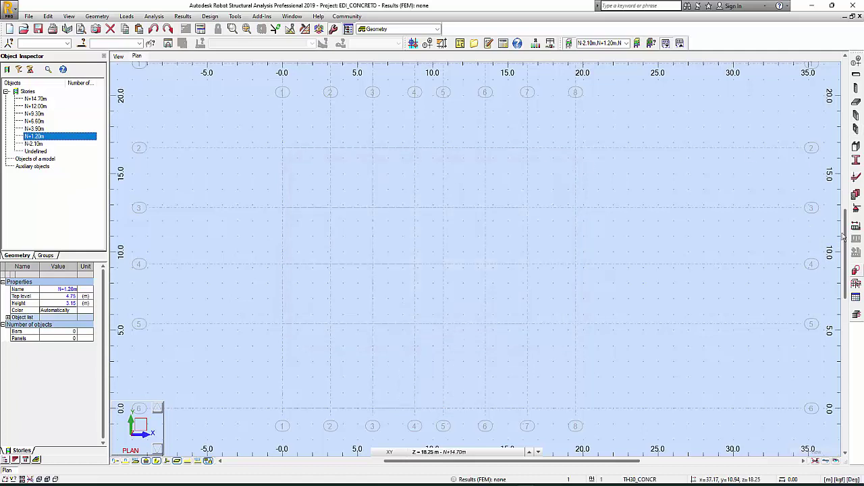
Start a new bar section definition and set its section type to RC column
{"action": "left_click", "coordinate": [856, 162]}
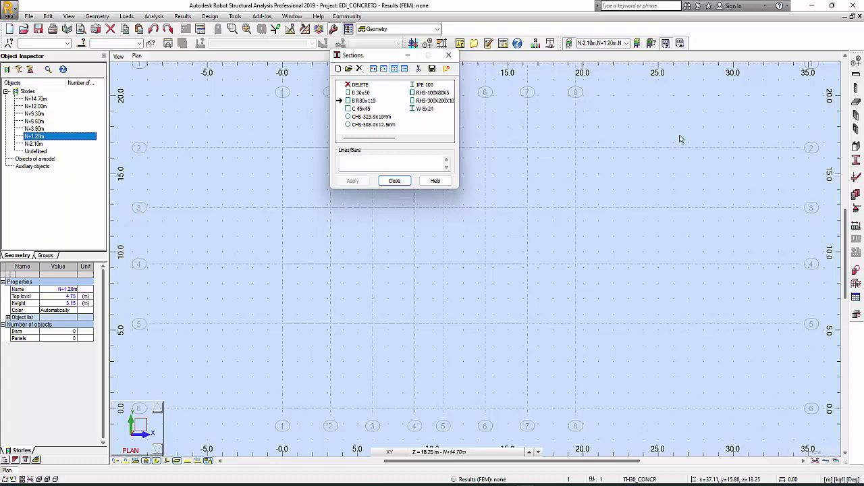
{"action": "left_click", "coordinate": [339, 68]}
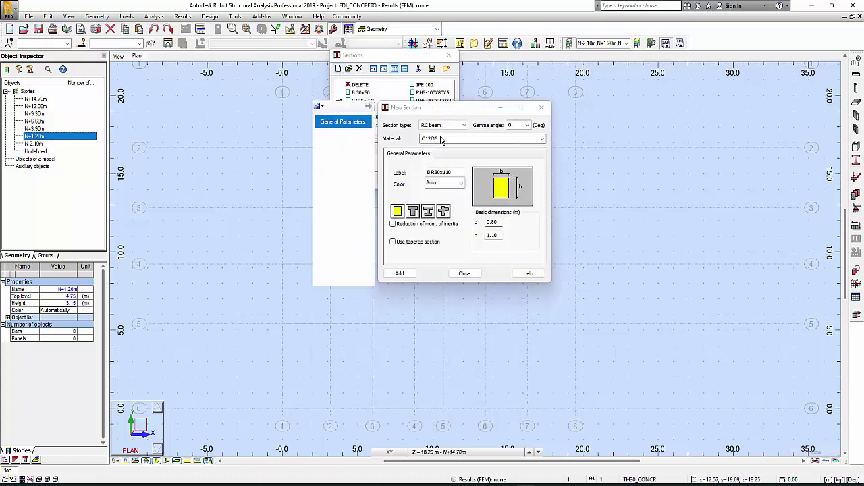
{"action": "left_click", "coordinate": [443, 126]}
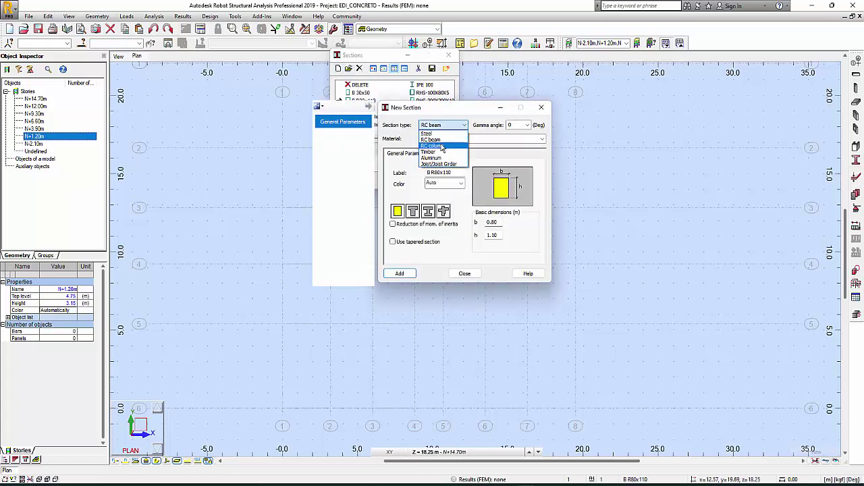
{"action": "left_click", "coordinate": [441, 148]}
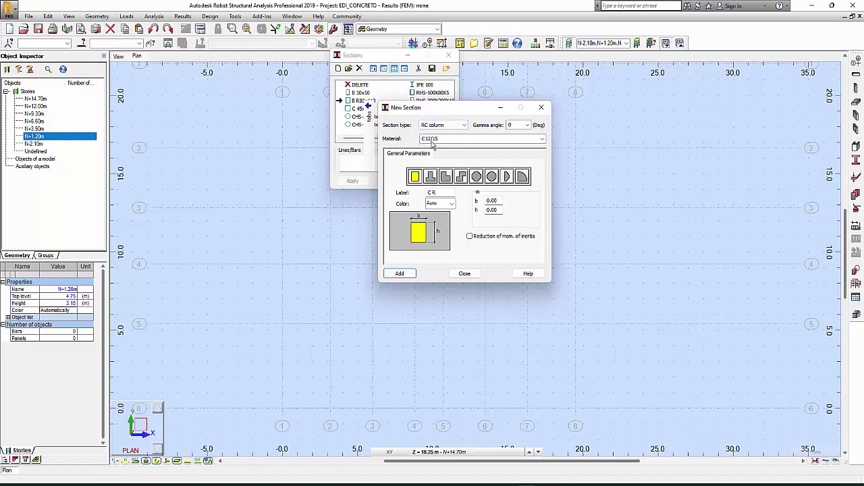
Set the new RC column section's material to C20/25
{"action": "double_click", "coordinate": [438, 139]}
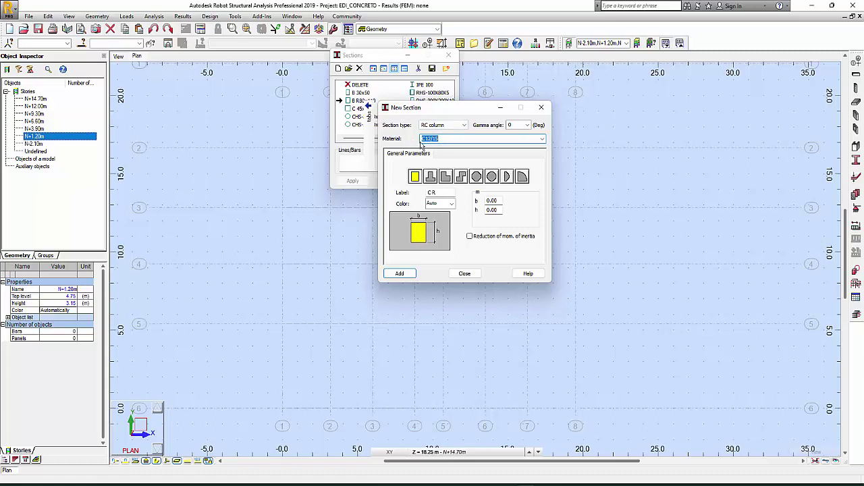
{"action": "left_click_drag", "start_coordinate": [426, 140], "coordinate": [430, 140]}
{"action": "type", "text": "C12/"}
{"action": "left_click", "coordinate": [543, 138]}
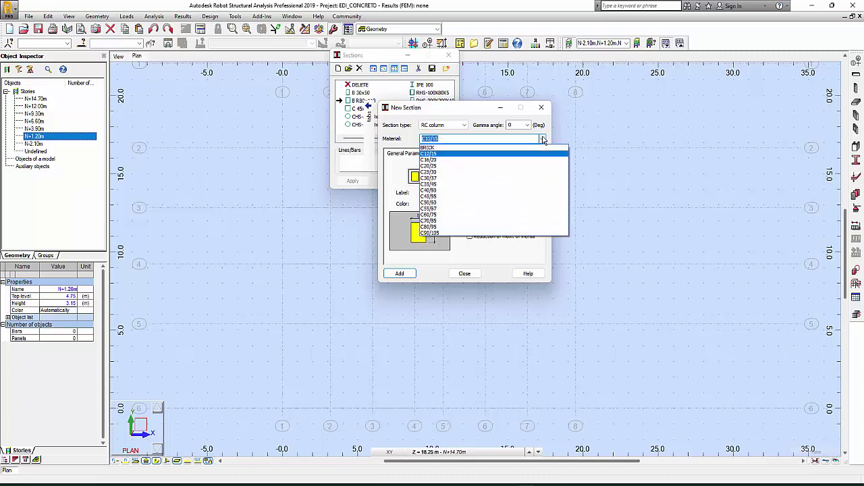
{"action": "left_click", "coordinate": [442, 166]}
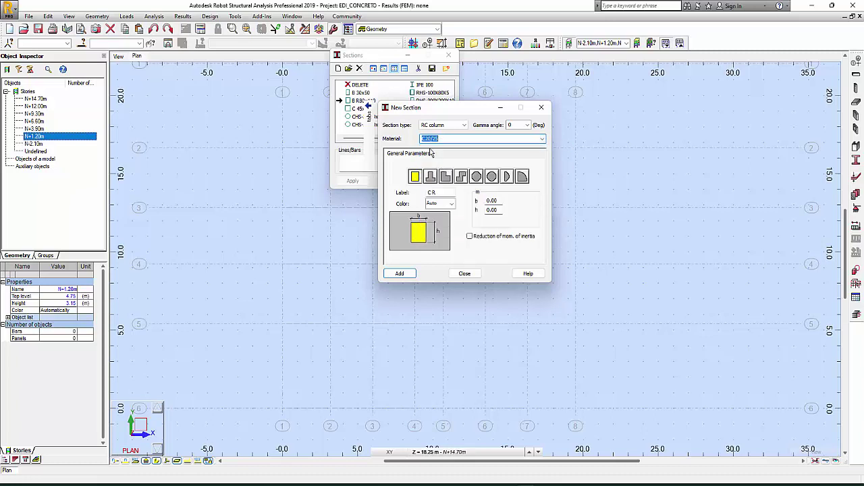
Change the new RC column section's material to C25/30
{"action": "left_click", "coordinate": [427, 139]}
{"action": "left_click_drag", "start_coordinate": [421, 139], "coordinate": [430, 142]}
{"action": "left_click_drag", "start_coordinate": [435, 140], "coordinate": [444, 140]}
{"action": "left_click", "coordinate": [543, 142]}
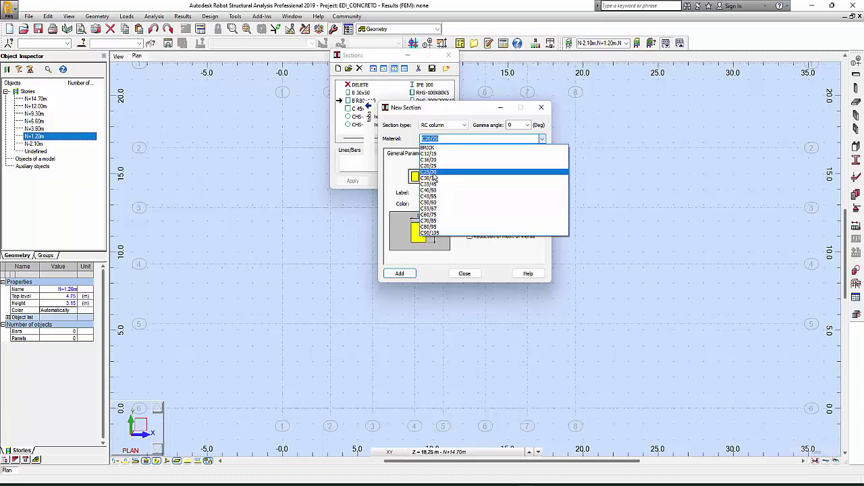
{"action": "left_click", "coordinate": [434, 174]}
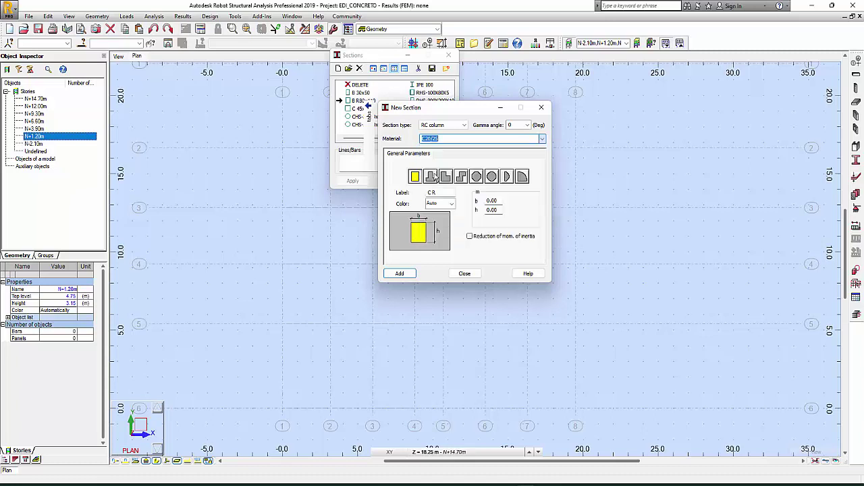
{"action": "left_click", "coordinate": [542, 138]}
{"action": "left_click", "coordinate": [438, 173]}
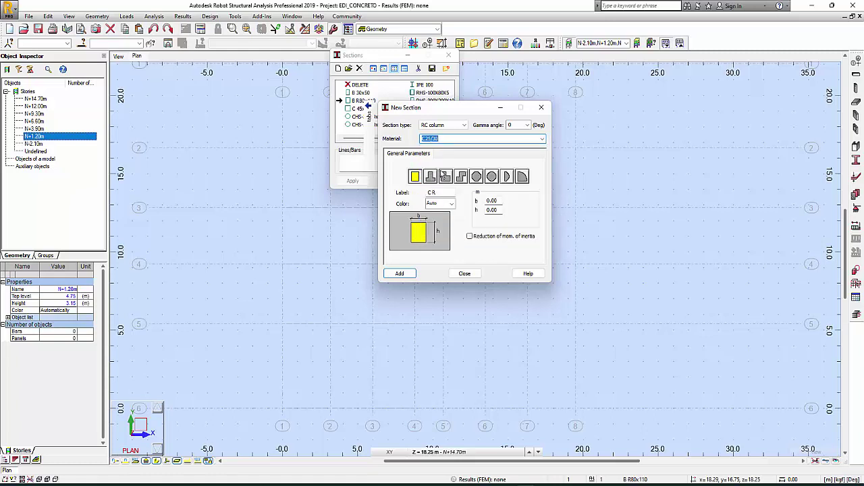
Set the rectangular column section's width b and height h to 0.40 m each
{"action": "left_click", "coordinate": [498, 203]}
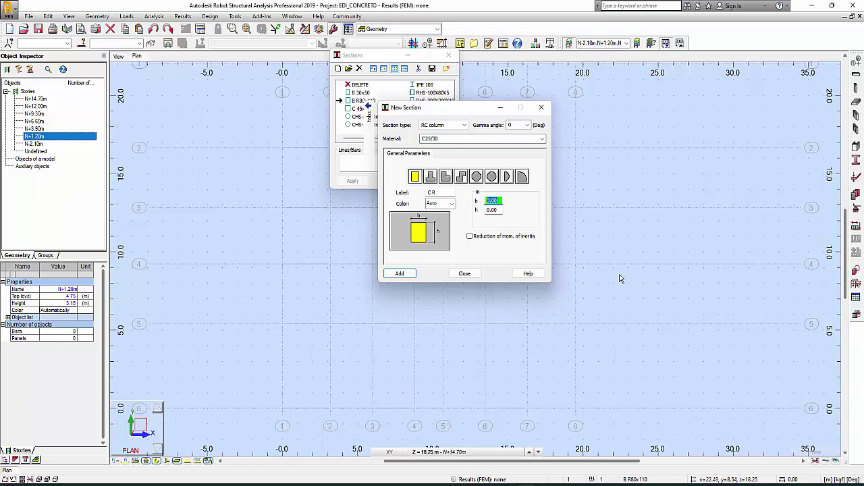
{"action": "type", "text": ".4"}
{"action": "left_click", "coordinate": [496, 210]}
{"action": "type", "text": "0."}
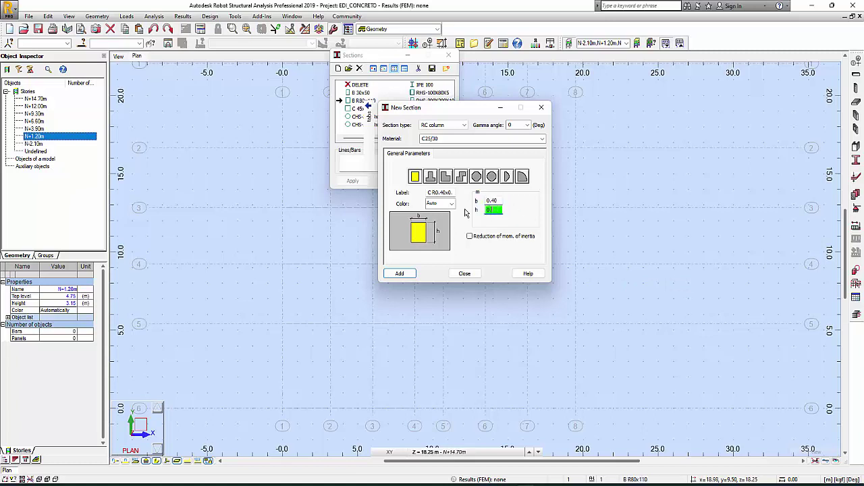
Label the column section C-40x40 and add it to the section list
{"action": "left_click", "coordinate": [436, 193]}
{"action": "left_click_drag", "start_coordinate": [428, 195], "coordinate": [459, 196]}
{"action": "type", "text": "c"}
{"action": "type", "text": "0"}
{"action": "key", "text": "Return"}
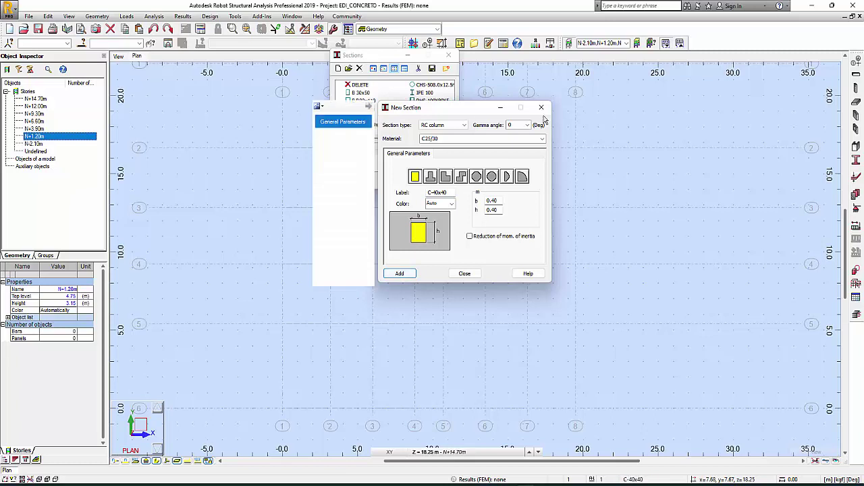
Close the new section definition and make C-40x40 the current section
{"action": "left_click", "coordinate": [541, 107]}
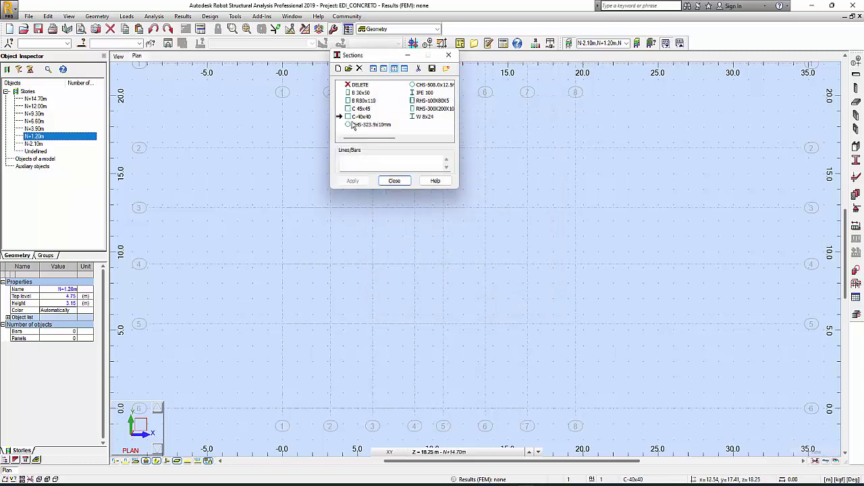
{"action": "left_click", "coordinate": [371, 119]}
{"action": "left_click_drag", "start_coordinate": [361, 57], "coordinate": [76, 147]}
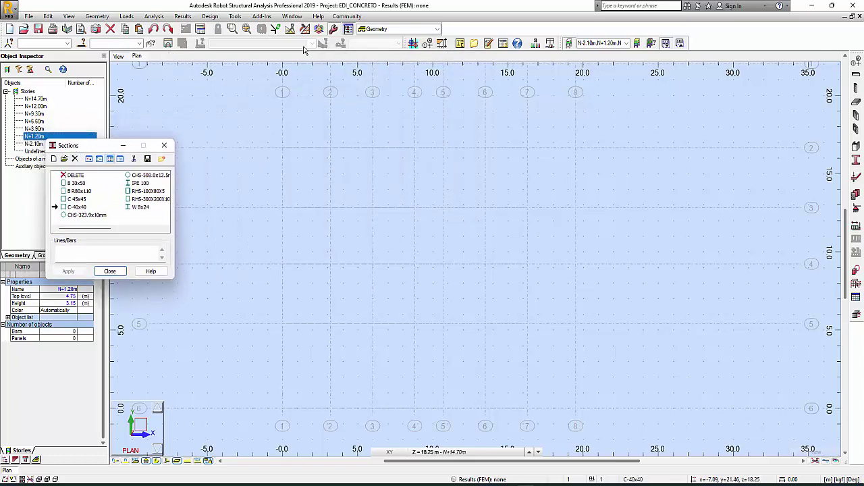
Add a chain of horizontal dimension lines just above grid line 2, one for each bay between axes 1 and 8
{"action": "left_click", "coordinate": [442, 43]}
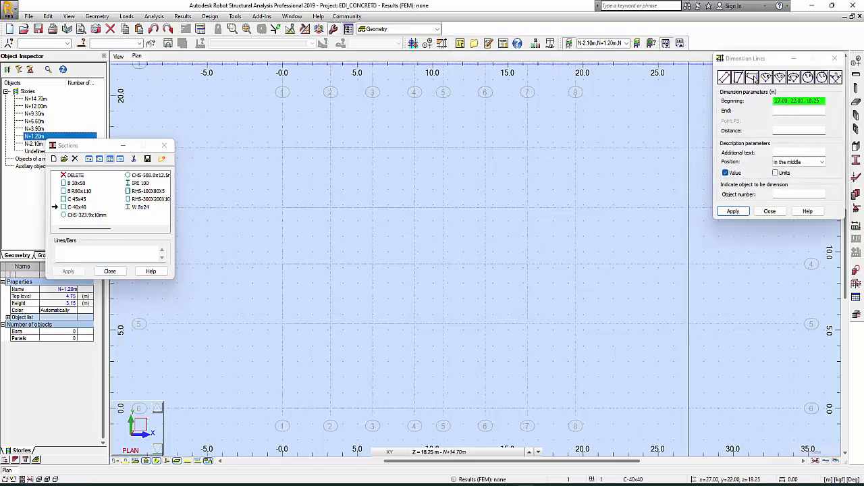
{"action": "left_click", "coordinate": [282, 147]}
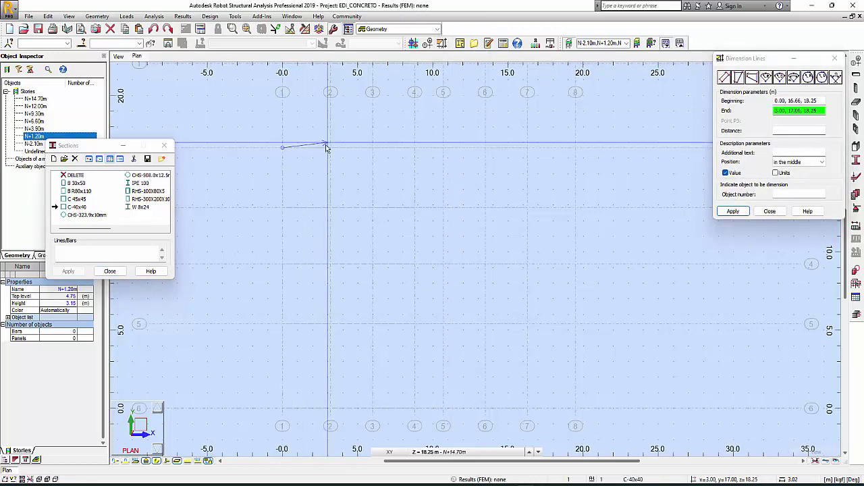
{"action": "left_click", "coordinate": [330, 147]}
{"action": "left_click", "coordinate": [311, 127]}
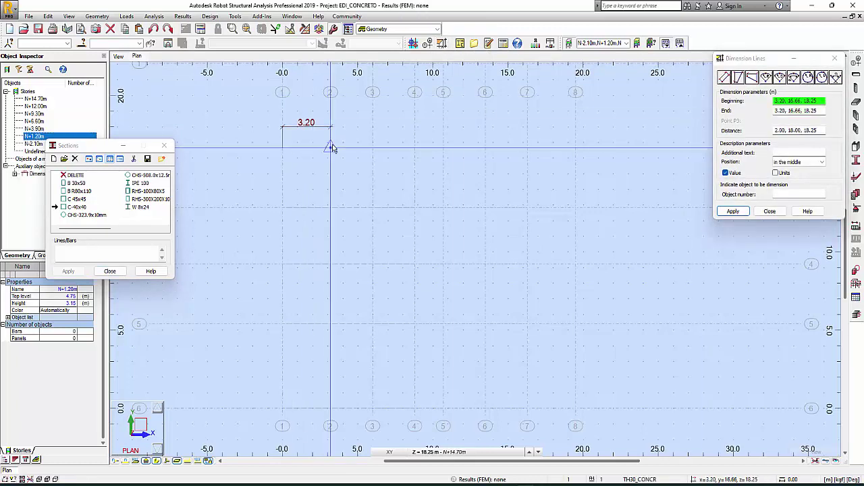
{"action": "left_click", "coordinate": [371, 148]}
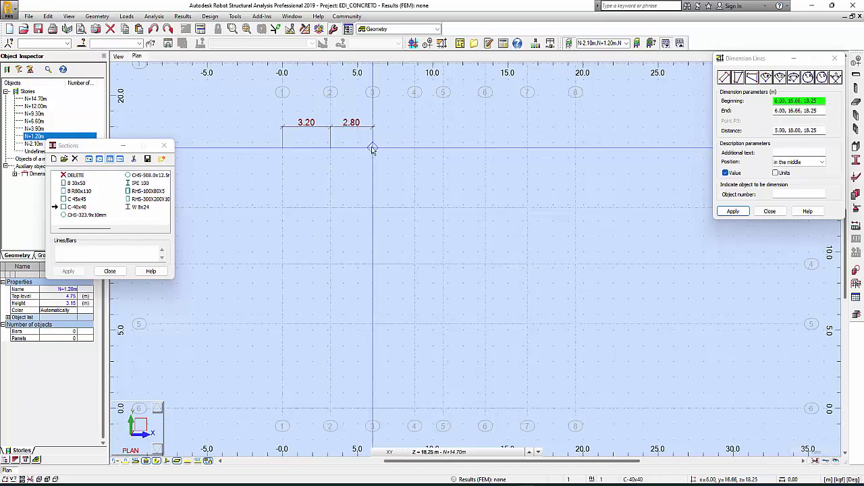
{"action": "left_click", "coordinate": [415, 147]}
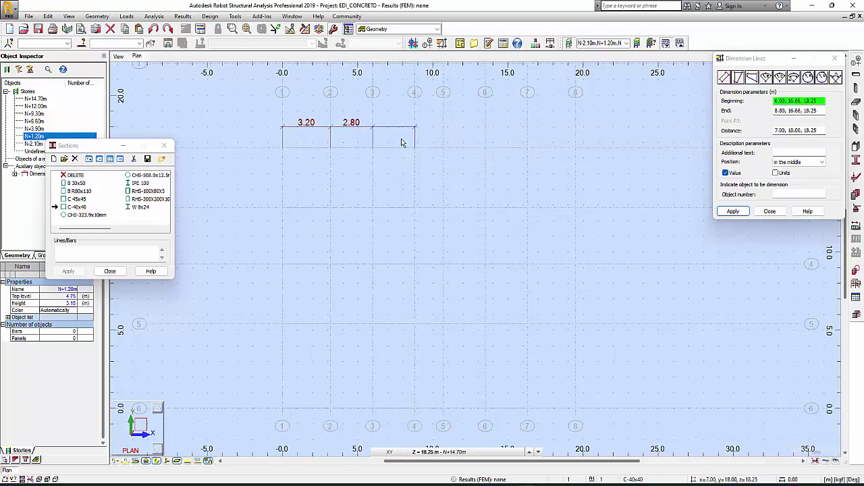
{"action": "left_click", "coordinate": [442, 147]}
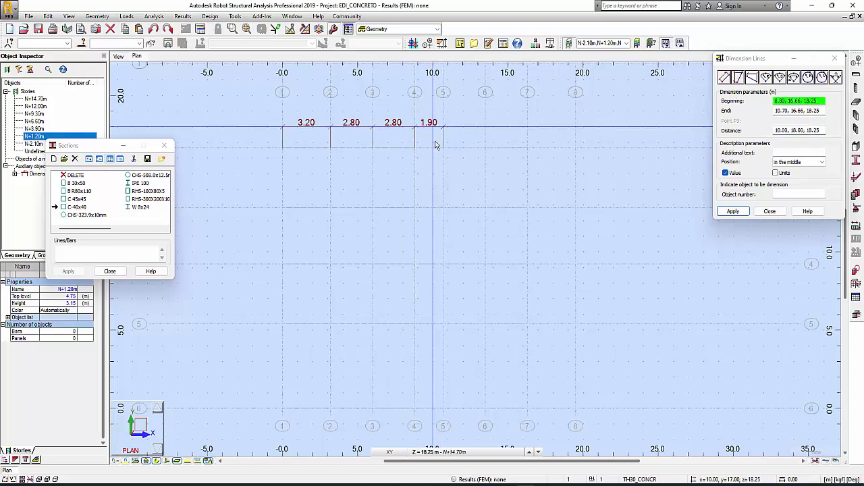
{"action": "left_click", "coordinate": [486, 147]}
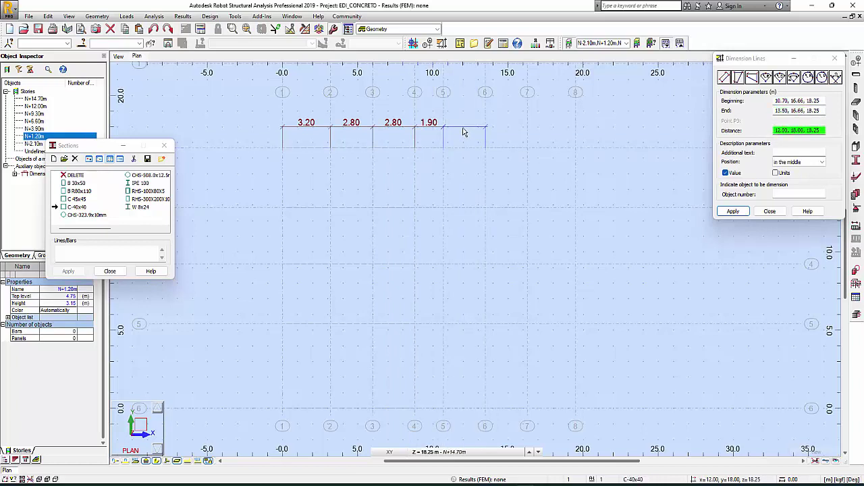
{"action": "left_click", "coordinate": [528, 147]}
{"action": "left_click", "coordinate": [575, 147]}
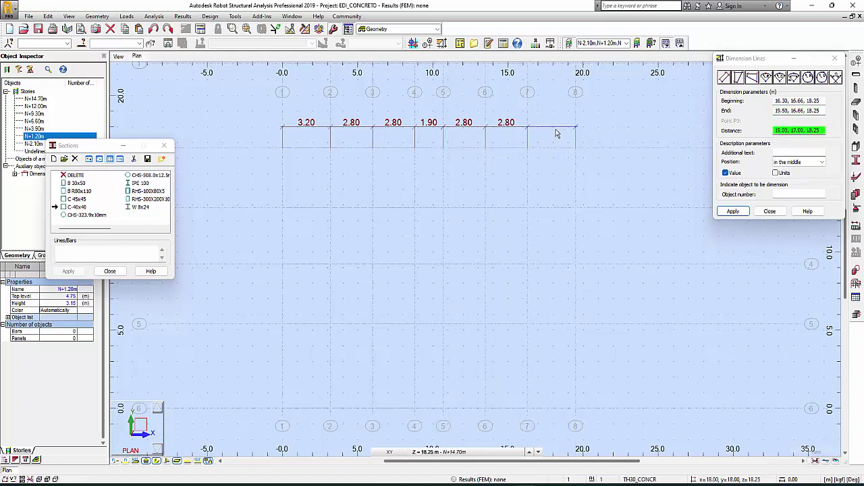
{"action": "left_click", "coordinate": [598, 133]}
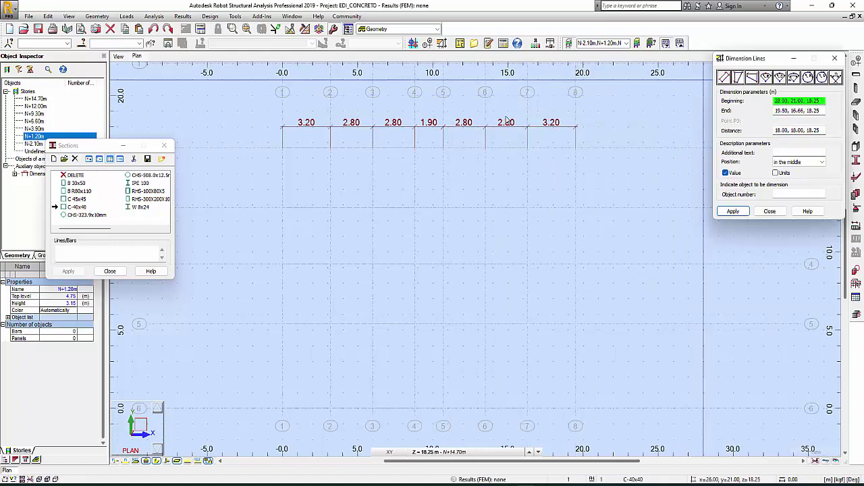
Add a chain of vertical dimension lines beside axis 1, one for each bay from grid line 2 down to grid line 6
{"action": "left_click", "coordinate": [283, 147]}
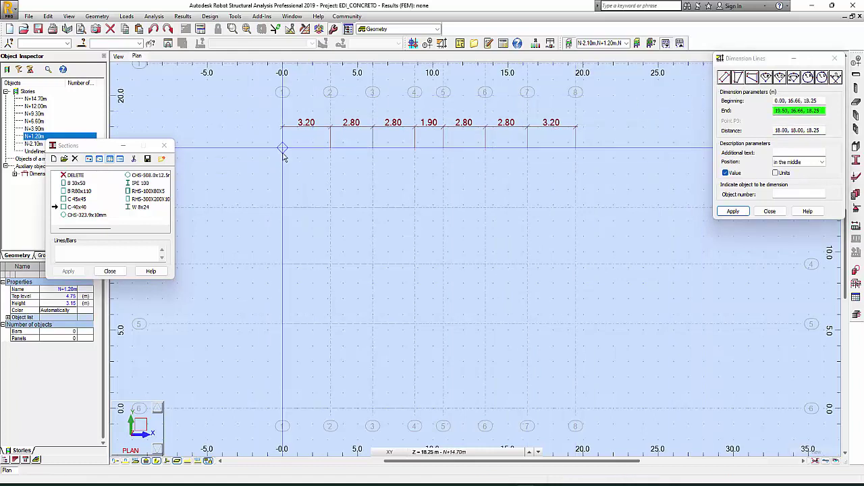
{"action": "left_click", "coordinate": [282, 207]}
{"action": "left_click", "coordinate": [257, 206]}
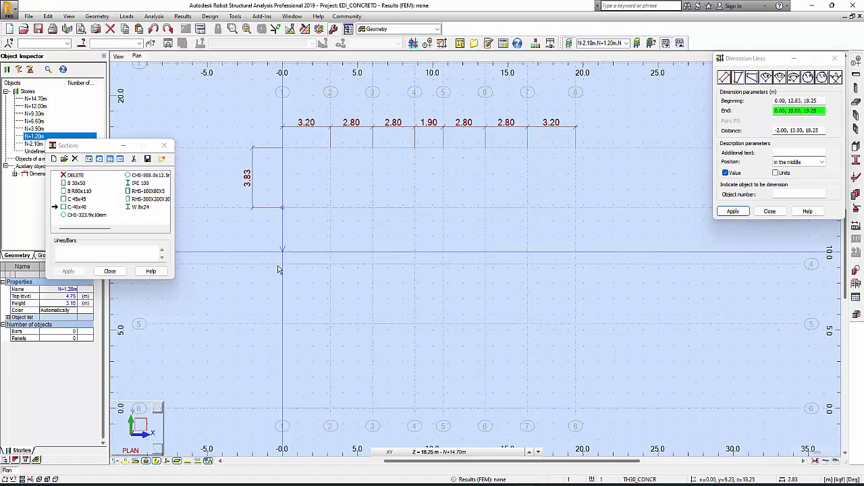
{"action": "left_click", "coordinate": [251, 245]}
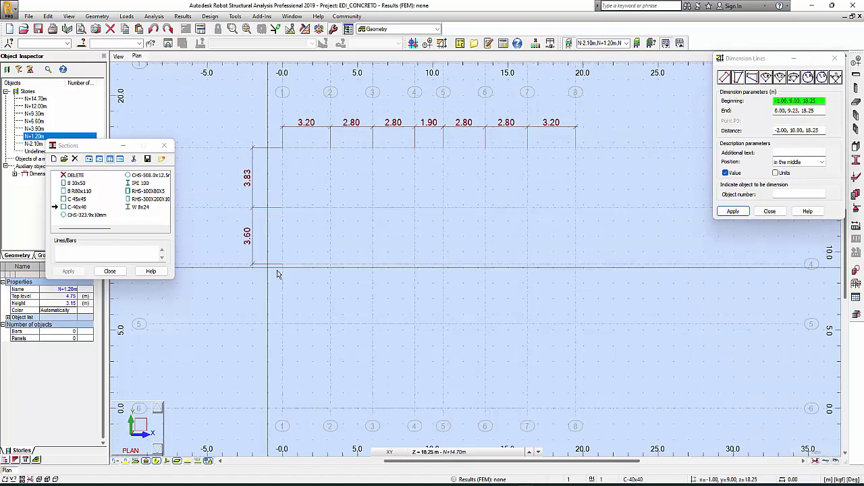
{"action": "left_click", "coordinate": [284, 264]}
{"action": "left_click", "coordinate": [282, 324]}
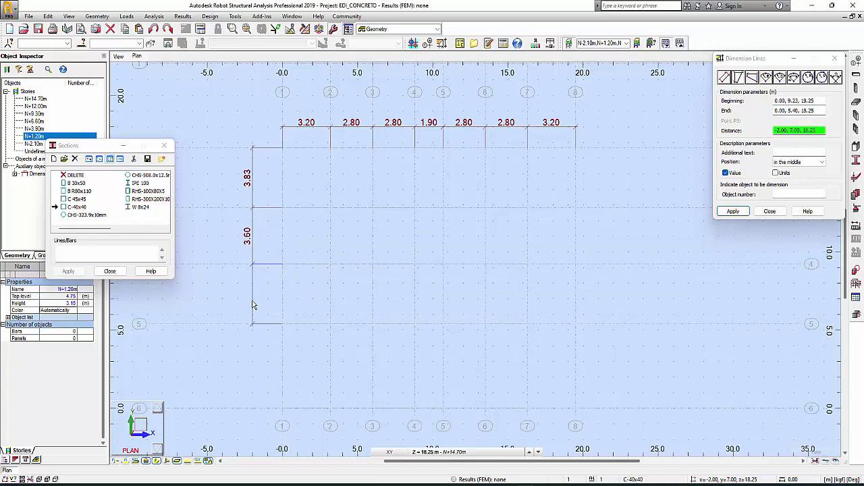
{"action": "left_click", "coordinate": [252, 322]}
{"action": "left_click", "coordinate": [280, 328]}
{"action": "left_click", "coordinate": [280, 407]}
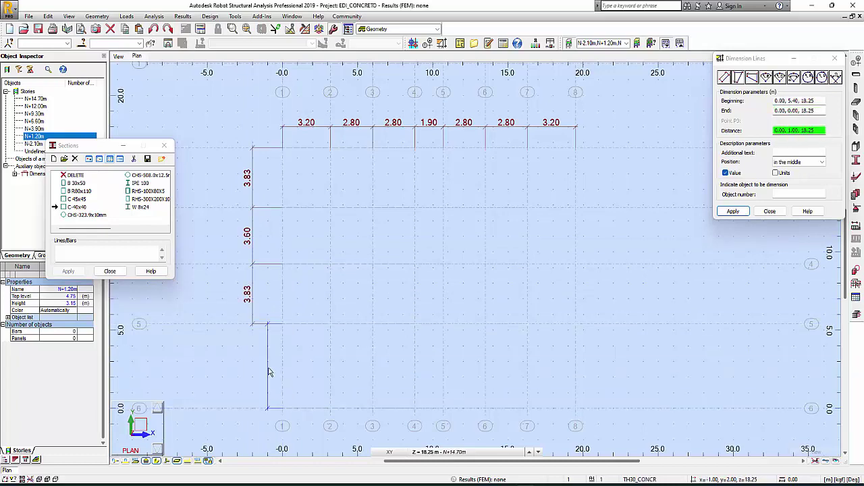
{"action": "left_click", "coordinate": [256, 369]}
Add the remaining vertical dimension line between grid lines 2 and 1 beside axis 1, and finish dimensioning
{"action": "scroll", "coordinate": [501, 187], "scroll_direction": "down", "scroll_amount": 3}
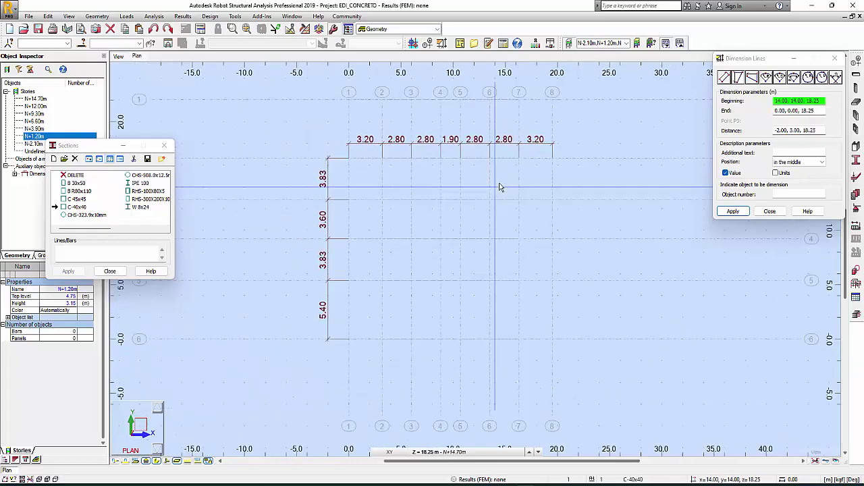
{"action": "middle_click_drag", "start_coordinate": [463, 162], "coordinate": [336, 198]}
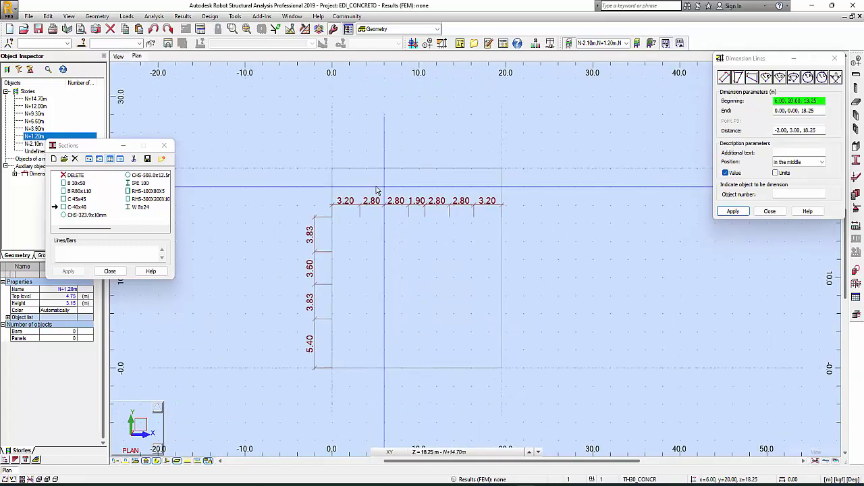
{"action": "left_click", "coordinate": [332, 219]}
{"action": "left_click", "coordinate": [331, 169]}
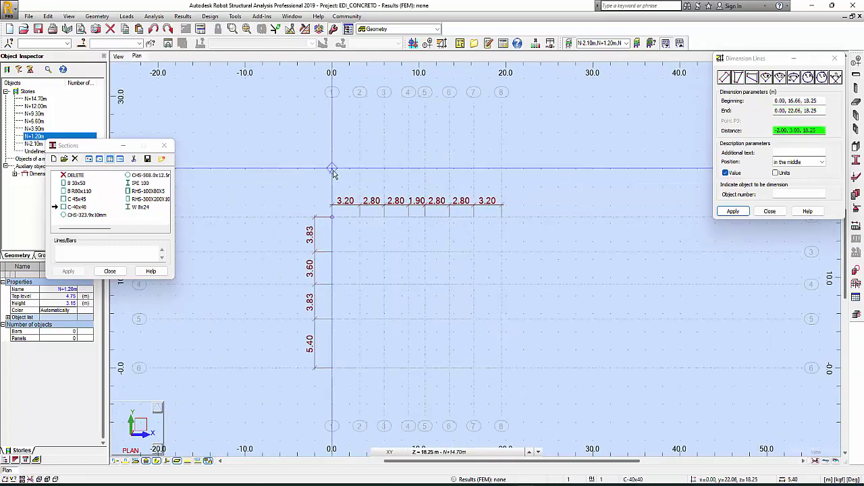
{"action": "left_click", "coordinate": [319, 190]}
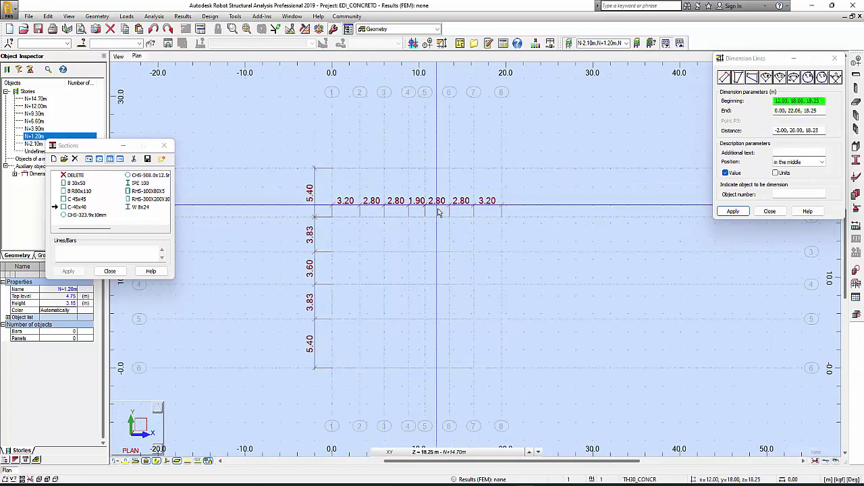
{"action": "left_click", "coordinate": [834, 59]}
Dock the Edit toolbar and move the horizontal dimension chain up 5.40 m from grid line 2 to grid line 1
{"action": "left_click_drag", "start_coordinate": [327, 188], "coordinate": [517, 241]}
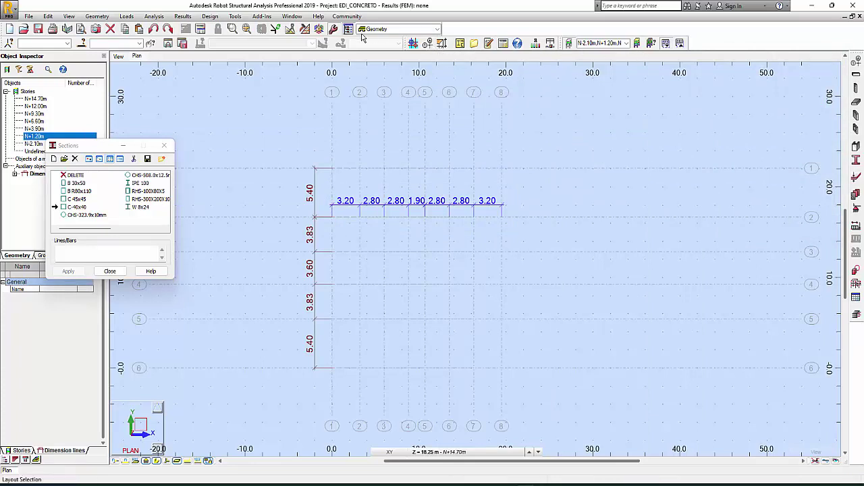
{"action": "left_click", "coordinate": [290, 29]}
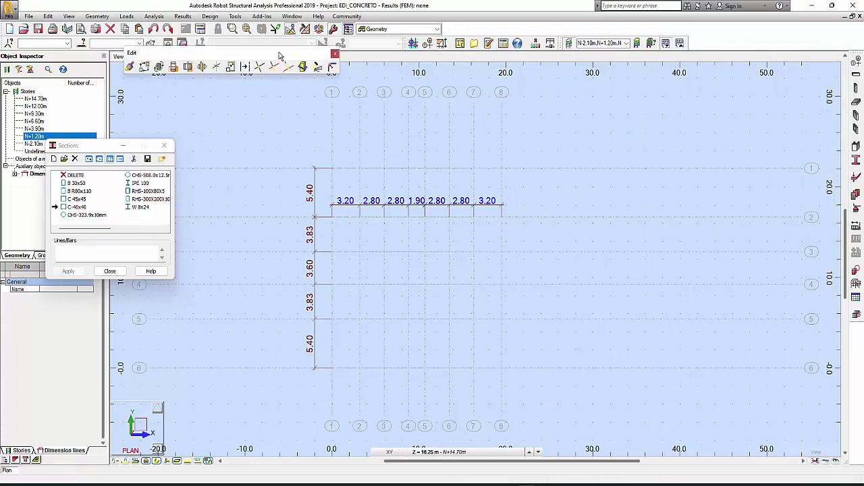
{"action": "left_click_drag", "start_coordinate": [280, 55], "coordinate": [473, 31]}
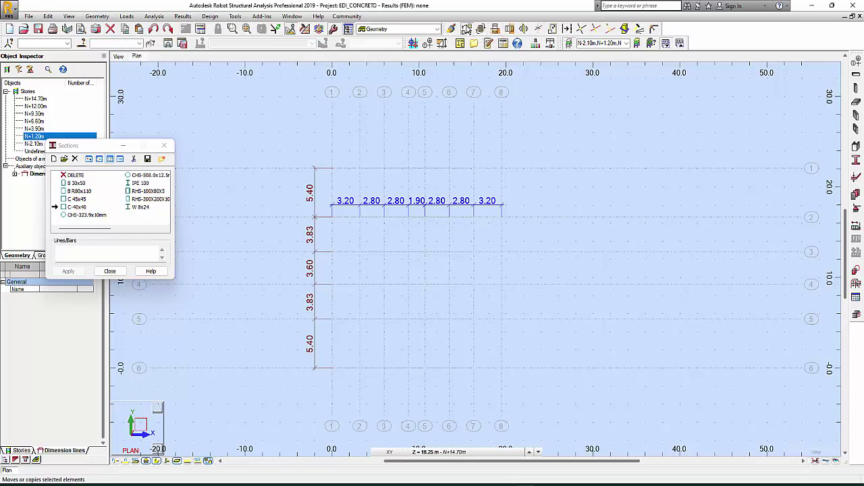
{"action": "left_click", "coordinate": [467, 29]}
{"action": "left_click", "coordinate": [746, 158]}
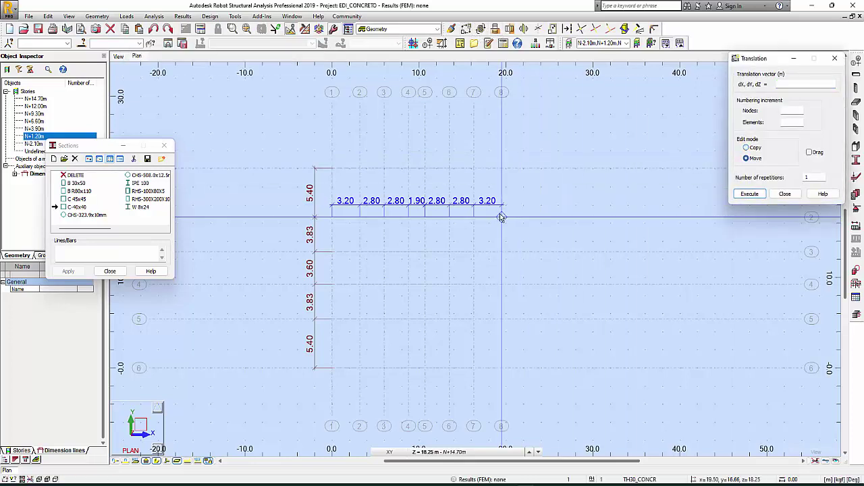
{"action": "left_click", "coordinate": [501, 217]}
{"action": "left_click", "coordinate": [501, 168]}
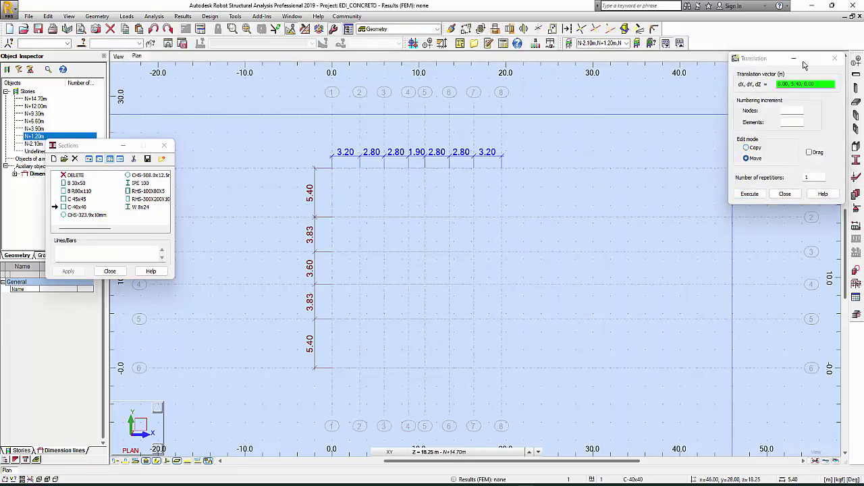
{"action": "left_click", "coordinate": [835, 58]}
{"action": "scroll", "coordinate": [398, 260], "scroll_direction": "up", "scroll_amount": 1}
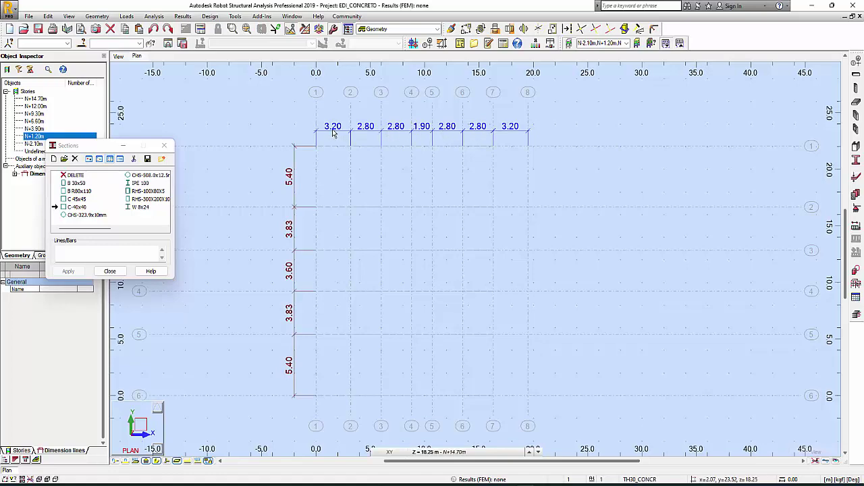
Start a new RC beam section with width b 0.30 m and height h 0.35 m
{"action": "left_click", "coordinate": [54, 158]}
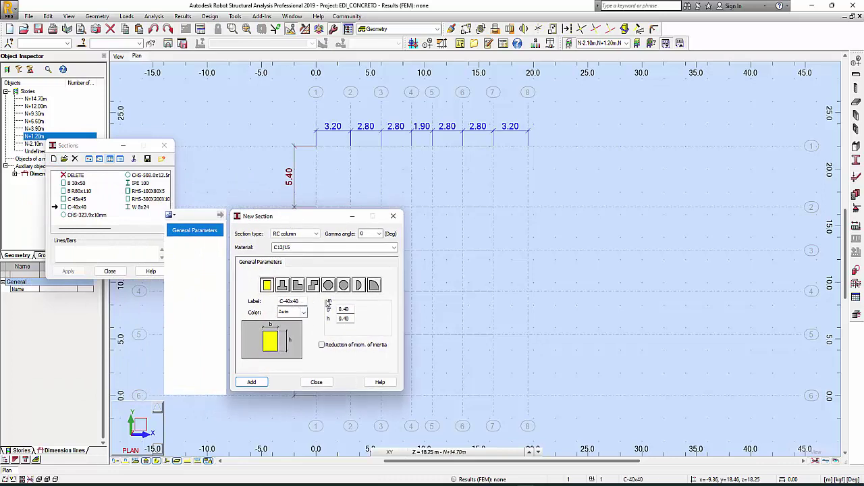
{"action": "left_click", "coordinate": [300, 236]}
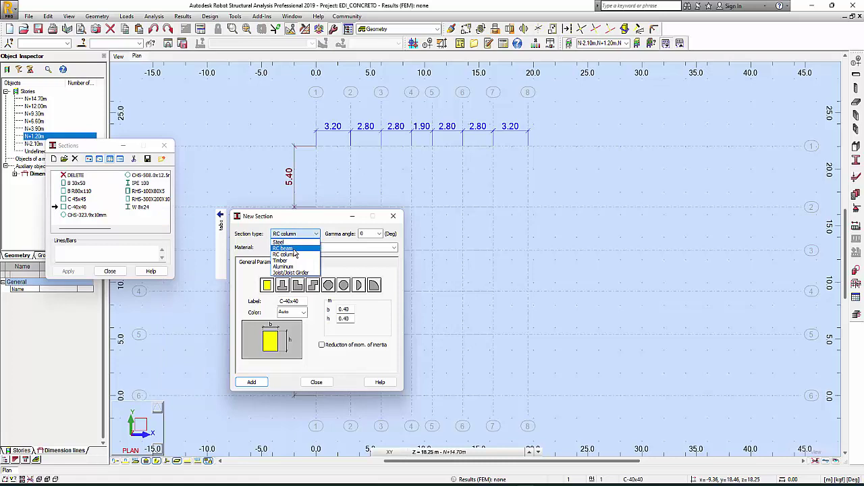
{"action": "left_click", "coordinate": [294, 248]}
{"action": "double_click", "coordinate": [339, 331]}
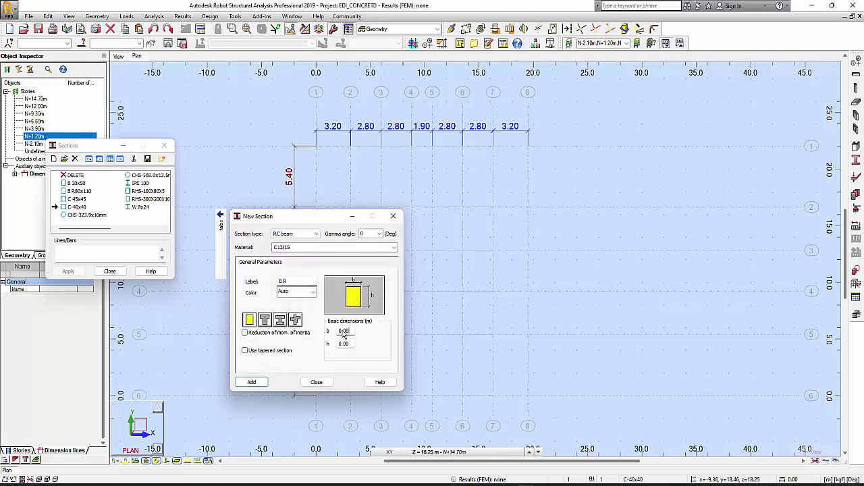
{"action": "type", "text": "0.3"}
{"action": "key", "text": "Tab"}
{"action": "type", "text": "0"}
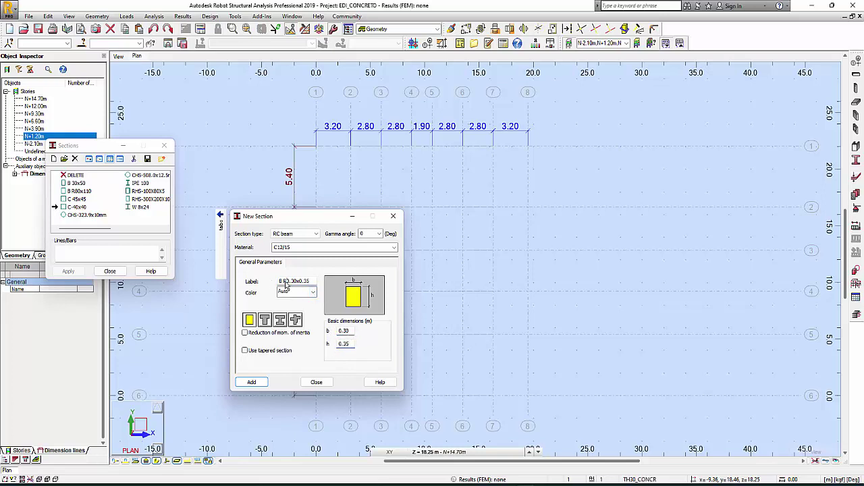
Label the beam section V-30x35, assign material C25/30 and add it to the section list
{"action": "left_click_drag", "start_coordinate": [285, 282], "coordinate": [264, 285]}
{"action": "type", "text": "V-30x"}
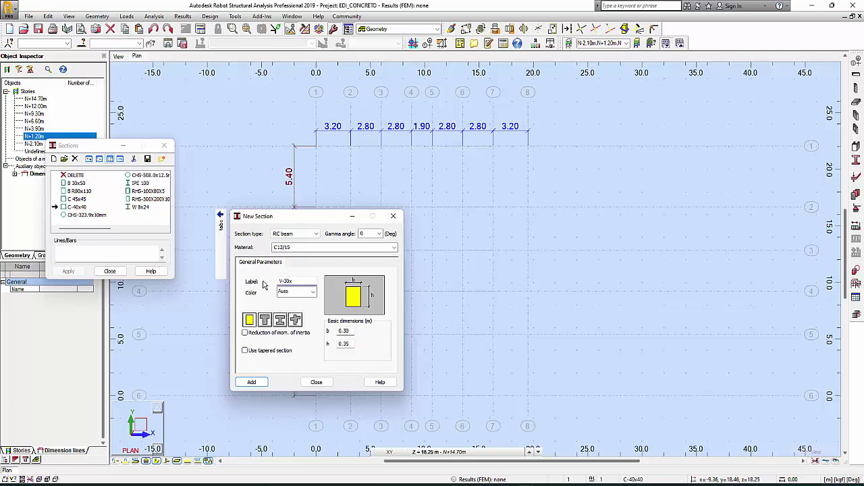
{"action": "type", "text": "35"}
{"action": "left_click", "coordinate": [393, 248]}
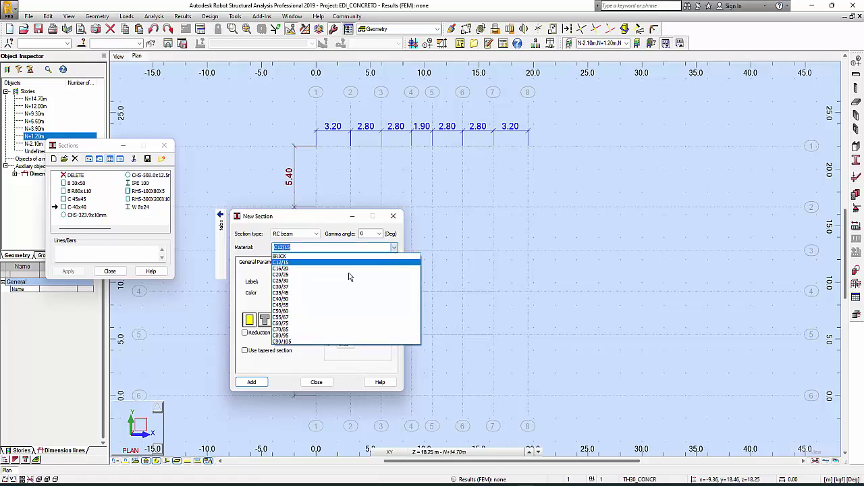
{"action": "left_click", "coordinate": [292, 281]}
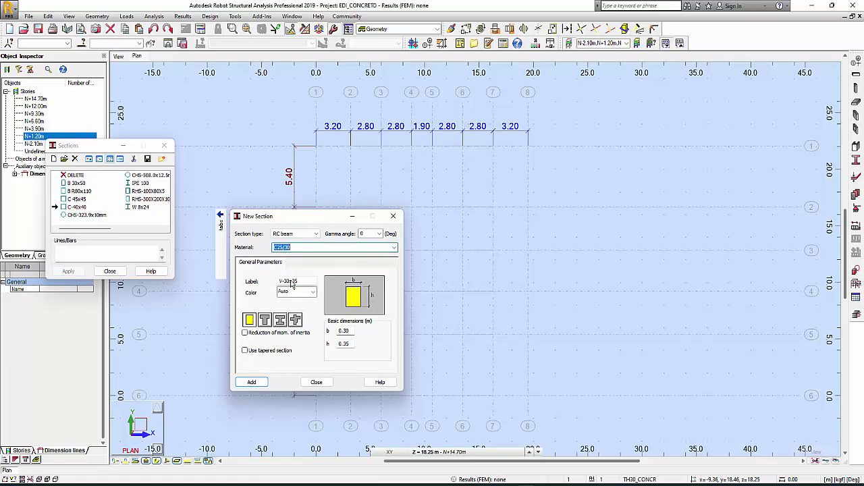
{"action": "left_click", "coordinate": [257, 382]}
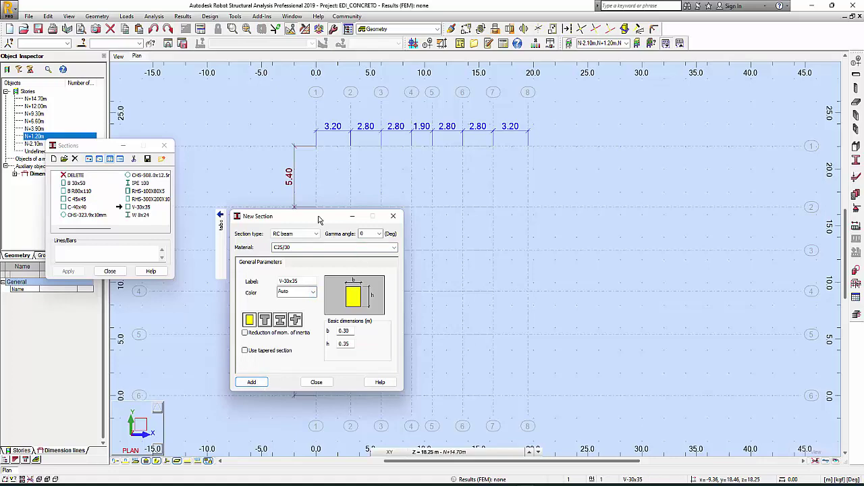
Change the beam section's height h to 0.40 m, relabel it V-30x40 and add it to the section list
{"action": "left_click_drag", "start_coordinate": [365, 216], "coordinate": [653, 174]}
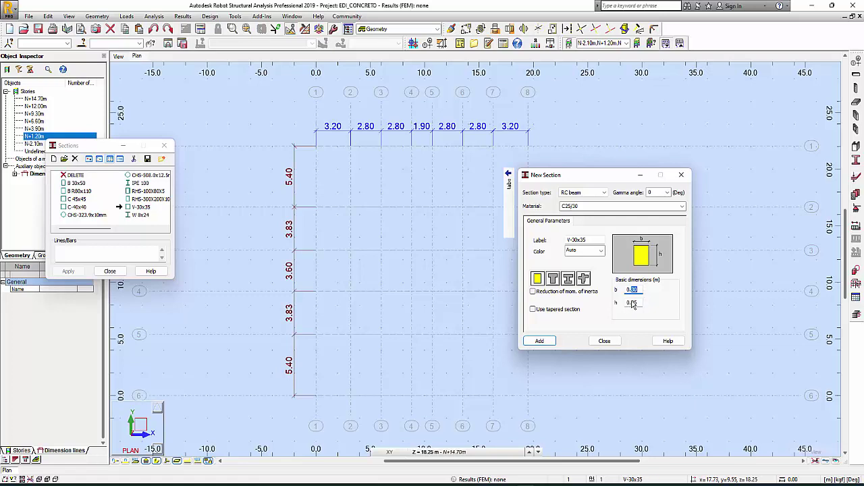
{"action": "key", "text": "Tab"}
{"action": "type", "text": "0.4"}
{"action": "left_click_drag", "start_coordinate": [579, 240], "coordinate": [592, 244]}
{"action": "type", "text": "4"}
{"action": "left_click", "coordinate": [548, 342]}
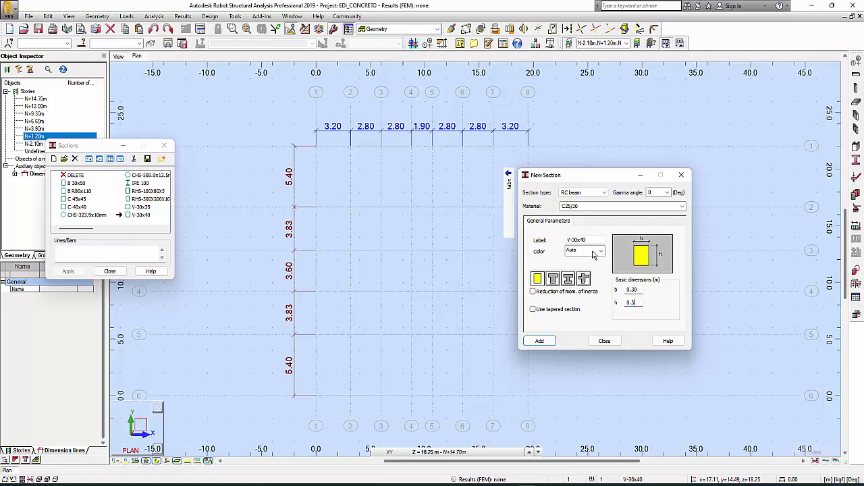
Add another C25/30 beam section, 0.30 m wide and 0.5 m high, labelled V-30x50
{"action": "left_click_drag", "start_coordinate": [578, 240], "coordinate": [593, 241]}
{"action": "type", "text": "5"}
{"action": "left_click", "coordinate": [548, 342]}
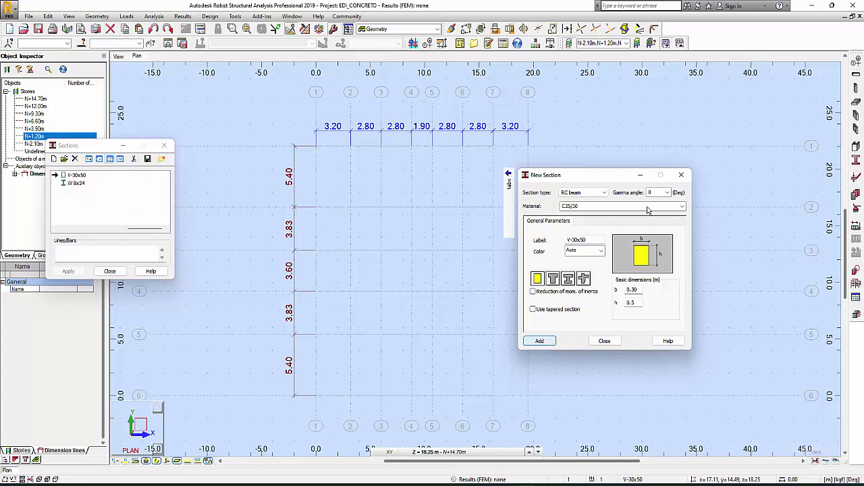
Close the new section definition and the section list
{"action": "left_click", "coordinate": [684, 177]}
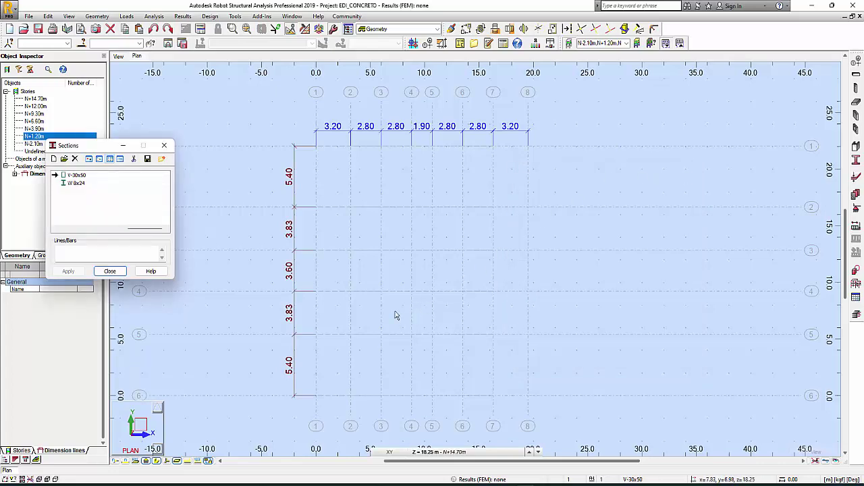
{"action": "scroll", "coordinate": [394, 338], "scroll_direction": "up", "scroll_amount": 1}
{"action": "scroll", "coordinate": [382, 304], "scroll_direction": "down", "scroll_amount": 2}
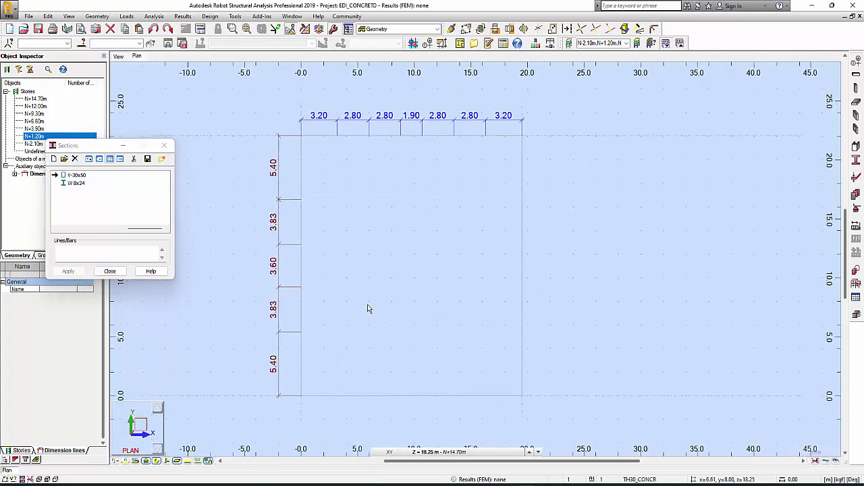
{"action": "left_click", "coordinate": [164, 145]}
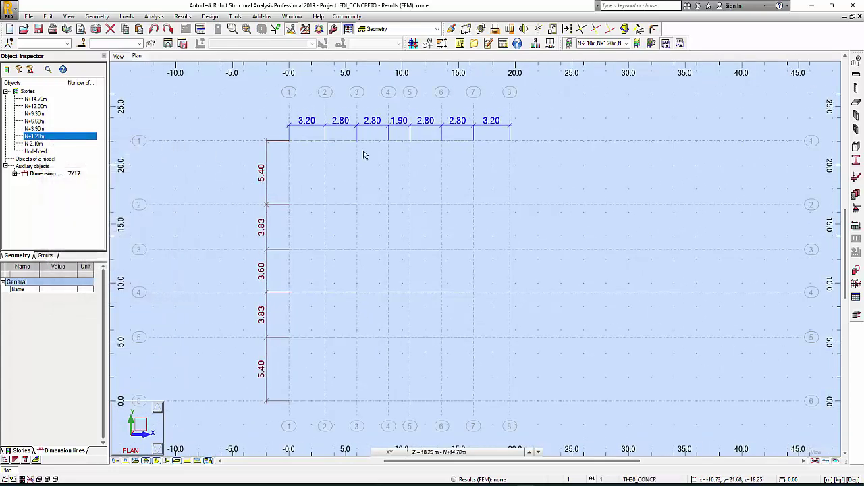
Start the Column command and set it to section type RC column with section C-40x40
{"action": "left_click", "coordinate": [856, 89]}
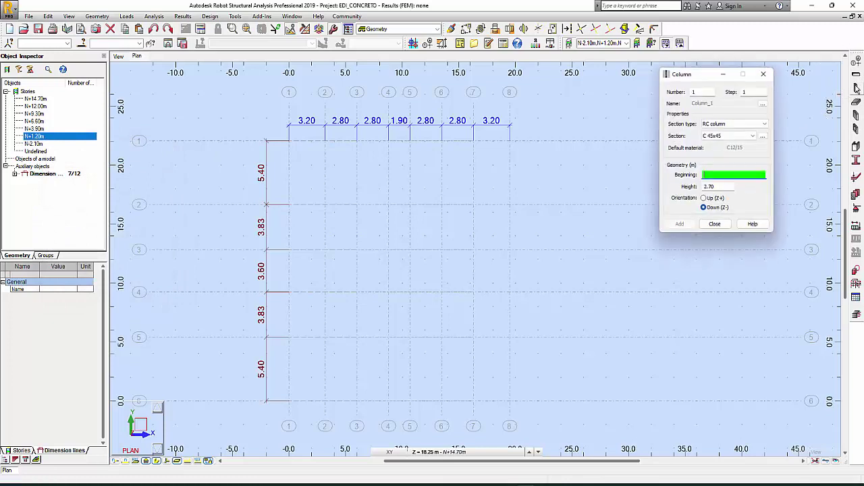
{"action": "left_click", "coordinate": [737, 123]}
{"action": "left_click", "coordinate": [738, 128]}
{"action": "left_click", "coordinate": [729, 136]}
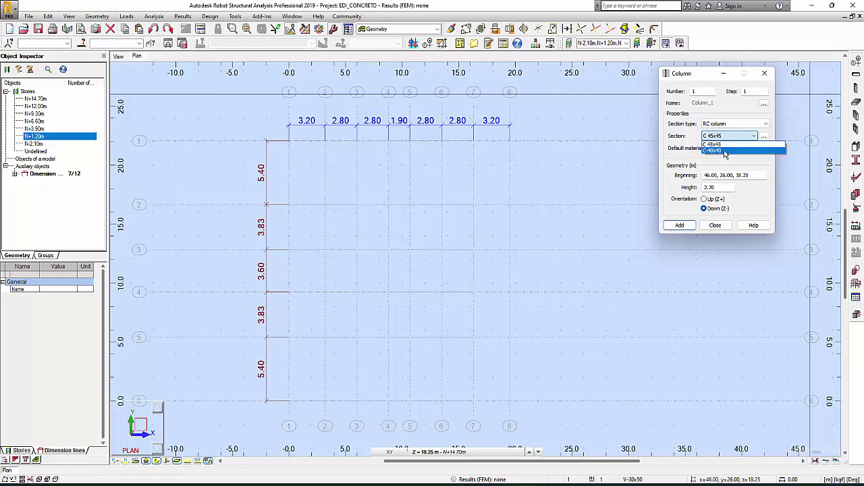
{"action": "left_click", "coordinate": [725, 151]}
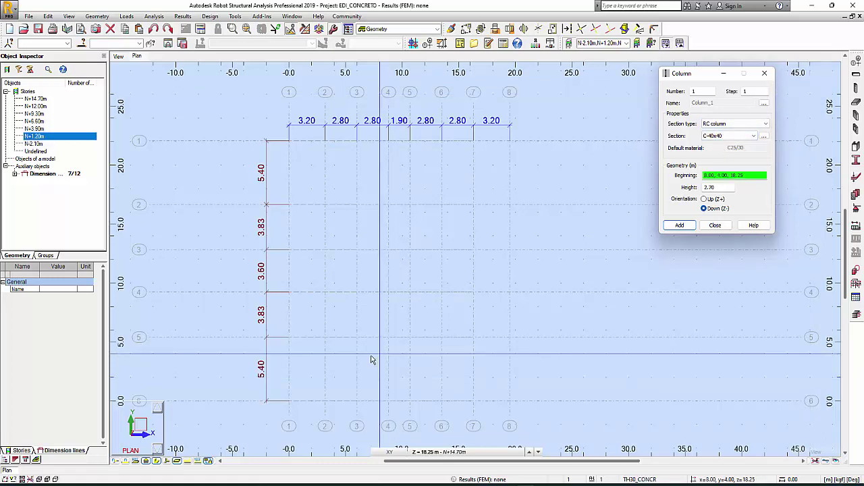
Place C-40x40 columns at vertical axes 1 to 8 along horizontal axes 6, 5 and 4
{"action": "left_click", "coordinate": [288, 402]}
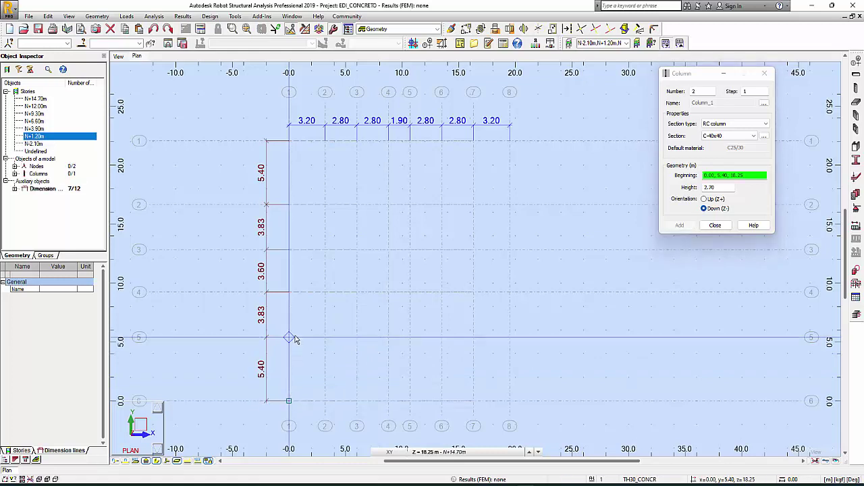
{"action": "left_click", "coordinate": [289, 337]}
{"action": "left_click", "coordinate": [325, 338]}
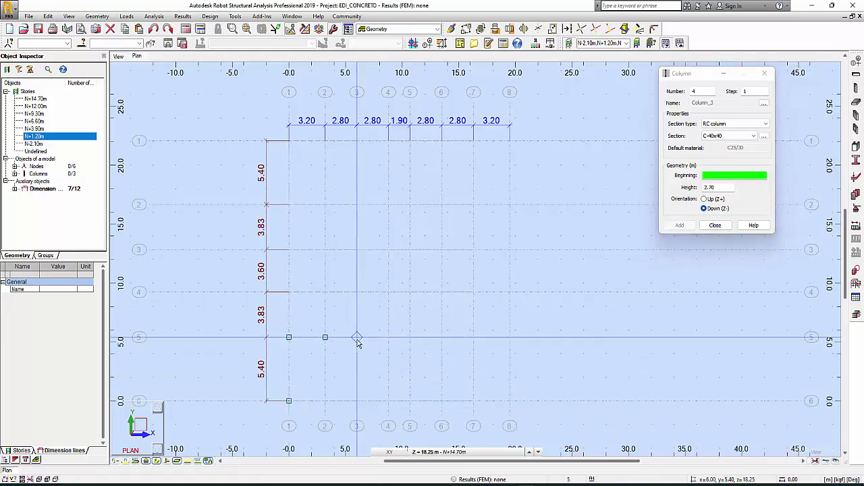
{"action": "left_click", "coordinate": [325, 401]}
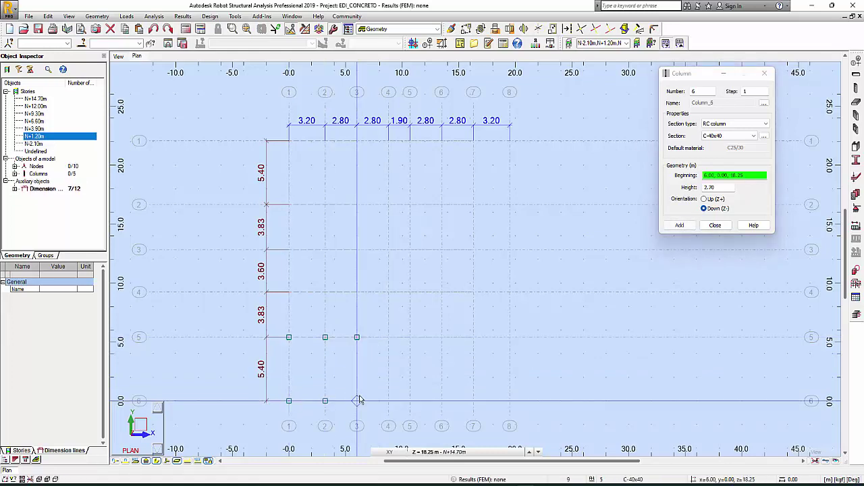
{"action": "left_click", "coordinate": [356, 401]}
{"action": "left_click", "coordinate": [389, 401]}
{"action": "left_click", "coordinate": [388, 338]}
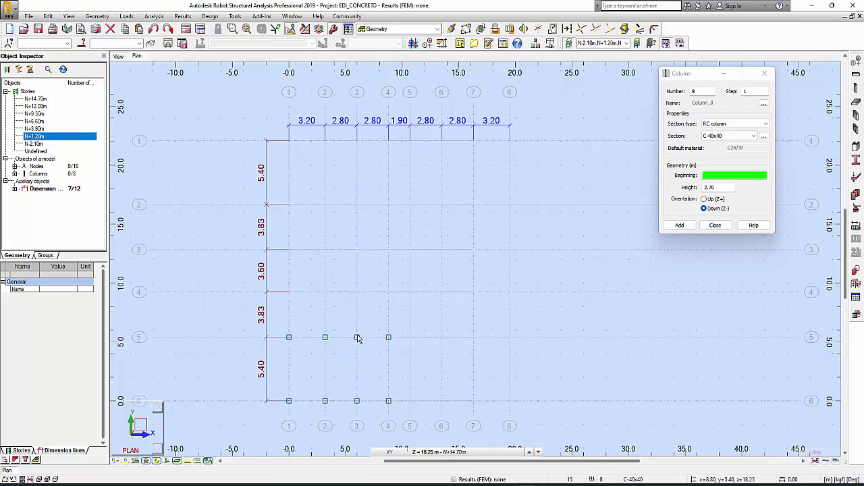
{"action": "left_click", "coordinate": [289, 292]}
{"action": "left_click", "coordinate": [325, 292]}
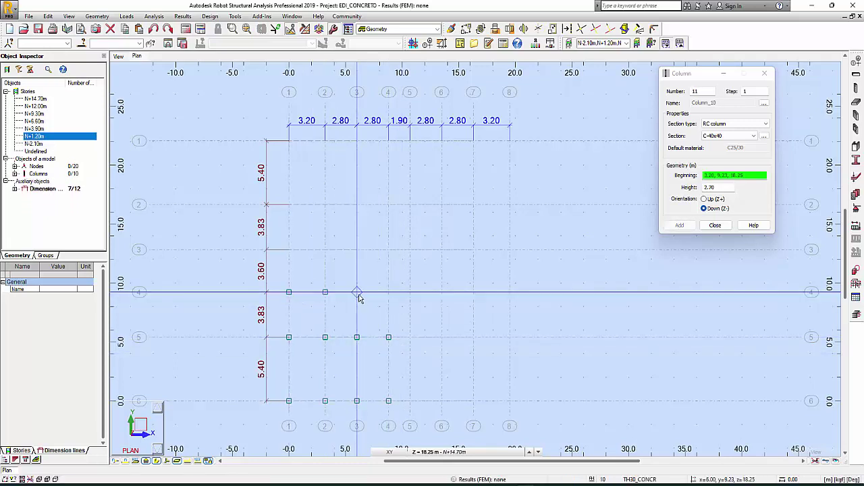
{"action": "left_click", "coordinate": [356, 292]}
{"action": "left_click", "coordinate": [388, 292]}
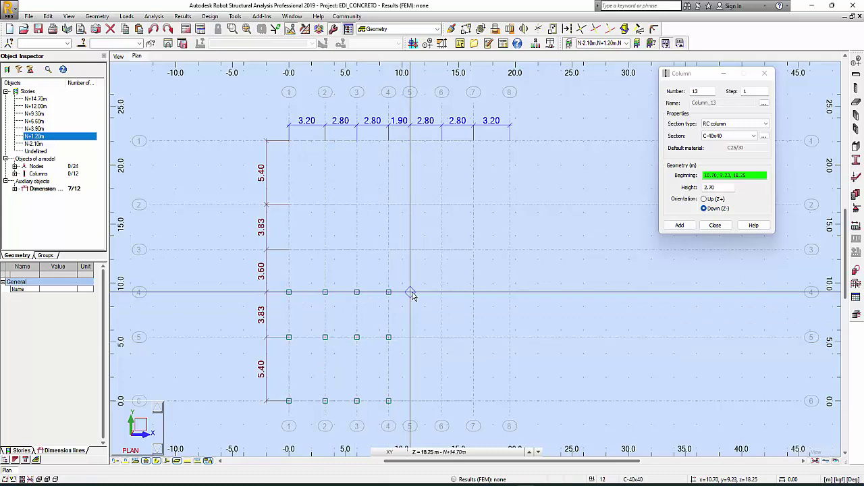
{"action": "left_click", "coordinate": [410, 291]}
{"action": "left_click", "coordinate": [410, 336]}
{"action": "left_click", "coordinate": [410, 401]}
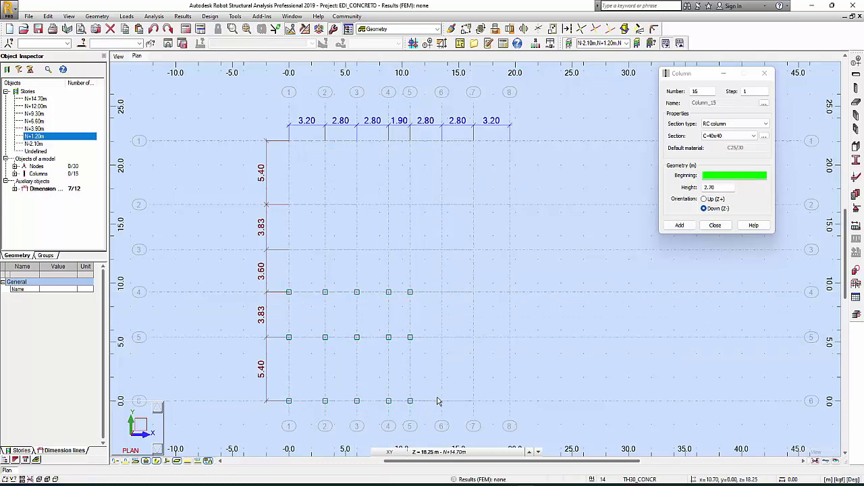
{"action": "left_click", "coordinate": [441, 401]}
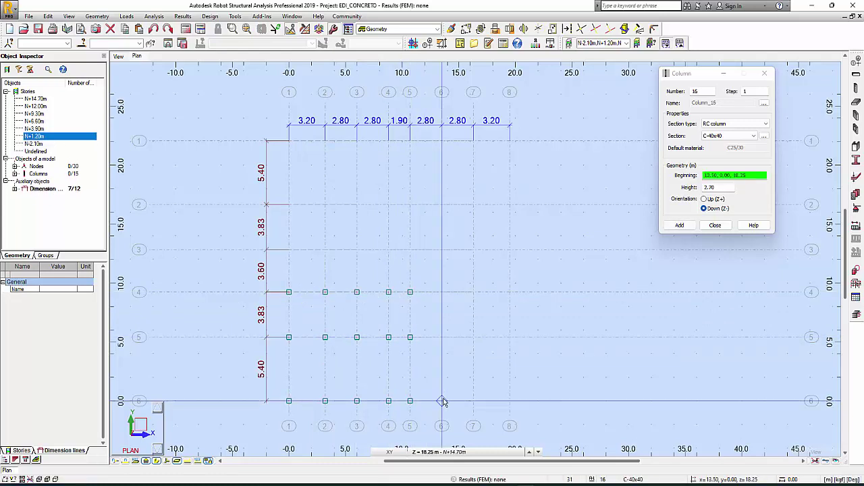
{"action": "left_click", "coordinate": [441, 292]}
{"action": "left_click", "coordinate": [474, 292]}
{"action": "left_click", "coordinate": [473, 337]}
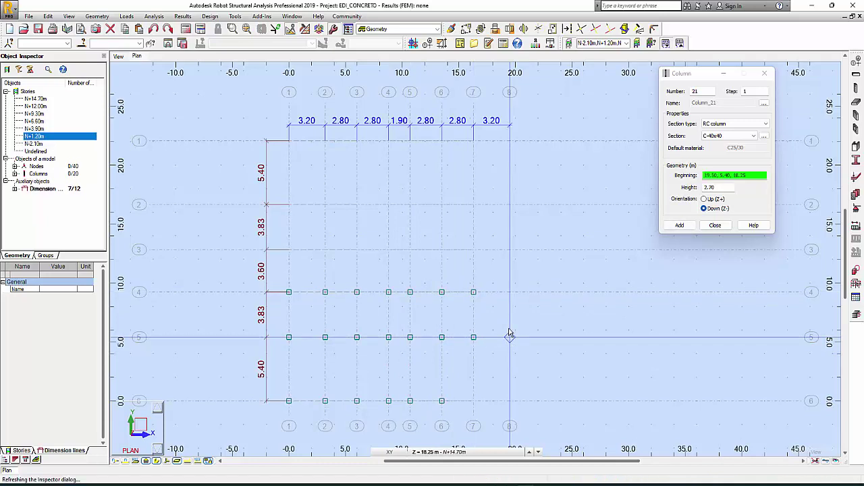
{"action": "left_click", "coordinate": [509, 336]}
{"action": "left_click", "coordinate": [509, 292]}
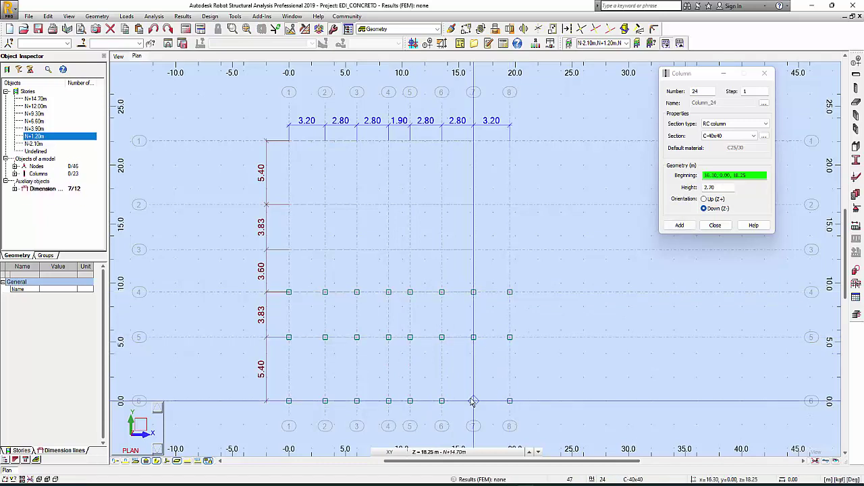
{"action": "left_click", "coordinate": [473, 401]}
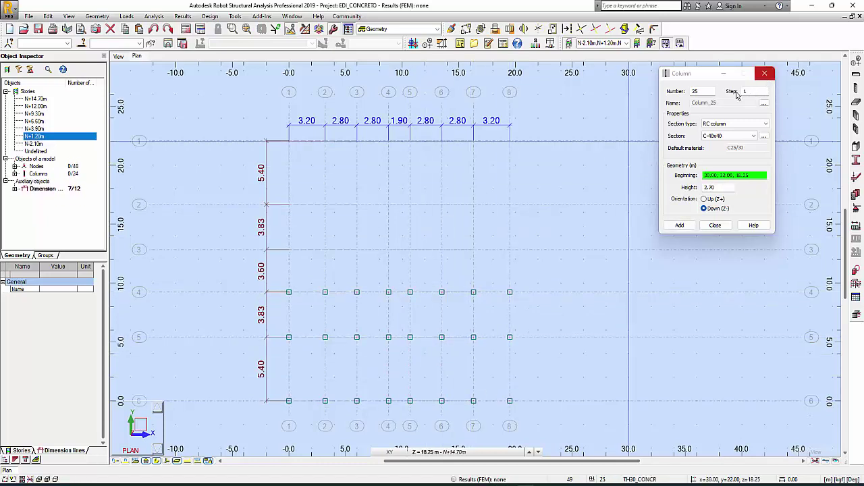
Place C-40x40 columns at vertical axes 1 to 3 along horizontal axis 1 and end the Column command
{"action": "left_click", "coordinate": [325, 141]}
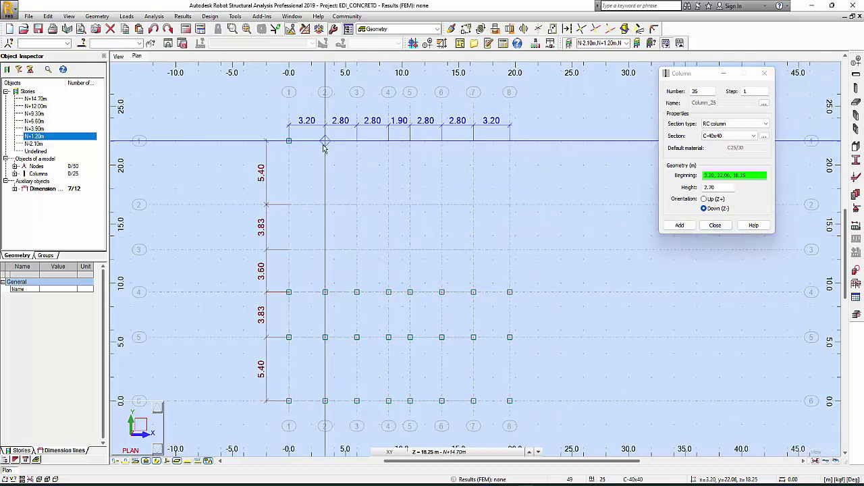
{"action": "left_click", "coordinate": [368, 139]}
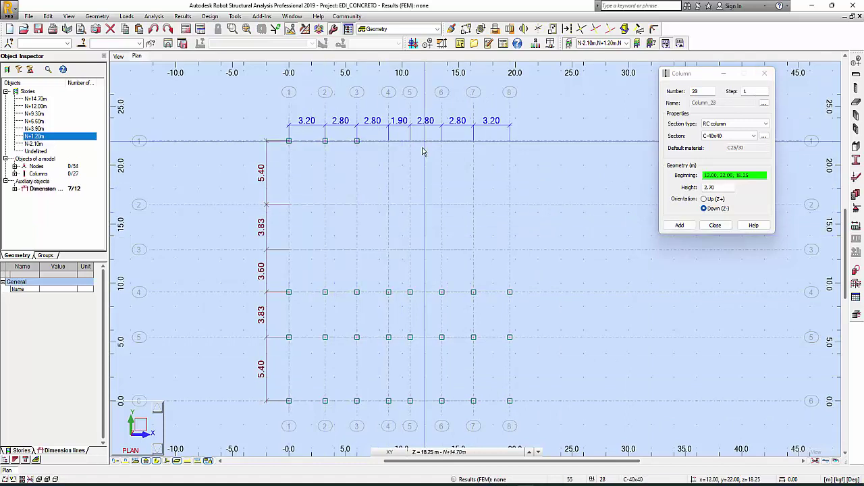
{"action": "right_click", "coordinate": [371, 199]}
{"action": "left_click", "coordinate": [405, 206]}
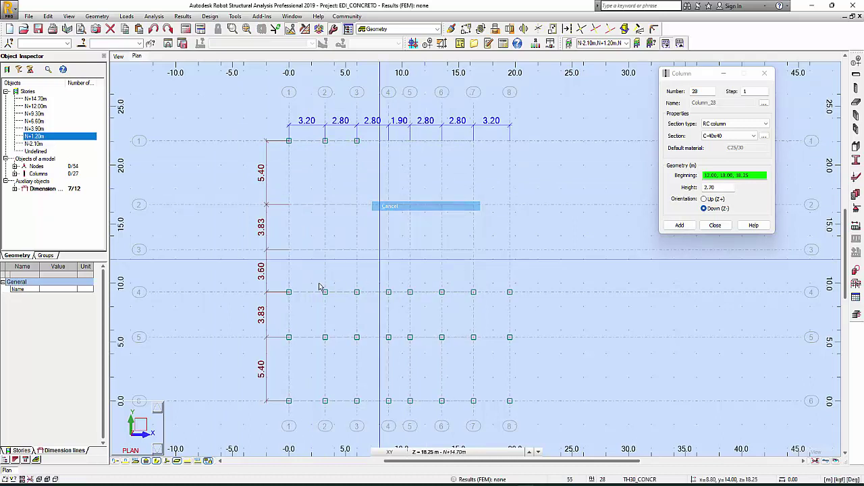
{"action": "left_click", "coordinate": [764, 73]}
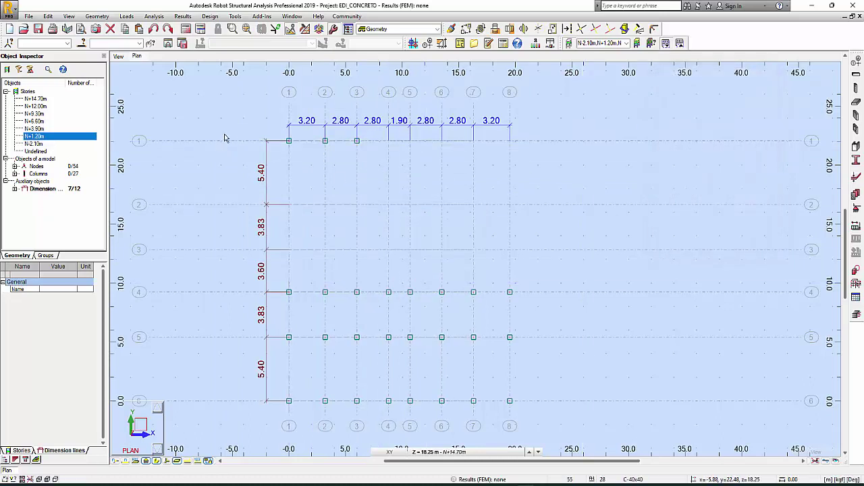
Select all the placed columns across the grid and delete them
{"action": "left_click_drag", "start_coordinate": [270, 134], "coordinate": [567, 355]}
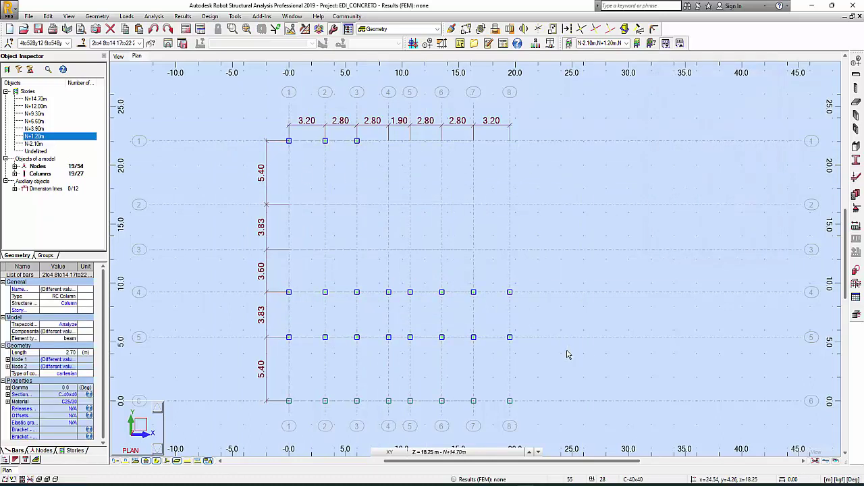
{"action": "left_click", "coordinate": [567, 354]}
{"action": "left_click_drag", "start_coordinate": [278, 391], "coordinate": [556, 417]}
{"action": "key", "text": "Delete"}
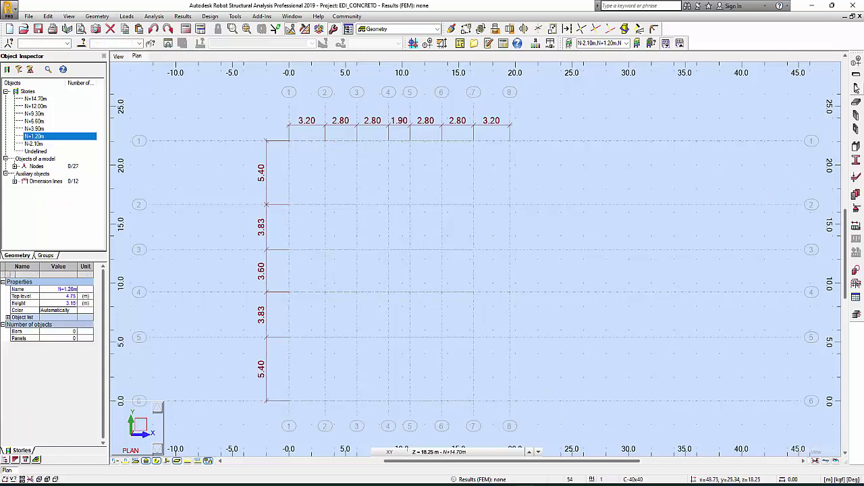
Place C-40x40 RC columns at vertical axes 1 to 8 along horizontal axis 6 and end the Column command
{"action": "left_click", "coordinate": [856, 88]}
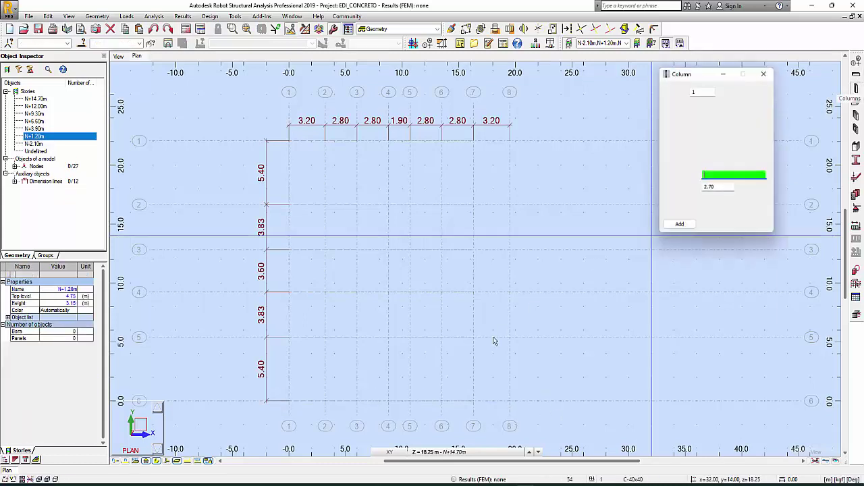
{"action": "left_click", "coordinate": [288, 401]}
{"action": "left_click", "coordinate": [325, 401]}
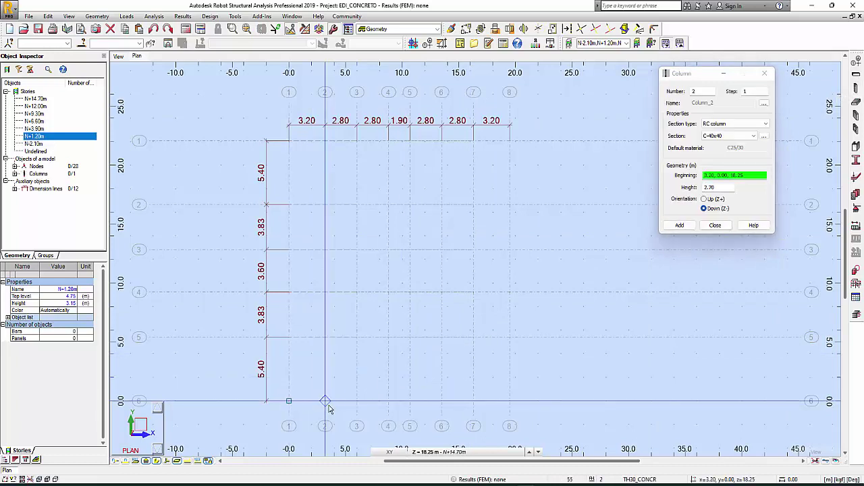
{"action": "left_click", "coordinate": [356, 401]}
{"action": "left_click", "coordinate": [388, 401]}
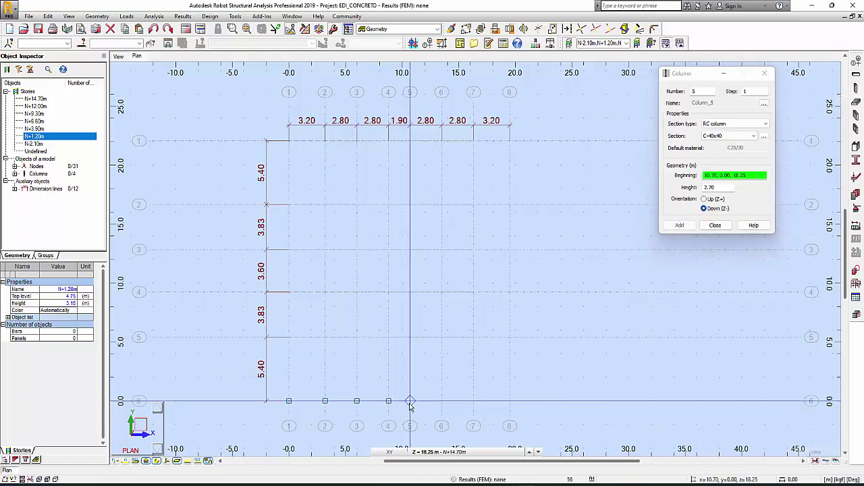
{"action": "left_click", "coordinate": [410, 401]}
{"action": "left_click", "coordinate": [441, 401]}
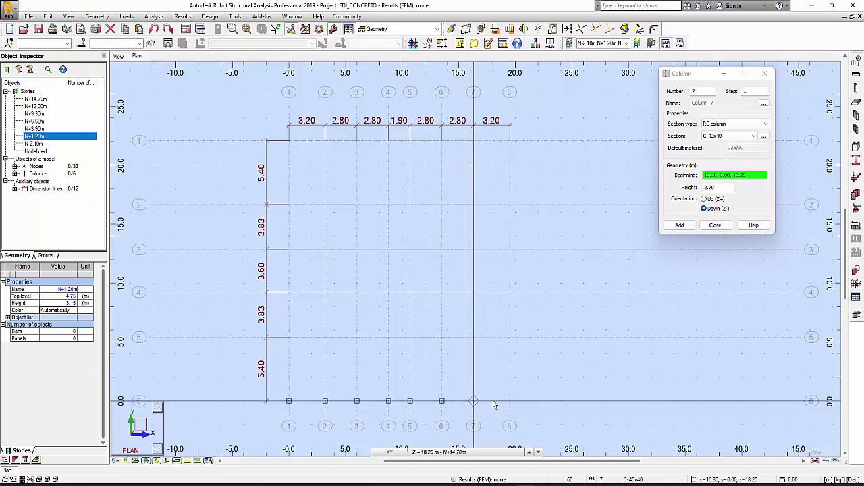
{"action": "left_click", "coordinate": [473, 401]}
{"action": "left_click", "coordinate": [510, 401]}
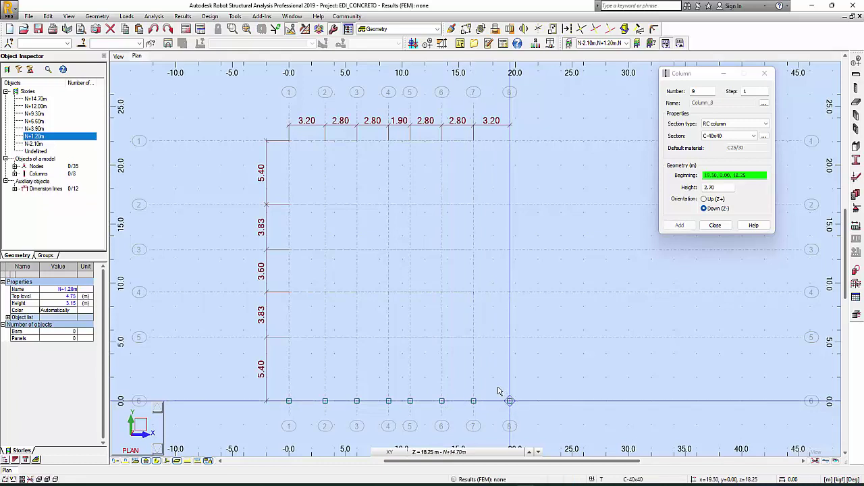
{"action": "left_click", "coordinate": [765, 73]}
Copy the column row from horizontal axis 6 to axes 5, 4, 3, 2 and 1 with successive translations of 5.40, 3.83, 3.60, 3.83 and 5.40 m
{"action": "left_click_drag", "start_coordinate": [275, 381], "coordinate": [533, 418]}
{"action": "left_click", "coordinate": [470, 31]}
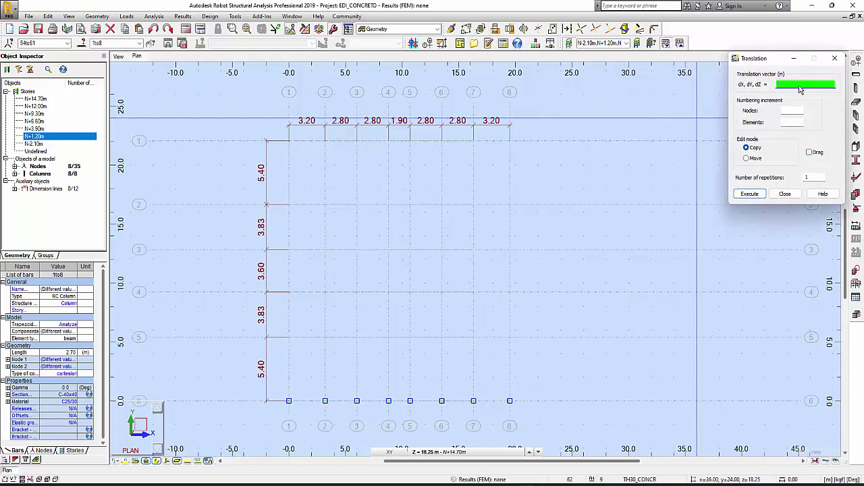
{"action": "left_click", "coordinate": [510, 401]}
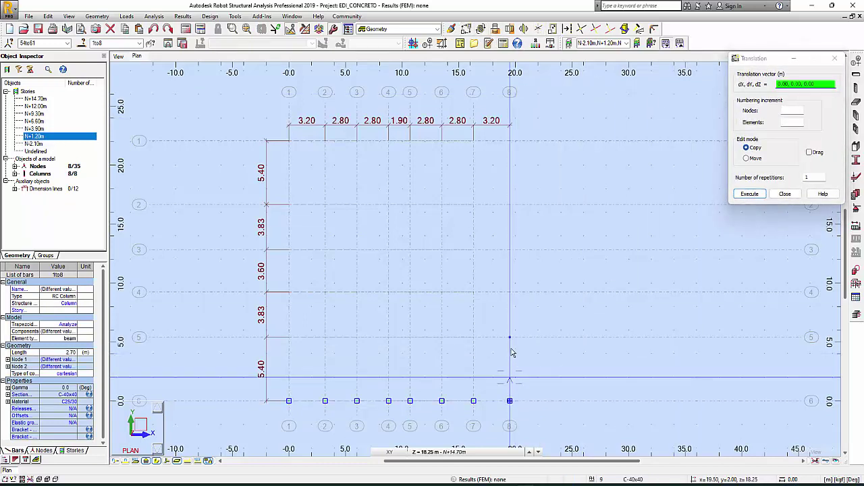
{"action": "left_click", "coordinate": [510, 337]}
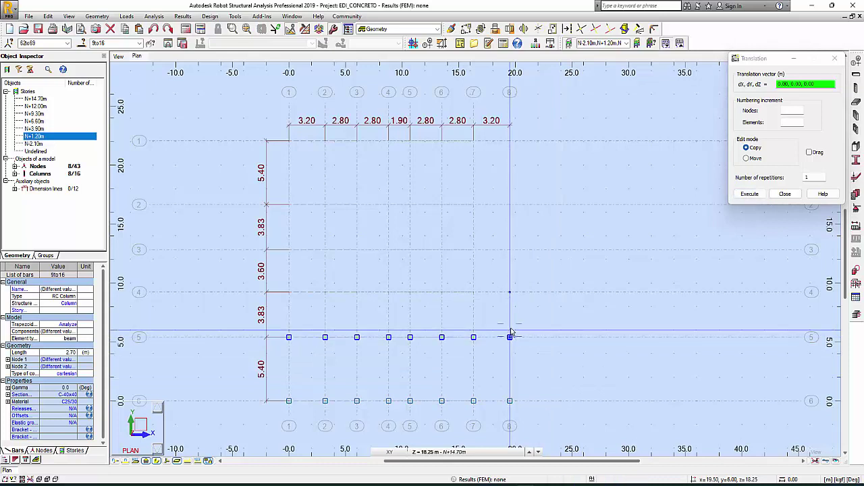
{"action": "left_click", "coordinate": [509, 292]}
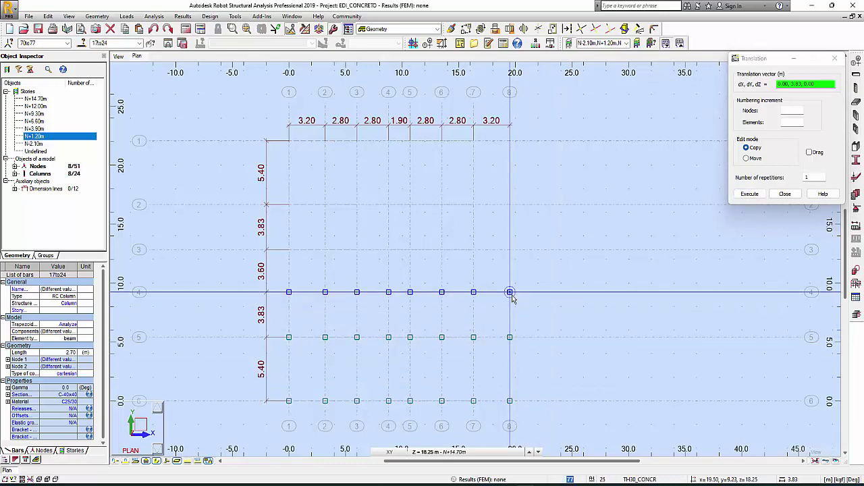
{"action": "left_click", "coordinate": [510, 249]}
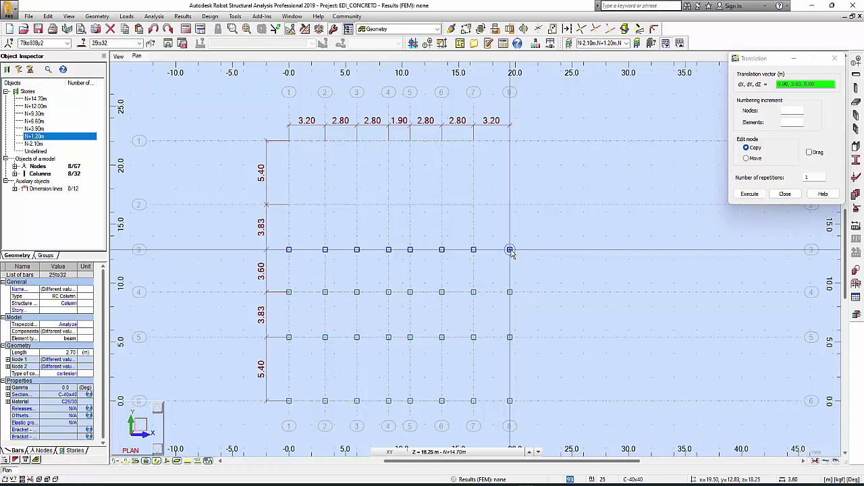
{"action": "left_click", "coordinate": [509, 205]}
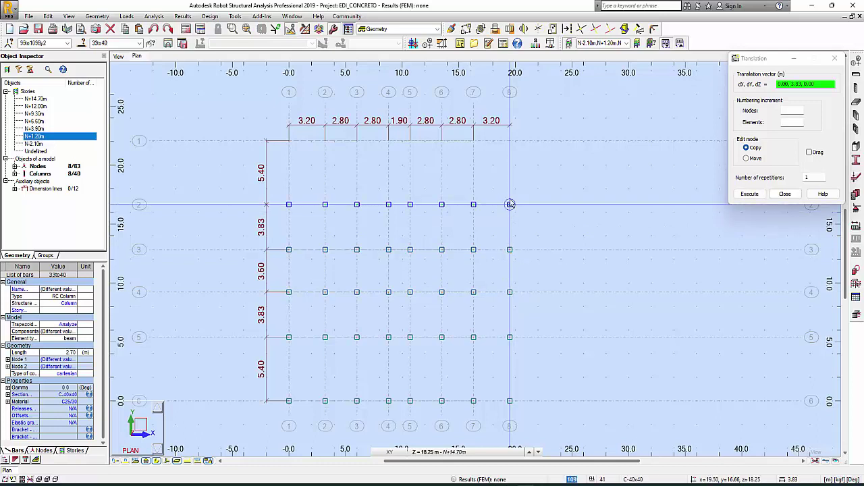
{"action": "left_click", "coordinate": [509, 140]}
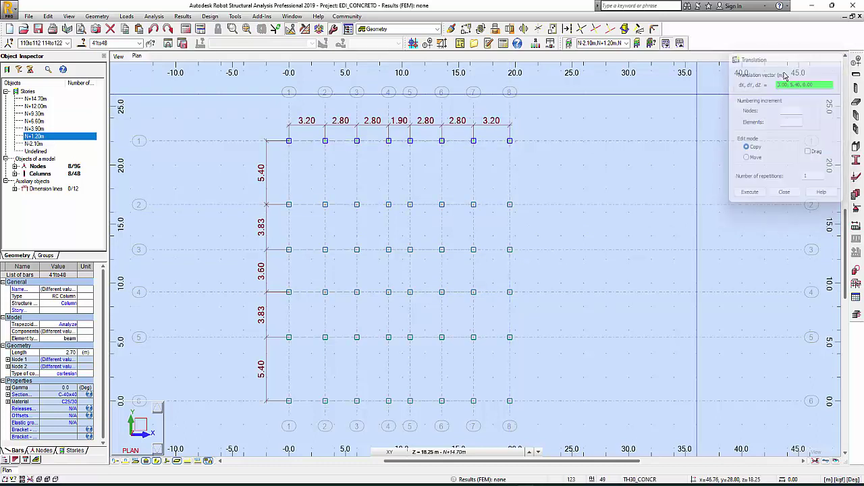
Switch to the 3D view and turn off the story filter for the structure
{"action": "key", "text": "ctrl+alt+0"}
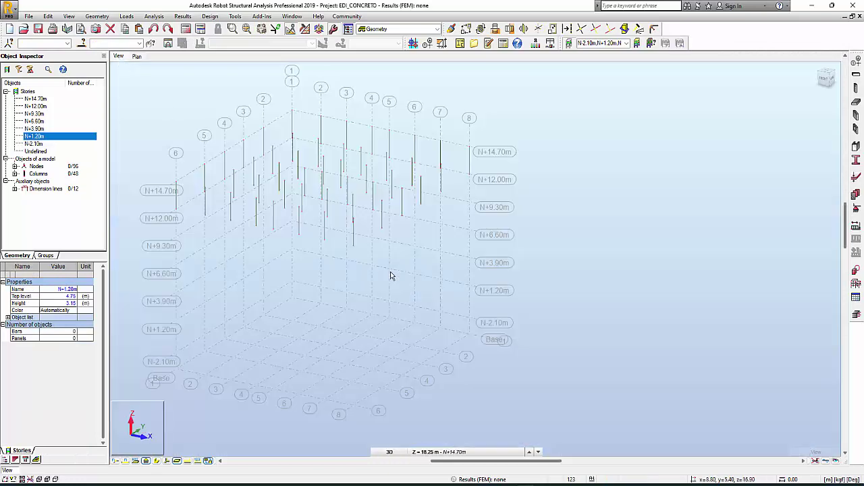
{"action": "left_click_drag", "start_coordinate": [249, 103], "coordinate": [692, 278]}
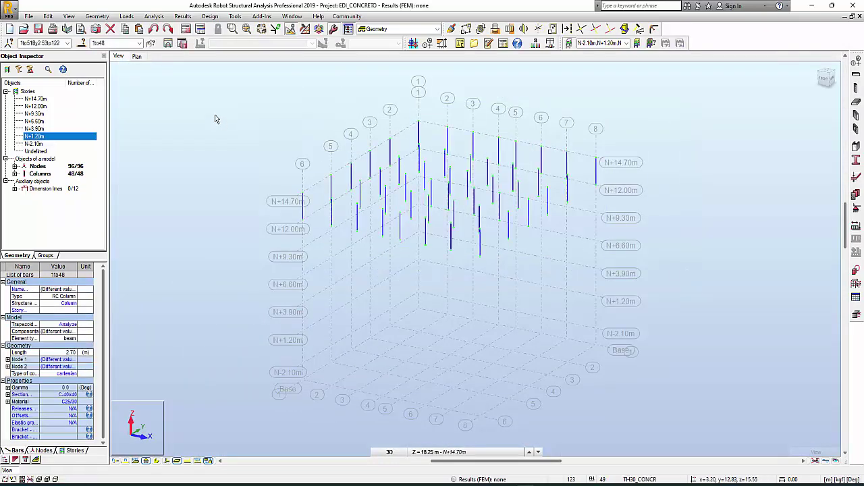
{"action": "right_click", "coordinate": [27, 92]}
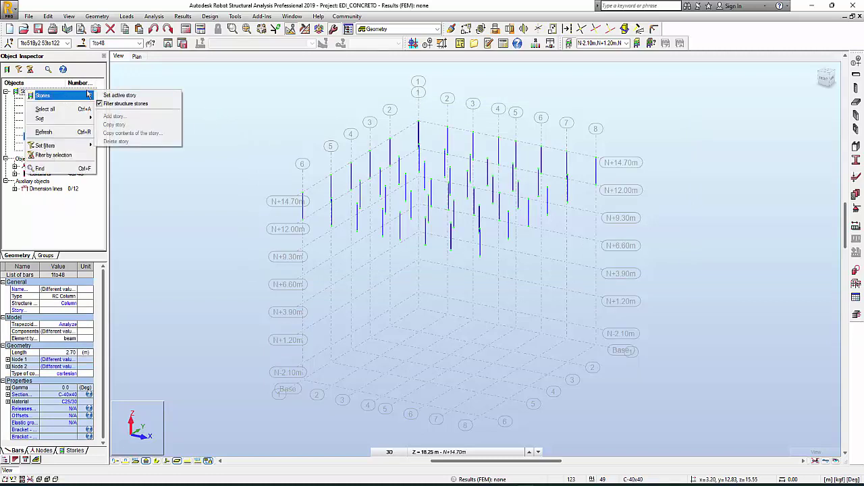
{"action": "mouse_move", "coordinate": [77, 96]}
{"action": "left_click", "coordinate": [135, 102]}
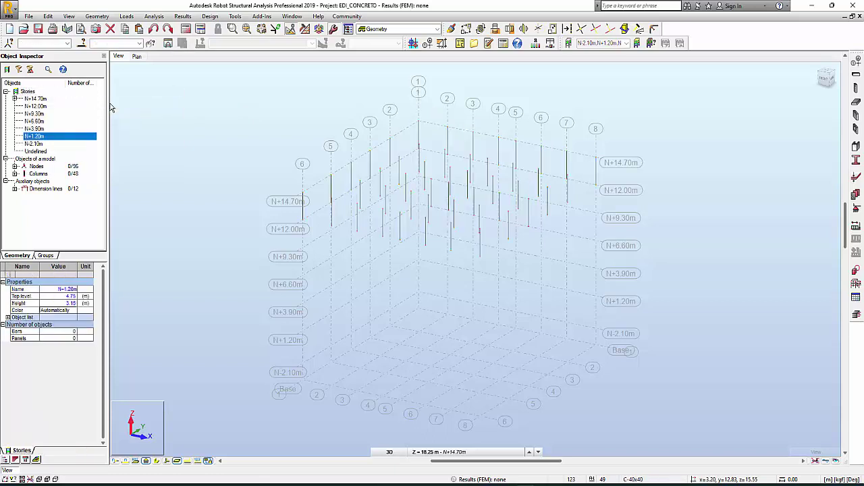
Display the section shapes of the columns and orbit the model to a lower side angle
{"action": "left_click", "coordinate": [157, 461]}
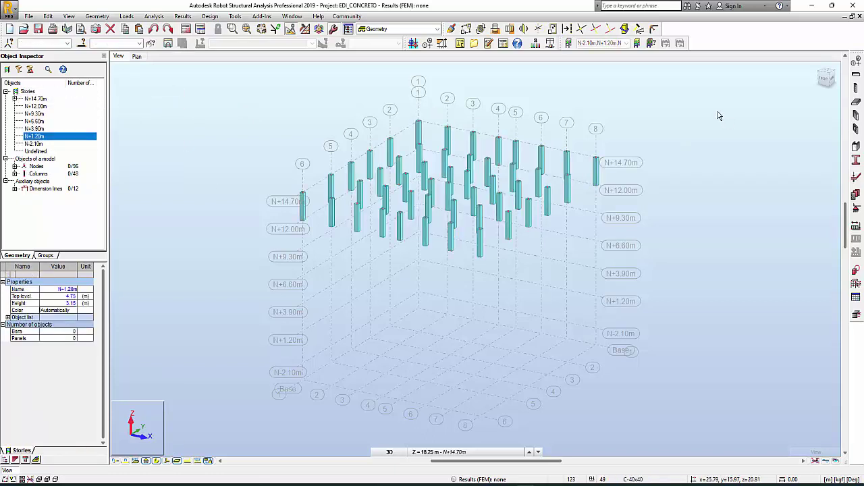
{"action": "right_click", "coordinate": [664, 114]}
{"action": "left_click", "coordinate": [702, 150]}
{"action": "left_click_drag", "start_coordinate": [702, 153], "coordinate": [668, 210]}
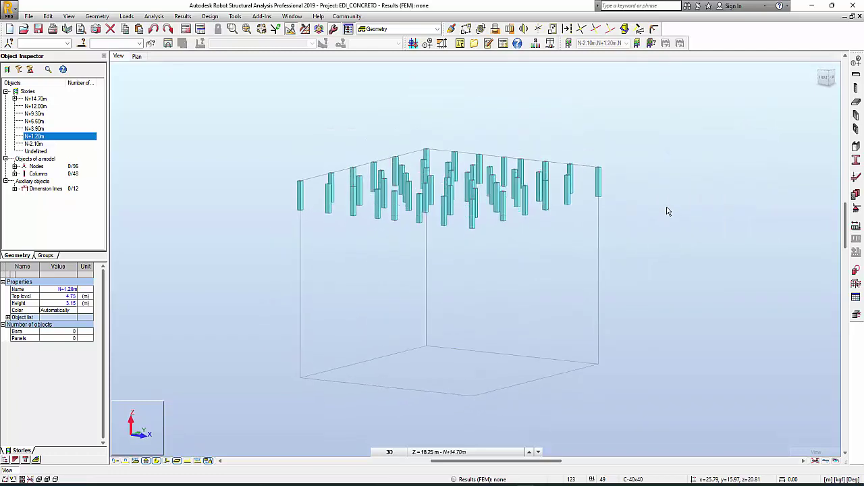
{"action": "right_click", "coordinate": [239, 108]}
Select all columns of story N+14.70m and copy the story contents to the stories below, down to N+1.20m
{"action": "left_click", "coordinate": [197, 73]}
{"action": "left_click_drag", "start_coordinate": [197, 73], "coordinate": [692, 225]}
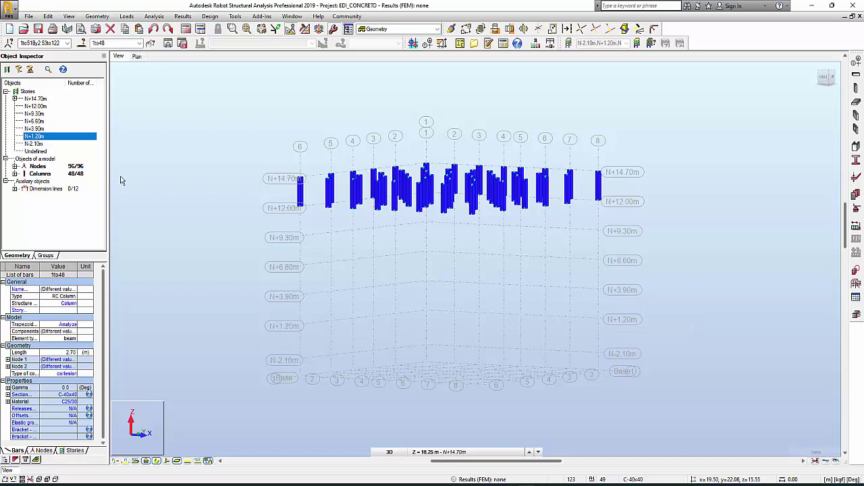
{"action": "right_click", "coordinate": [30, 99]}
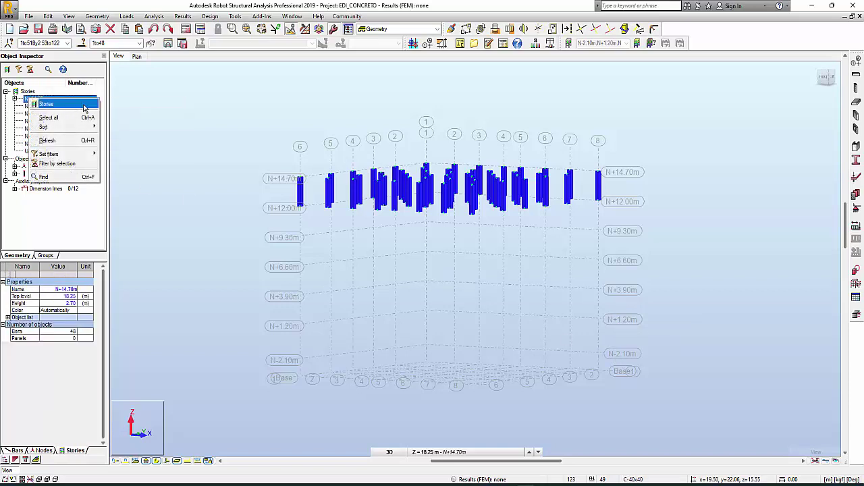
{"action": "mouse_move", "coordinate": [95, 105]}
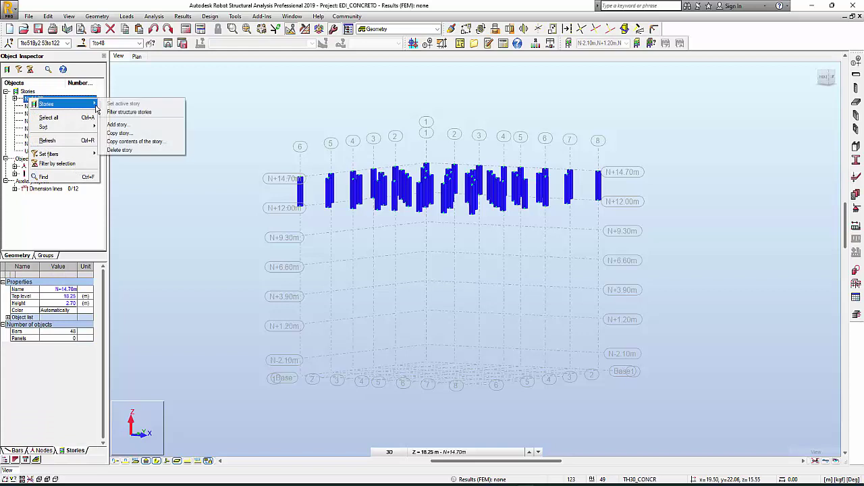
{"action": "left_click", "coordinate": [140, 142]}
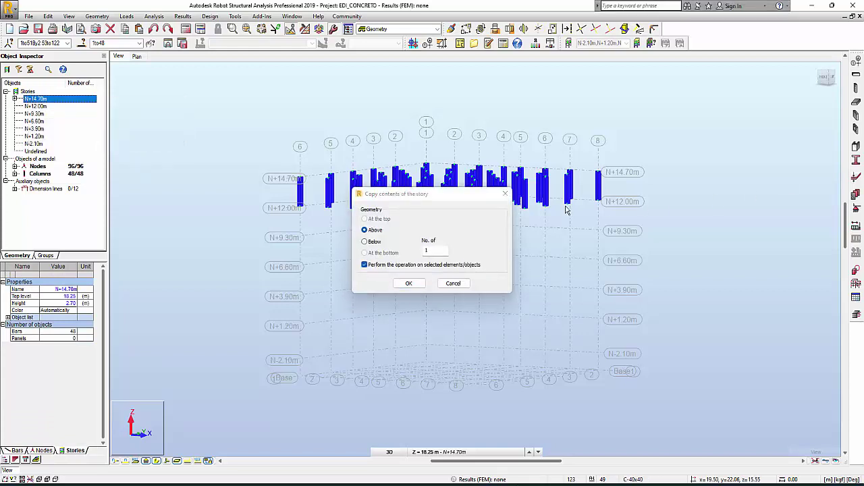
{"action": "left_click", "coordinate": [431, 253]}
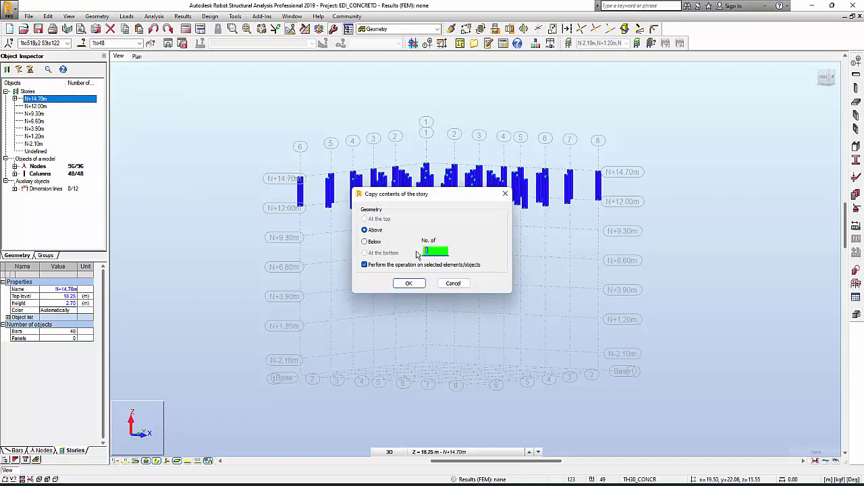
{"action": "left_click", "coordinate": [368, 241]}
{"action": "left_click", "coordinate": [419, 251]}
{"action": "left_click", "coordinate": [409, 284]}
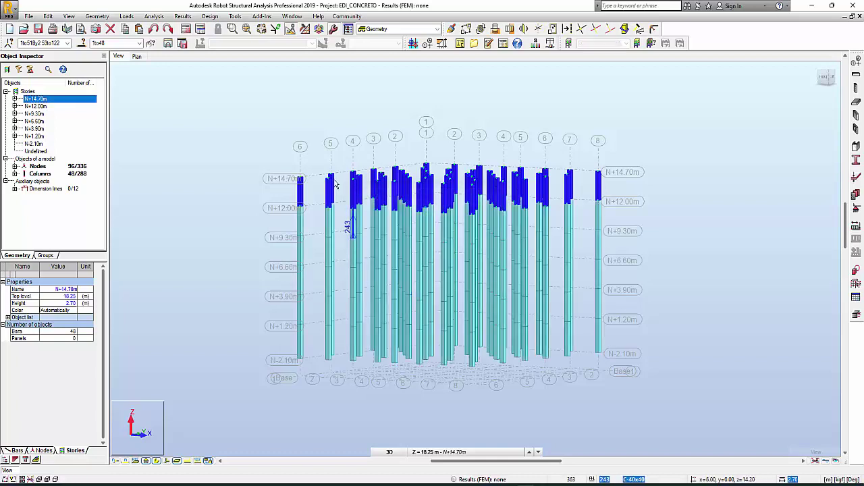
Clear the selection and orbit the model to inspect the copied columns on every story
{"action": "left_click", "coordinate": [293, 188]}
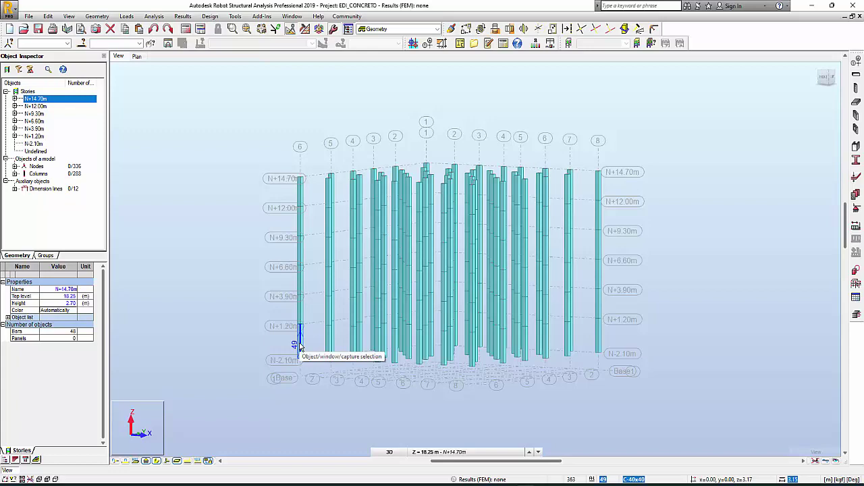
{"action": "right_click", "coordinate": [182, 105]}
{"action": "left_click", "coordinate": [214, 144]}
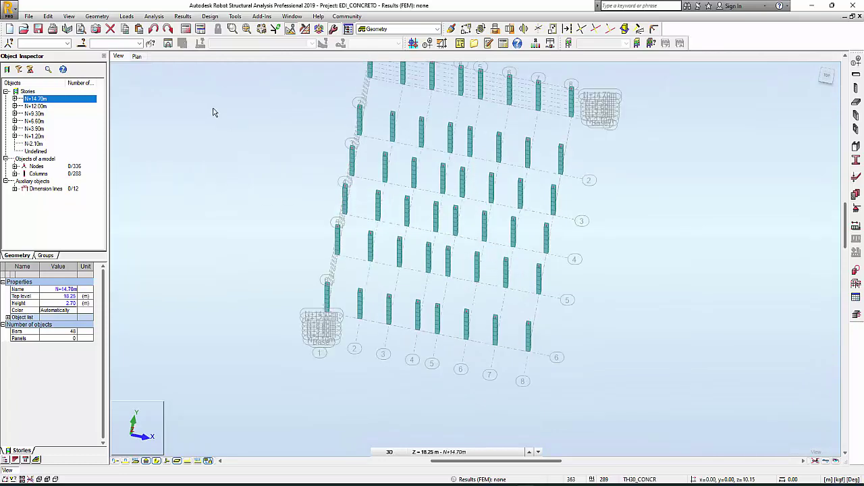
Open the plan view and set the working level to story N+1.20m after checking level N-2.10m
{"action": "left_click", "coordinate": [136, 57]}
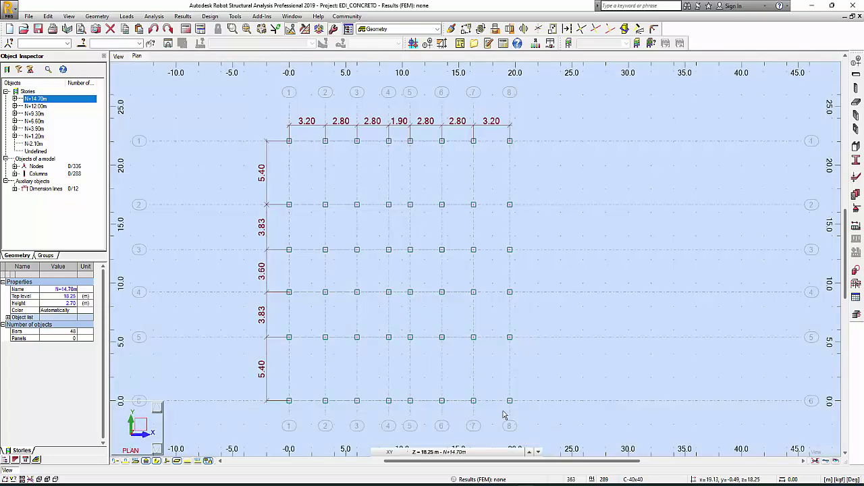
{"action": "left_click", "coordinate": [480, 451]}
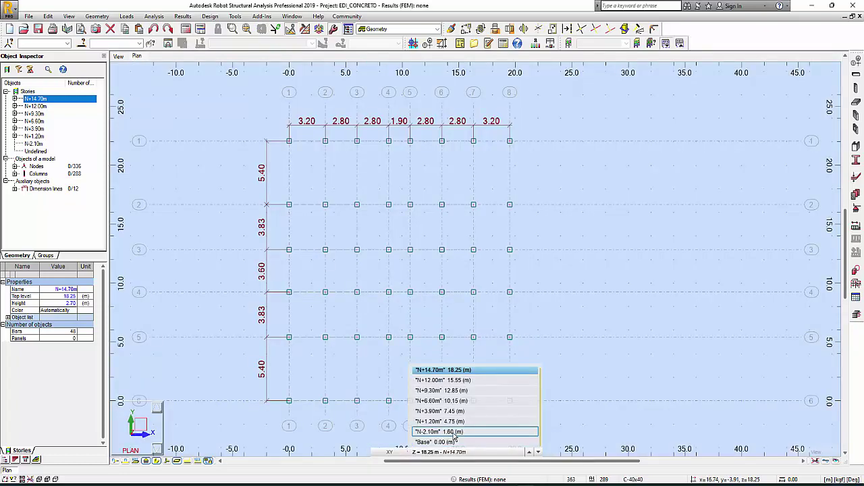
{"action": "left_click", "coordinate": [454, 431]}
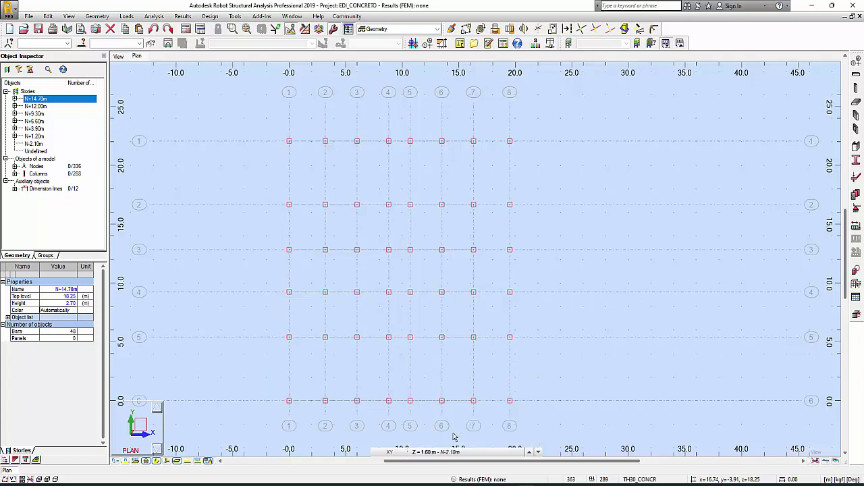
{"action": "left_click", "coordinate": [453, 450]}
{"action": "left_click", "coordinate": [450, 426]}
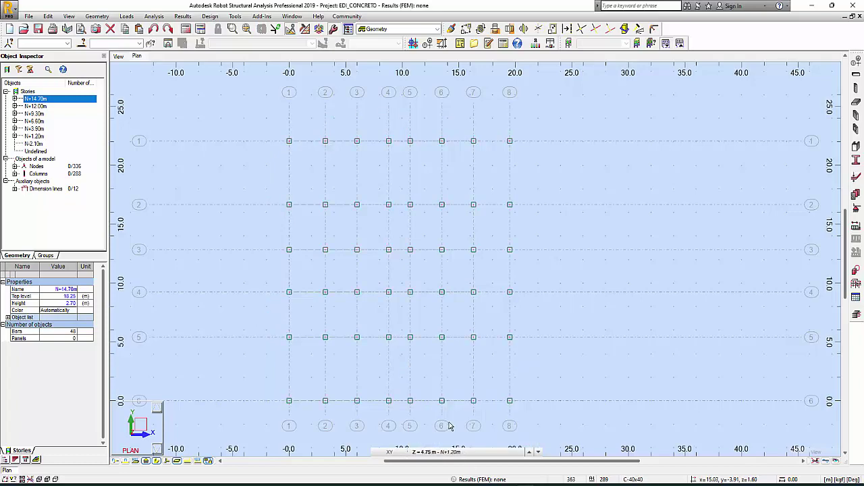
{"action": "middle_click_drag", "start_coordinate": [559, 319], "coordinate": [447, 303]}
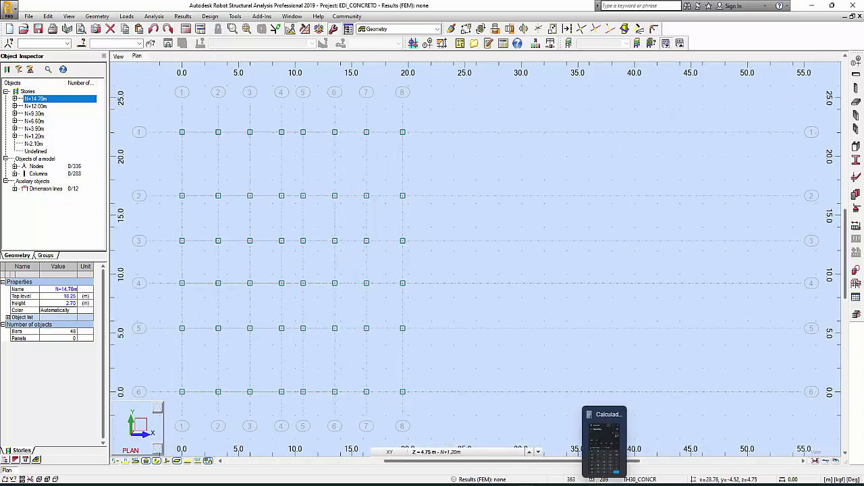
Switch to the Tarea II drawing in AutoCAD and examine the PLANTA TIPO column and wall layout along axes 3 to 6
{"action": "mouse_move", "coordinate": [505, 483]}
{"action": "left_click", "coordinate": [538, 457]}
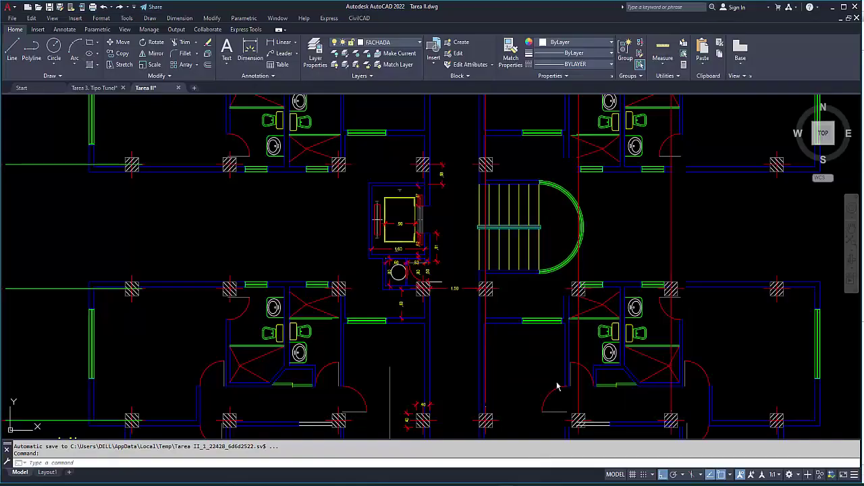
{"action": "scroll", "coordinate": [364, 256], "scroll_direction": "down", "scroll_amount": 3}
{"action": "scroll", "coordinate": [289, 255], "scroll_direction": "up", "scroll_amount": 3}
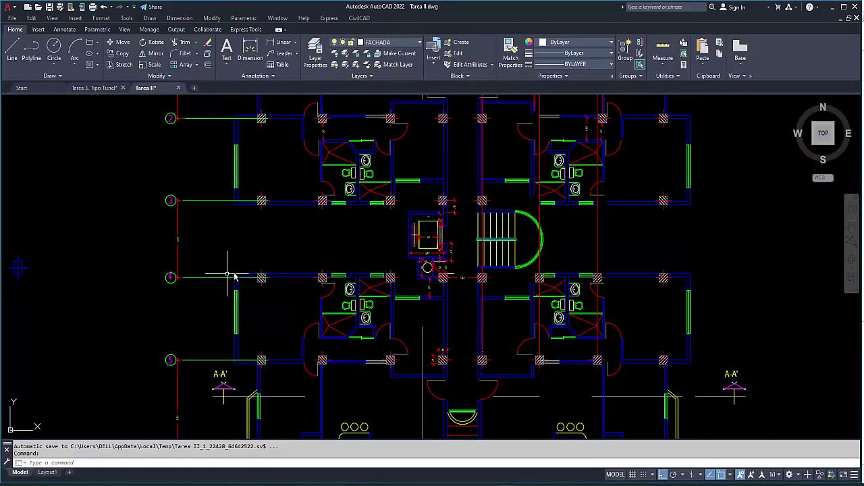
{"action": "scroll", "coordinate": [520, 231], "scroll_direction": "down", "scroll_amount": 3}
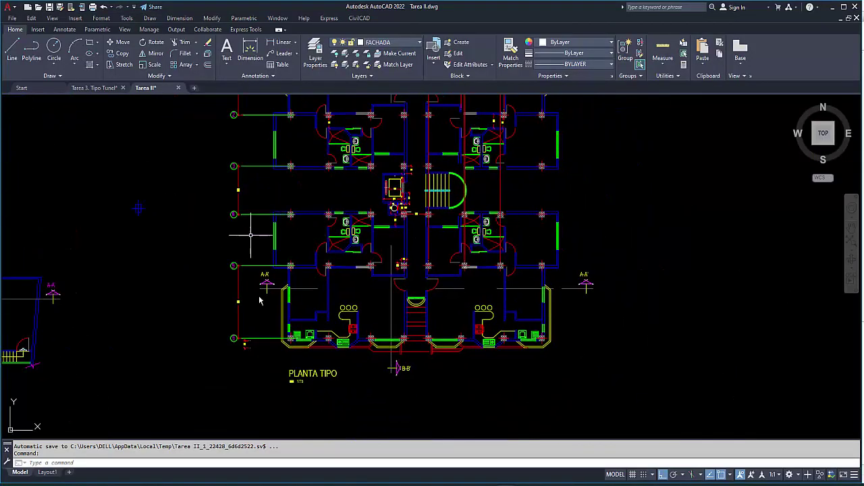
{"action": "scroll", "coordinate": [341, 267], "scroll_direction": "up", "scroll_amount": 2}
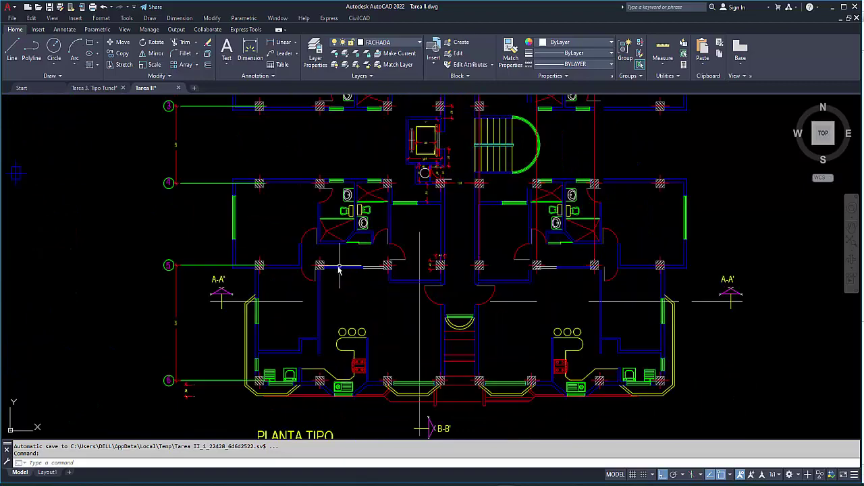